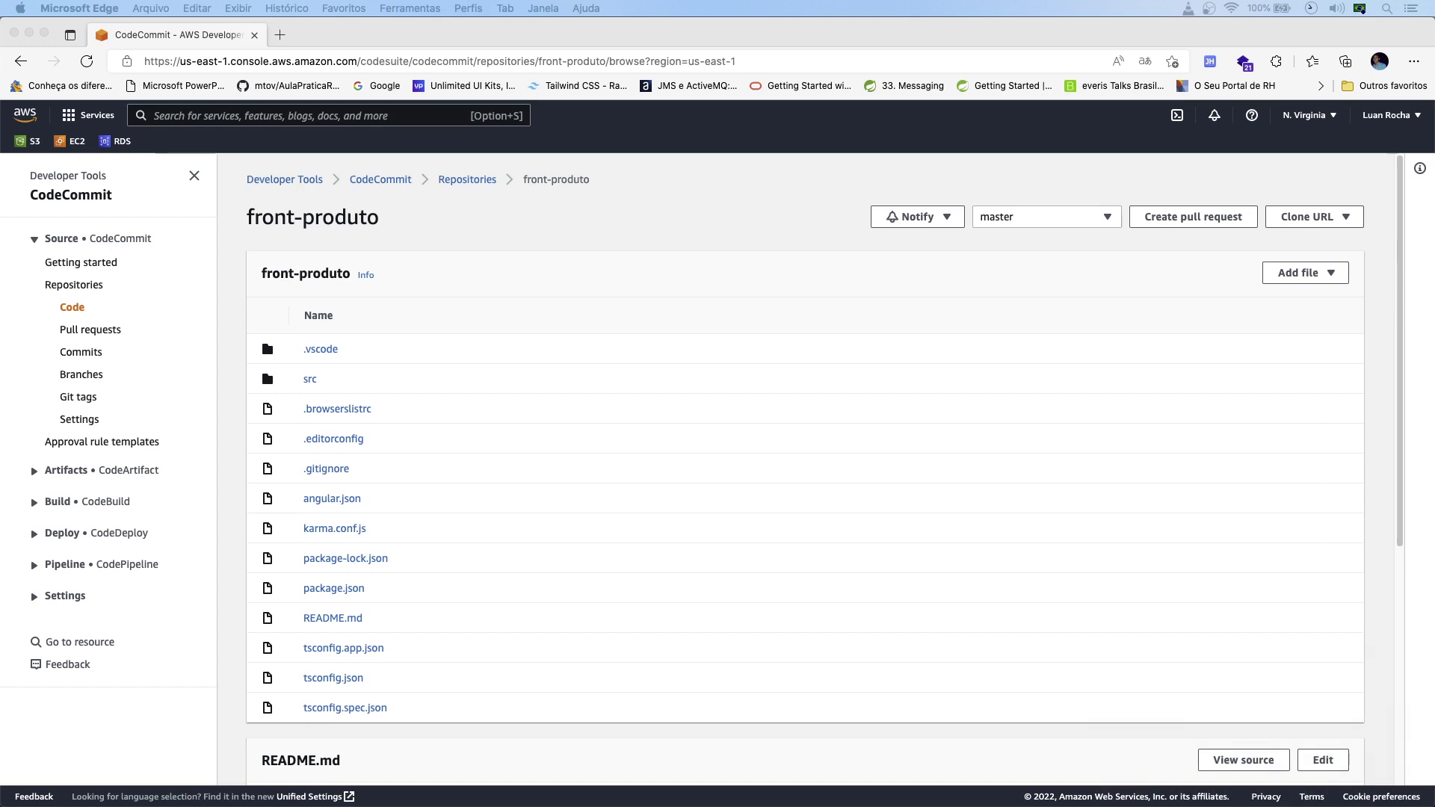
Find the CodePipeline service in the AWS console and start creating a new pipeline.
click(293, 122)
click(307, 118)
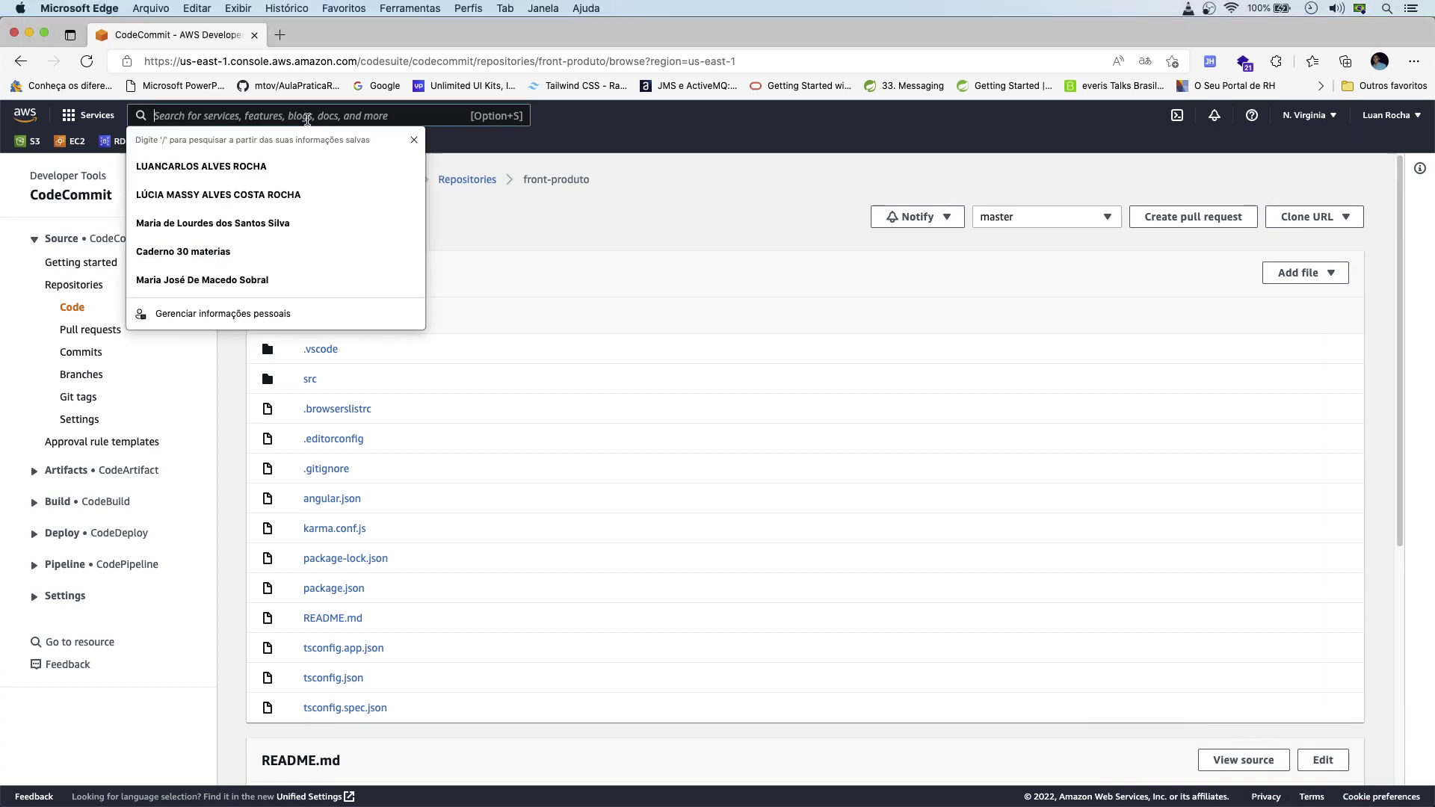
text(codep)
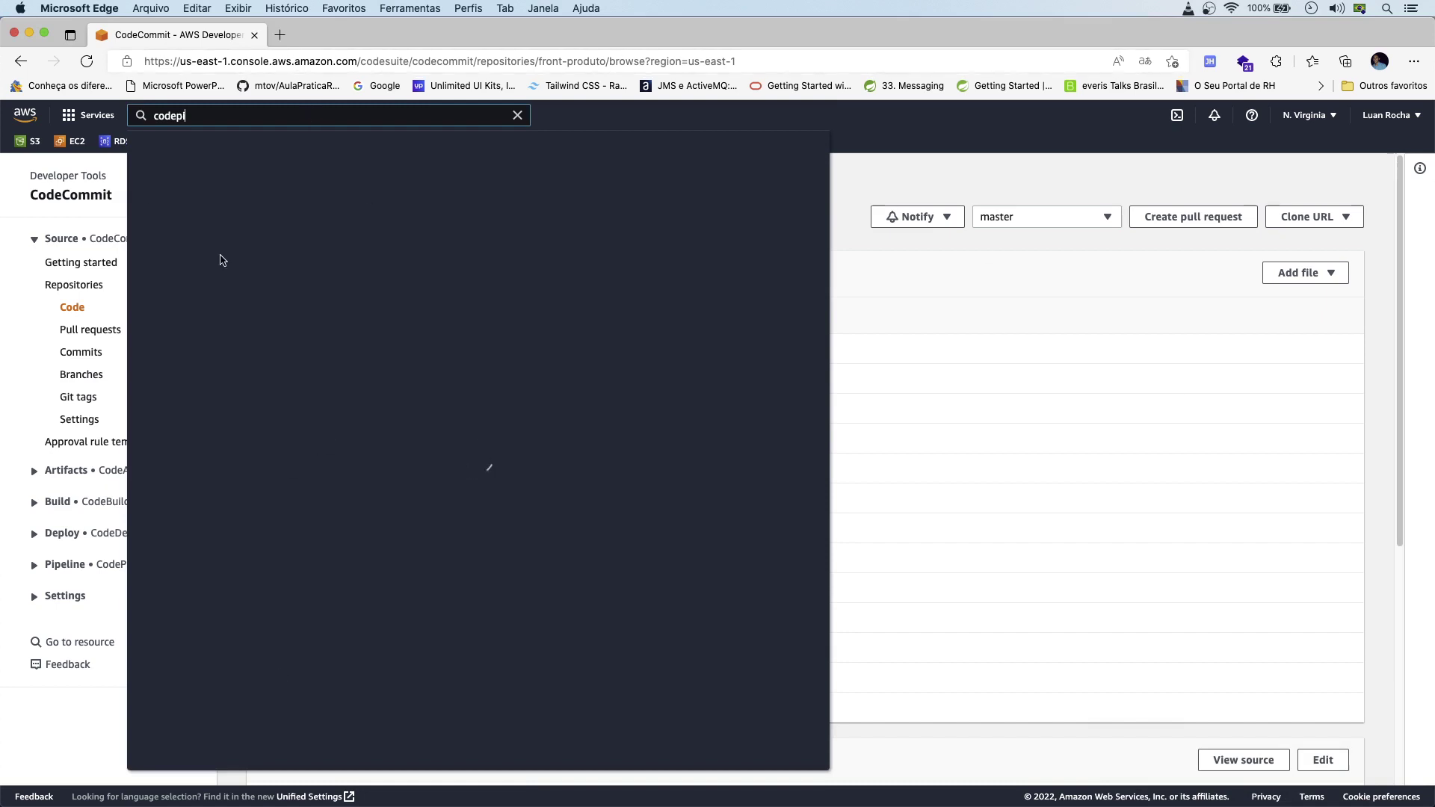
text(ipeline)
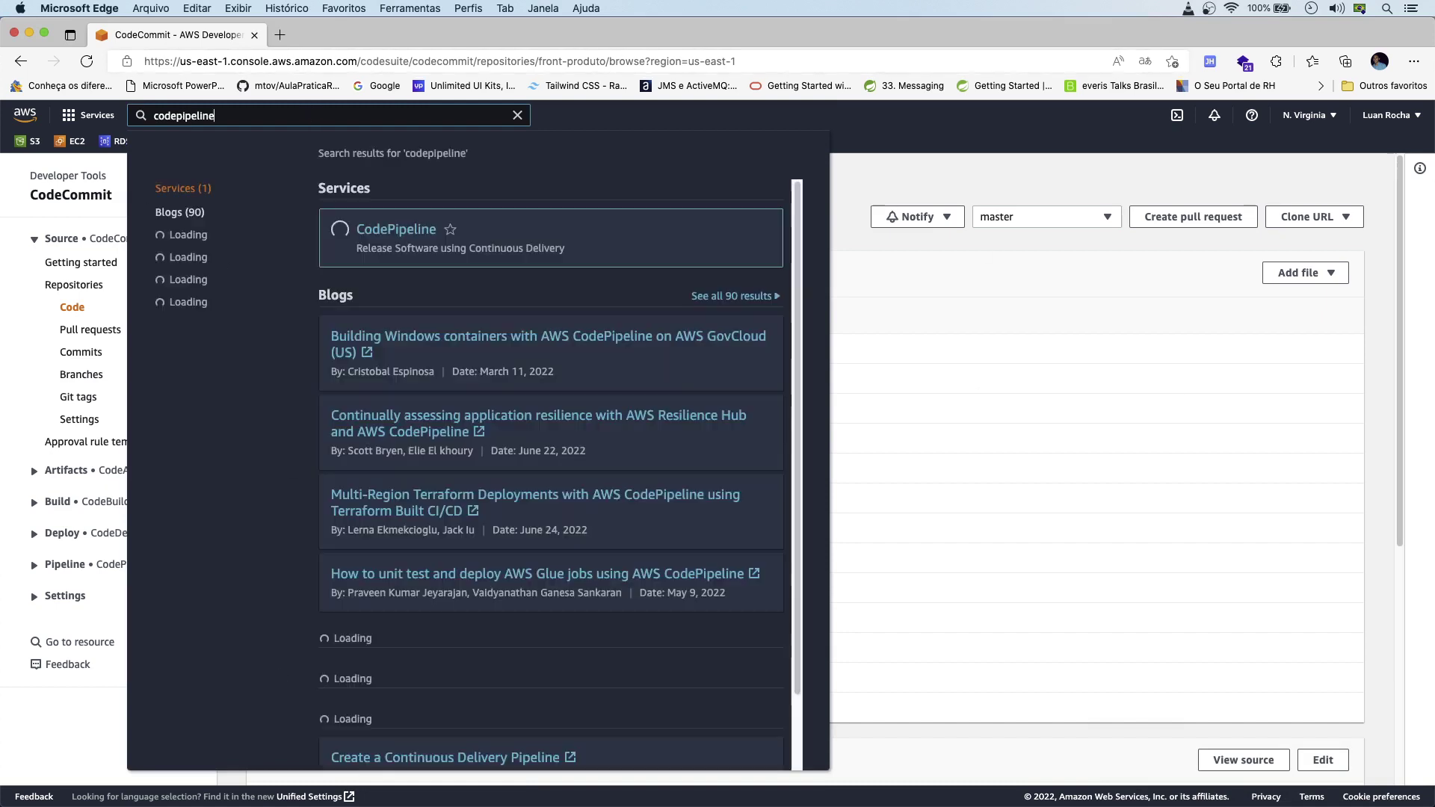
click(394, 228)
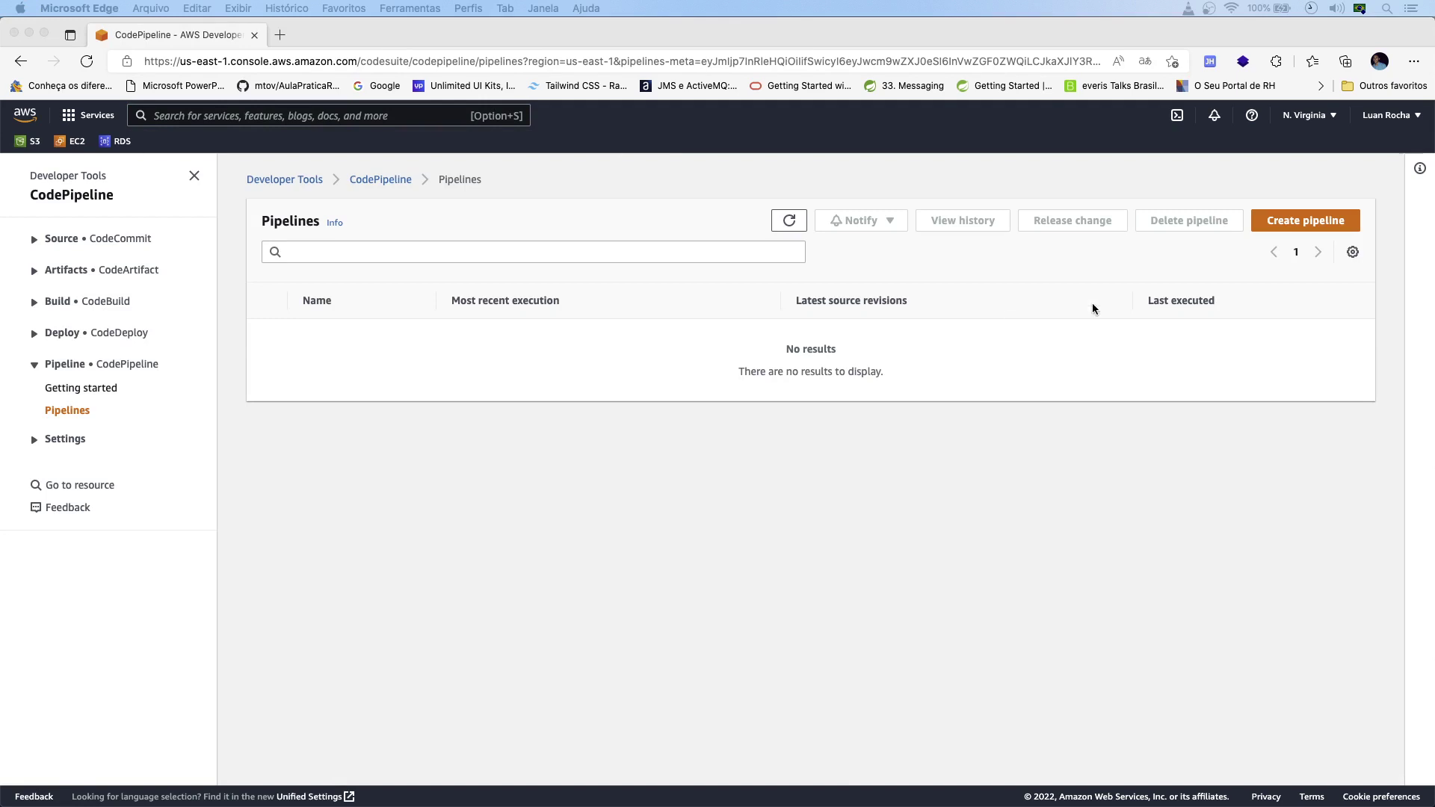
click(1326, 222)
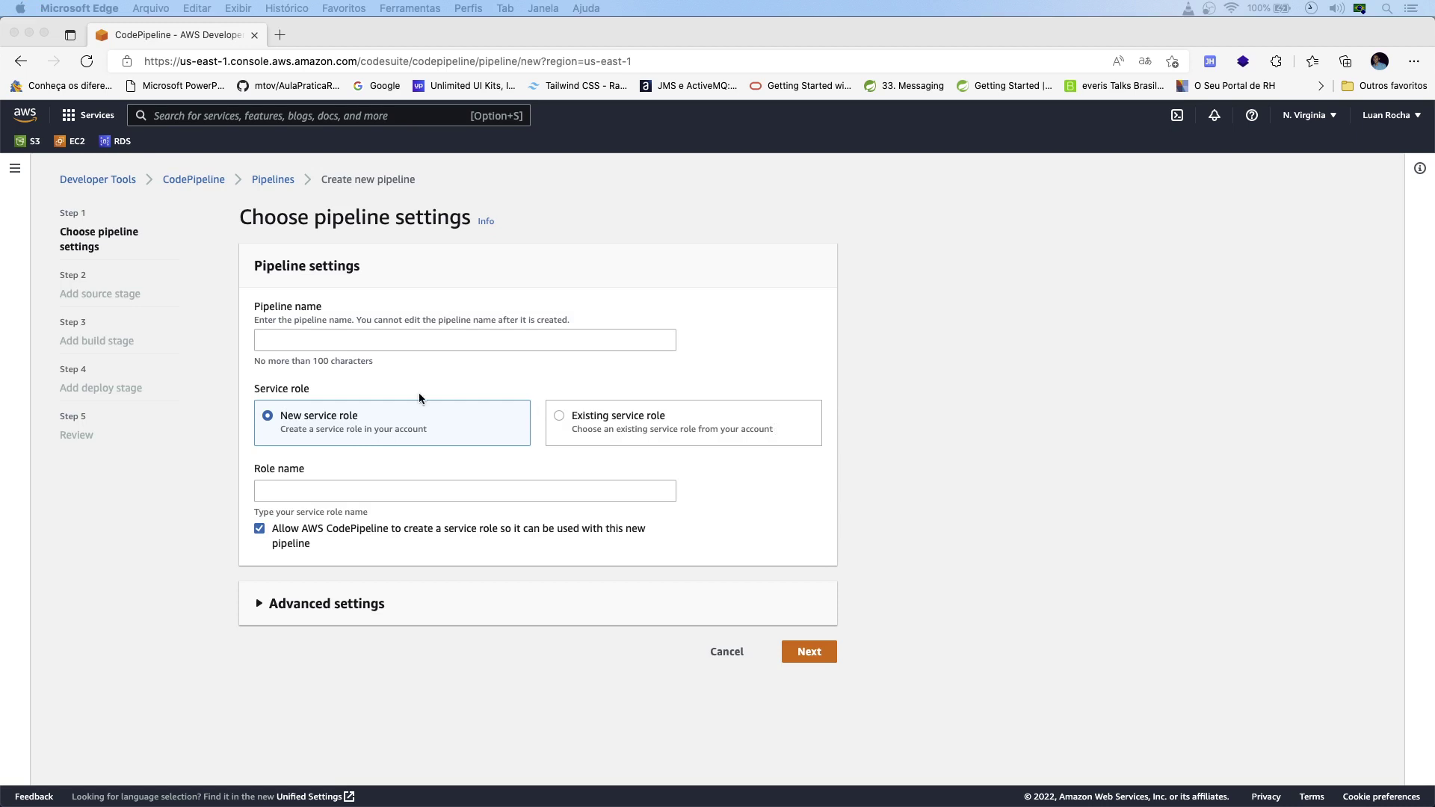
Complete the pipeline settings with the name pipeline-fron-produto, a new service role, and the default artifact store and encryption key.
click(335, 338)
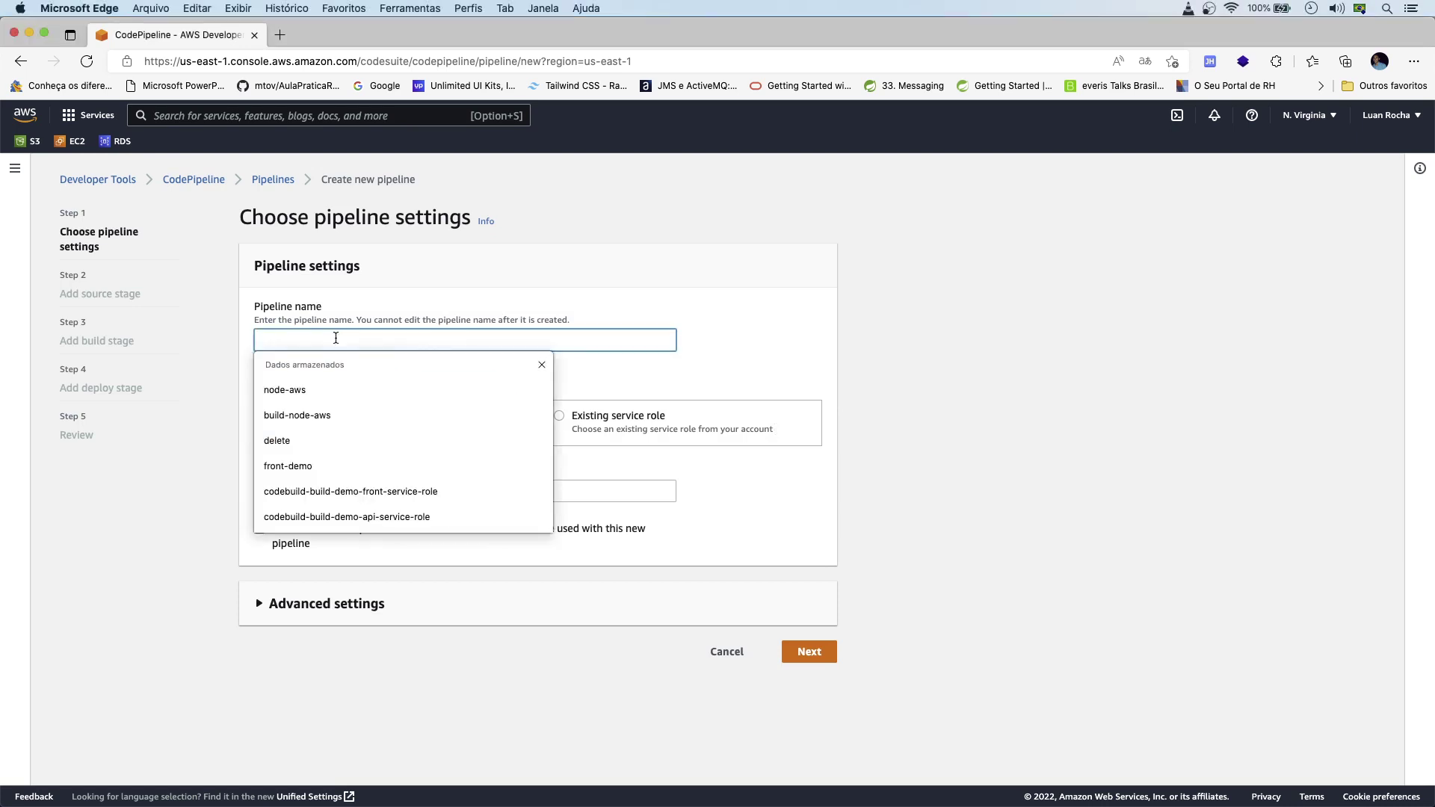
text(p)
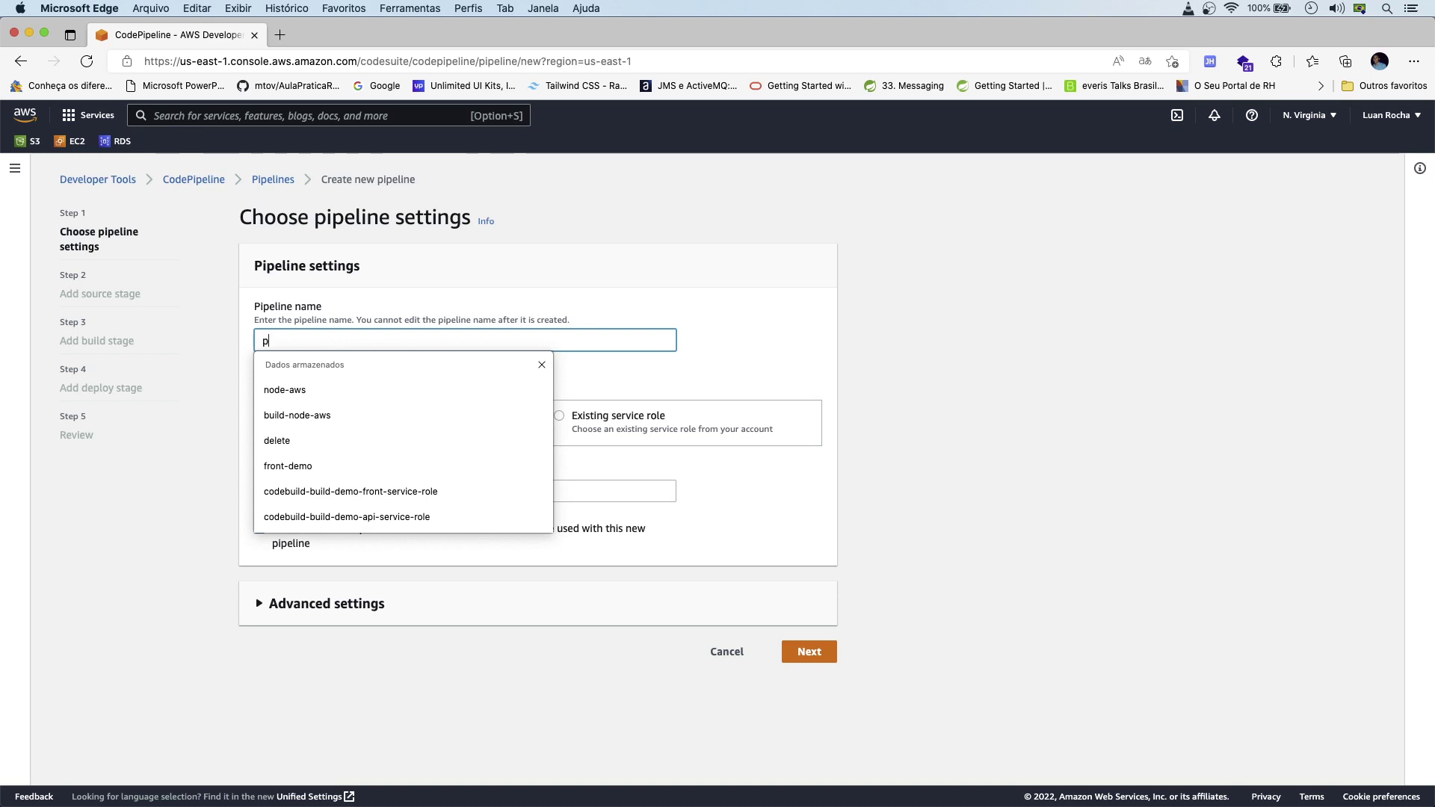
text(ipeline)
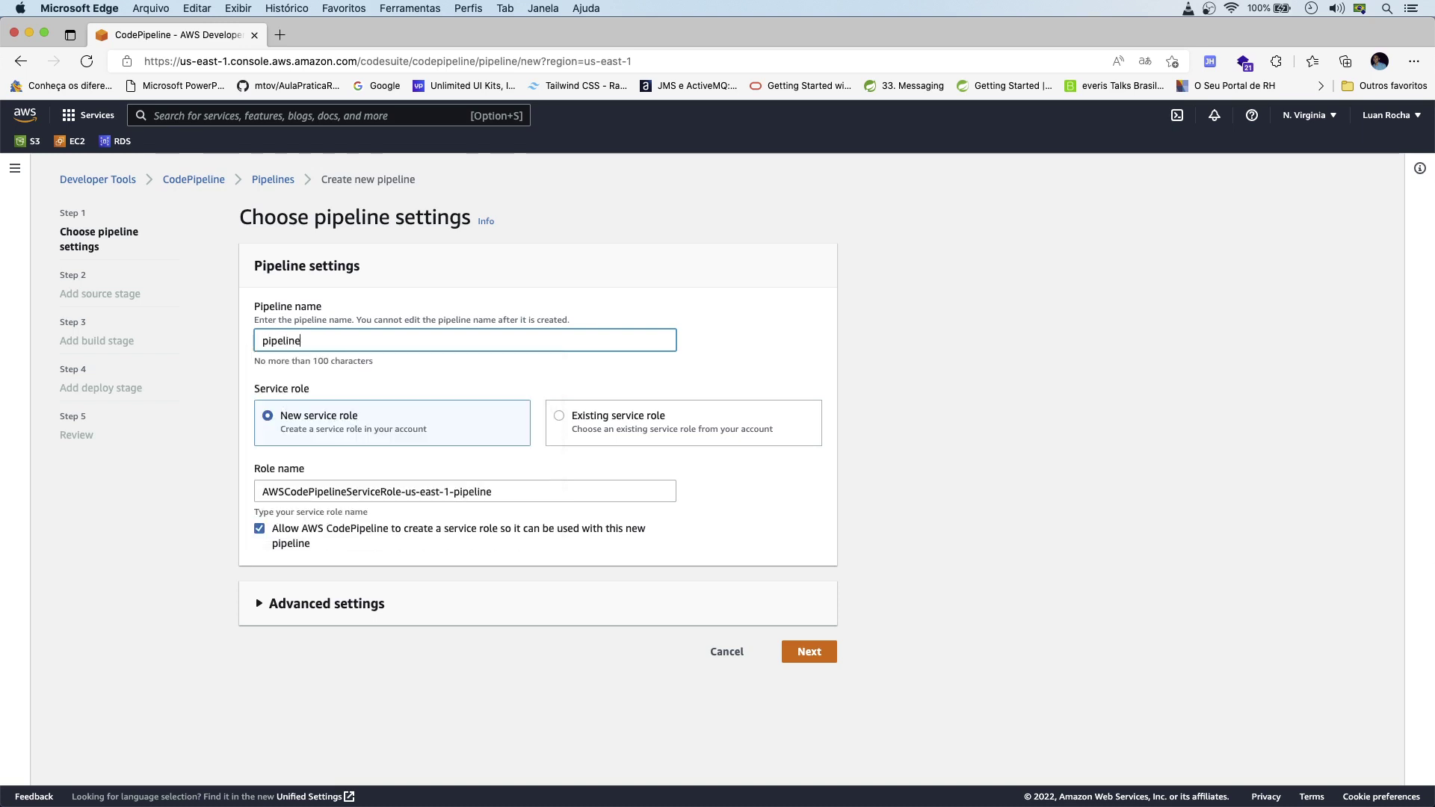
text(-fron-produto)
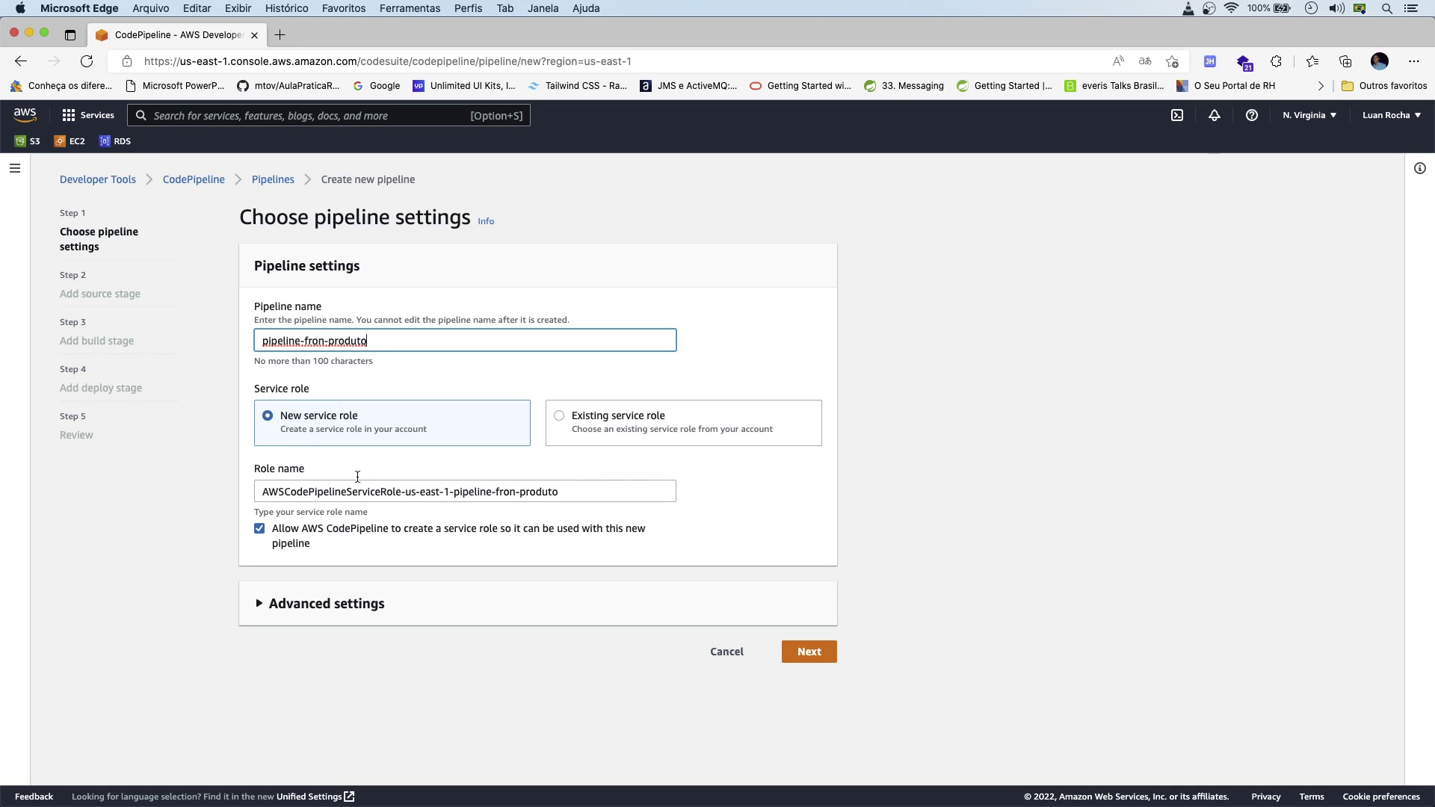
triple_click(521, 493)
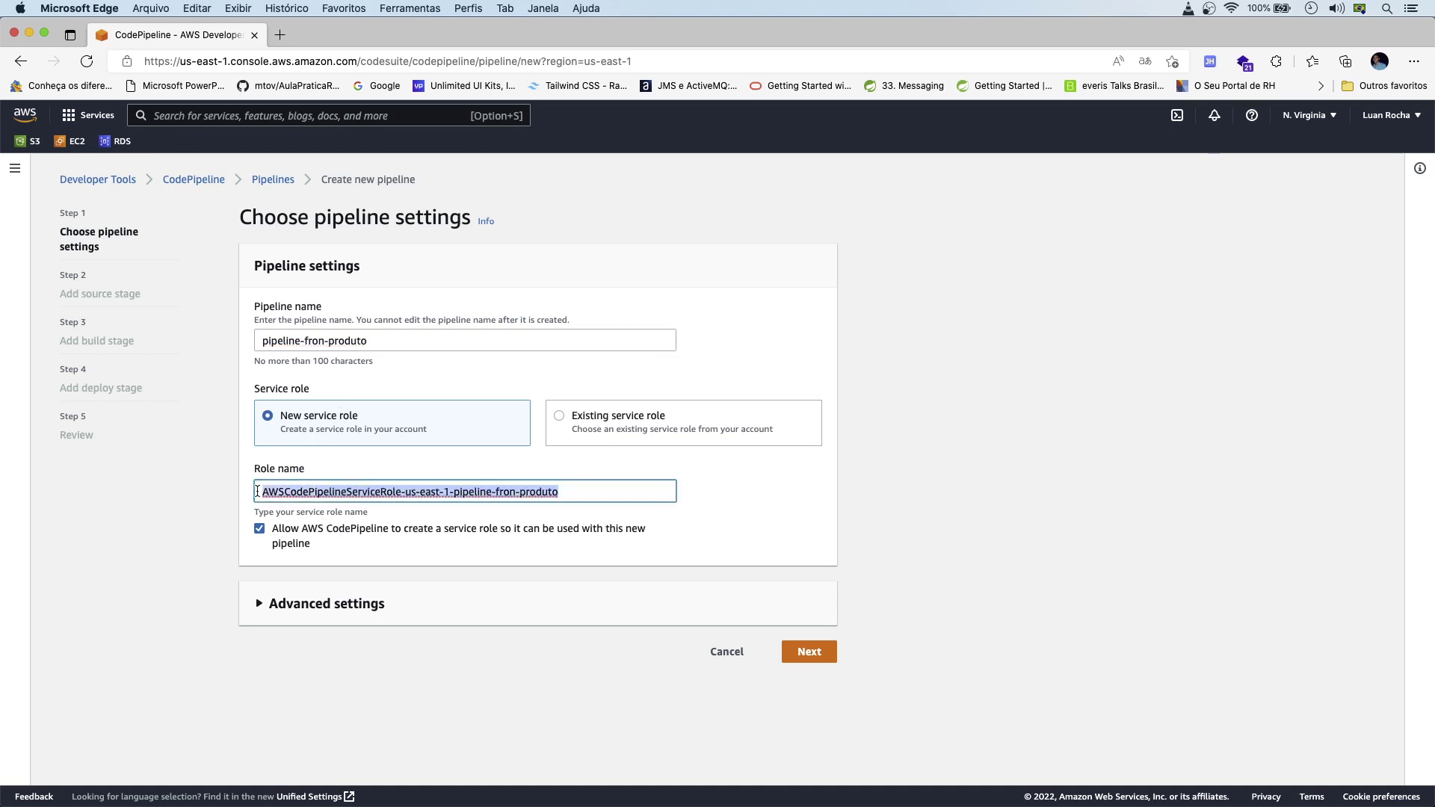
click(289, 607)
scroll(314, 642, down, 3)
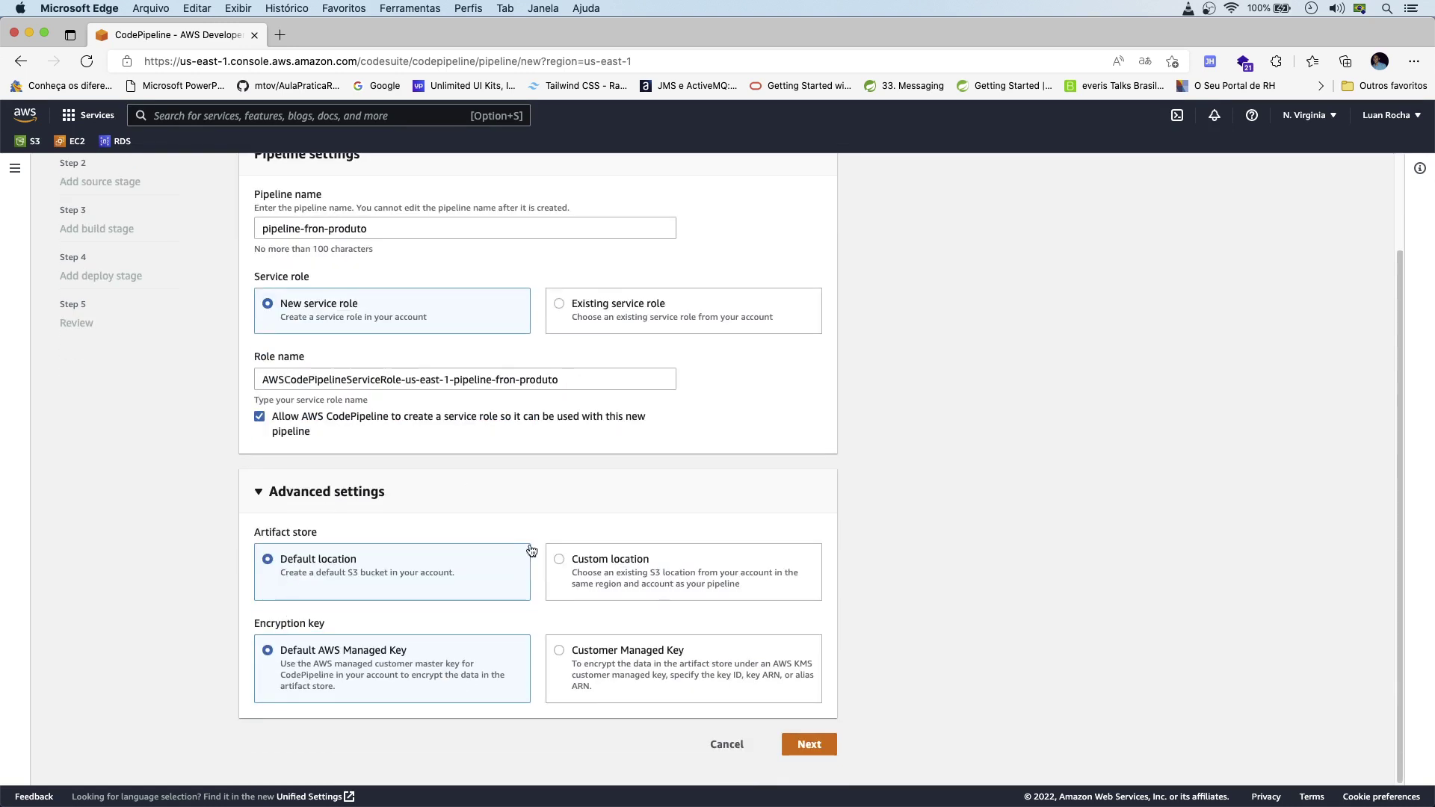
scroll(351, 544, up, 3)
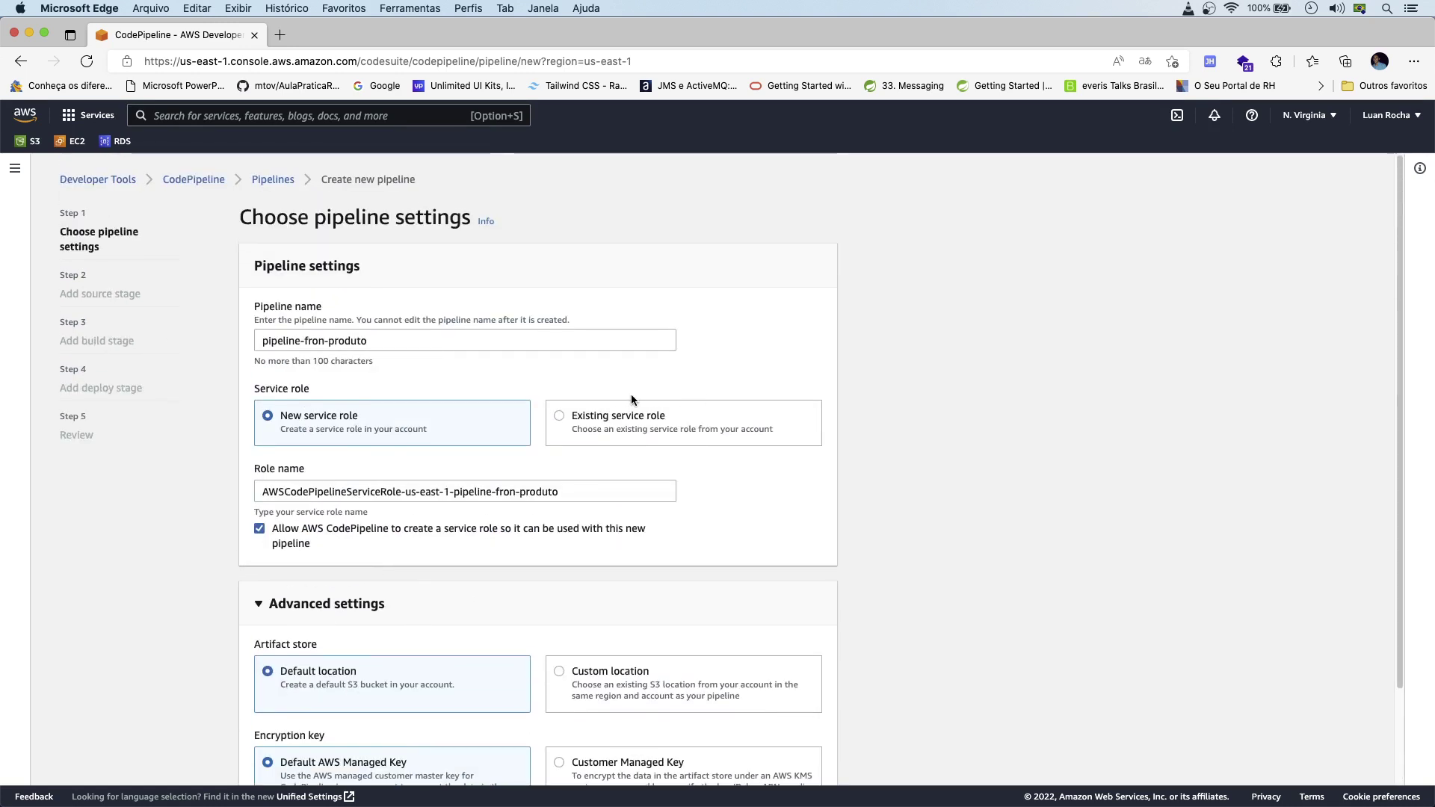
scroll(630, 399, down, 3)
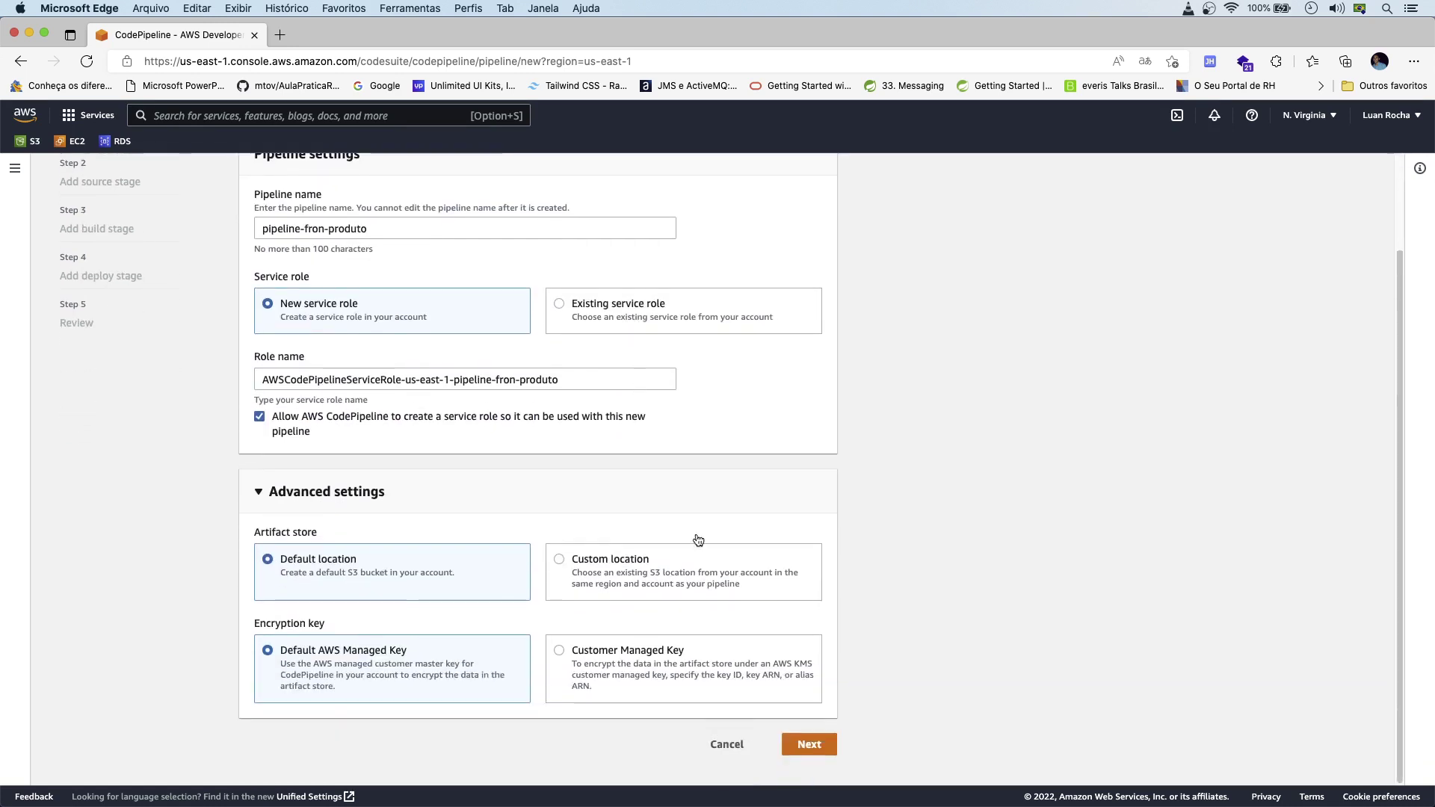
click(807, 747)
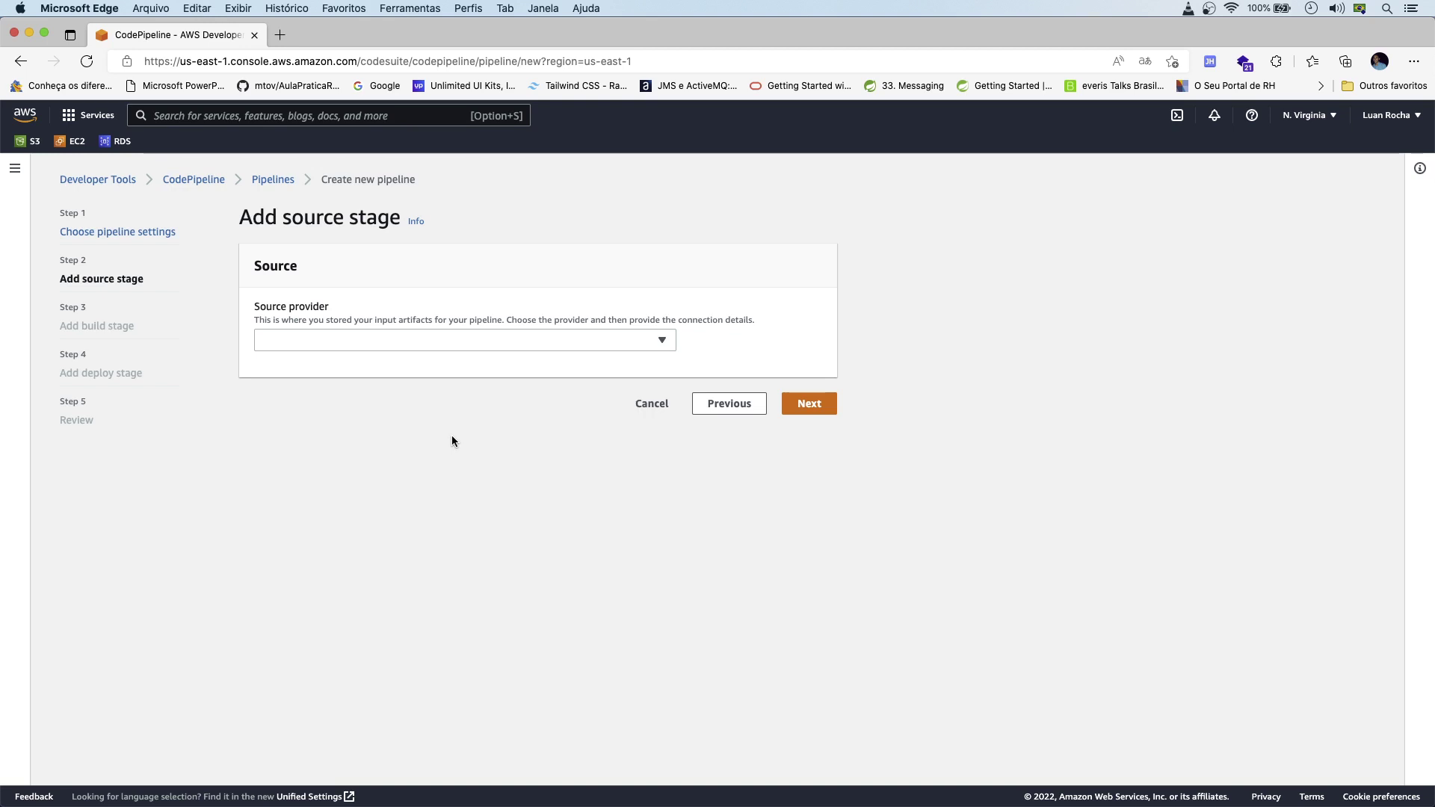
Complete the source stage with AWS CodeCommit as provider, the front-produto repository and the master branch.
click(477, 343)
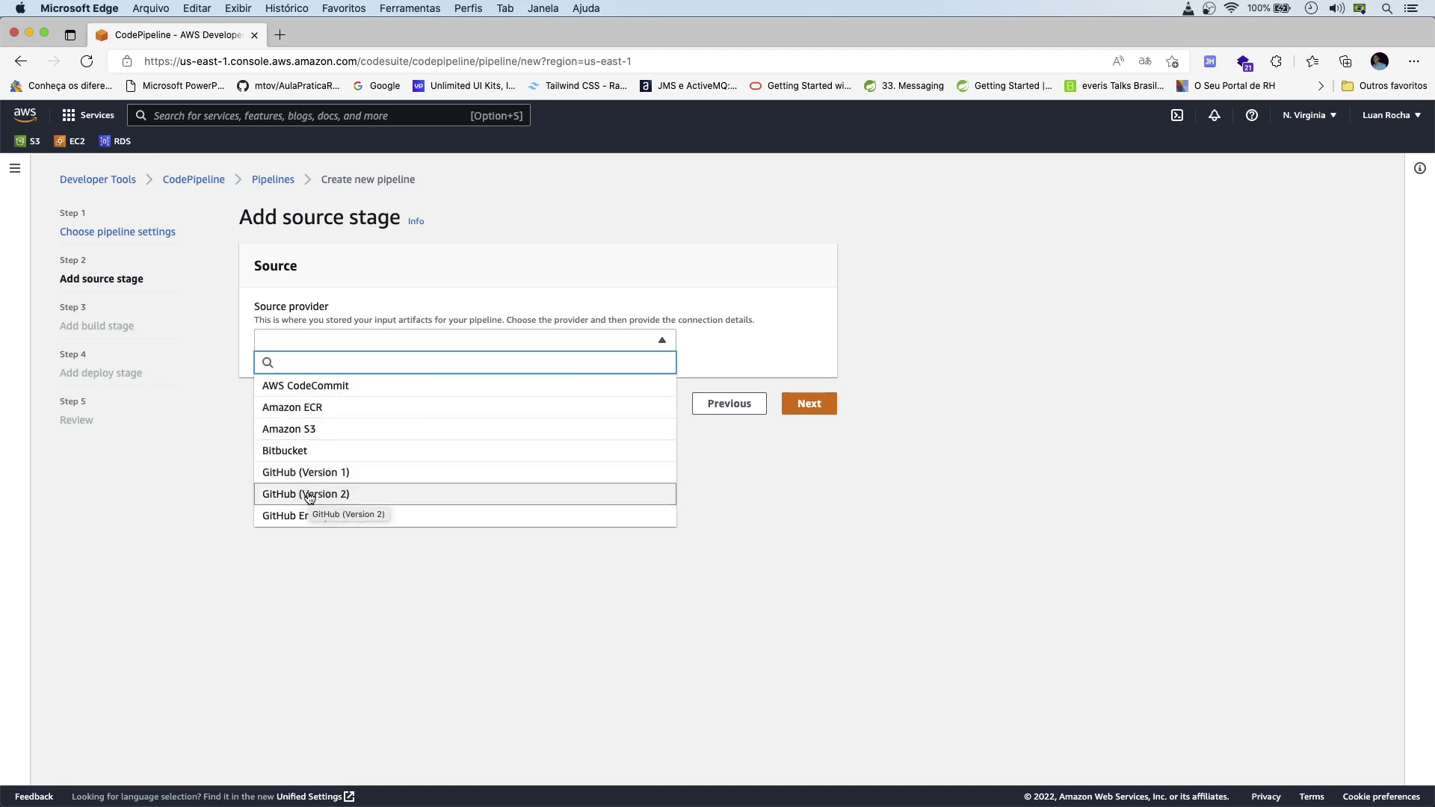
click(318, 385)
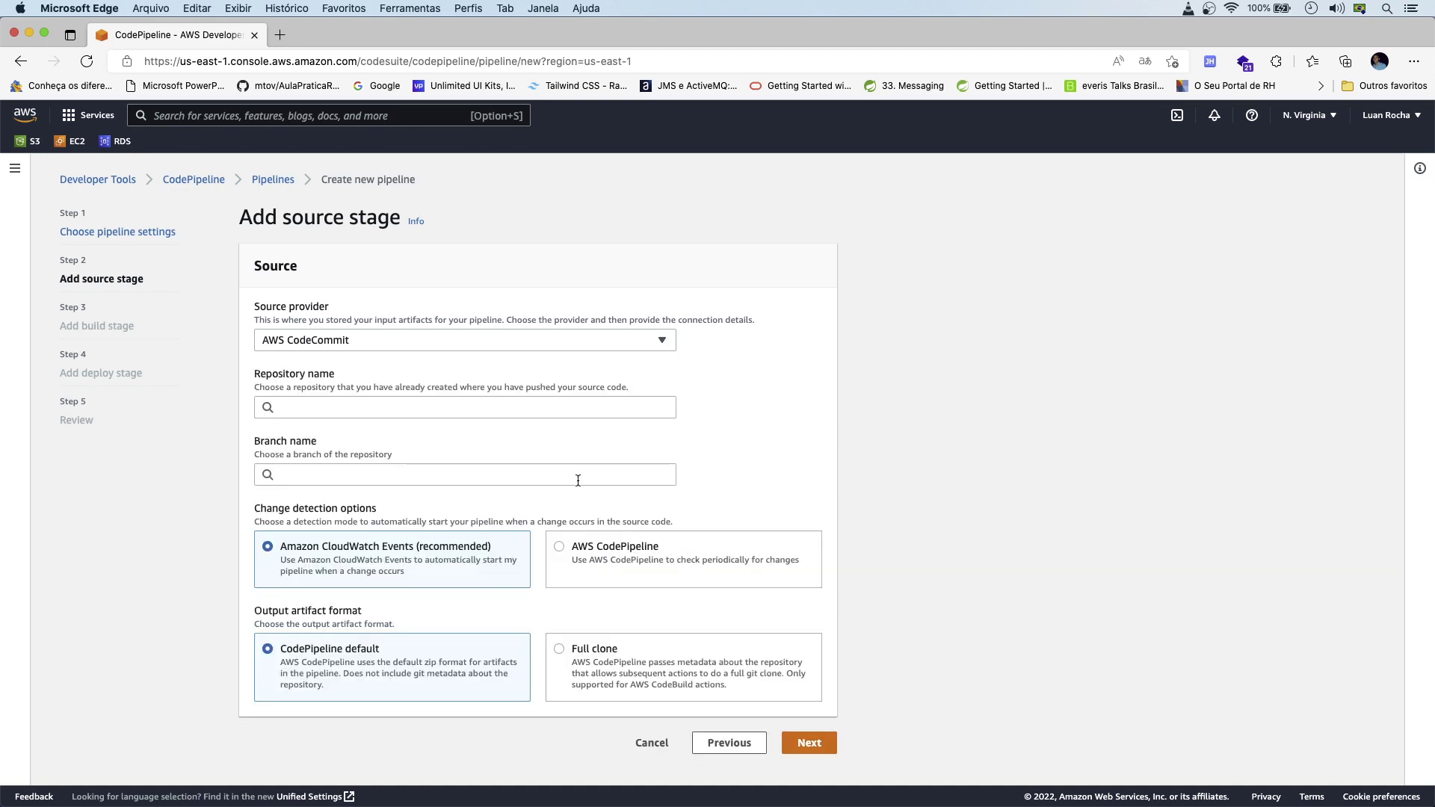
click(354, 406)
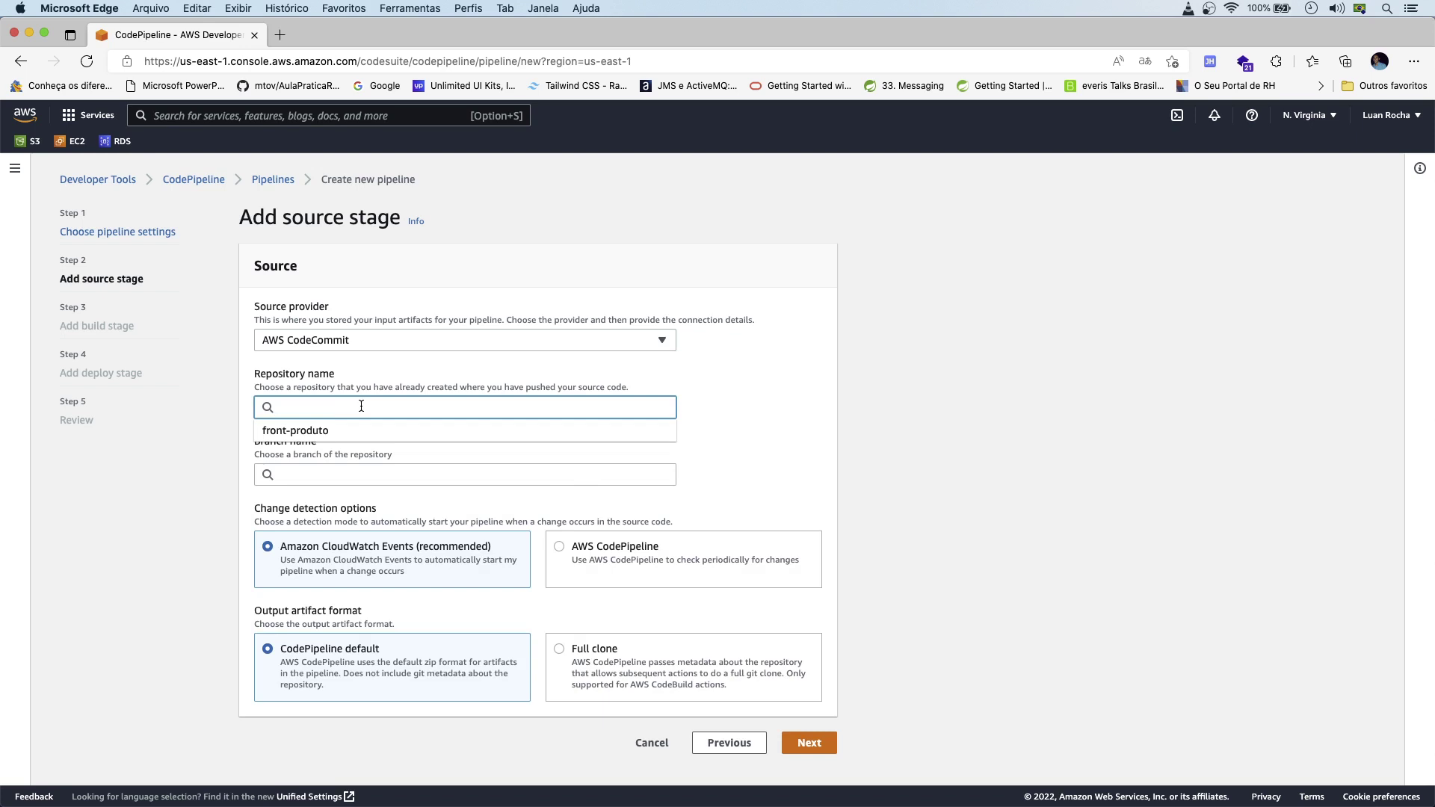
click(297, 433)
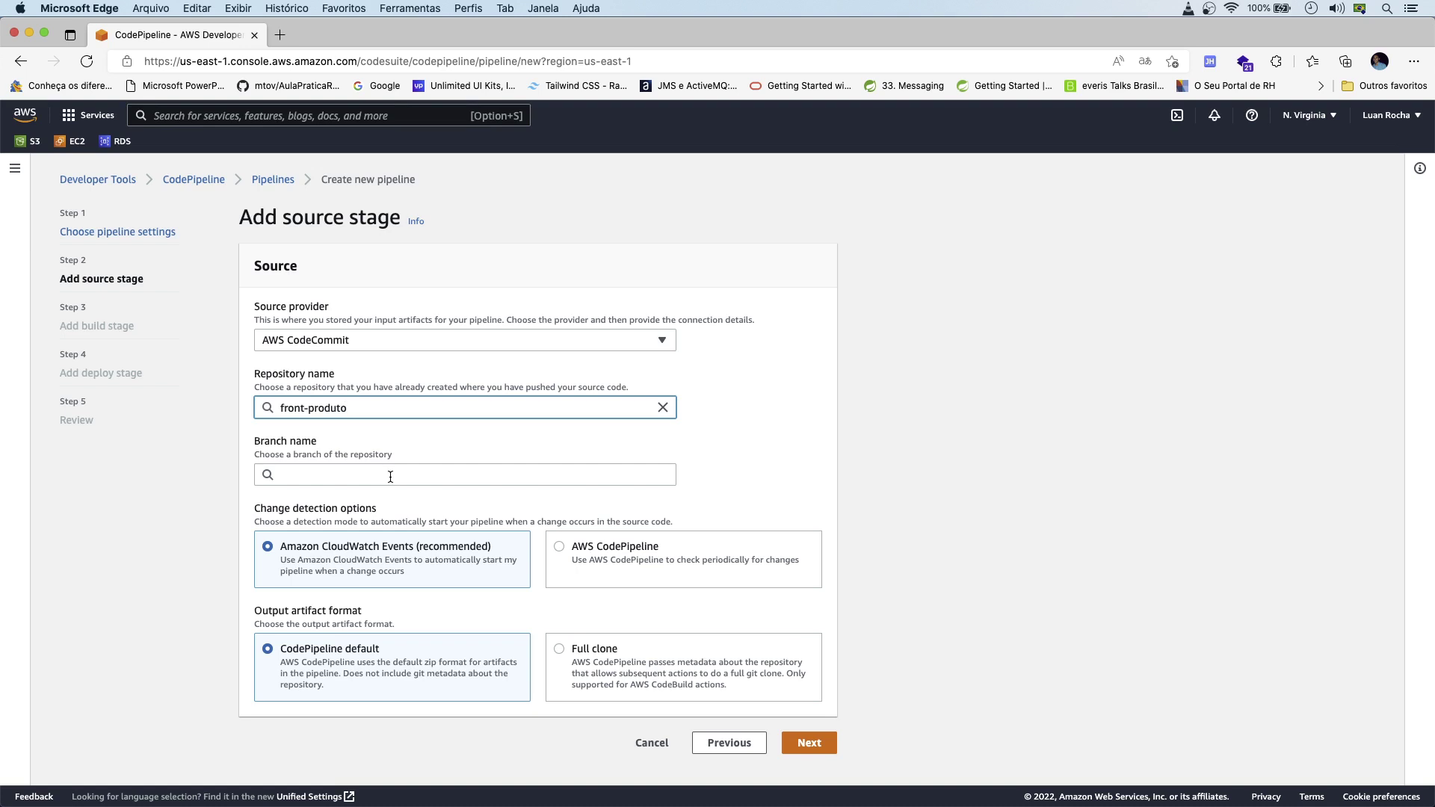
click(391, 476)
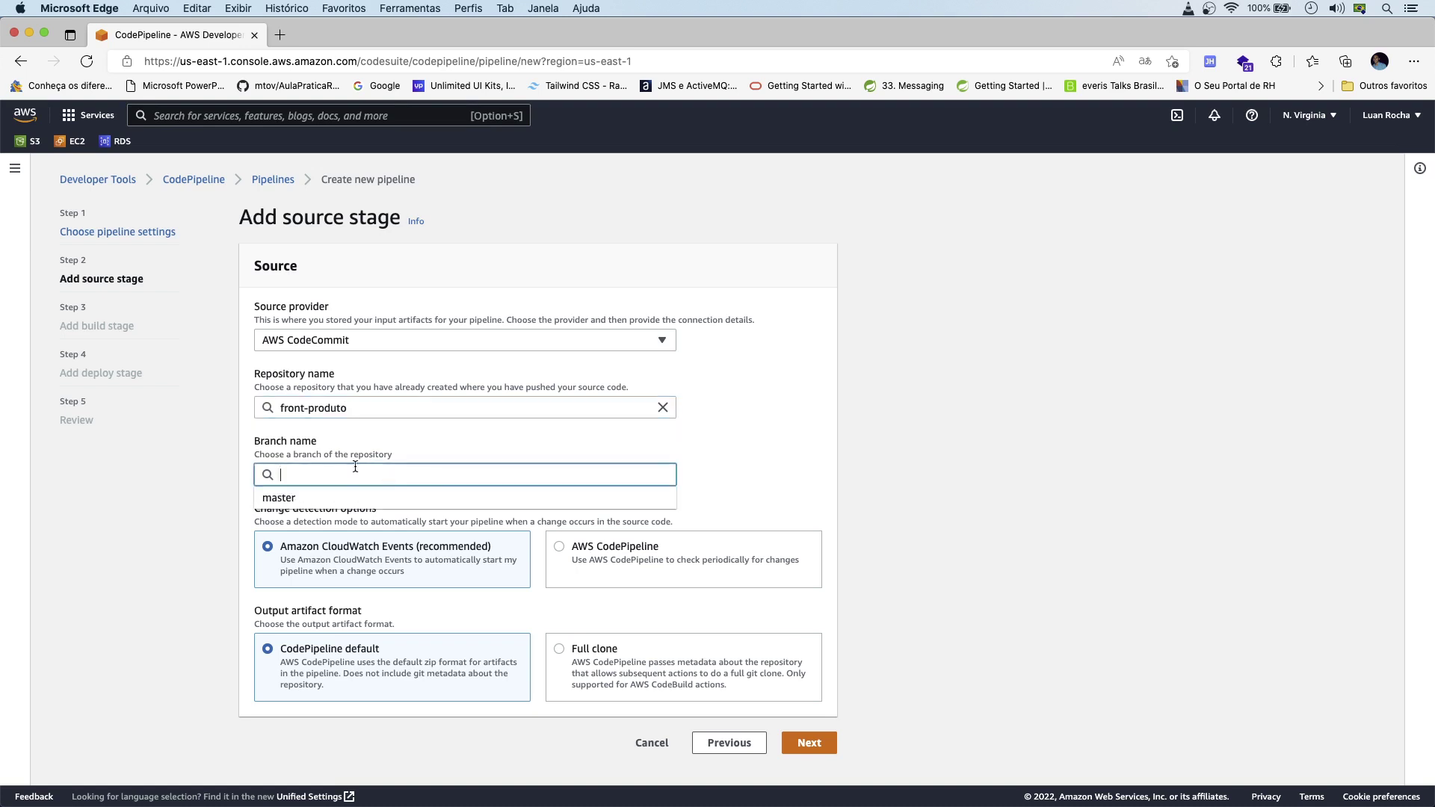
click(304, 503)
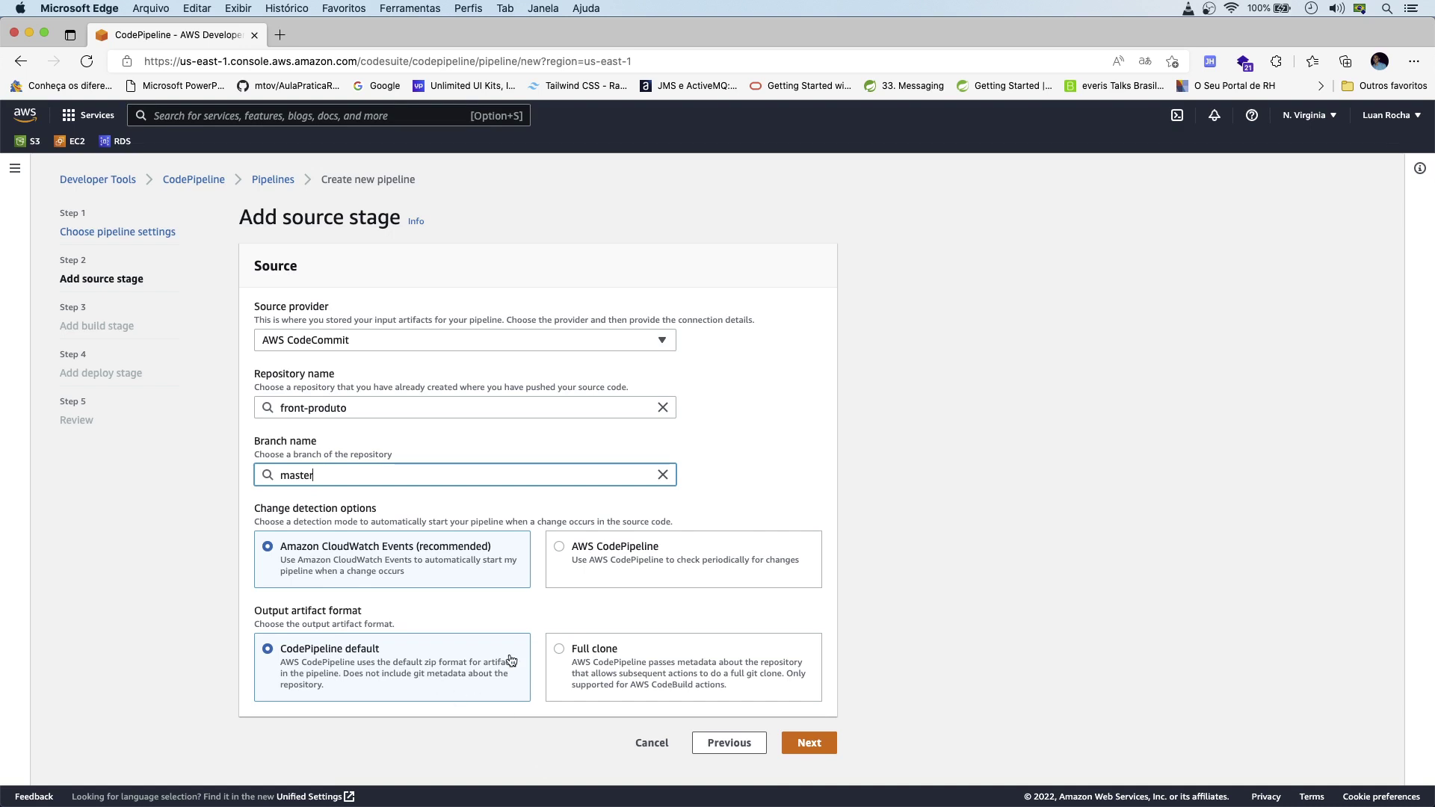
click(822, 749)
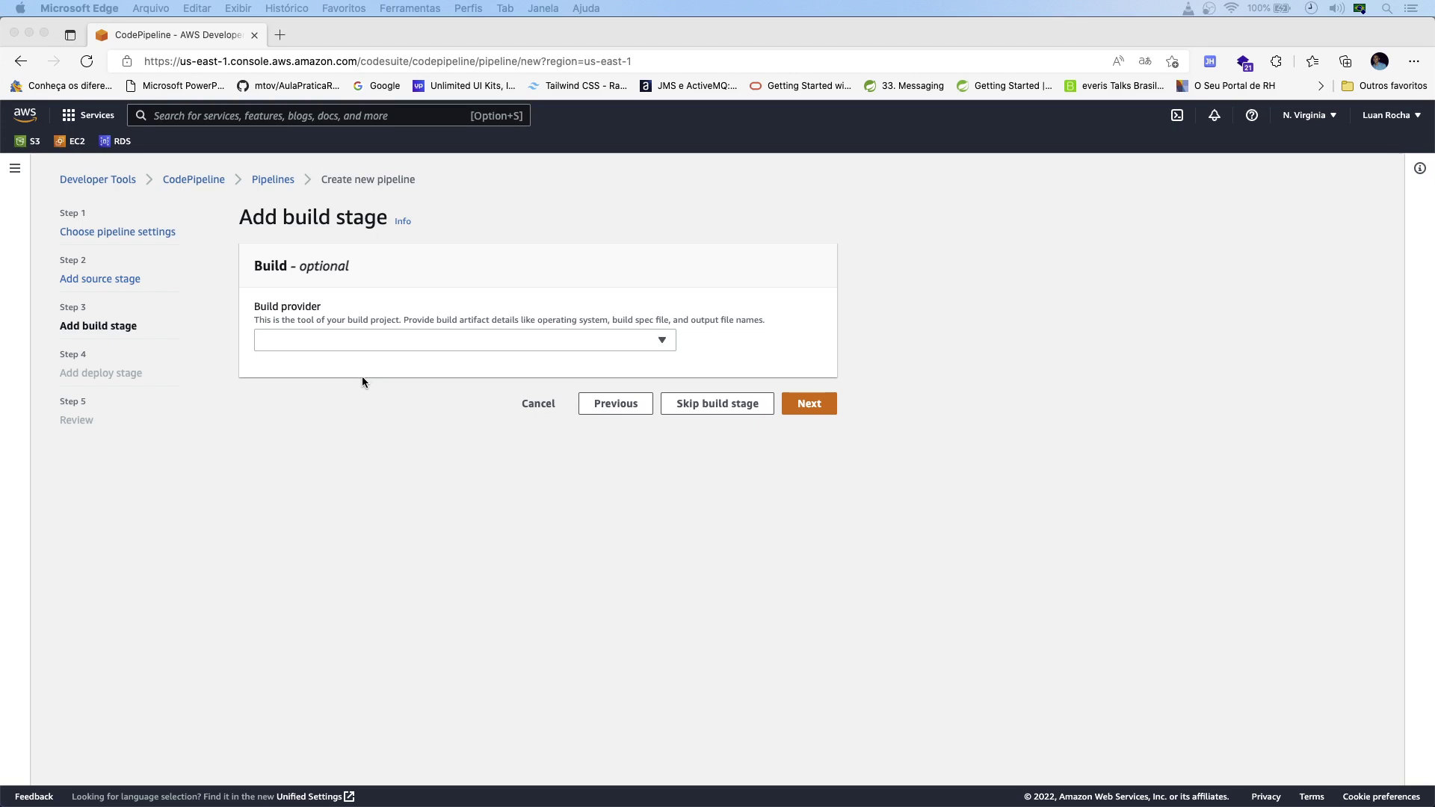
Choose AWS CodeBuild as the build provider and start creating a new build project for the build stage.
click(344, 341)
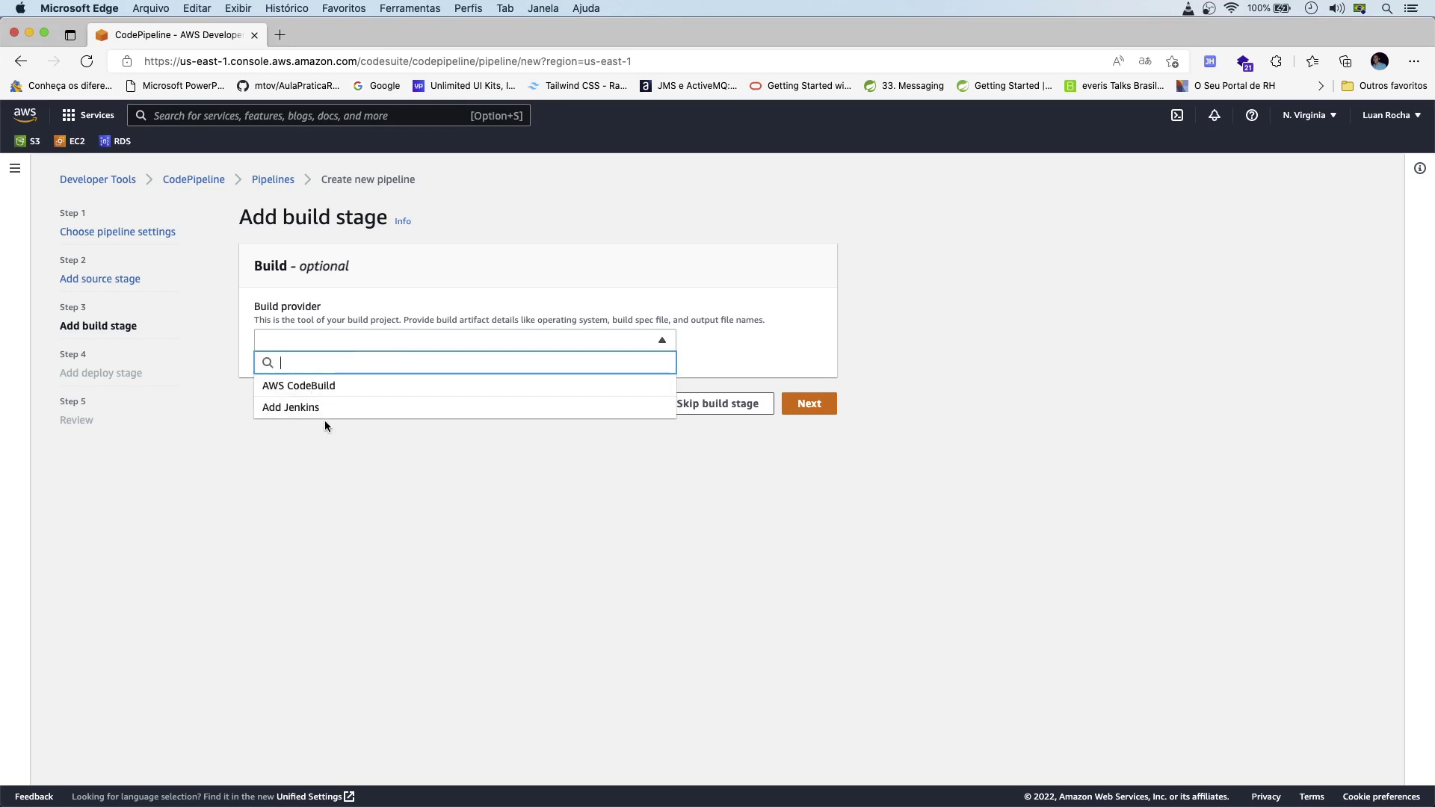
click(302, 385)
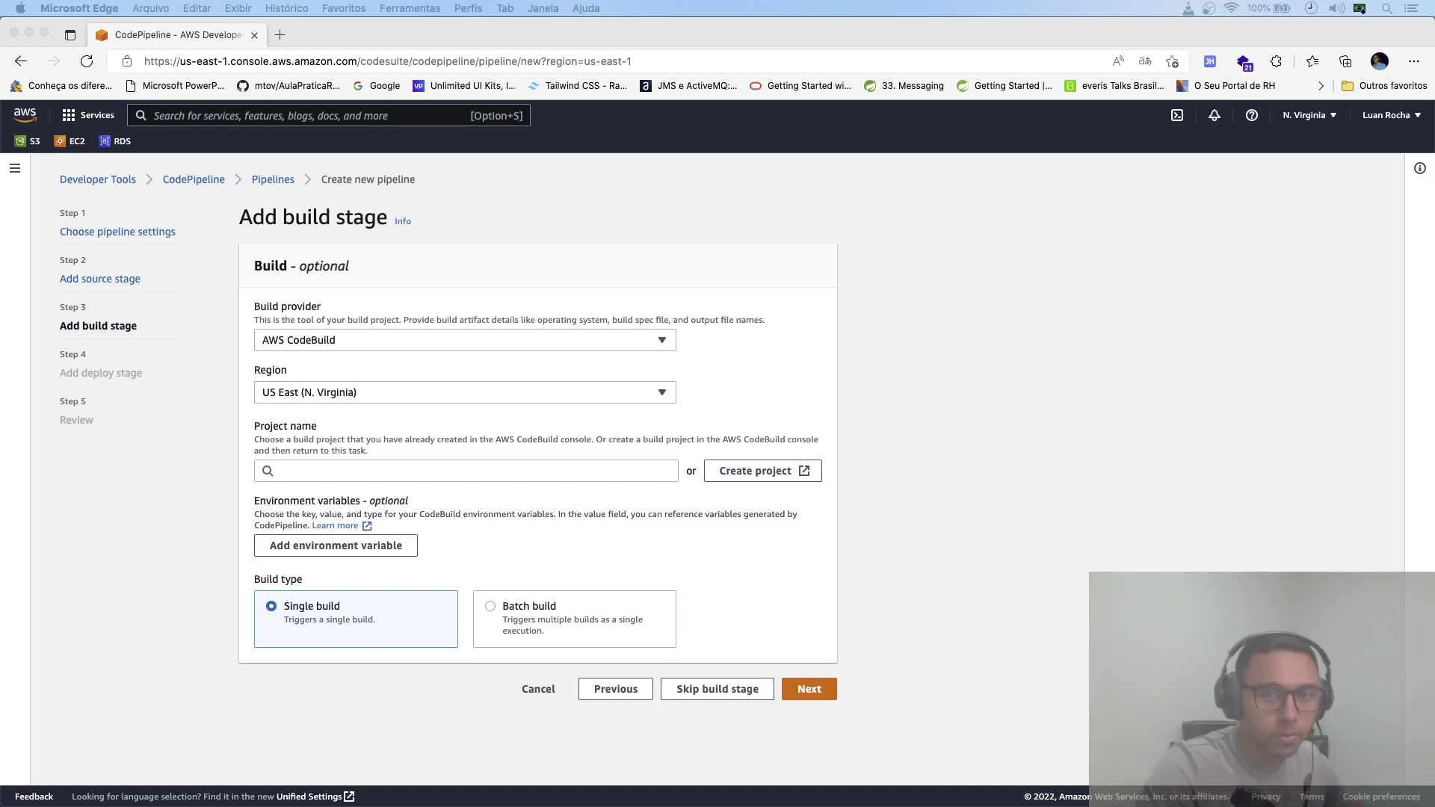
click(352, 471)
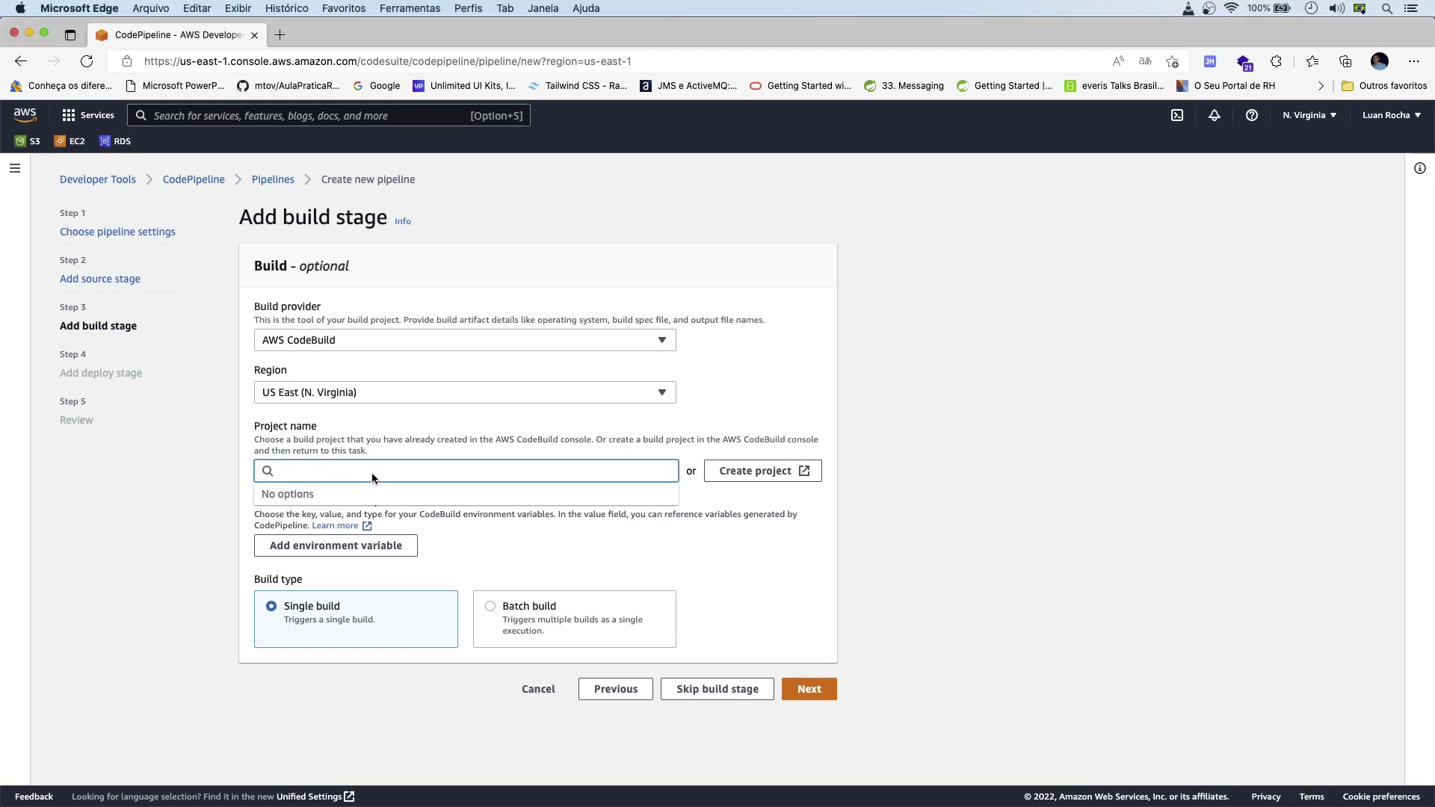
click(824, 405)
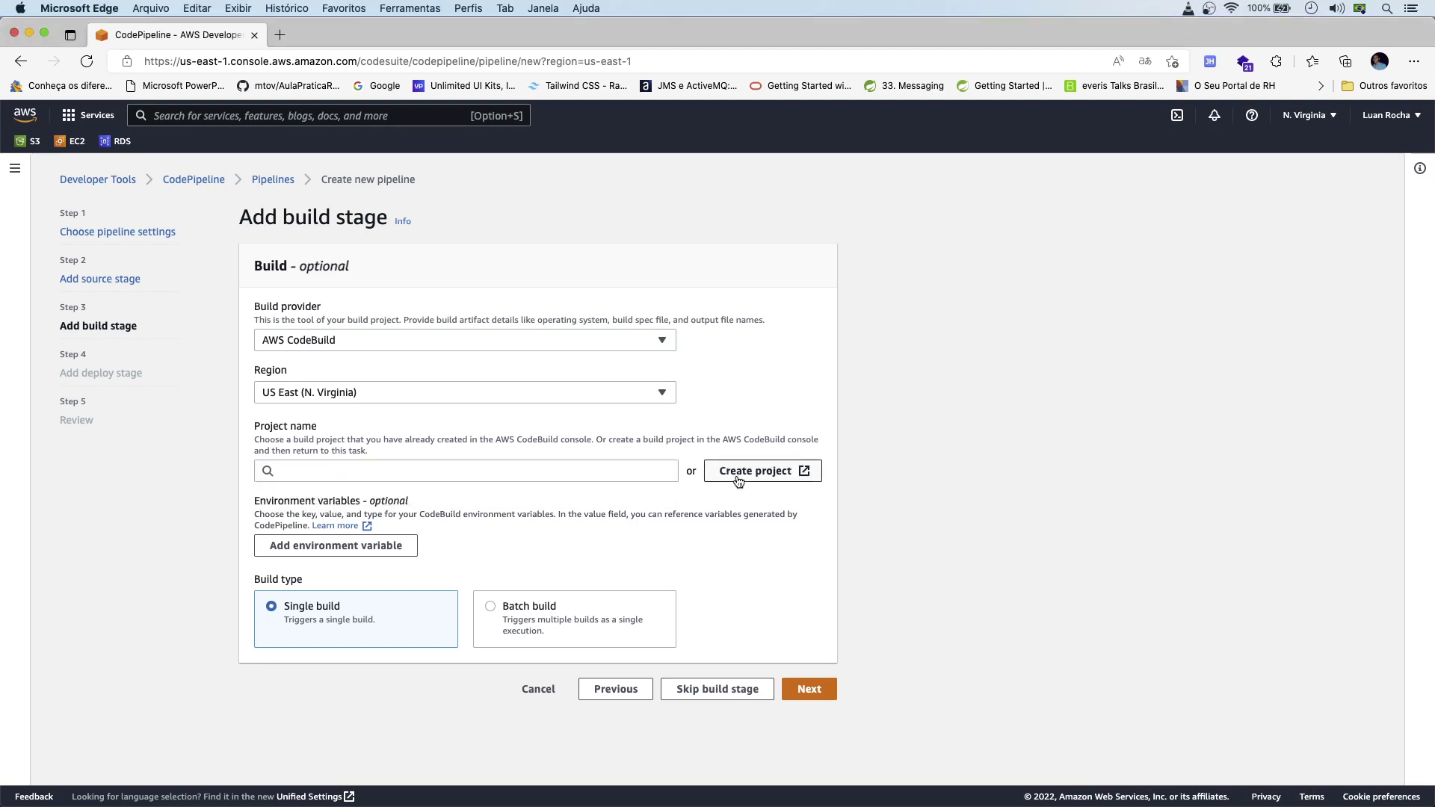
click(738, 472)
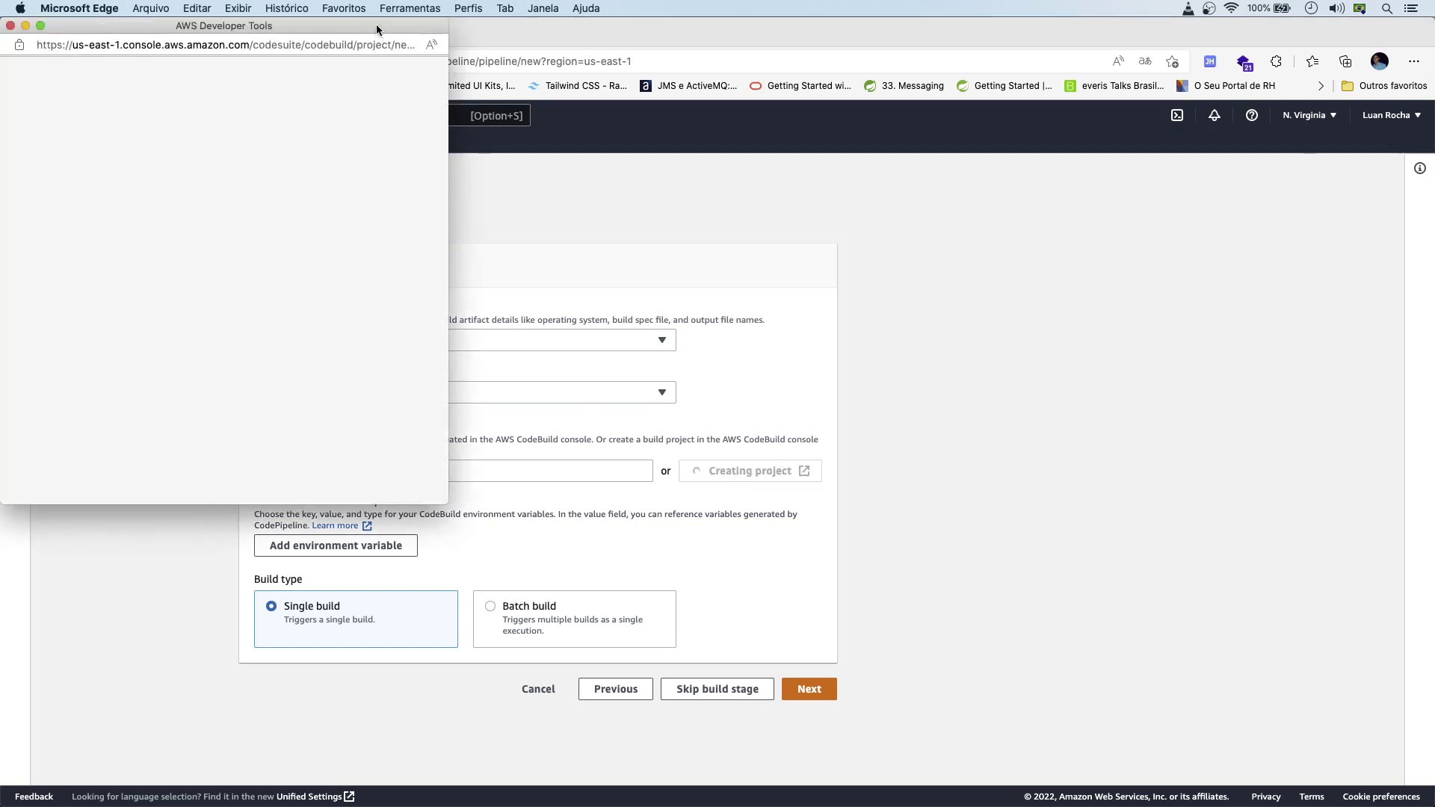
Name the new build project build-front-produto and expand its creation window to full screen.
drag(375, 23, 794, 88)
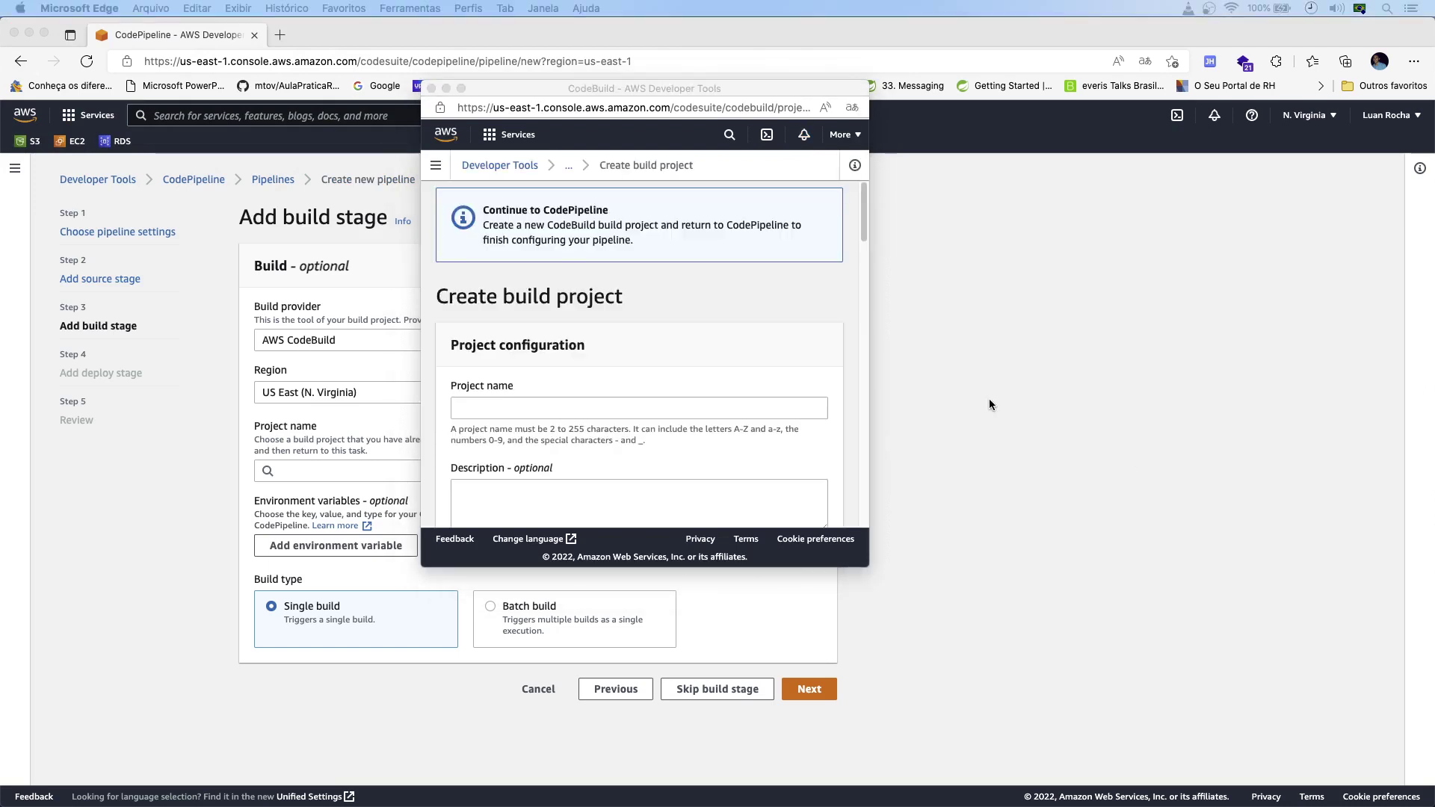
drag(864, 566, 1137, 687)
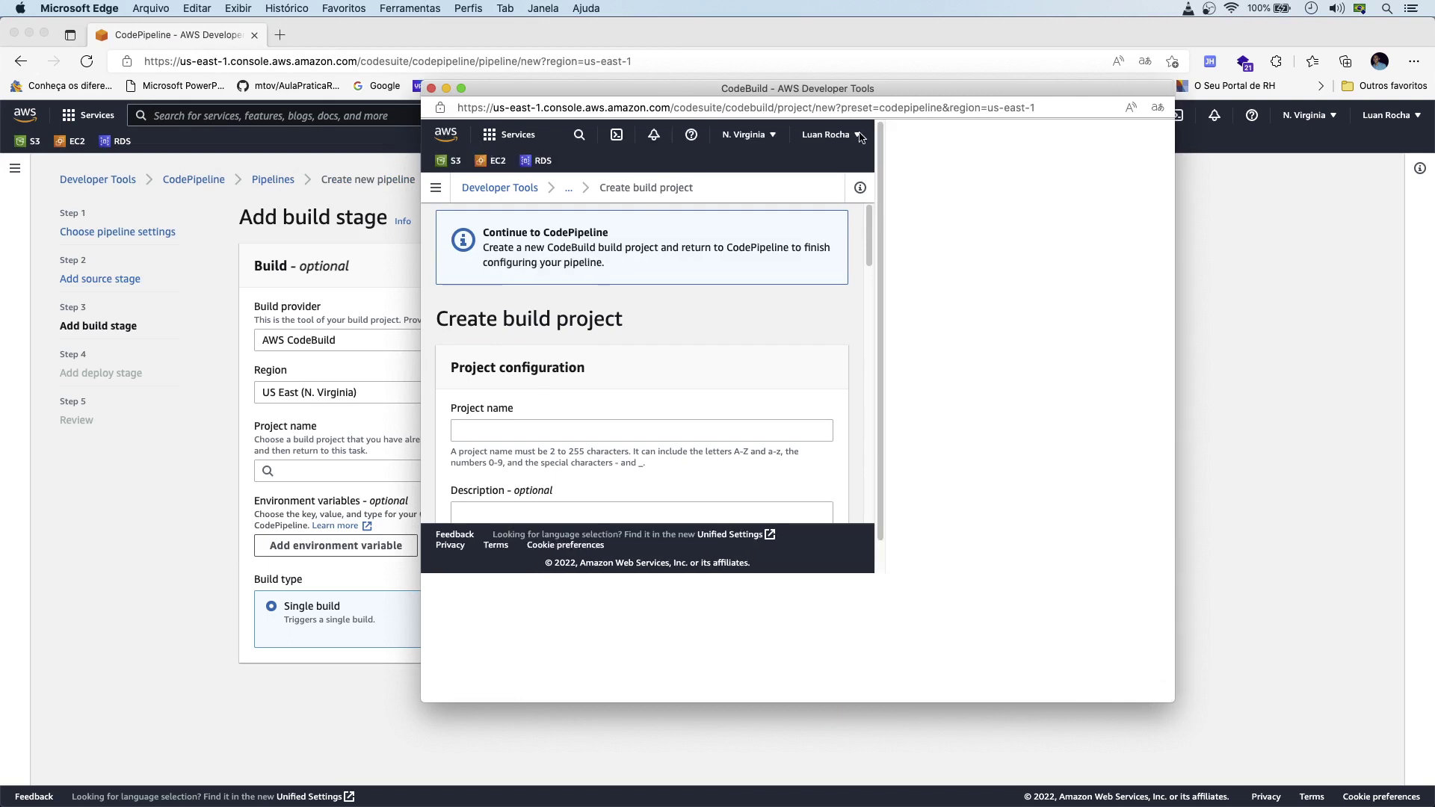
drag(881, 90, 738, 42)
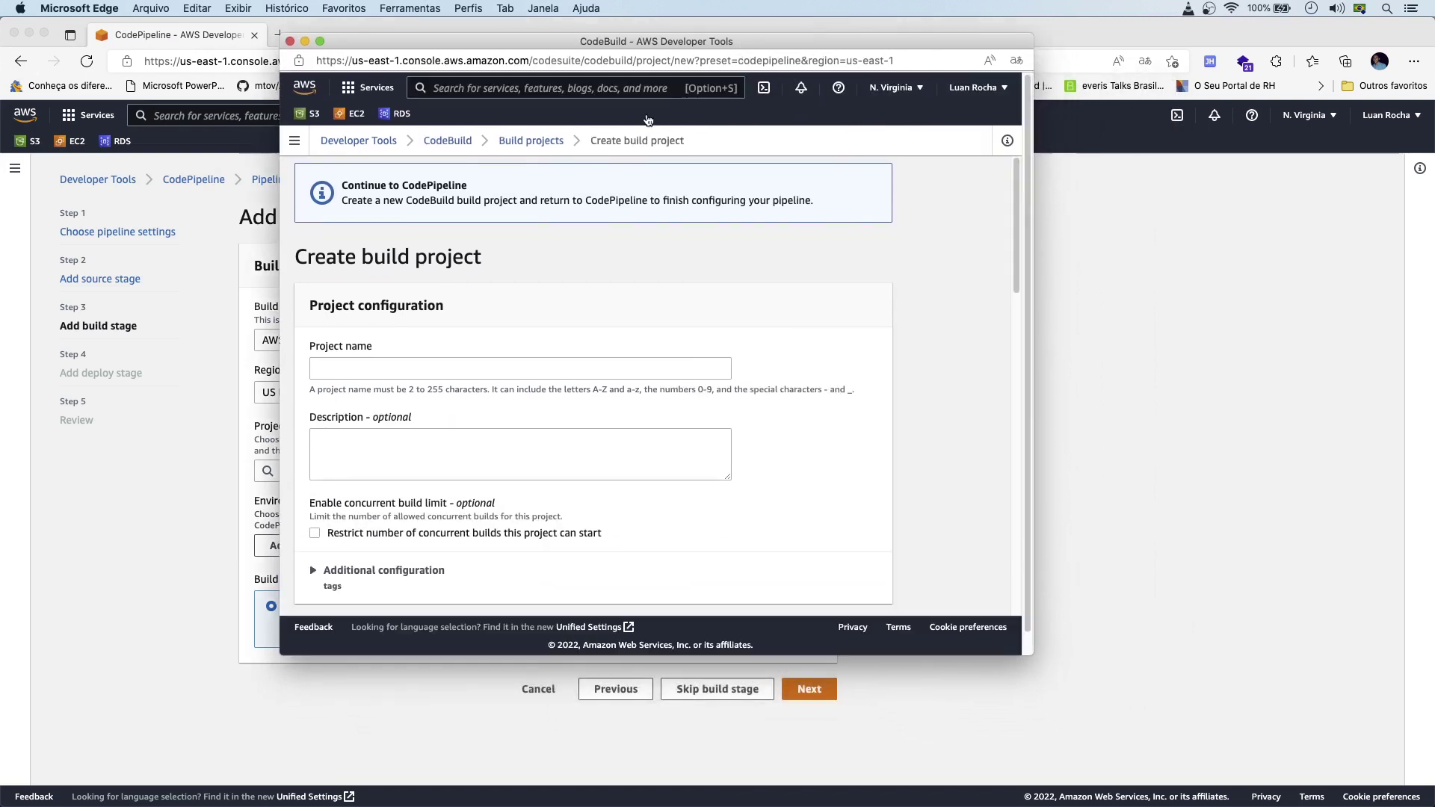
click(452, 378)
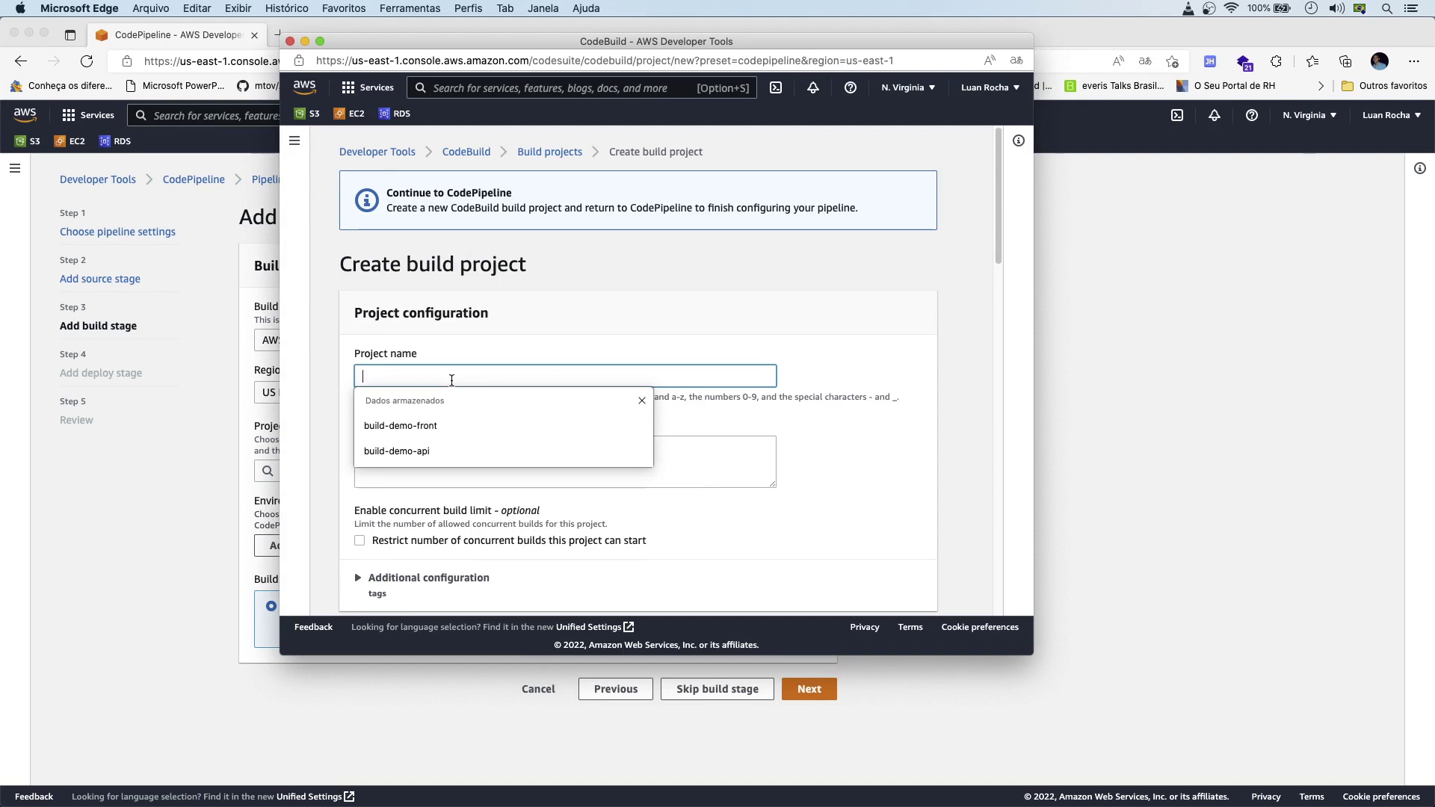
text(build)
text(-fr)
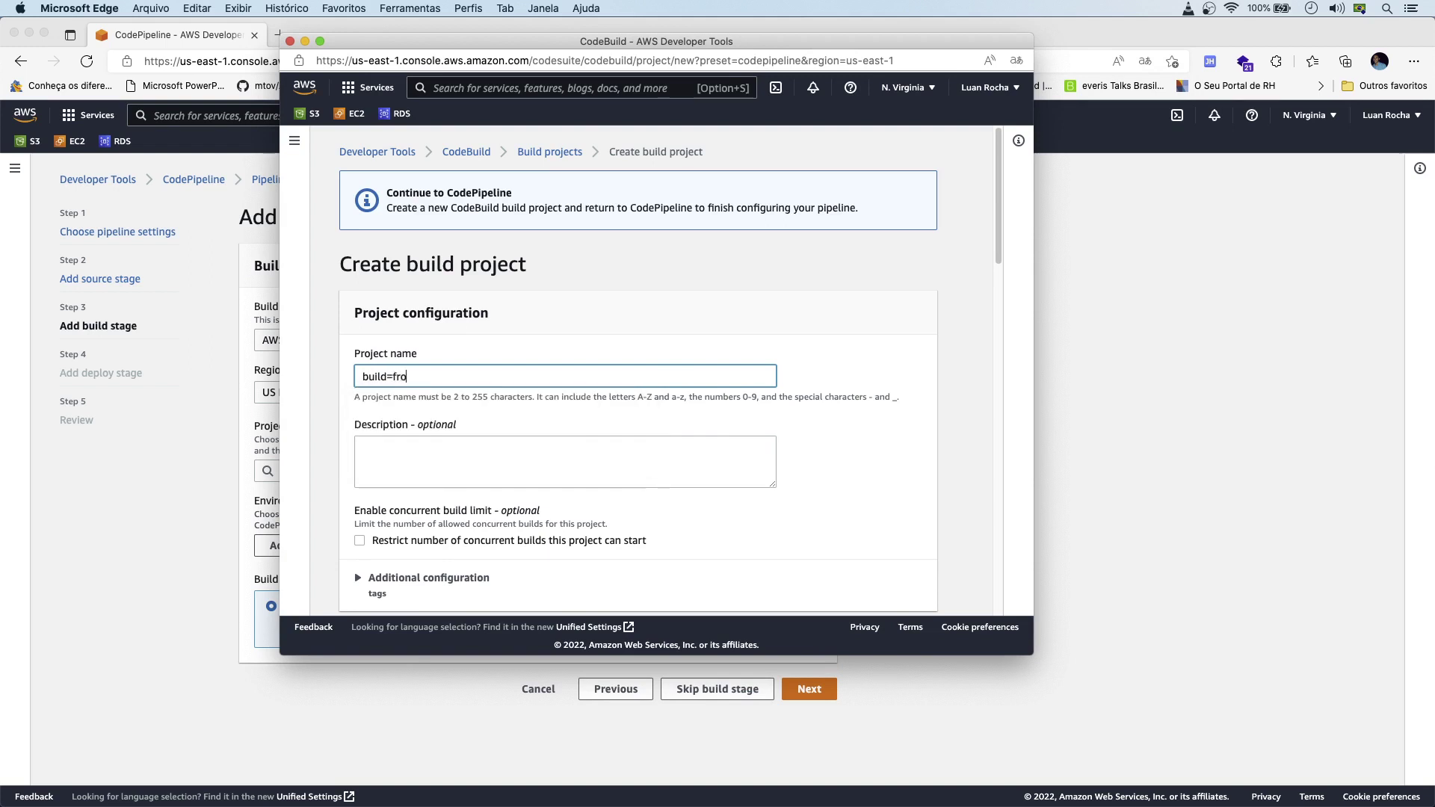
key(BackSpace)
key(BackSpace)
key(BackSpace)
text(-)
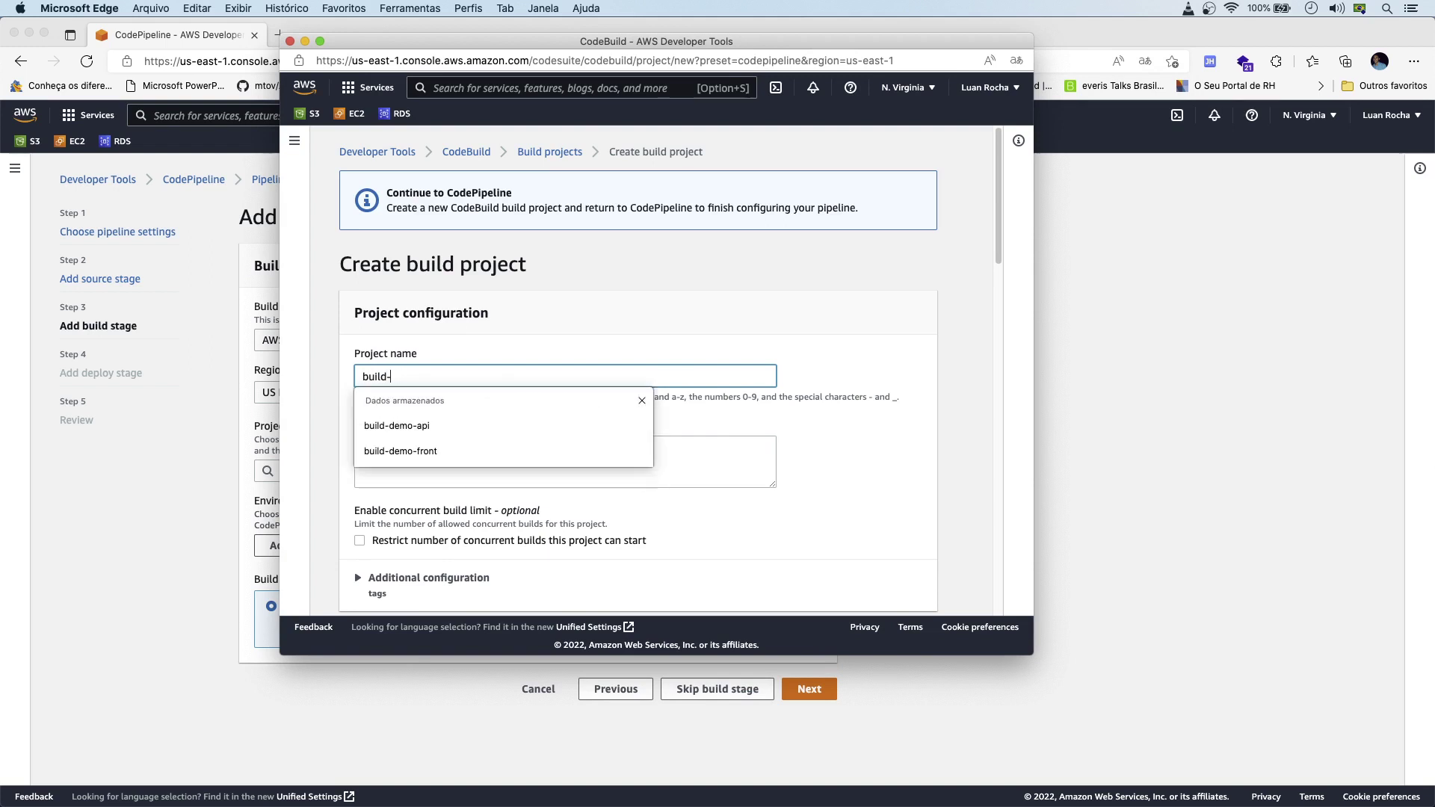
text(front-produt)
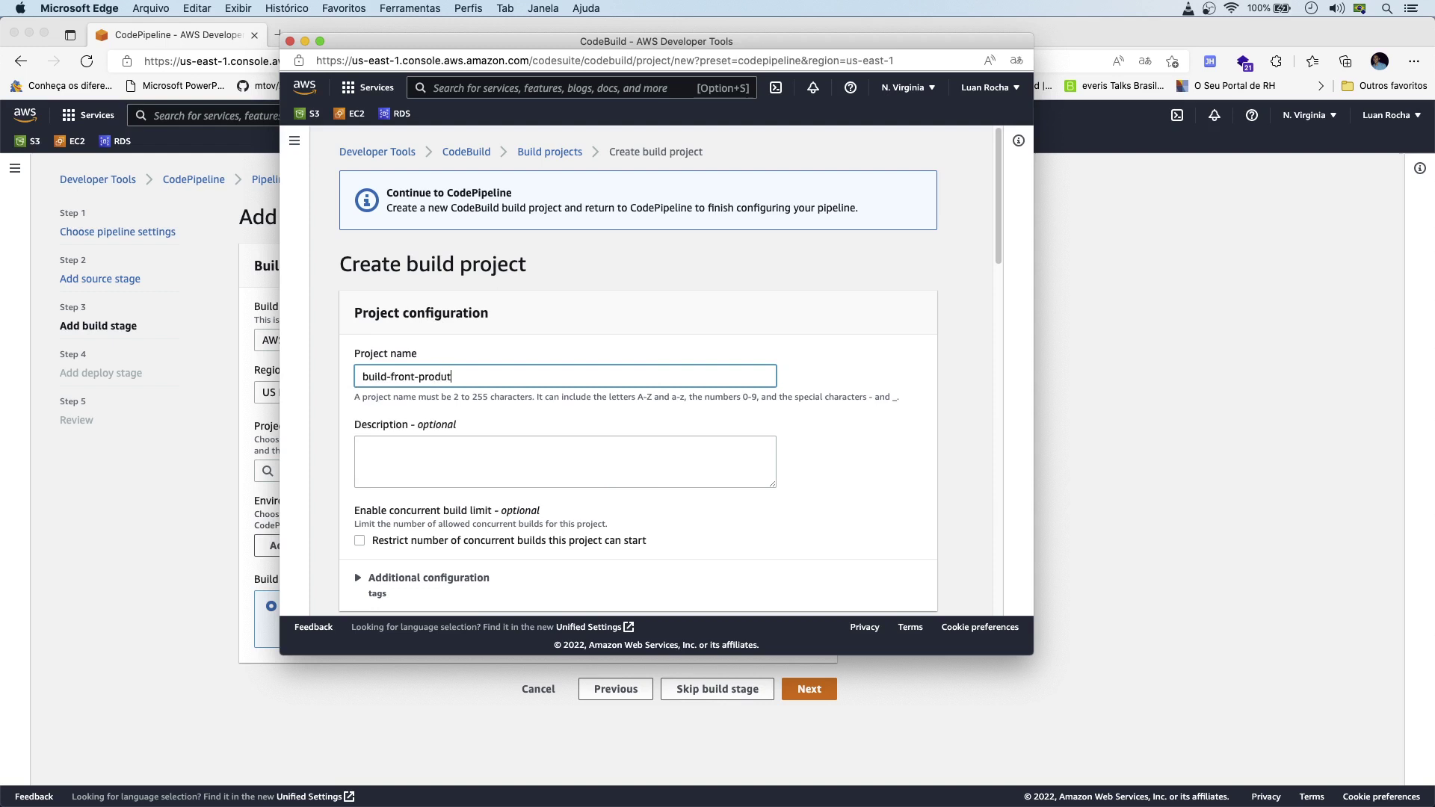
text(o)
scroll(603, 411, down, 5)
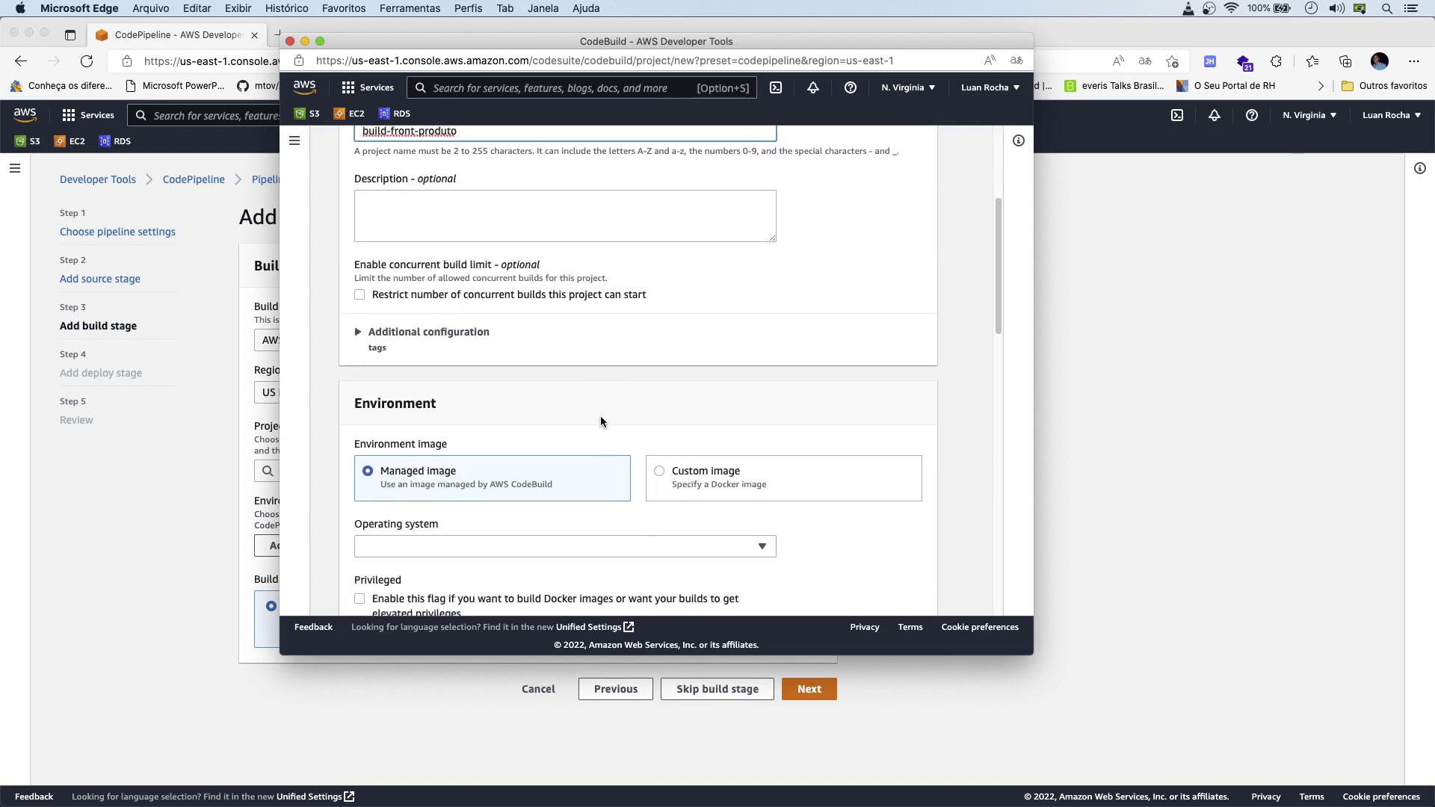
click(321, 41)
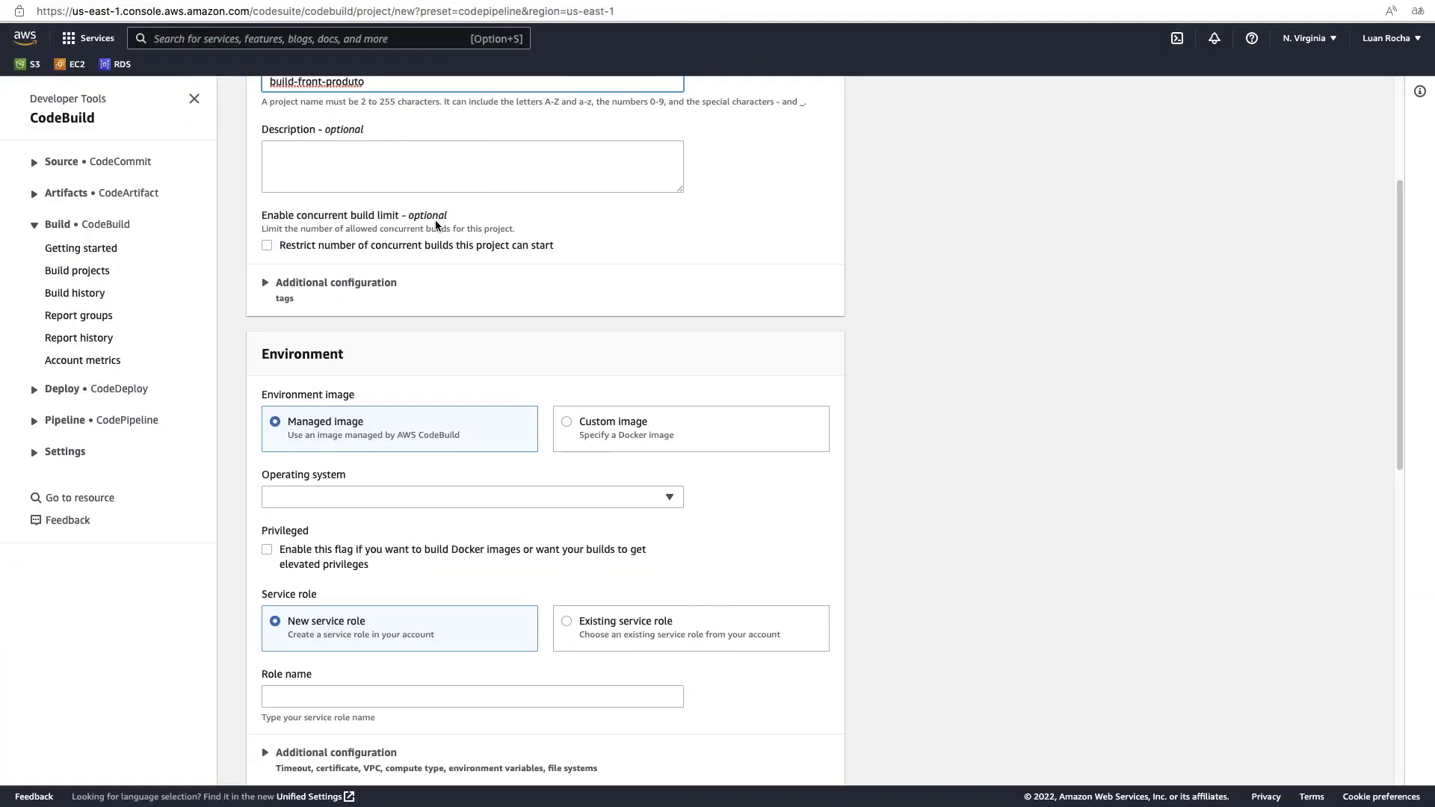
Keep the managed environment image and set the build project's operating system to Ubuntu.
scroll(375, 385, up, 3)
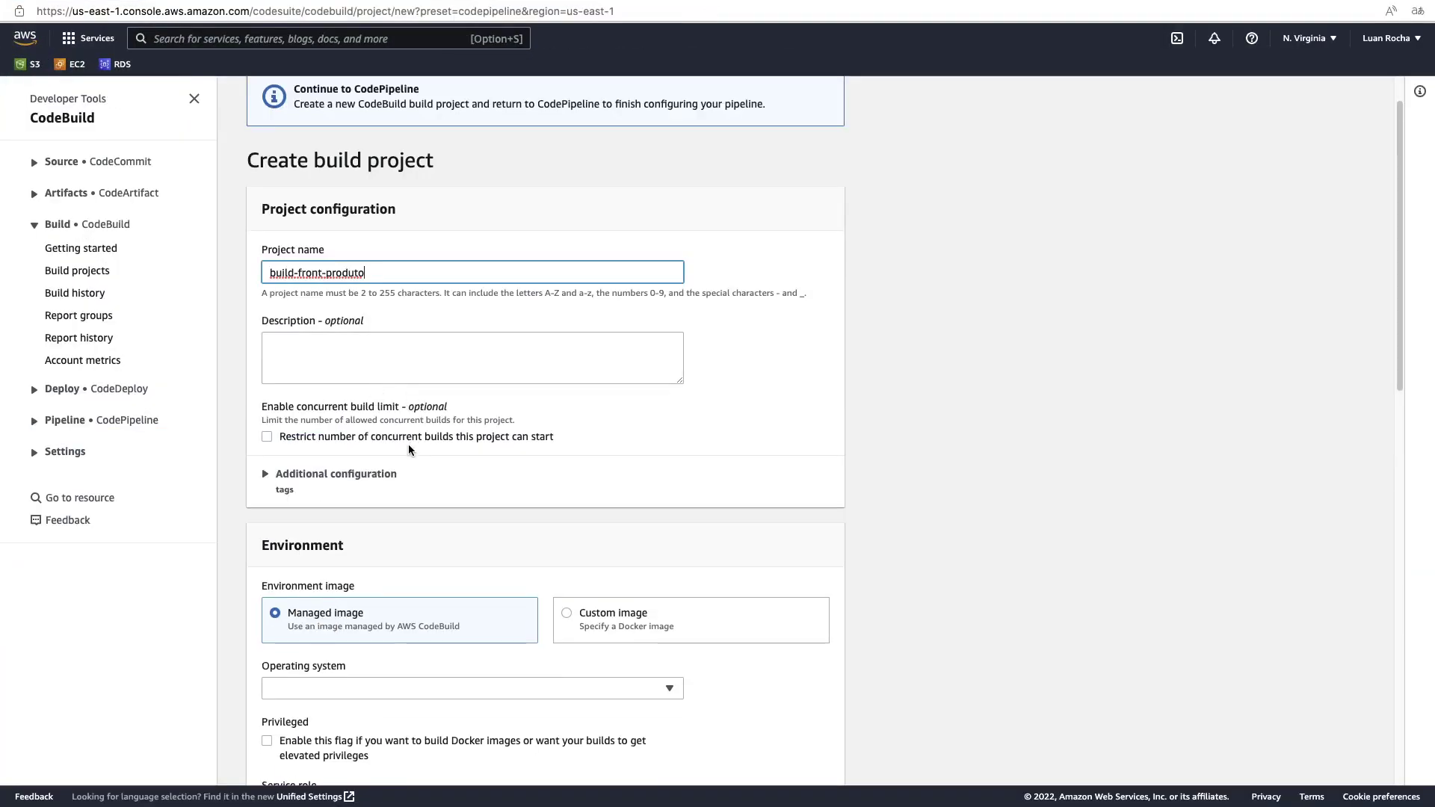
scroll(408, 444, down, 3)
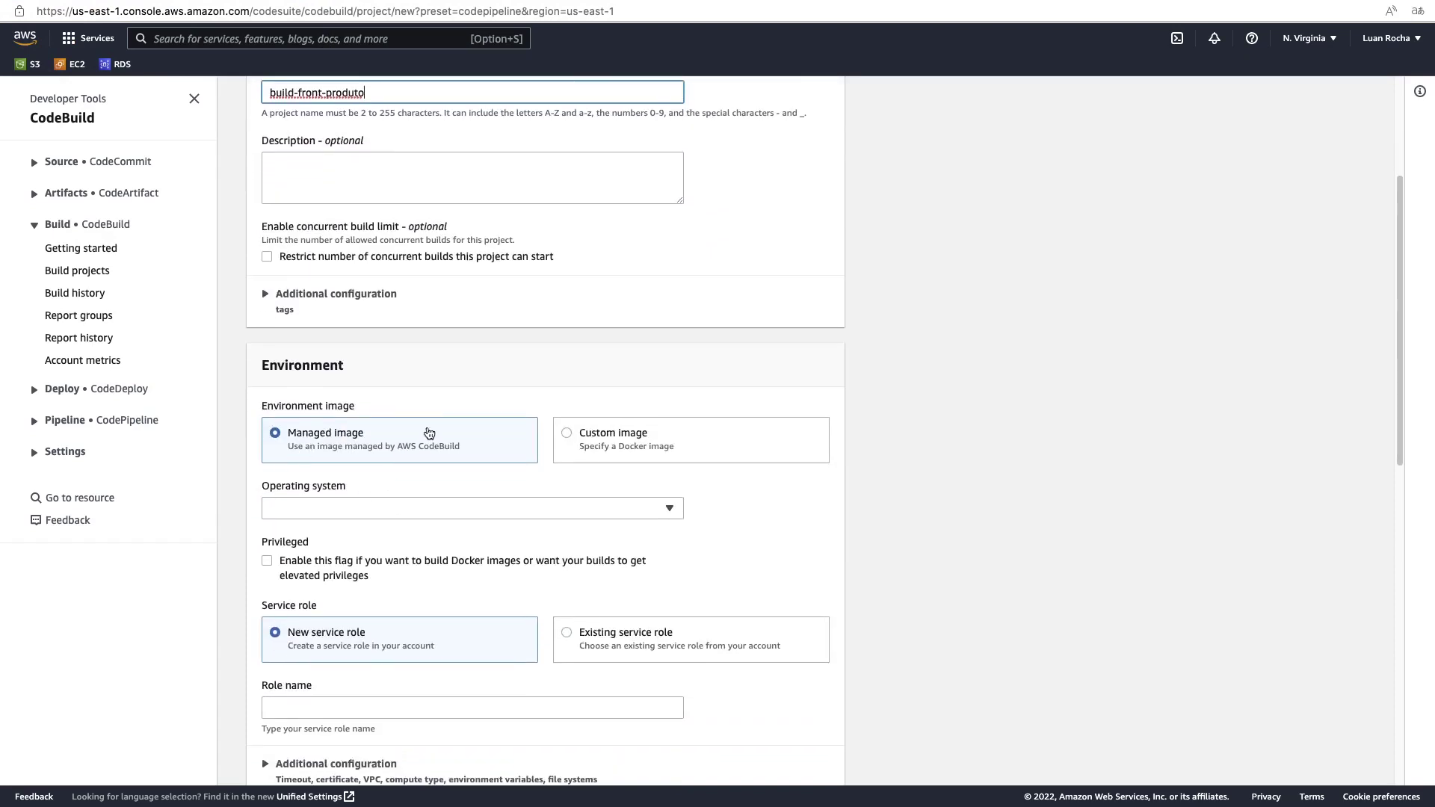
click(336, 505)
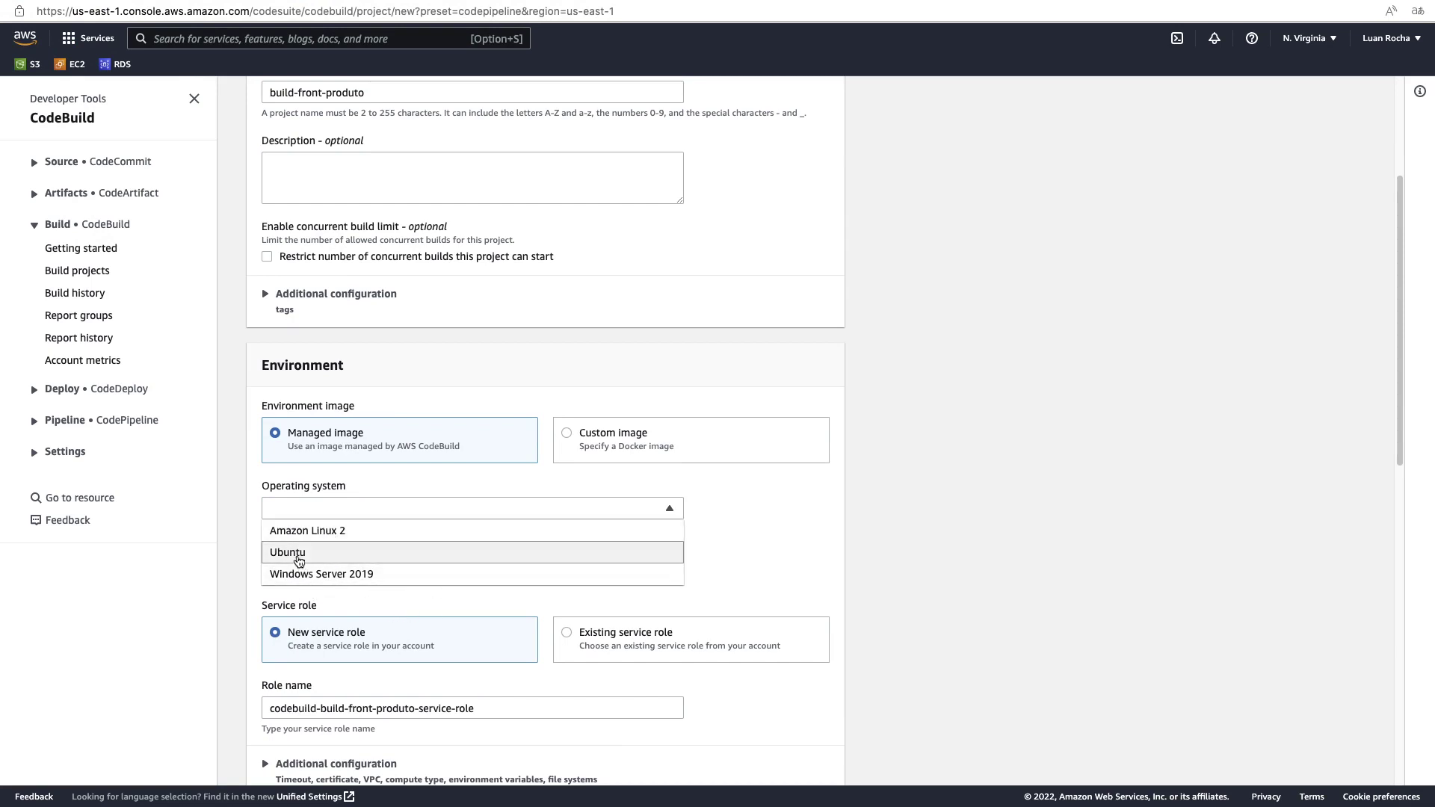
click(298, 554)
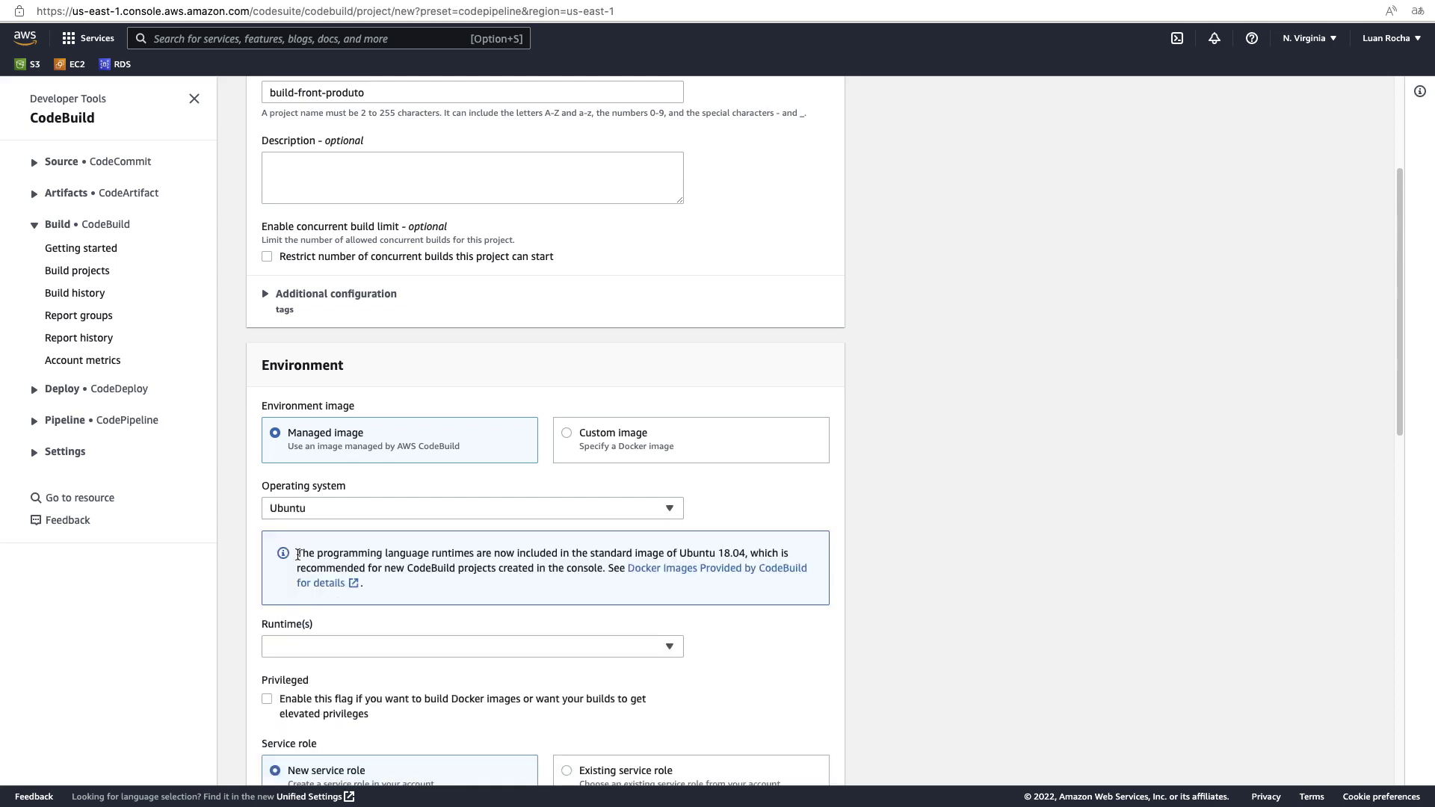
click(335, 513)
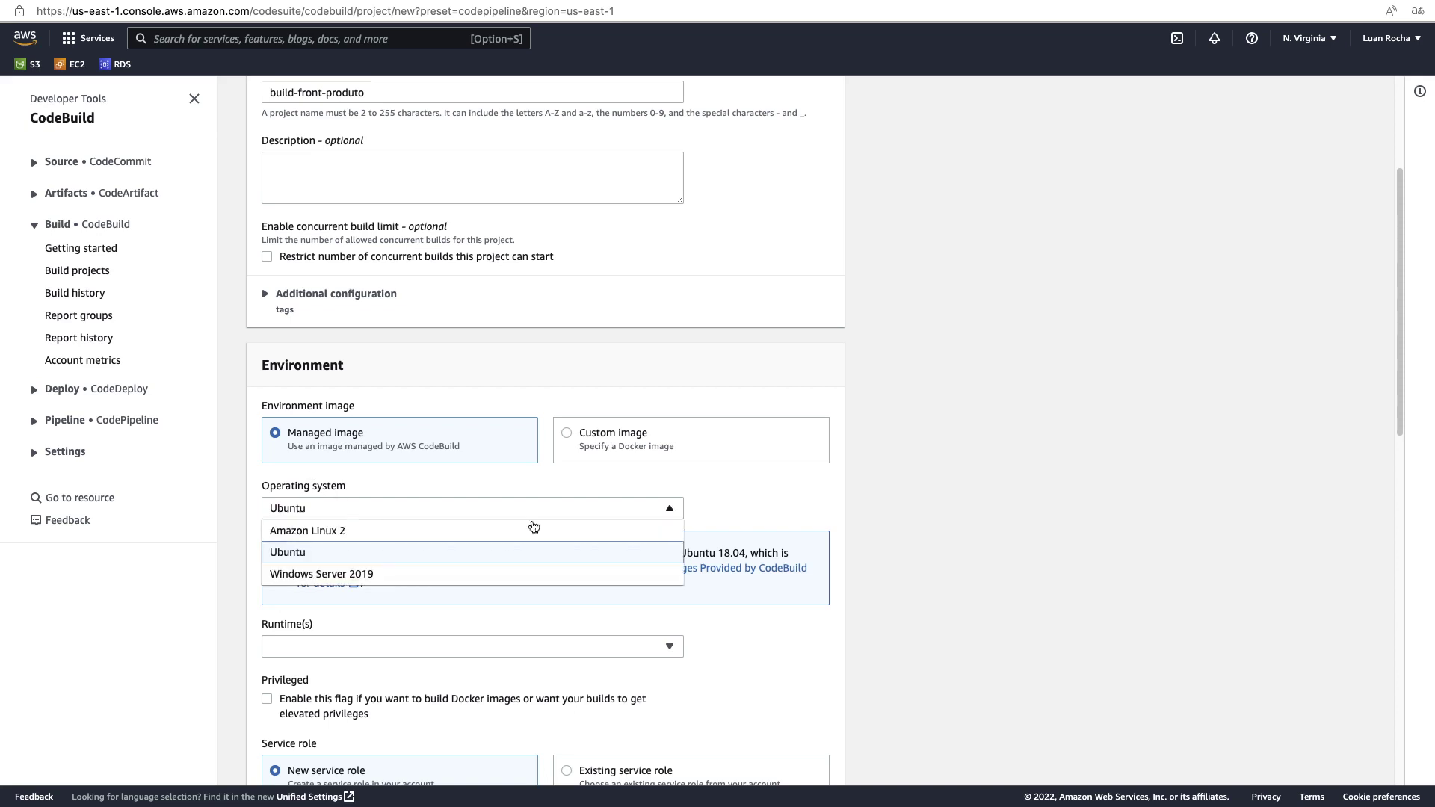
click(754, 496)
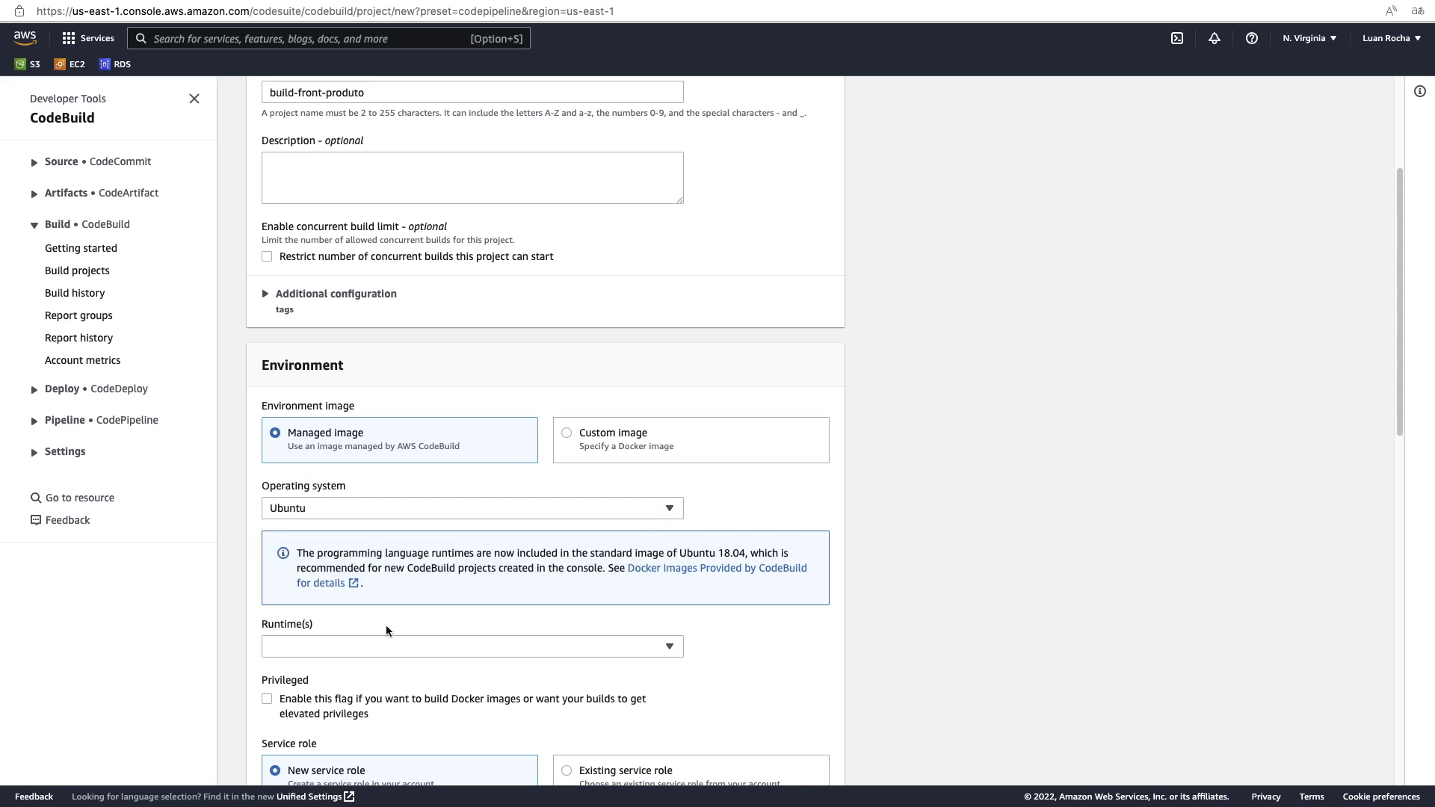
Choose the Standard runtime and the aws/codebuild/standard:6.0 image, keeping the latest image version and the Linux environment type.
click(366, 643)
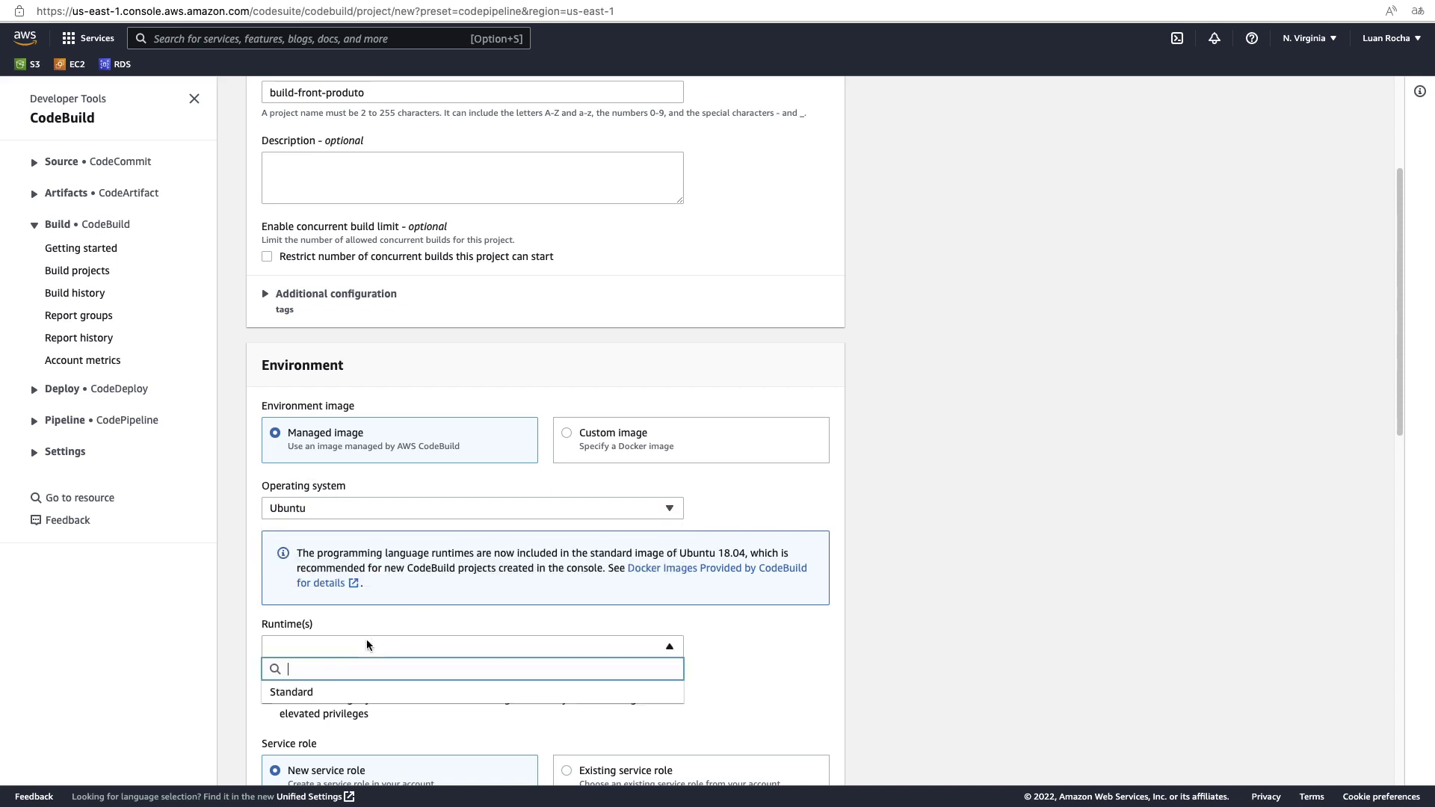
click(308, 694)
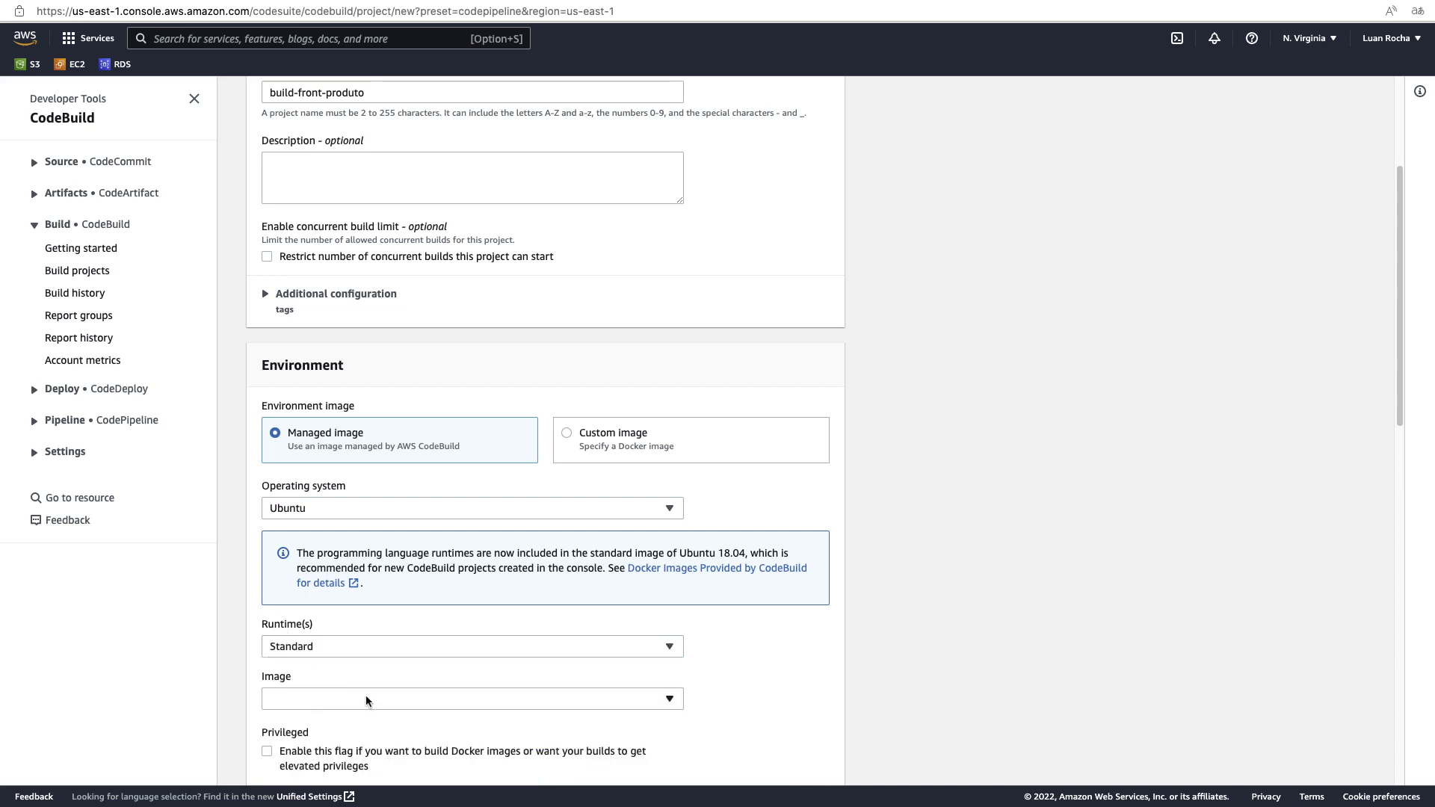
scroll(590, 576, down, 3)
click(344, 521)
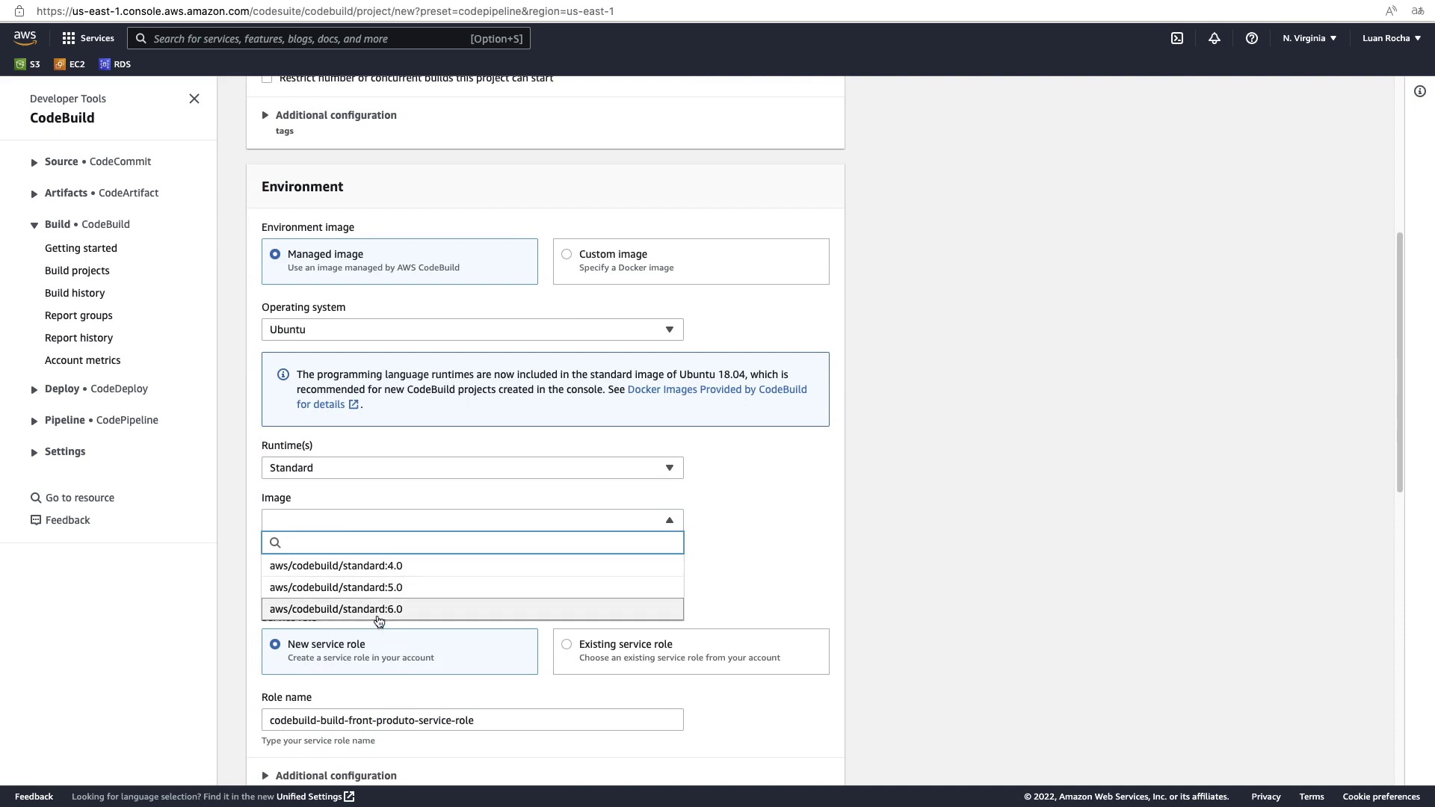
click(382, 610)
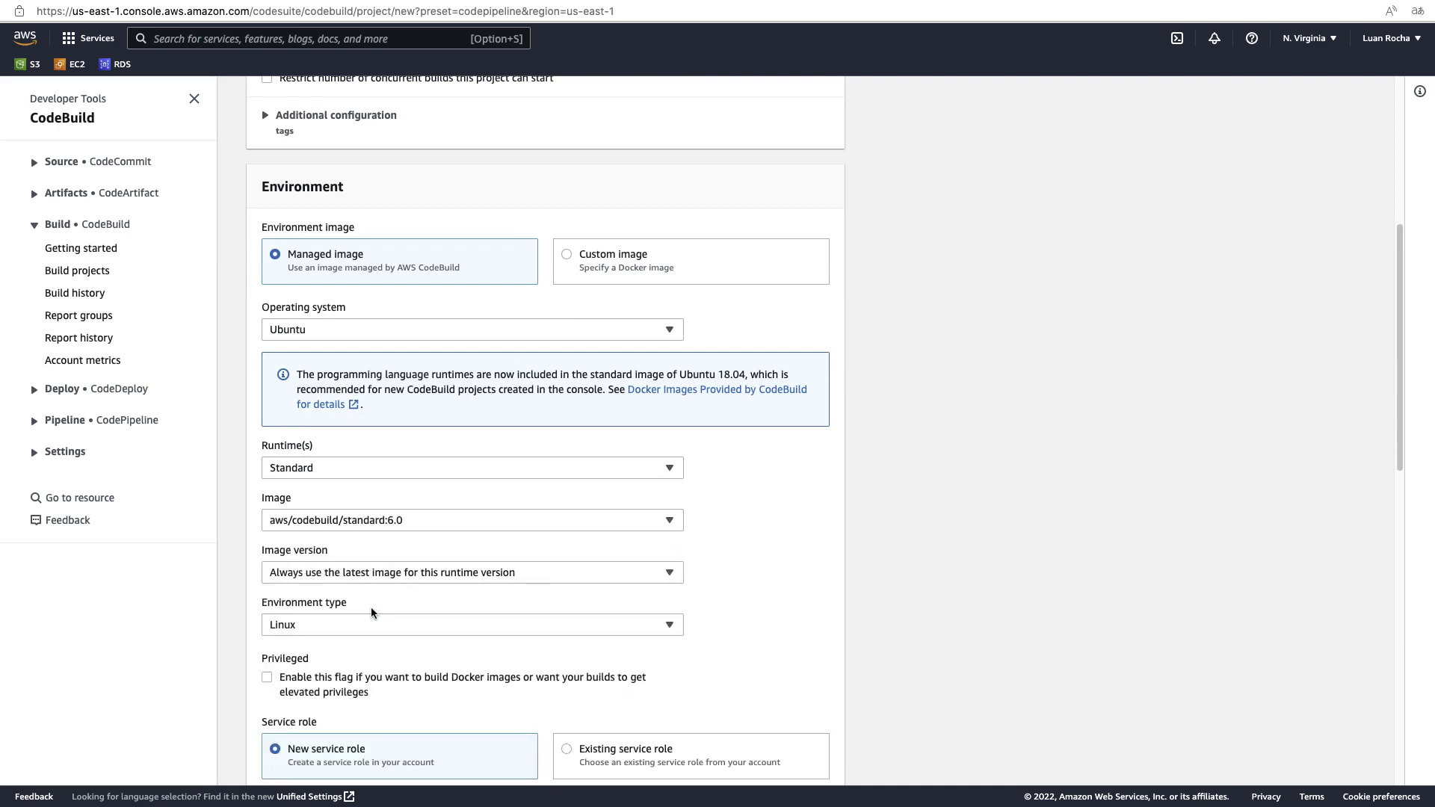
scroll(379, 596, down, 2)
click(297, 520)
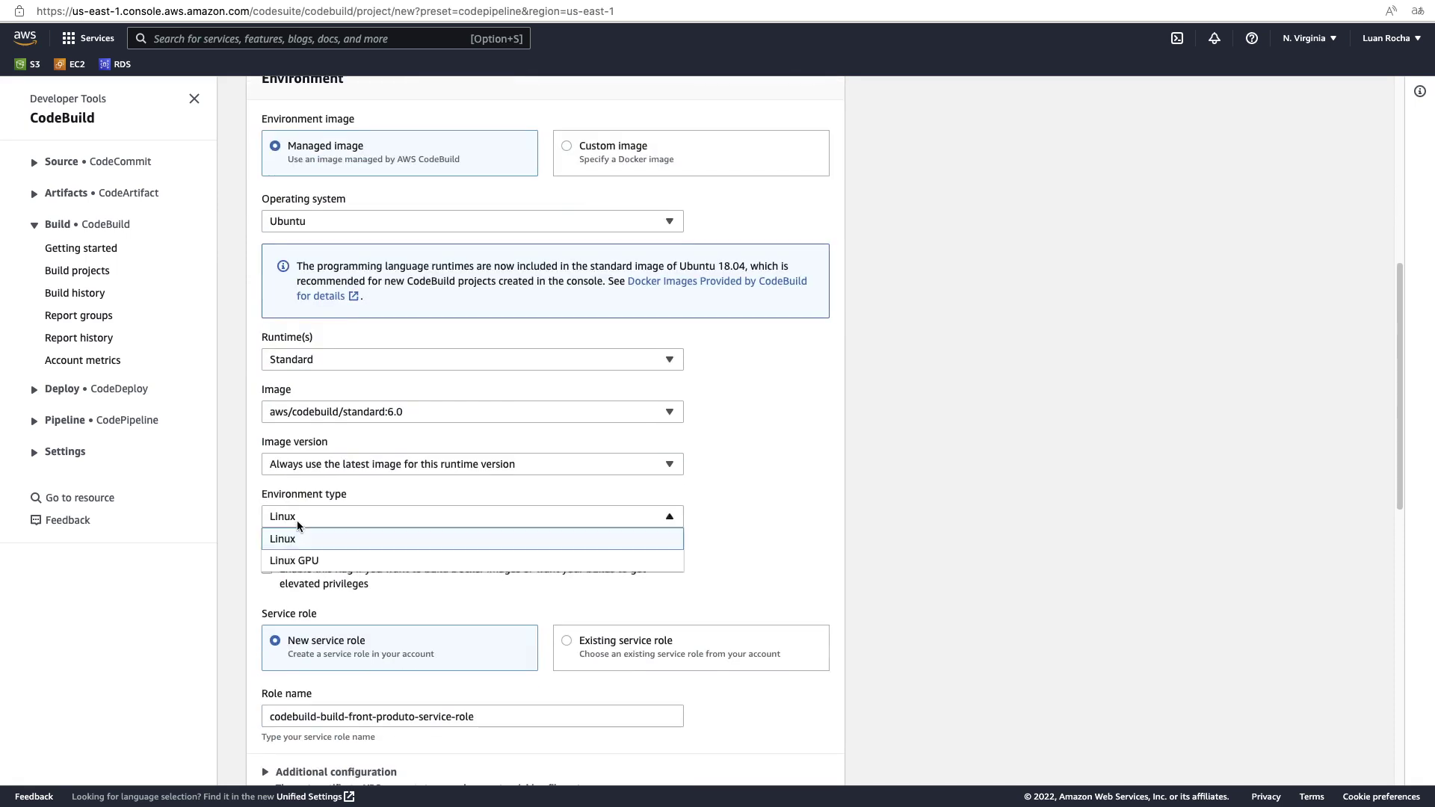
click(298, 520)
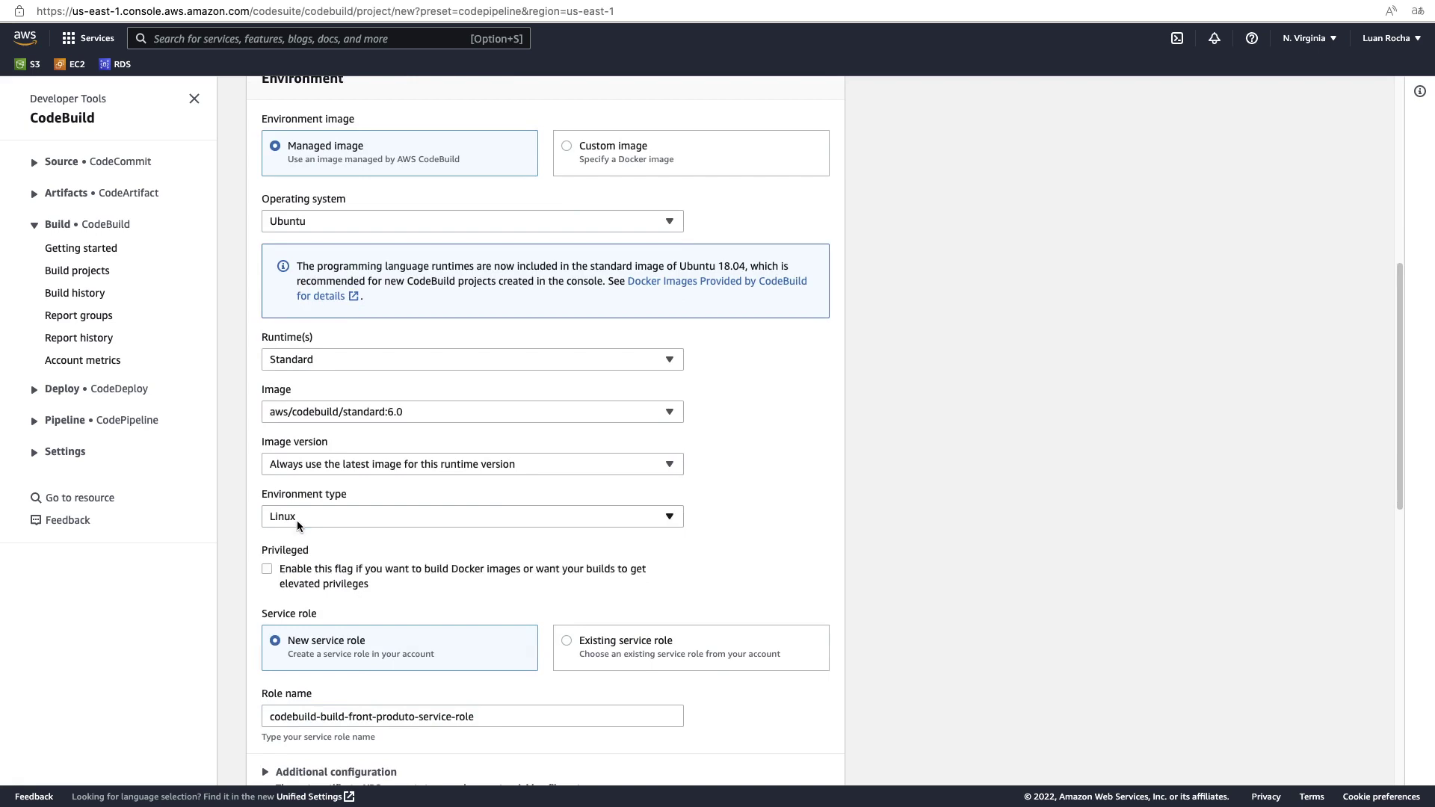
click(337, 468)
click(337, 469)
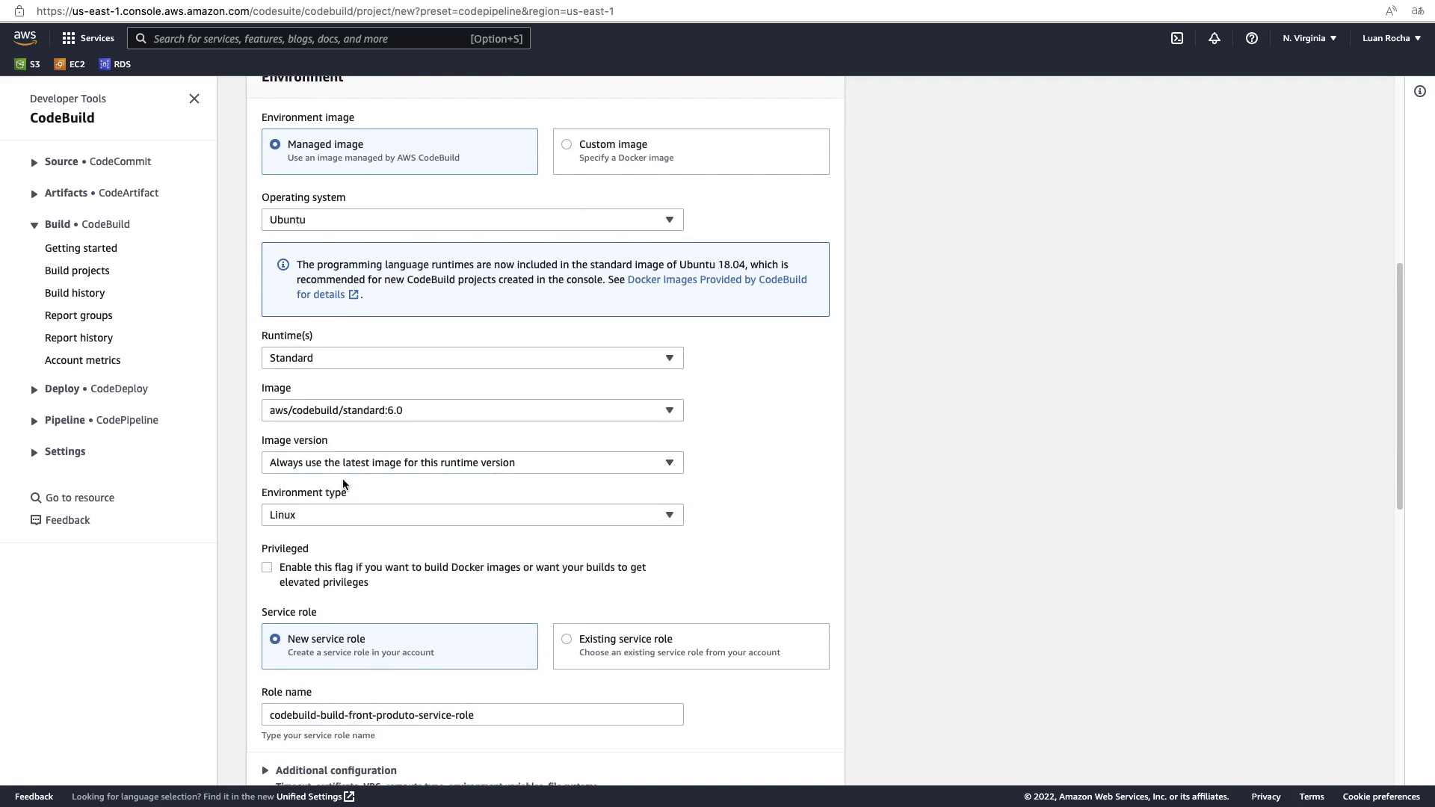
Create the build project with a new service role, a buildspec file and CloudWatch logs, and return to CodePipeline.
scroll(350, 496, down, 3)
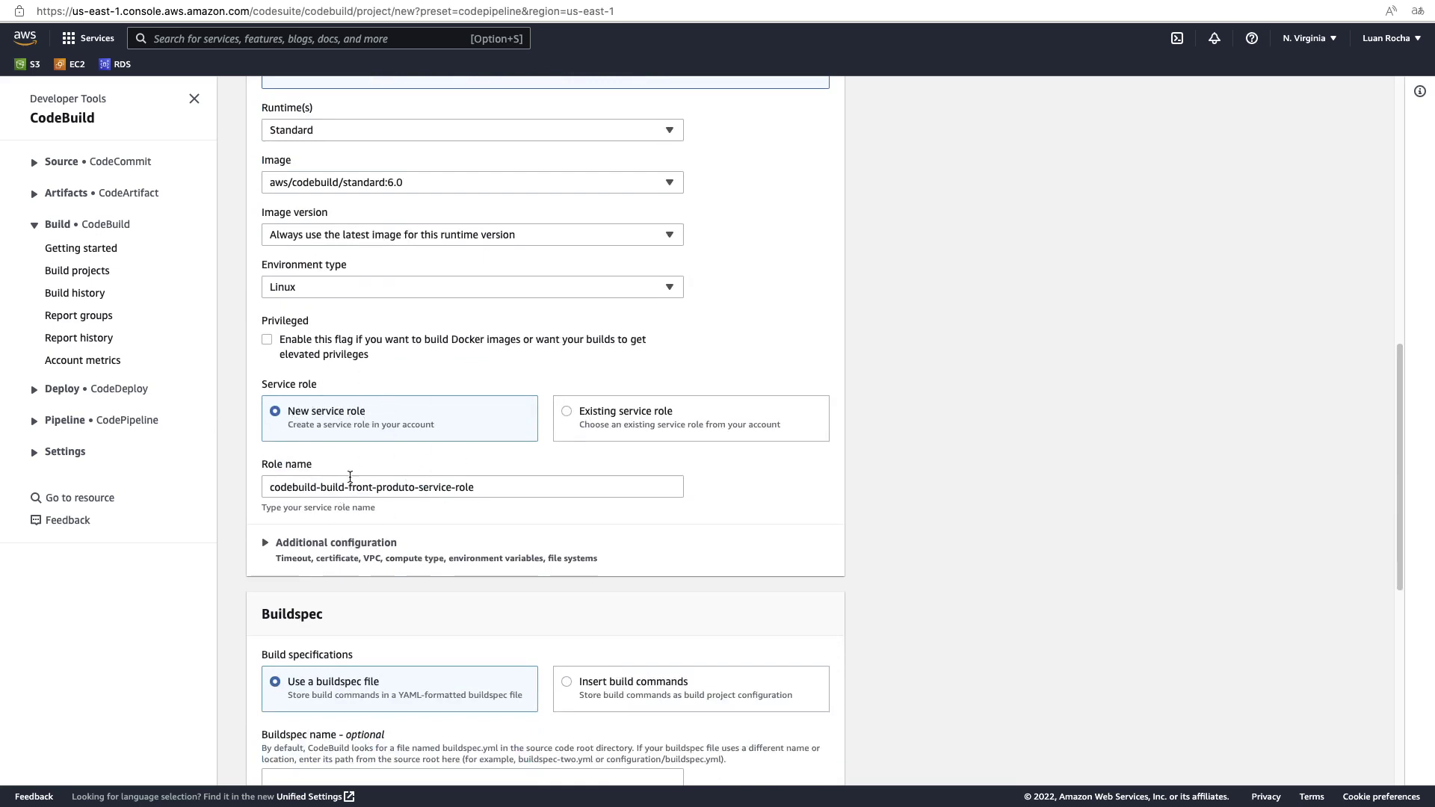
scroll(350, 476, down, 3)
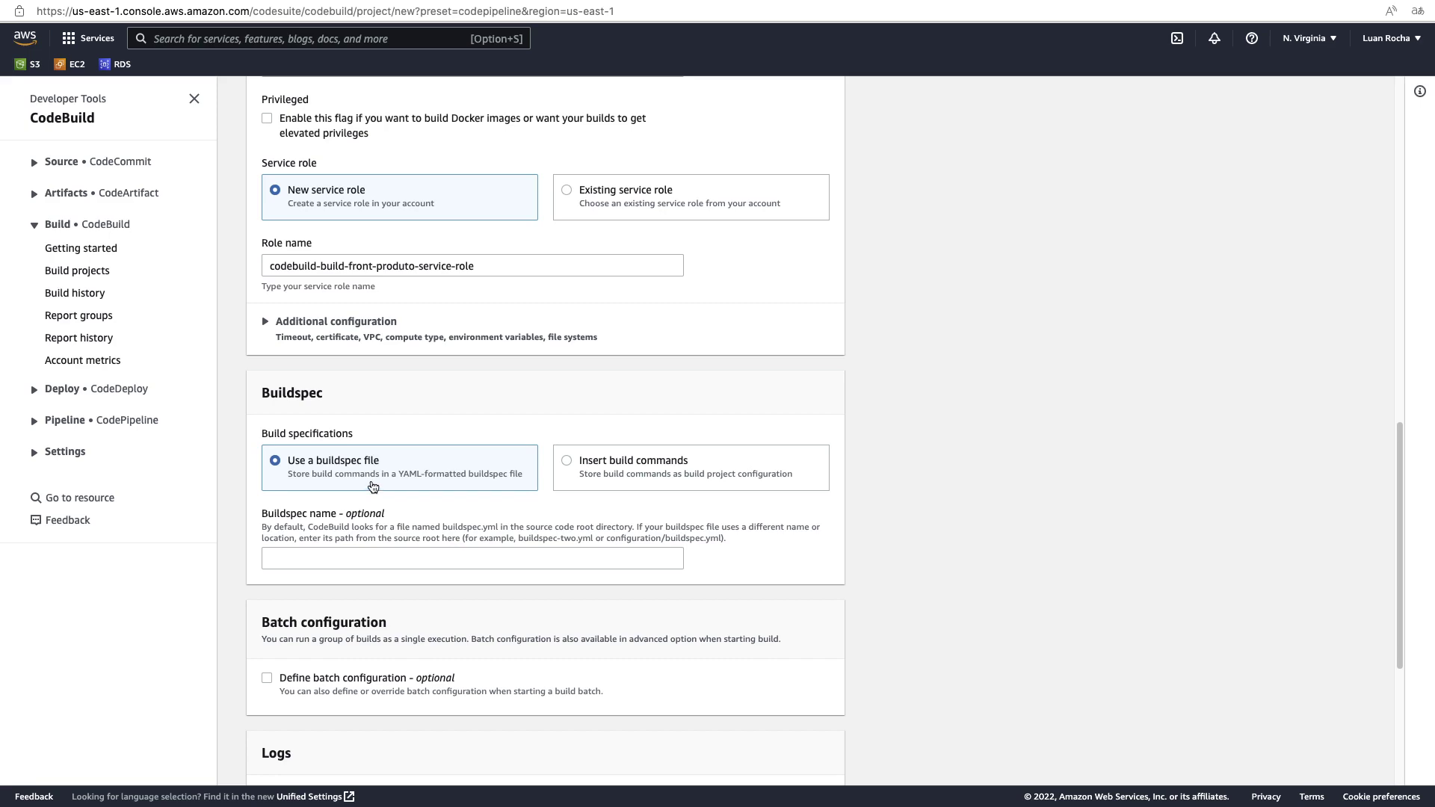
scroll(374, 490, down, 4)
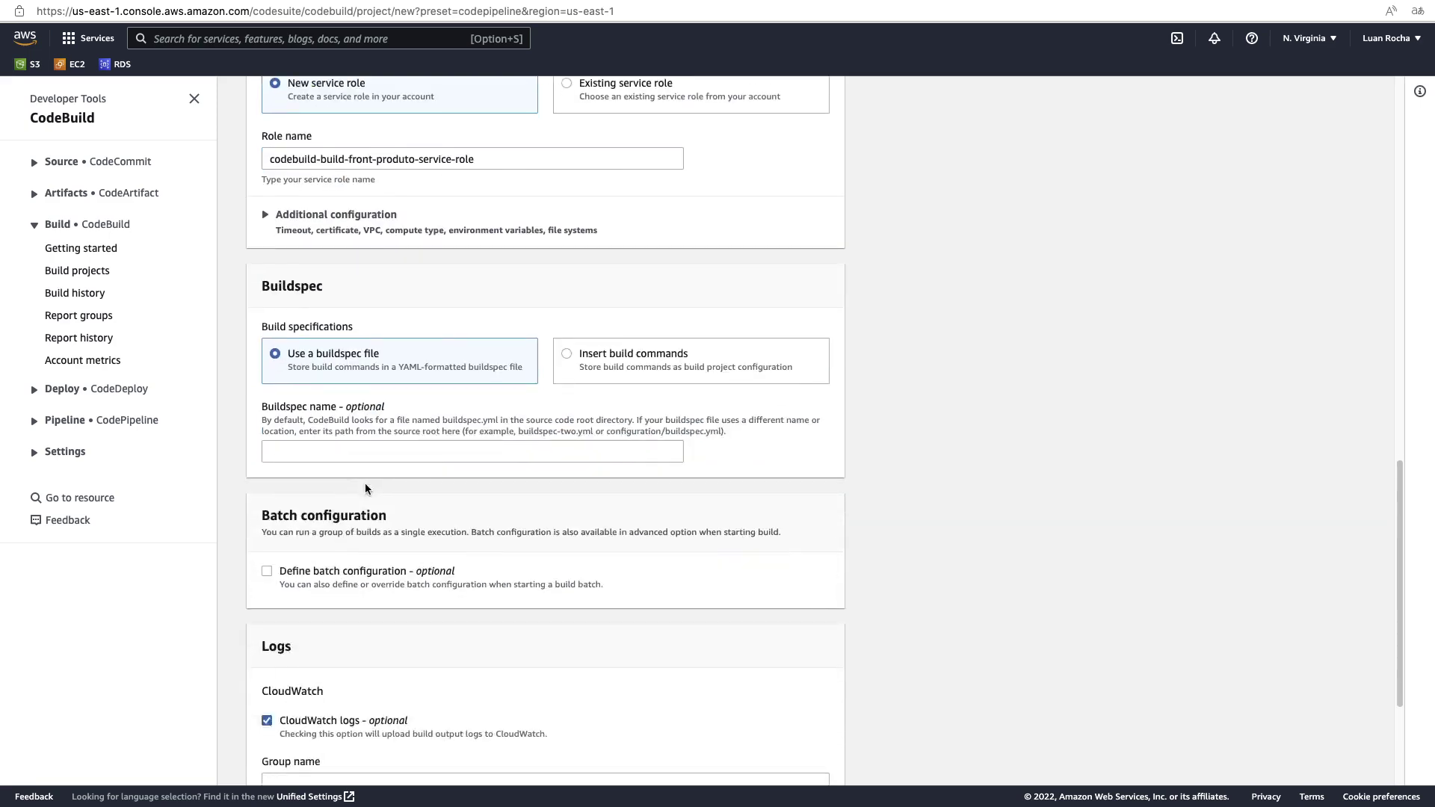
scroll(381, 495, down, 1)
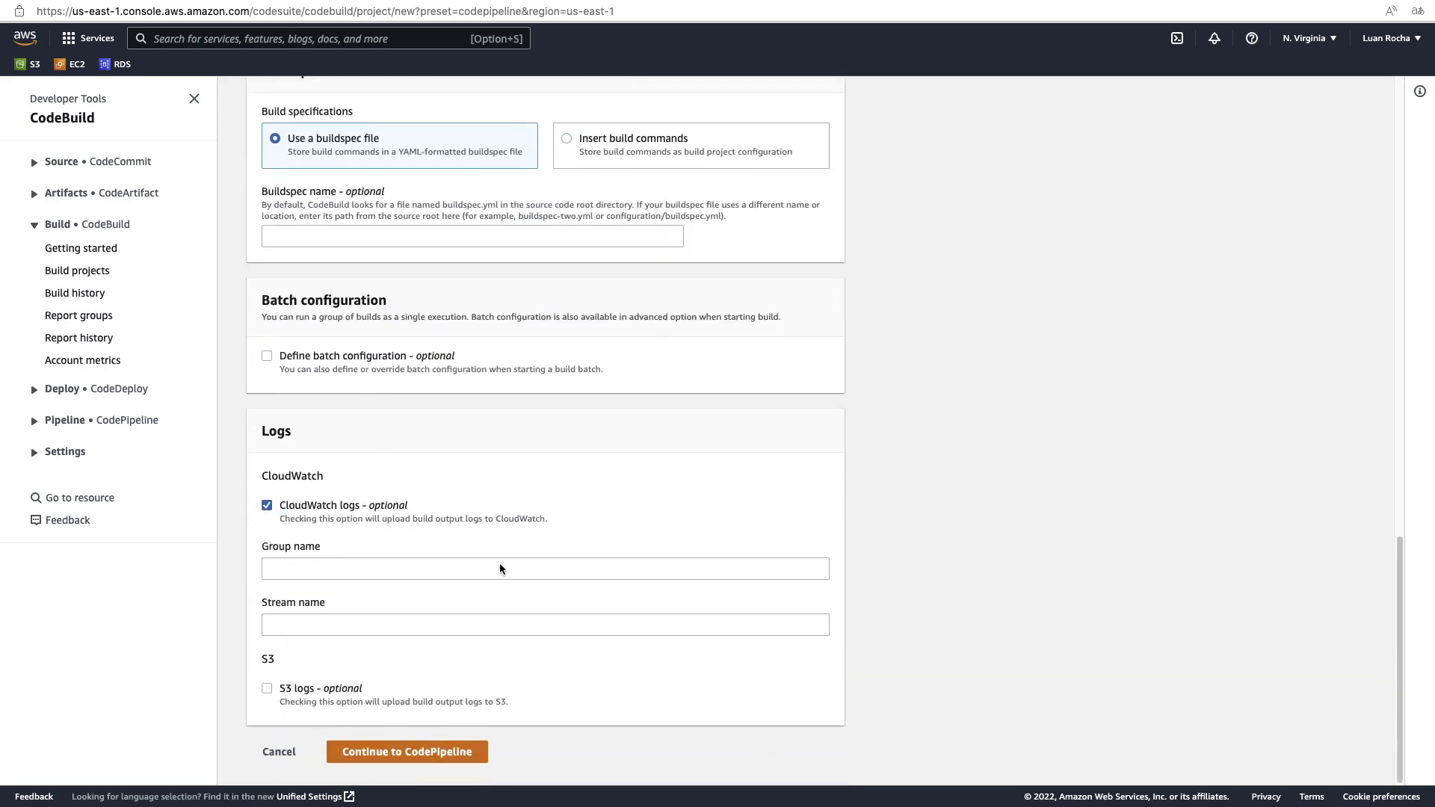
click(385, 754)
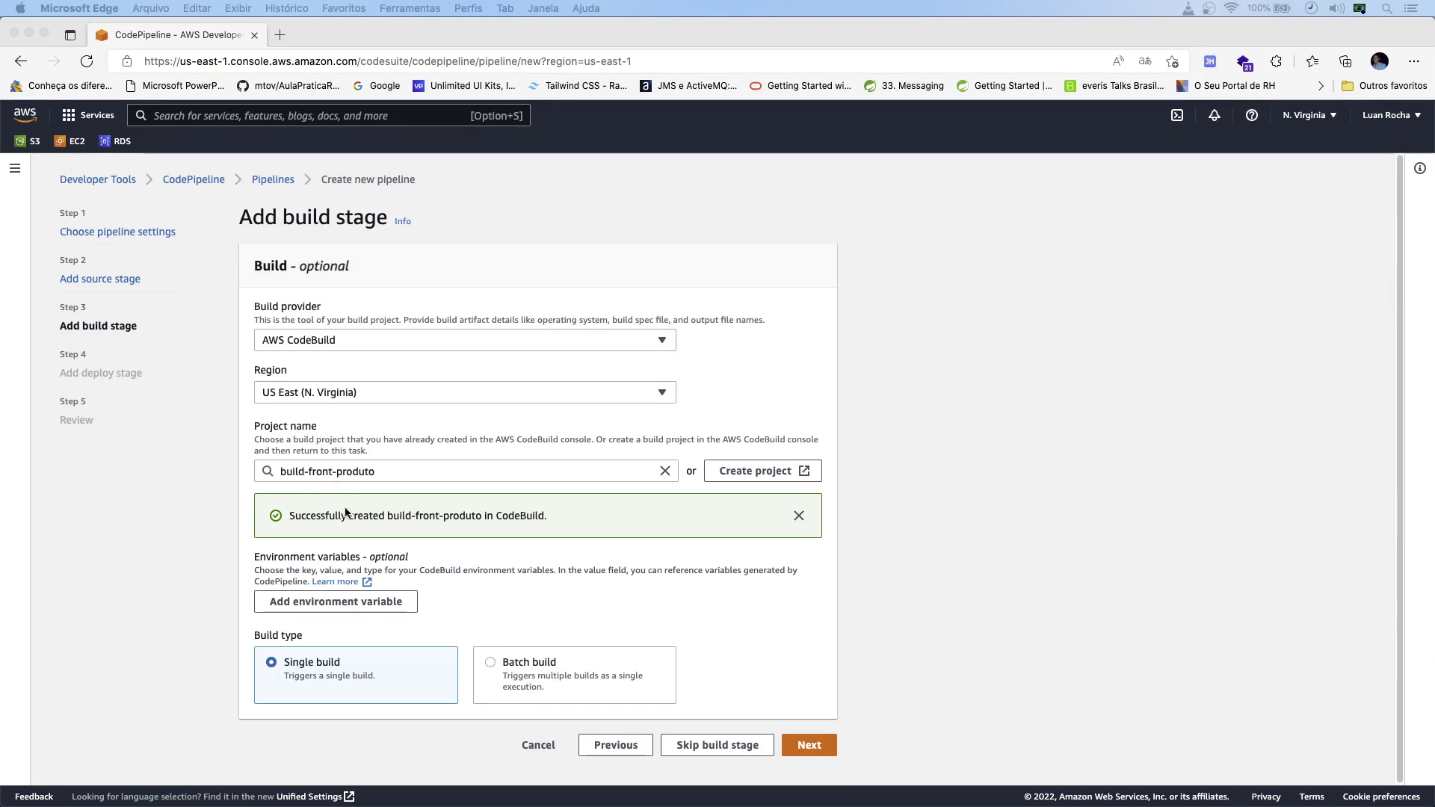
Complete the build stage with the build-front-produto project as a single build.
scroll(362, 508, down, 1)
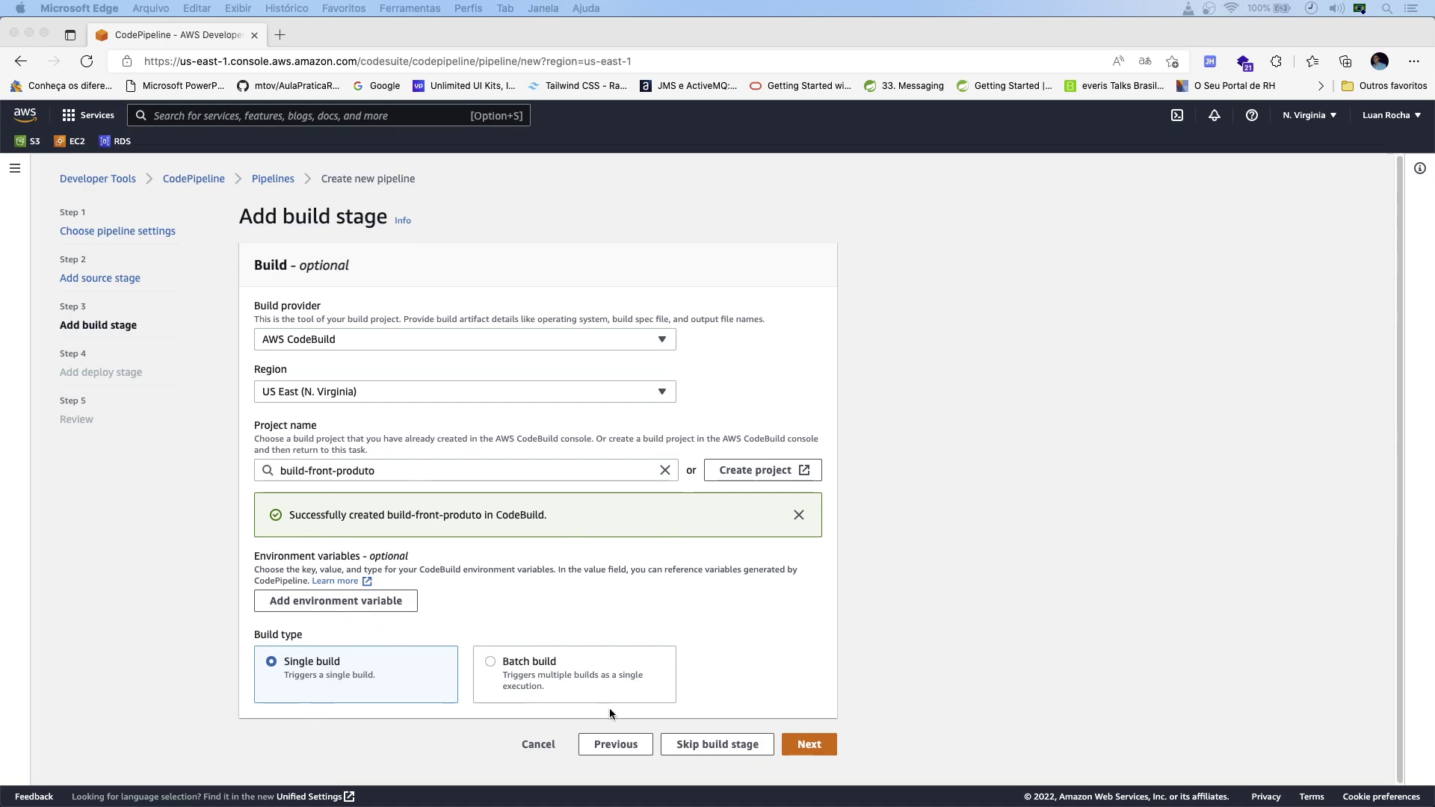
click(812, 751)
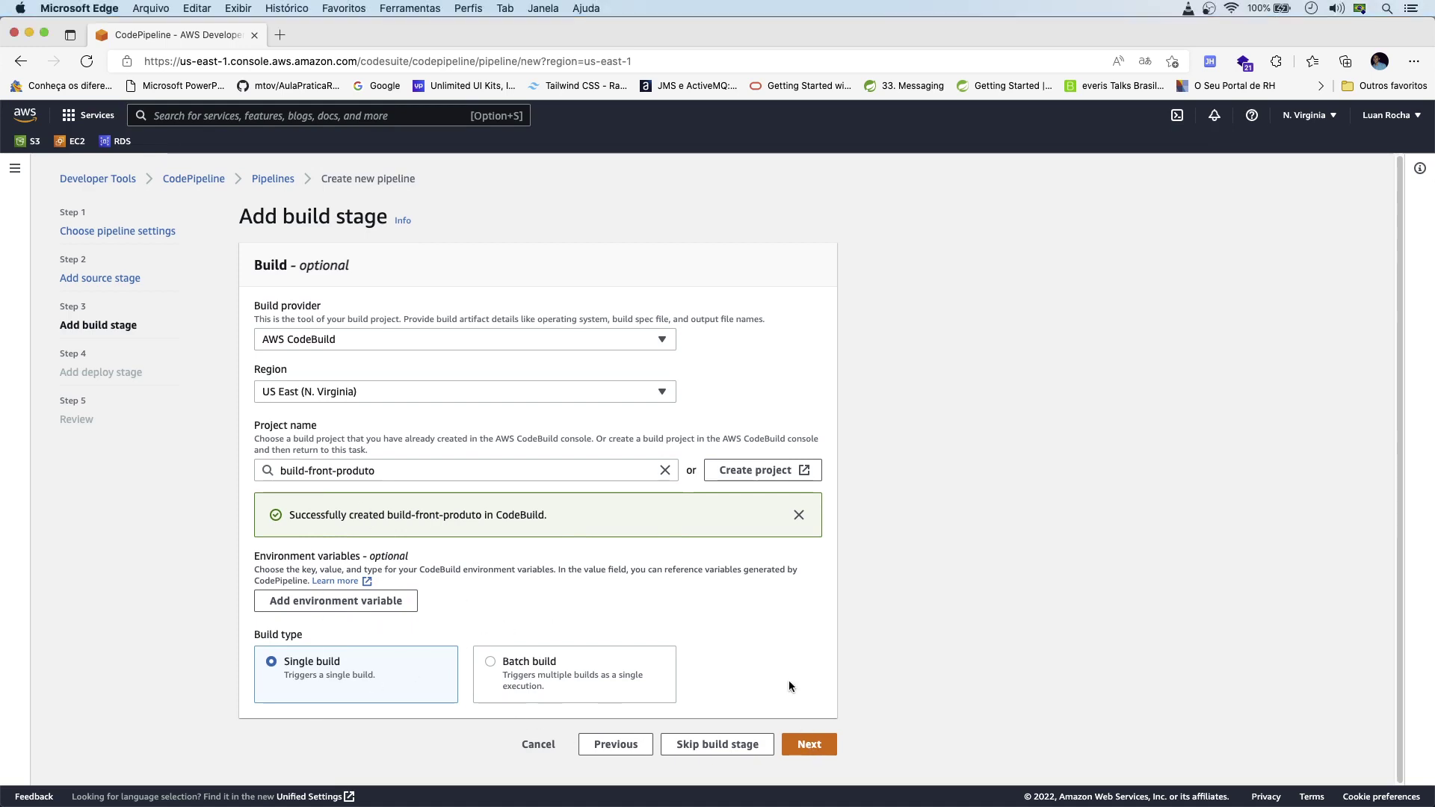
click(817, 752)
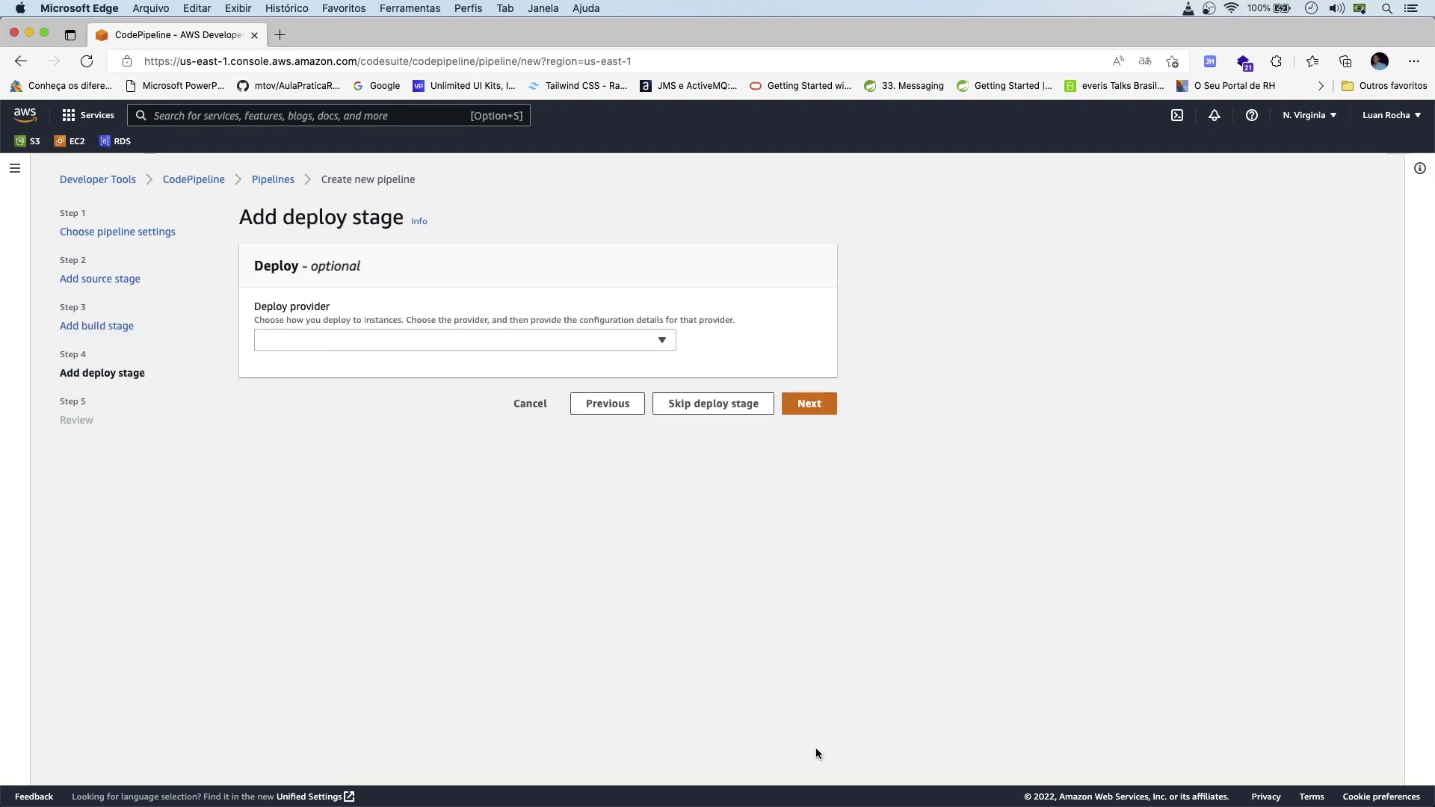
Choose Amazon S3 as the deploy provider and front-produto-demo as the destination bucket.
click(350, 345)
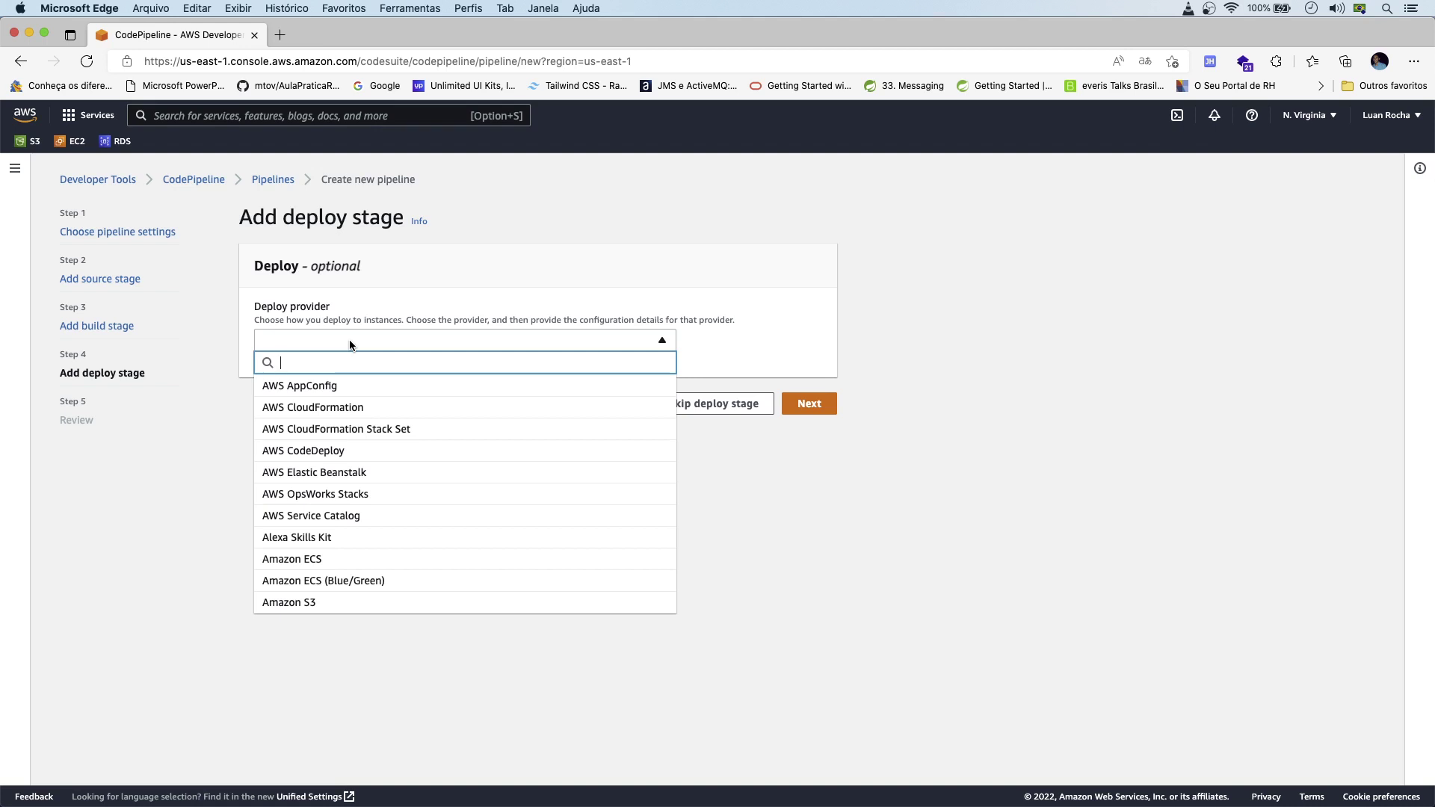
text(s3)
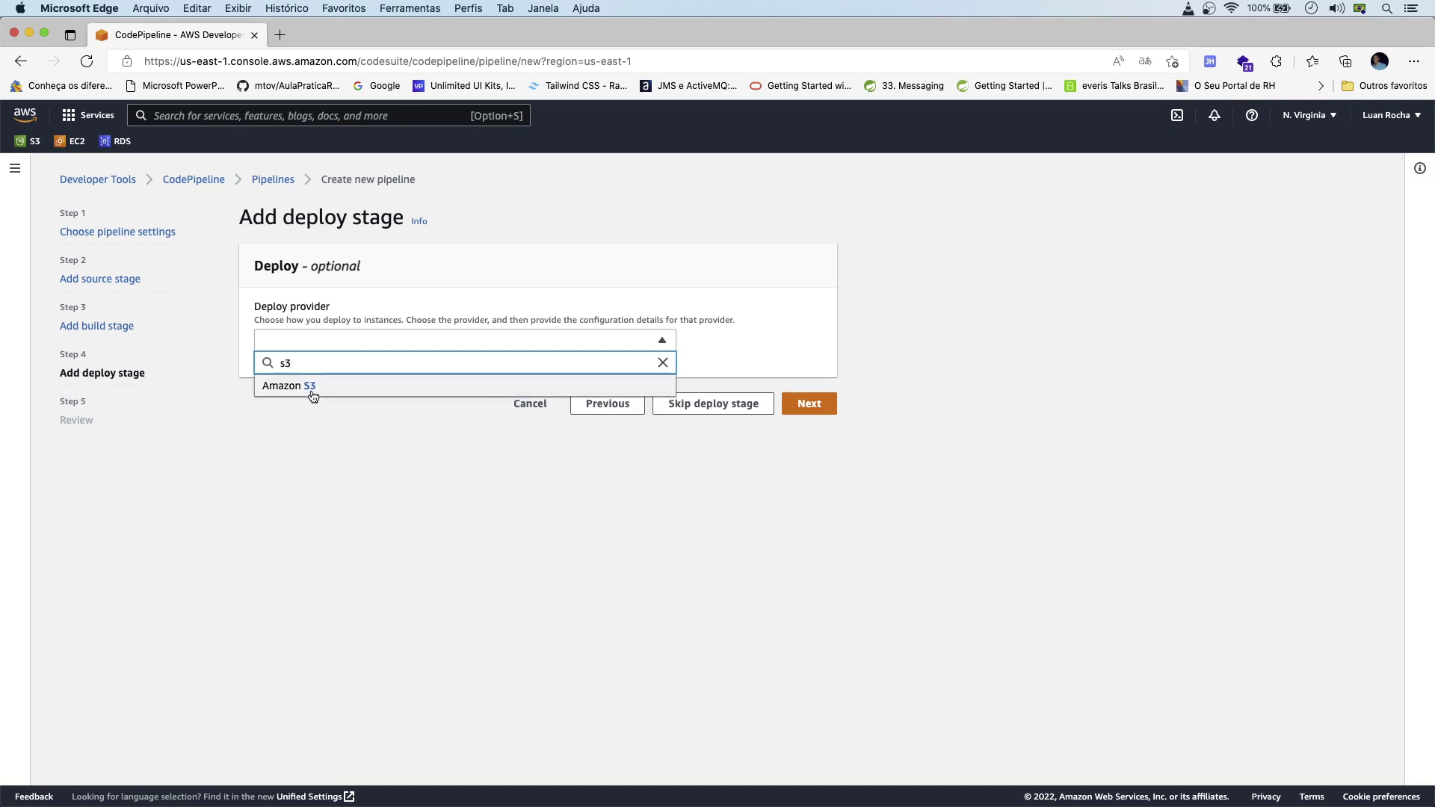
click(310, 387)
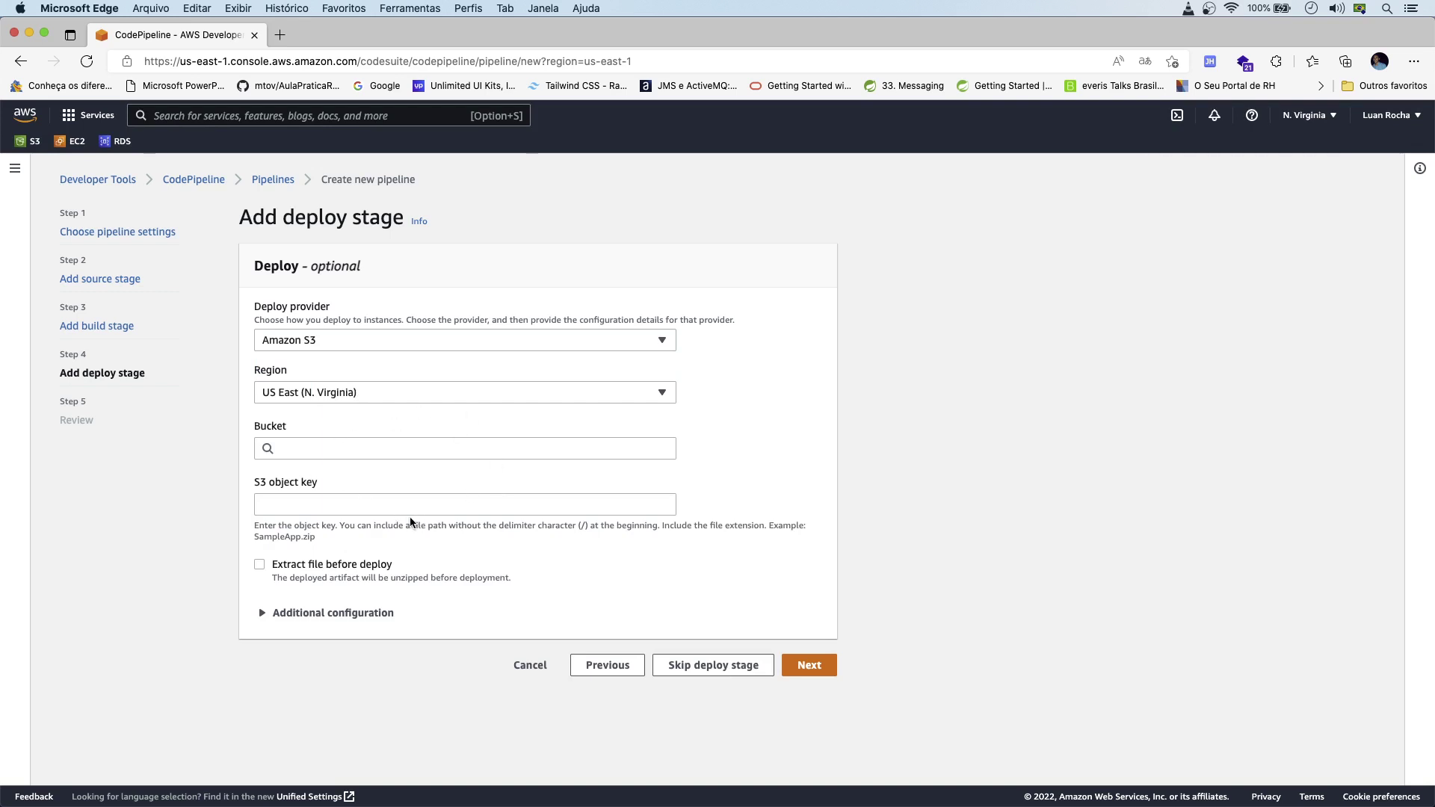
click(325, 450)
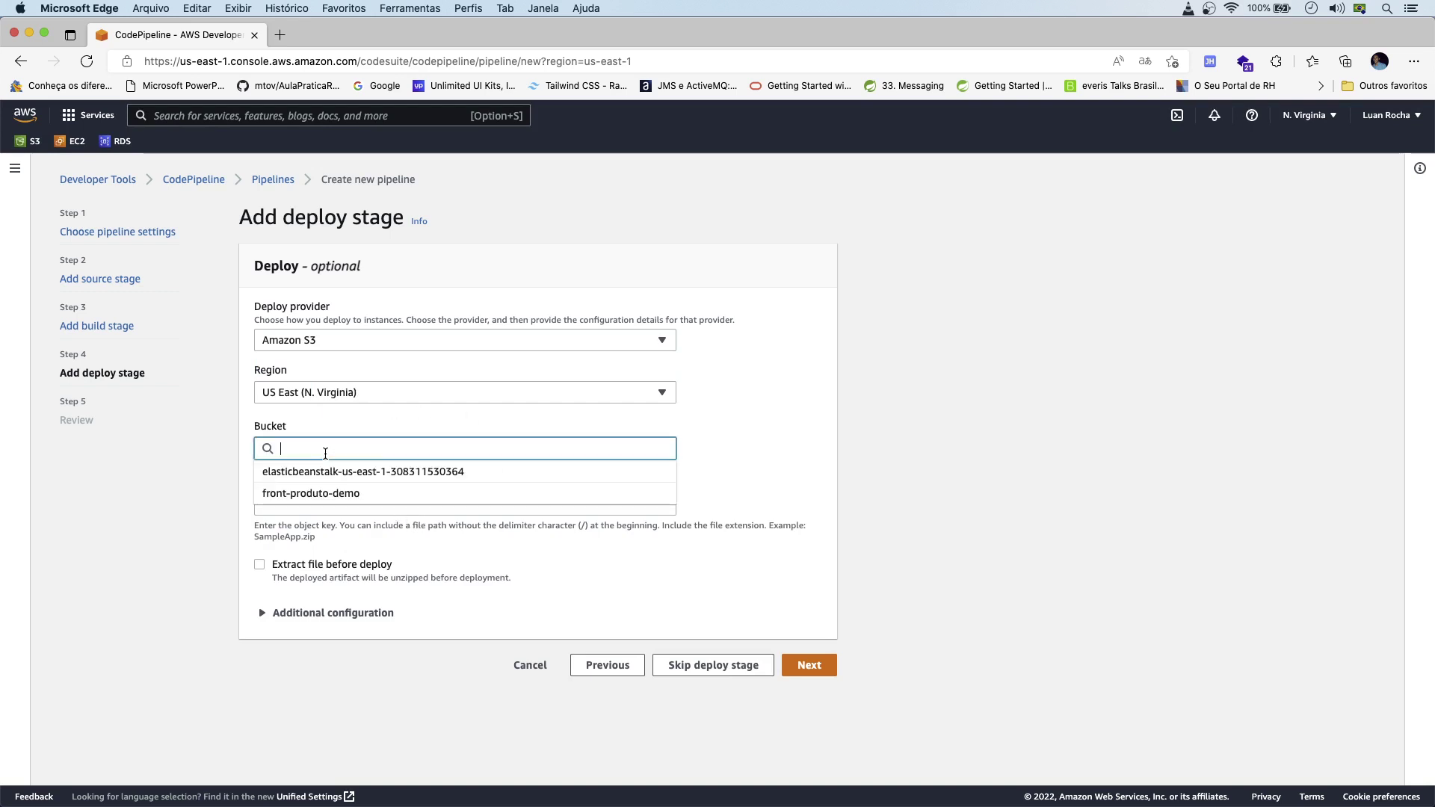
click(318, 496)
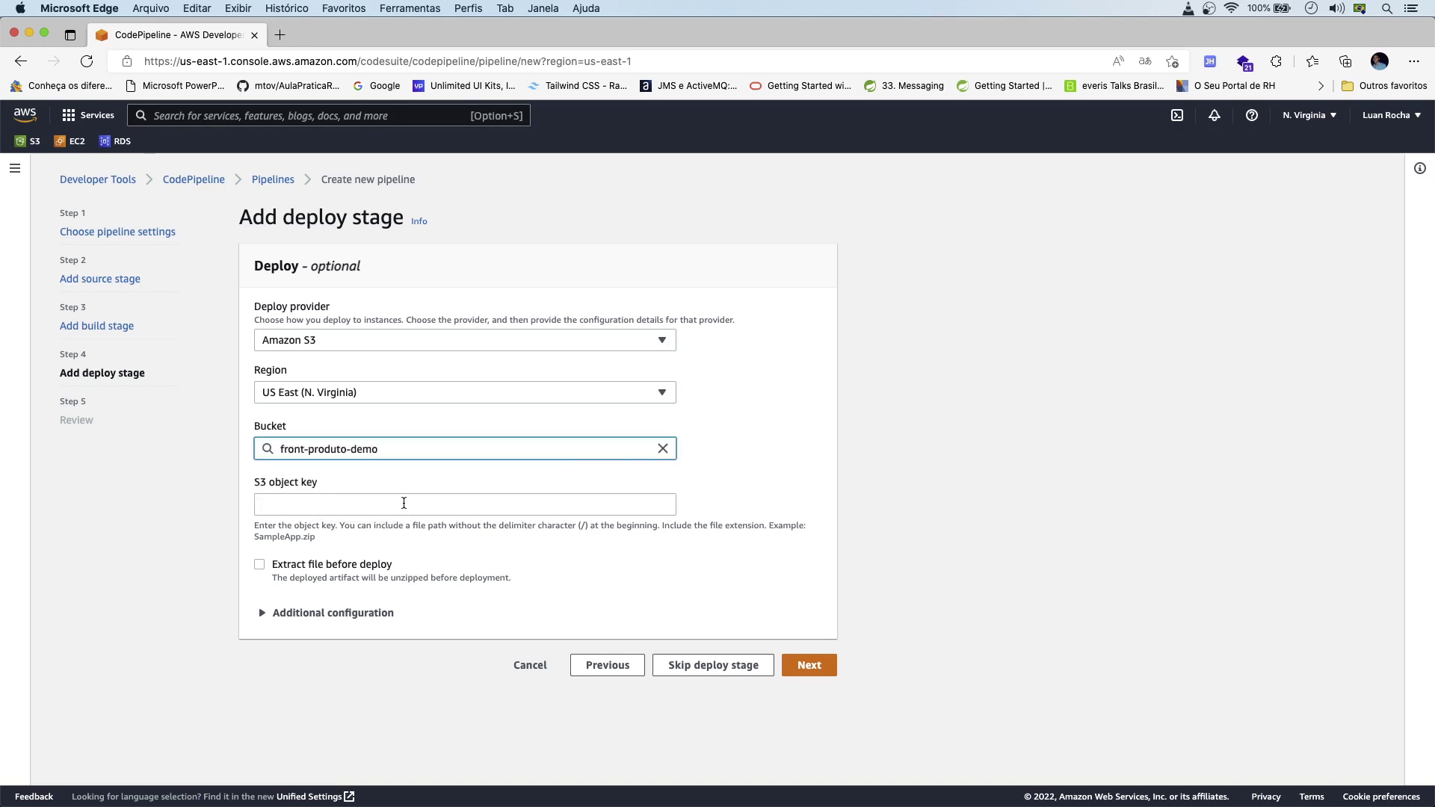
click(751, 453)
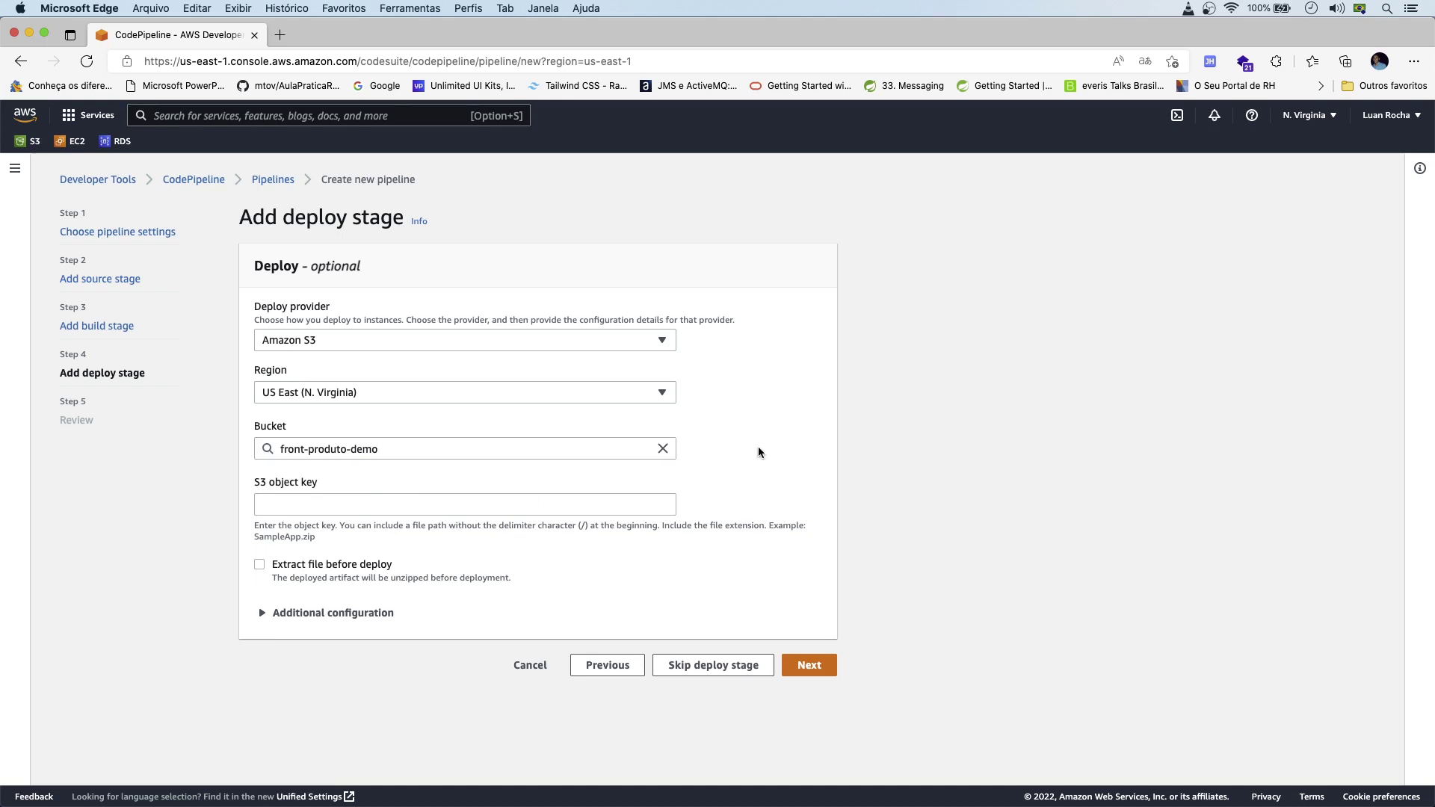
Set the S3 object key to / and complete the deploy stage without extracting the file.
click(809, 666)
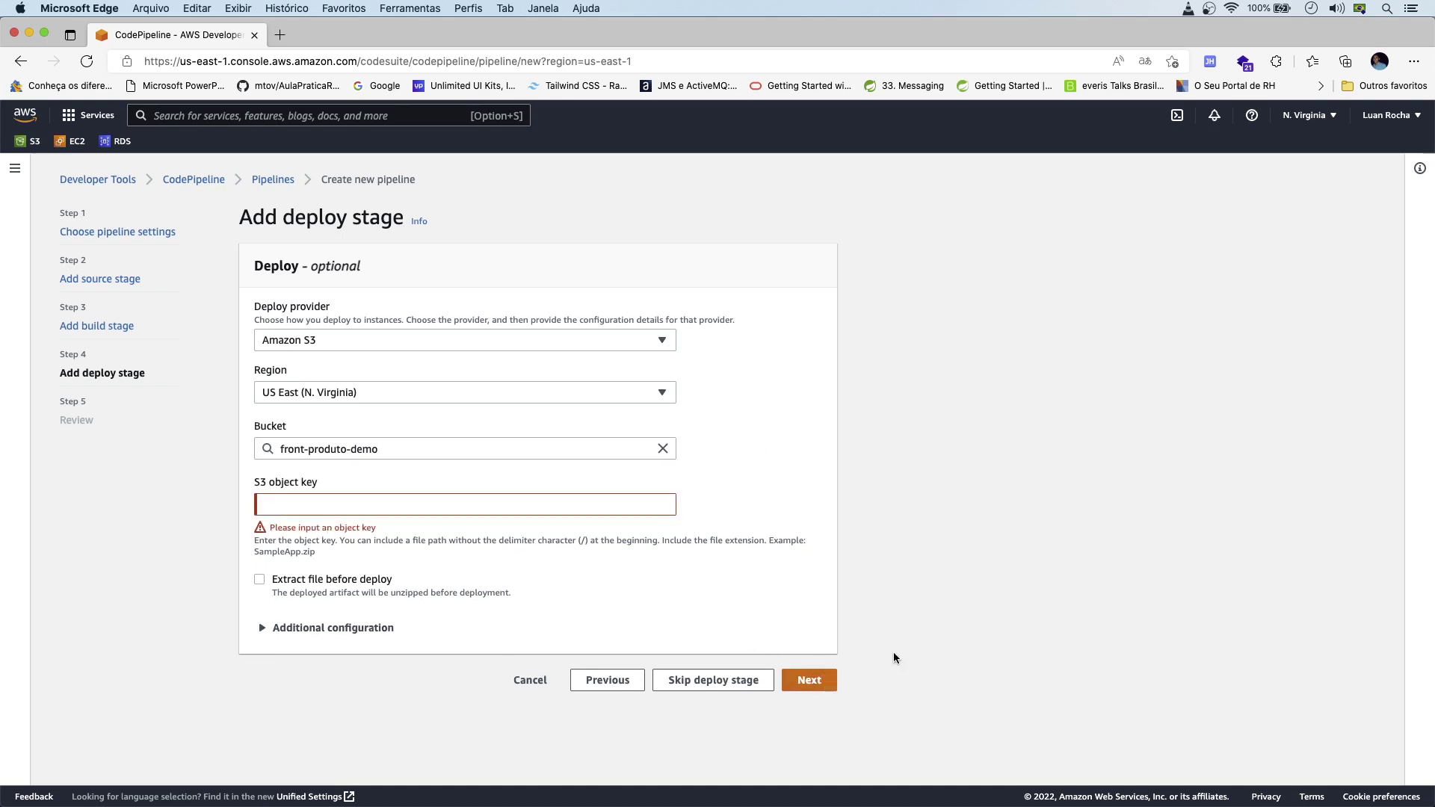
click(298, 505)
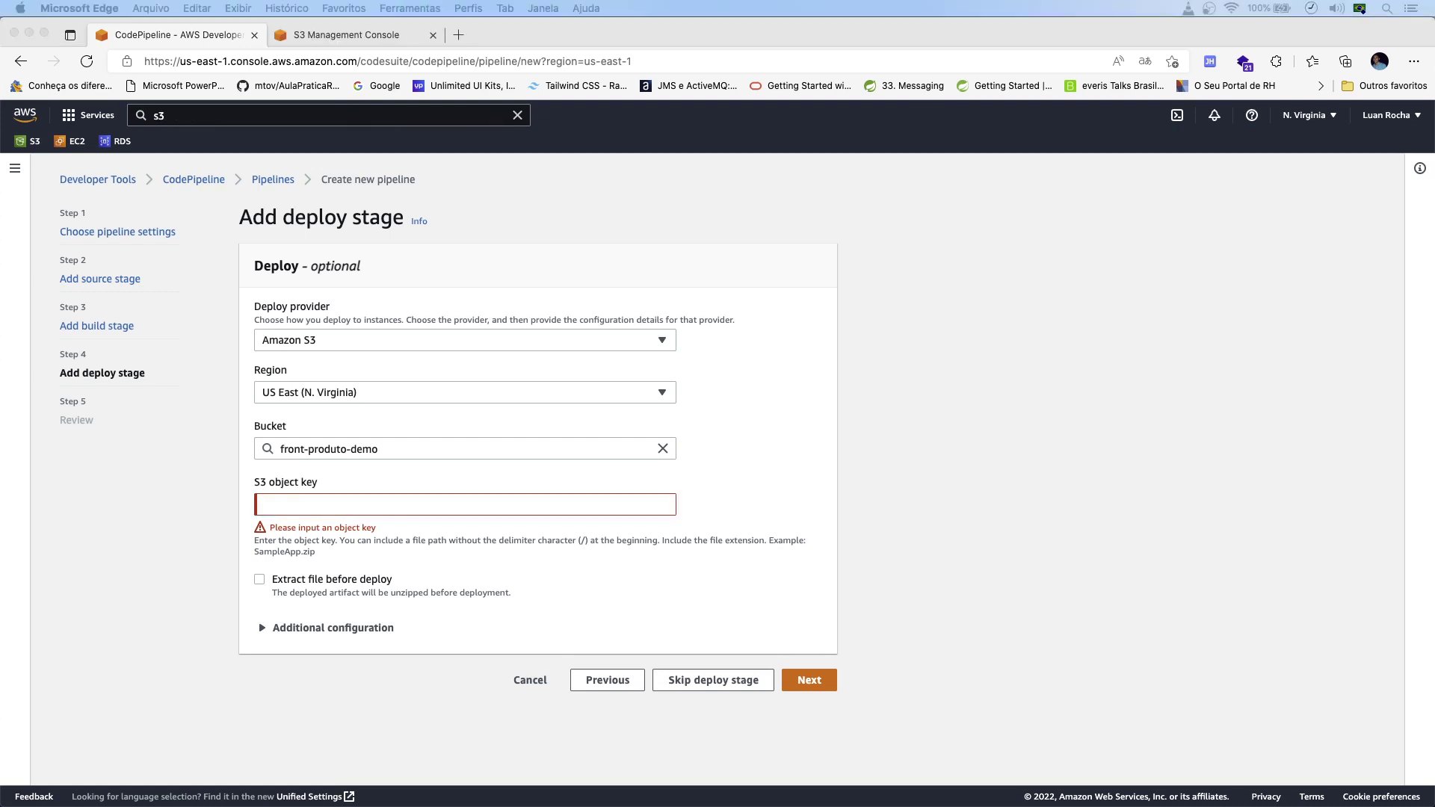
click(728, 508)
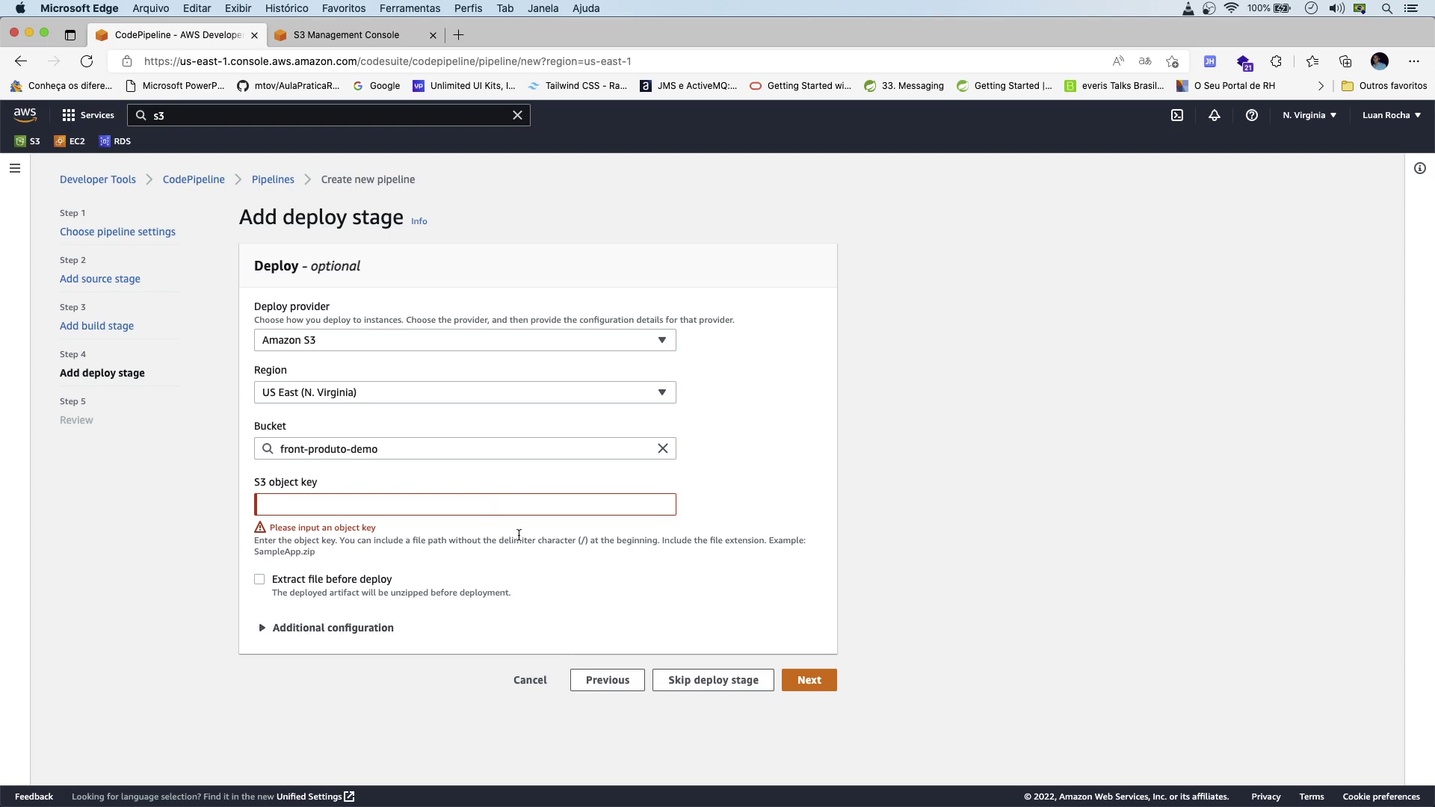
click(511, 508)
text(/)
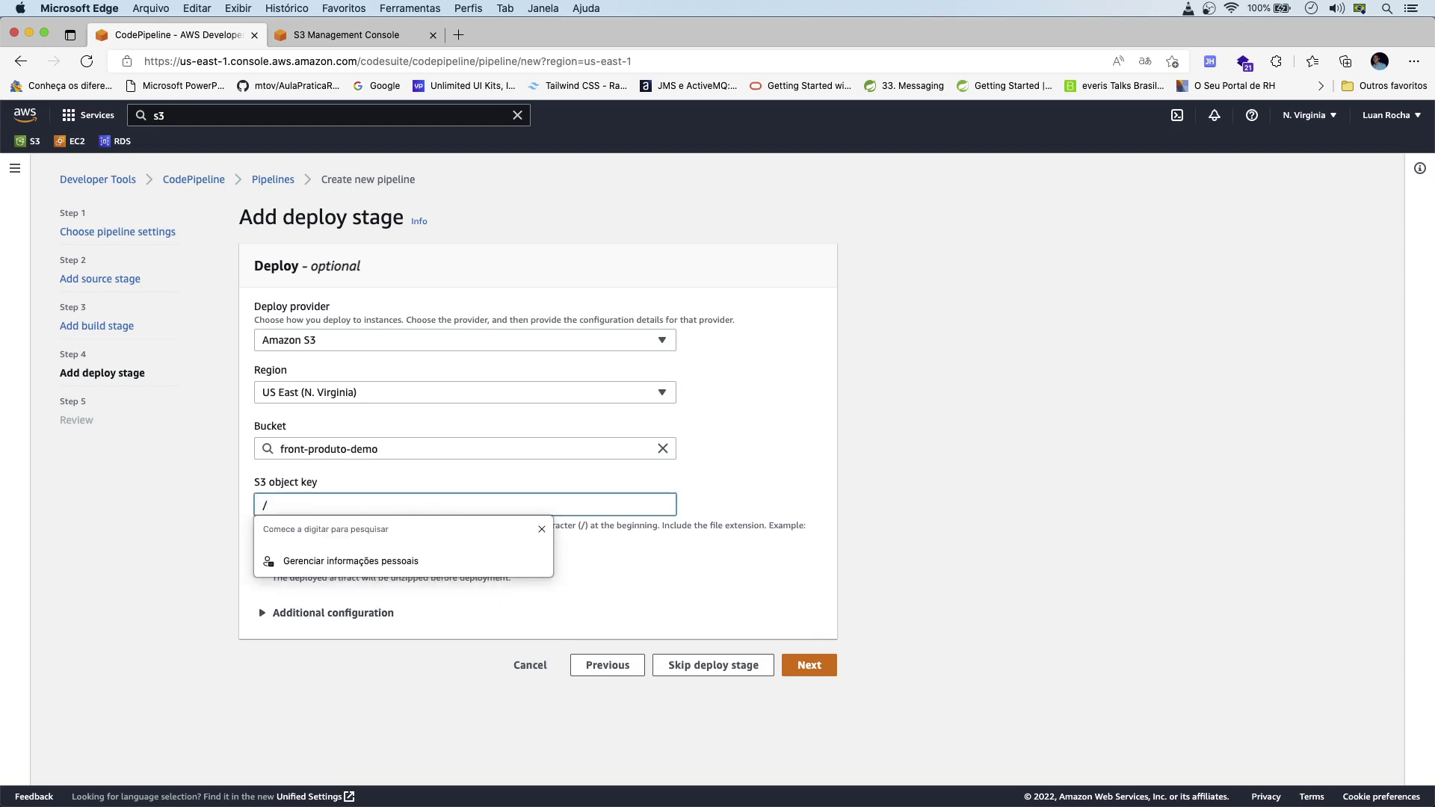
click(731, 440)
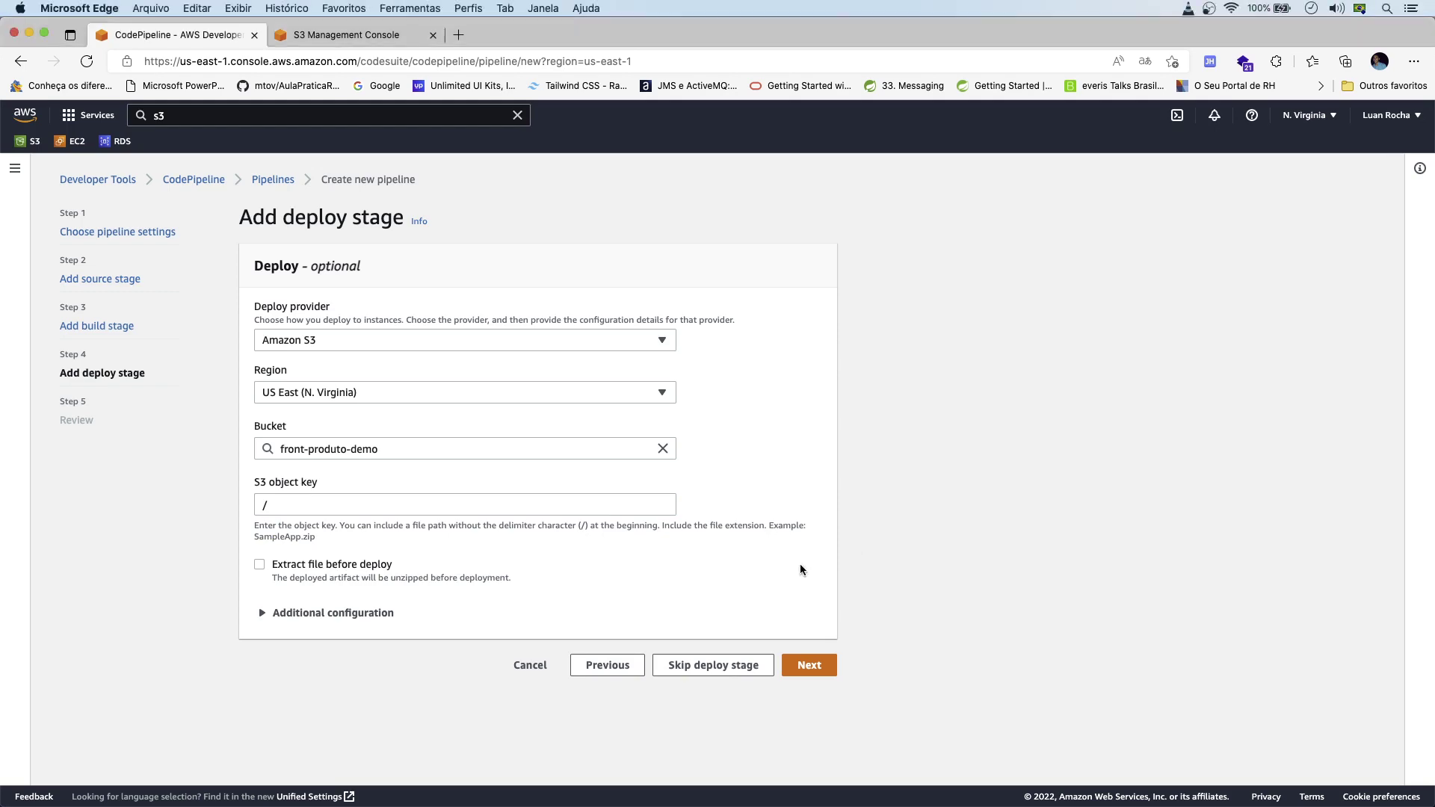
click(810, 670)
Review the summary of the pipeline settings and the source, build and deploy stages.
scroll(394, 529, down, 3)
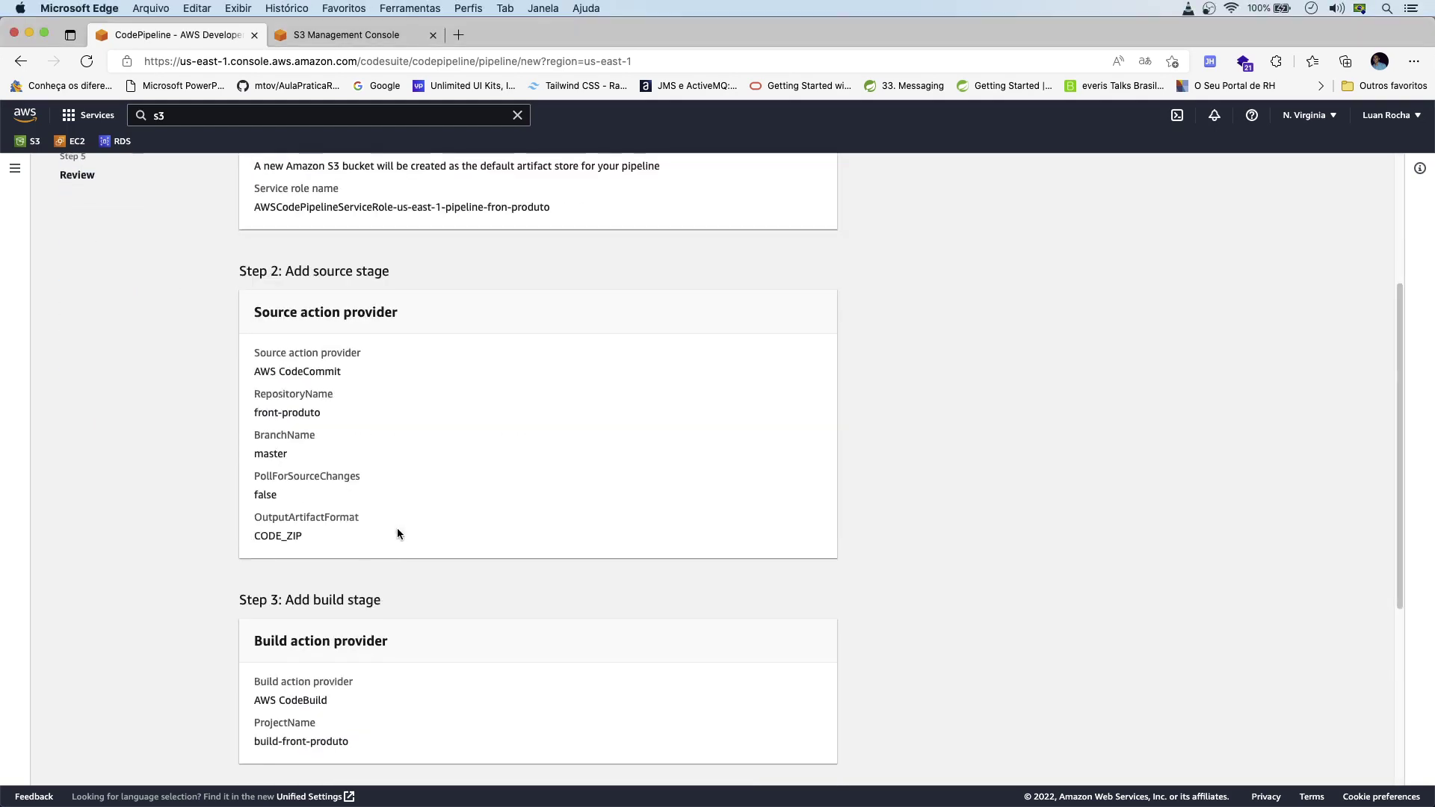
scroll(397, 529, down, 5)
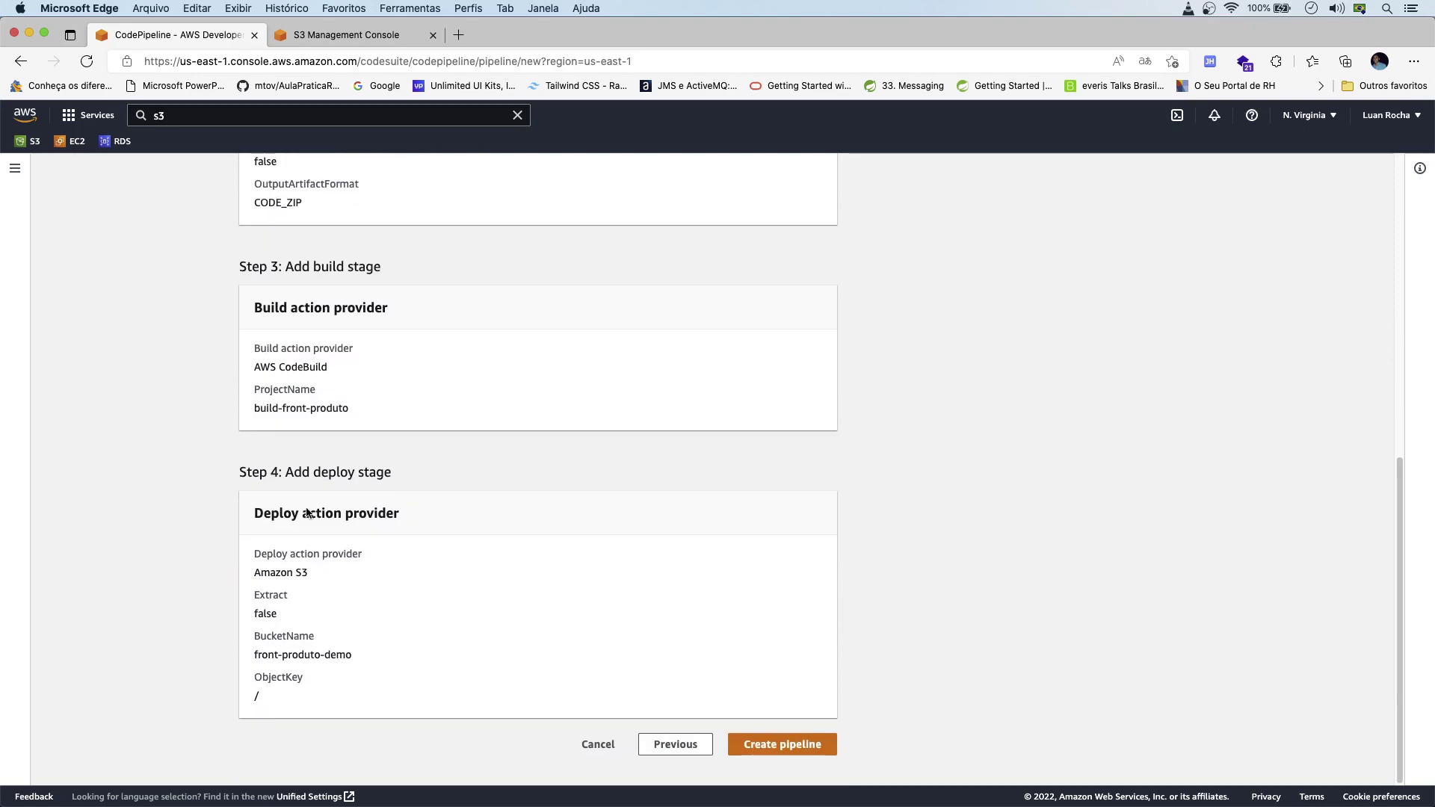
scroll(307, 513, up, 10)
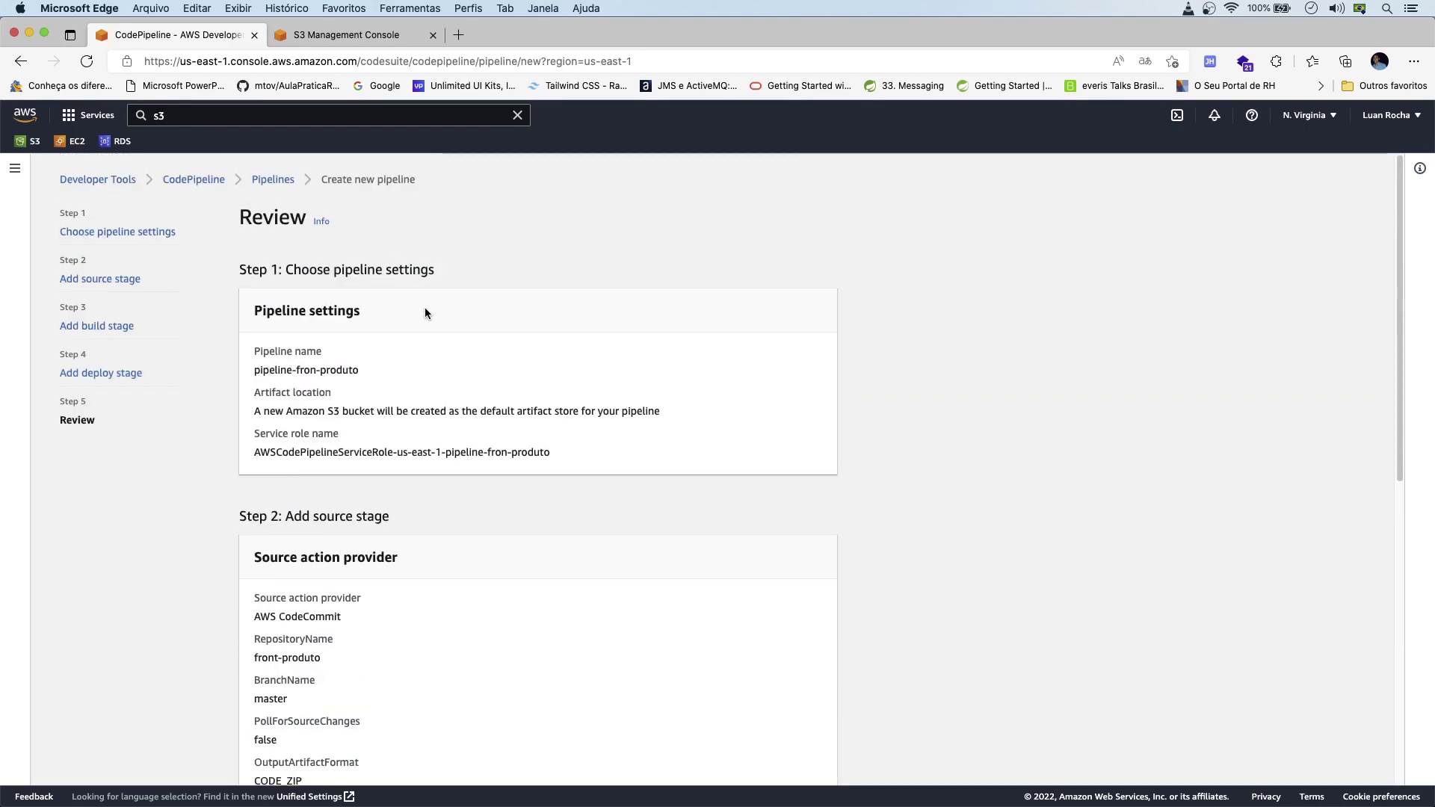
Check the remaining build and deploy stage settings and create the pipeline.
scroll(483, 465, down, 8)
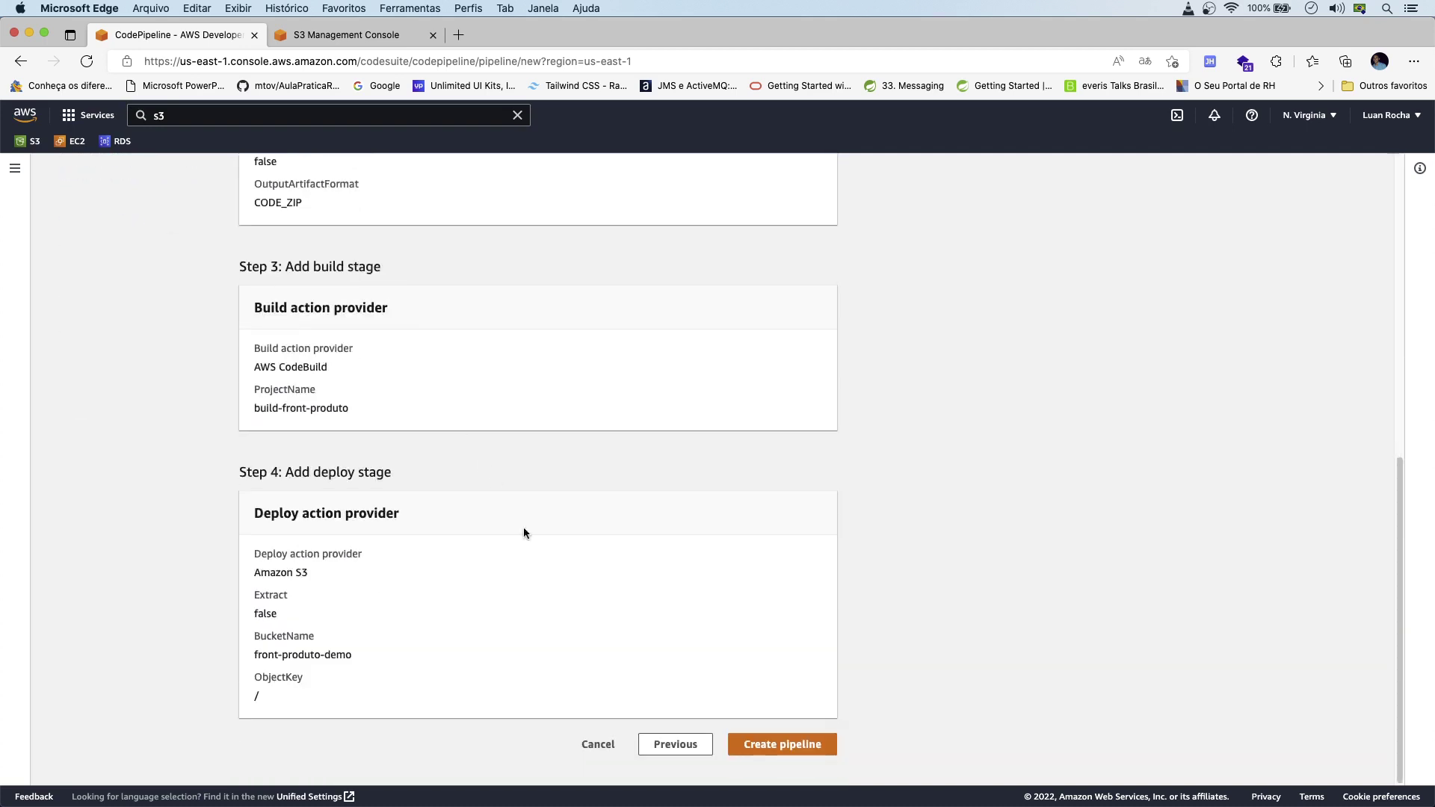
click(794, 750)
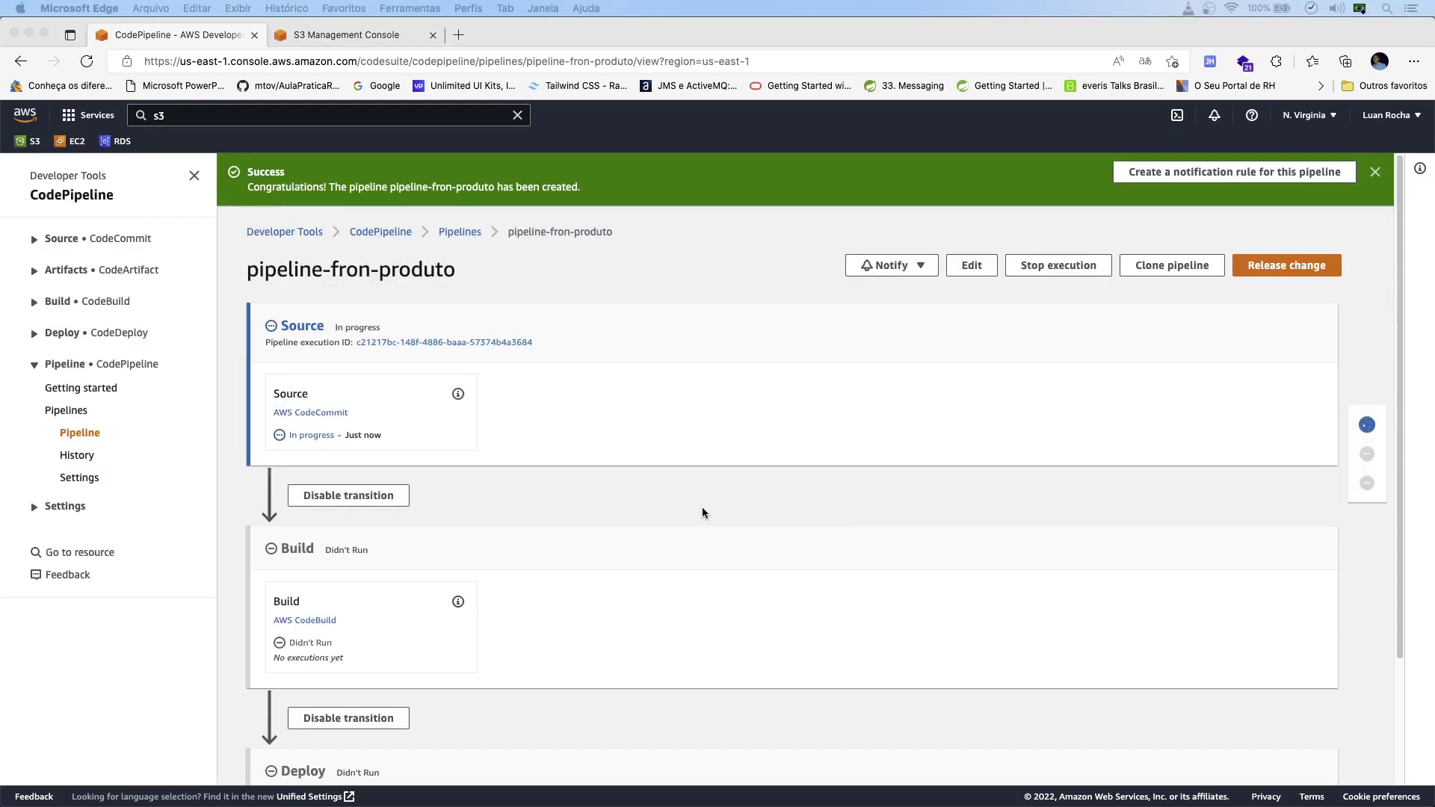
Examine the execution status of the pipeline's Source, Build and Deploy stages.
scroll(677, 459, down, 3)
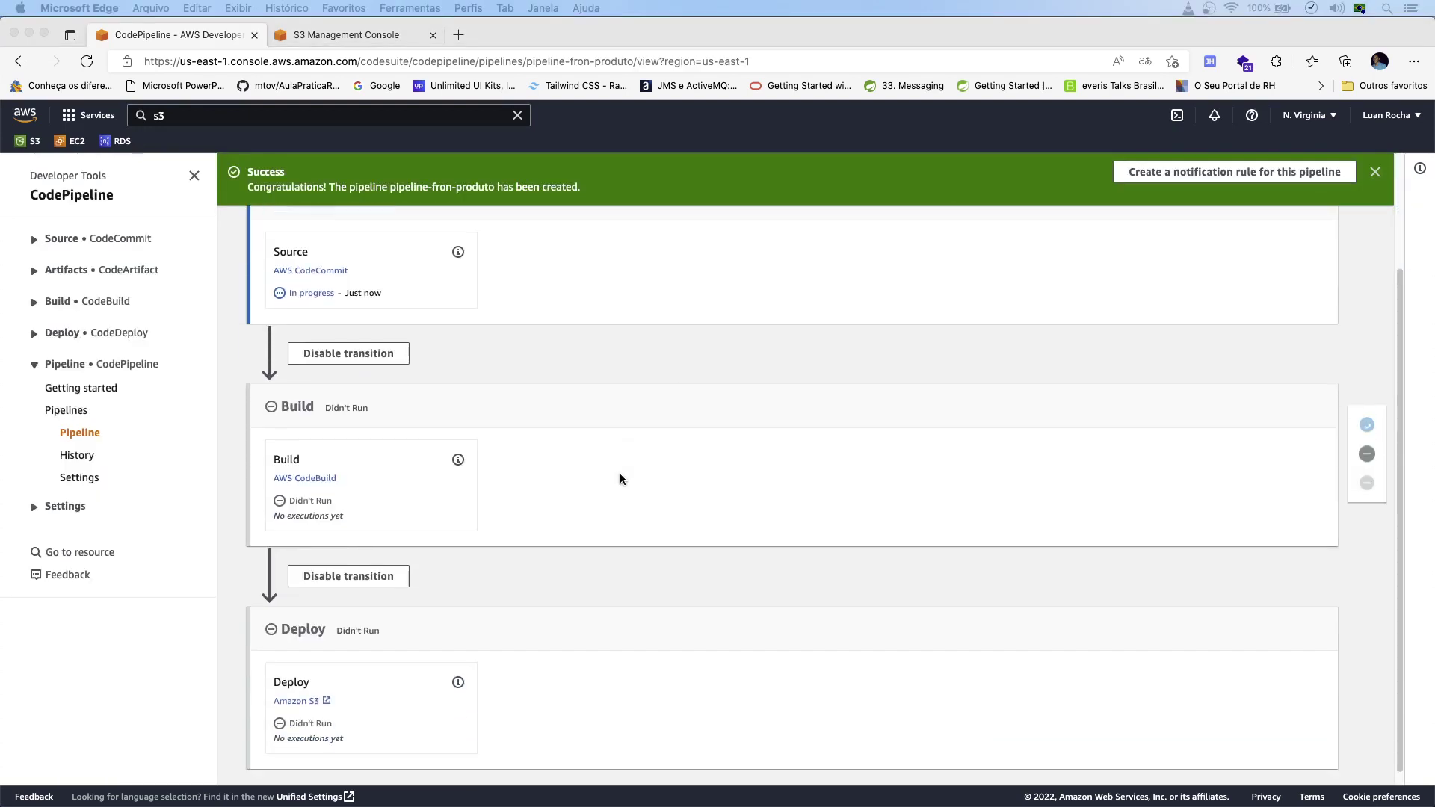
scroll(549, 500, up, 3)
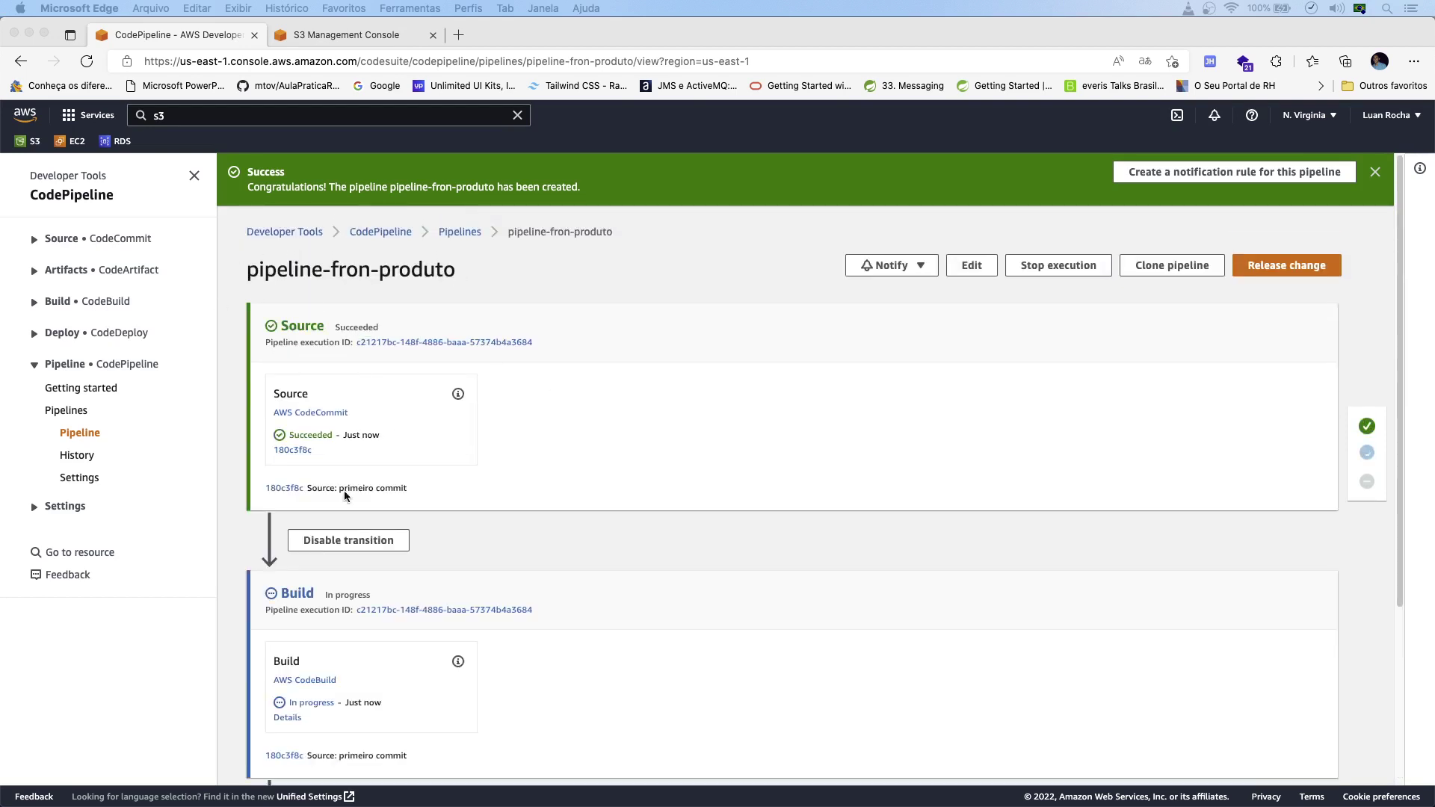
scroll(447, 441, down, 3)
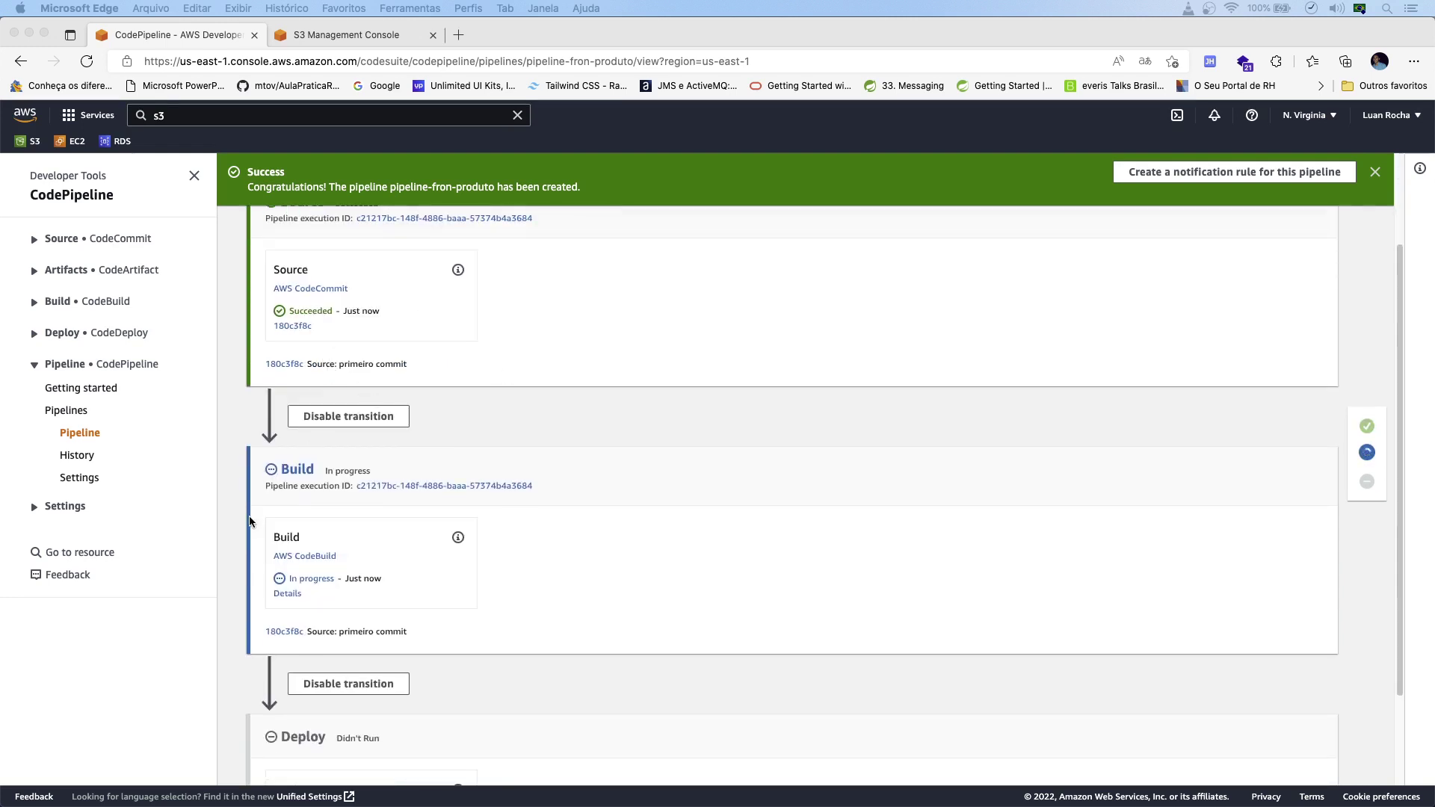
scroll(448, 508, down, 3)
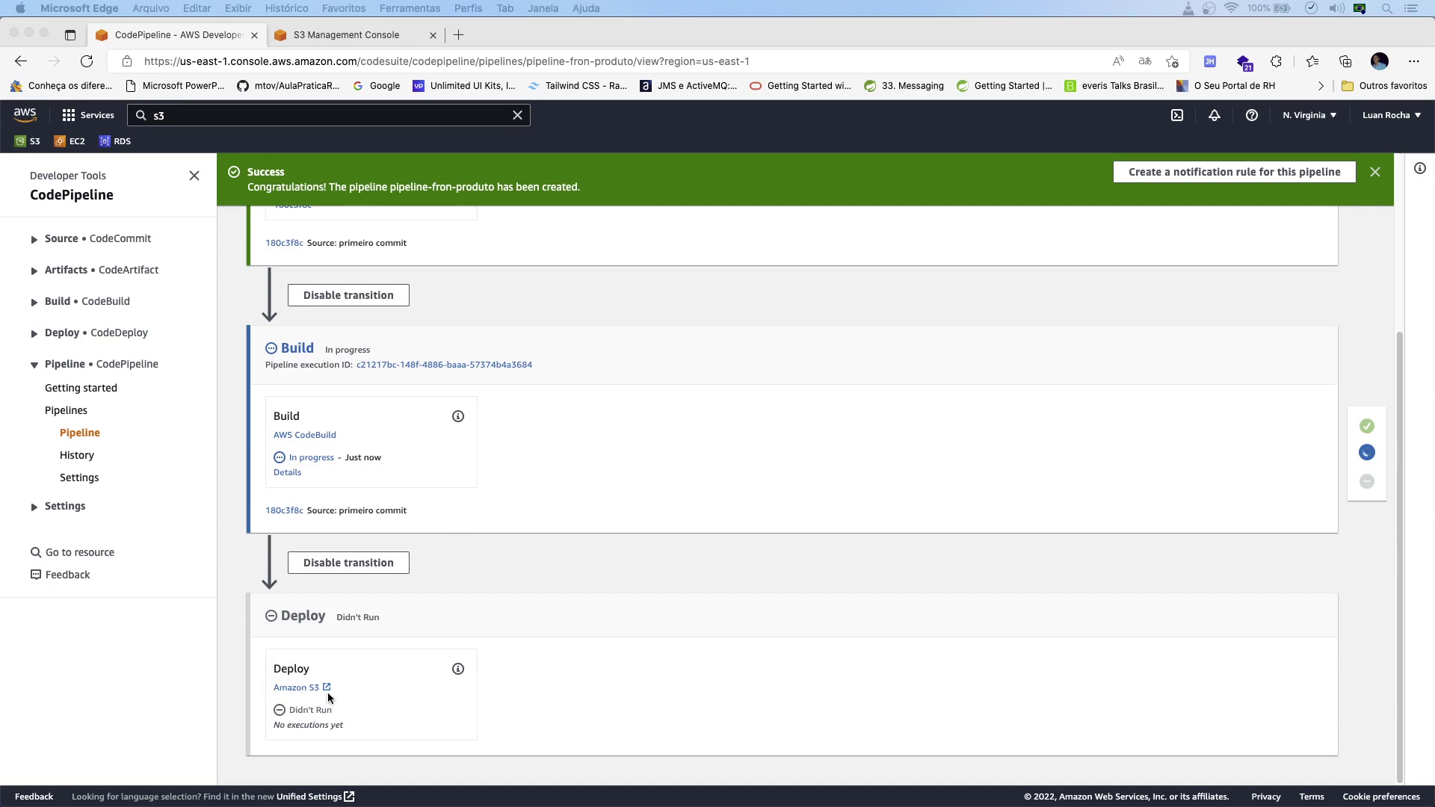
scroll(416, 581, up, 5)
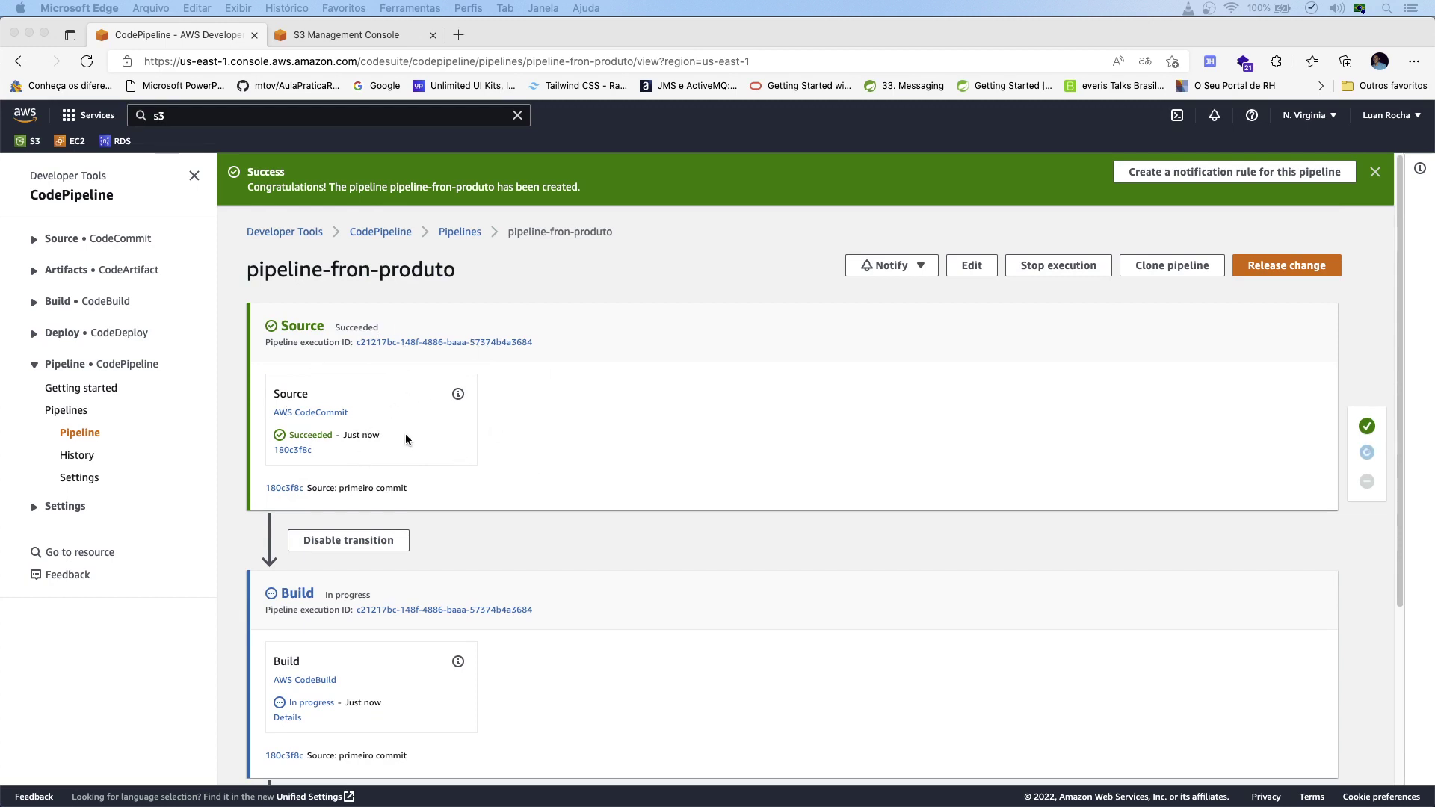
scroll(405, 439, down, 5)
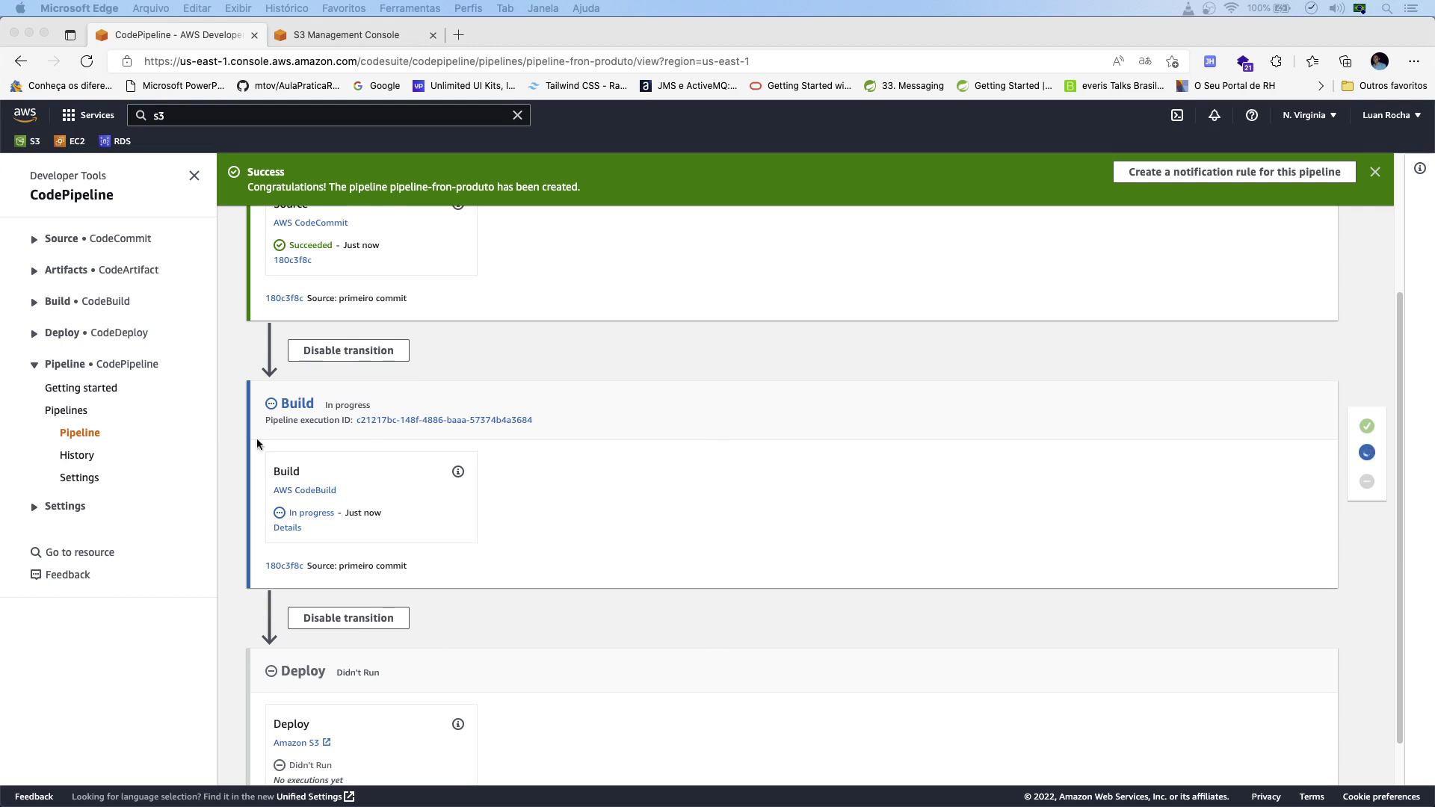
scroll(1069, 528, down, 1)
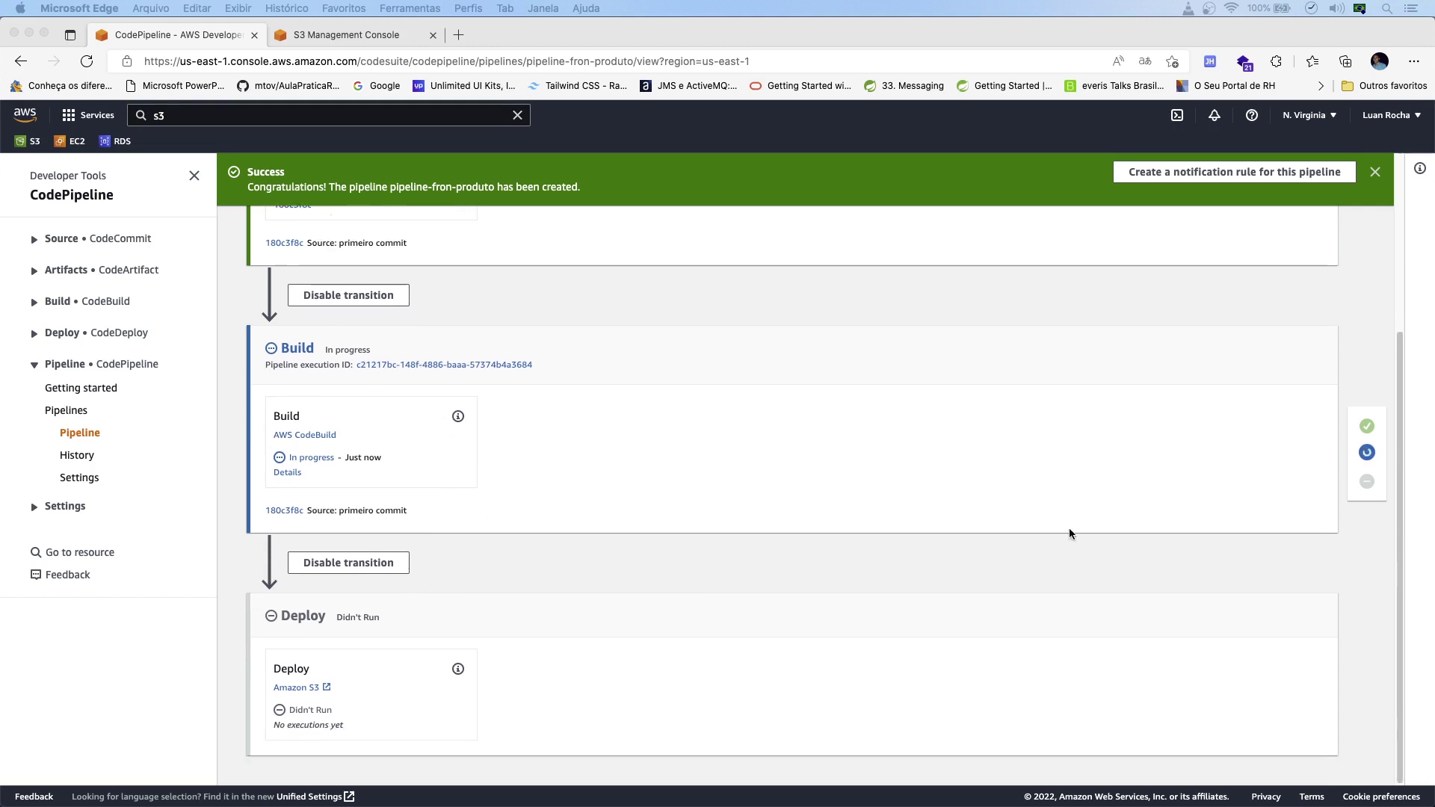
scroll(792, 486, up, 3)
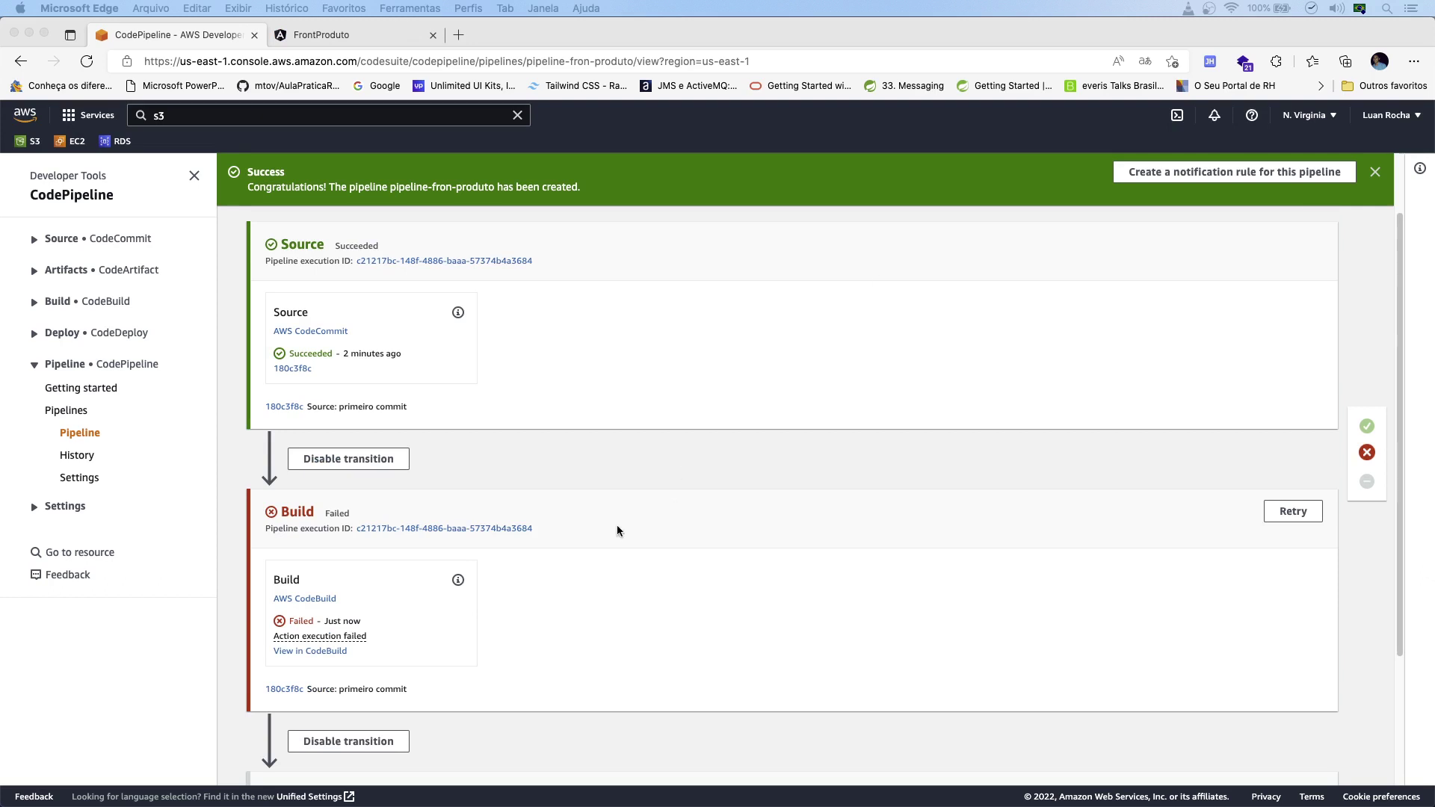
scroll(417, 435, down, 3)
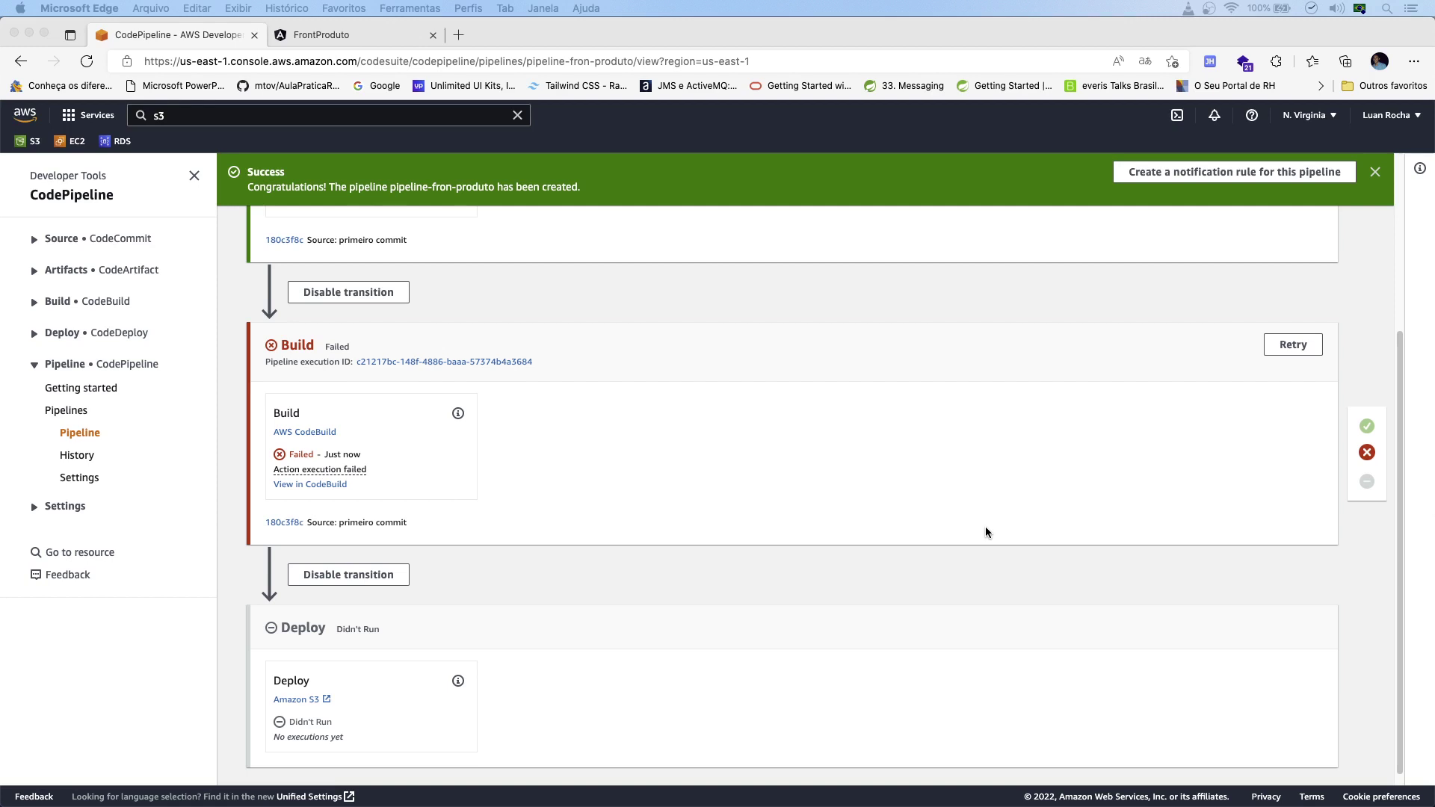
Switch to Visual Studio Code and create a buildspec.yml file in the root of the front-produto project.
key(super+Tab)
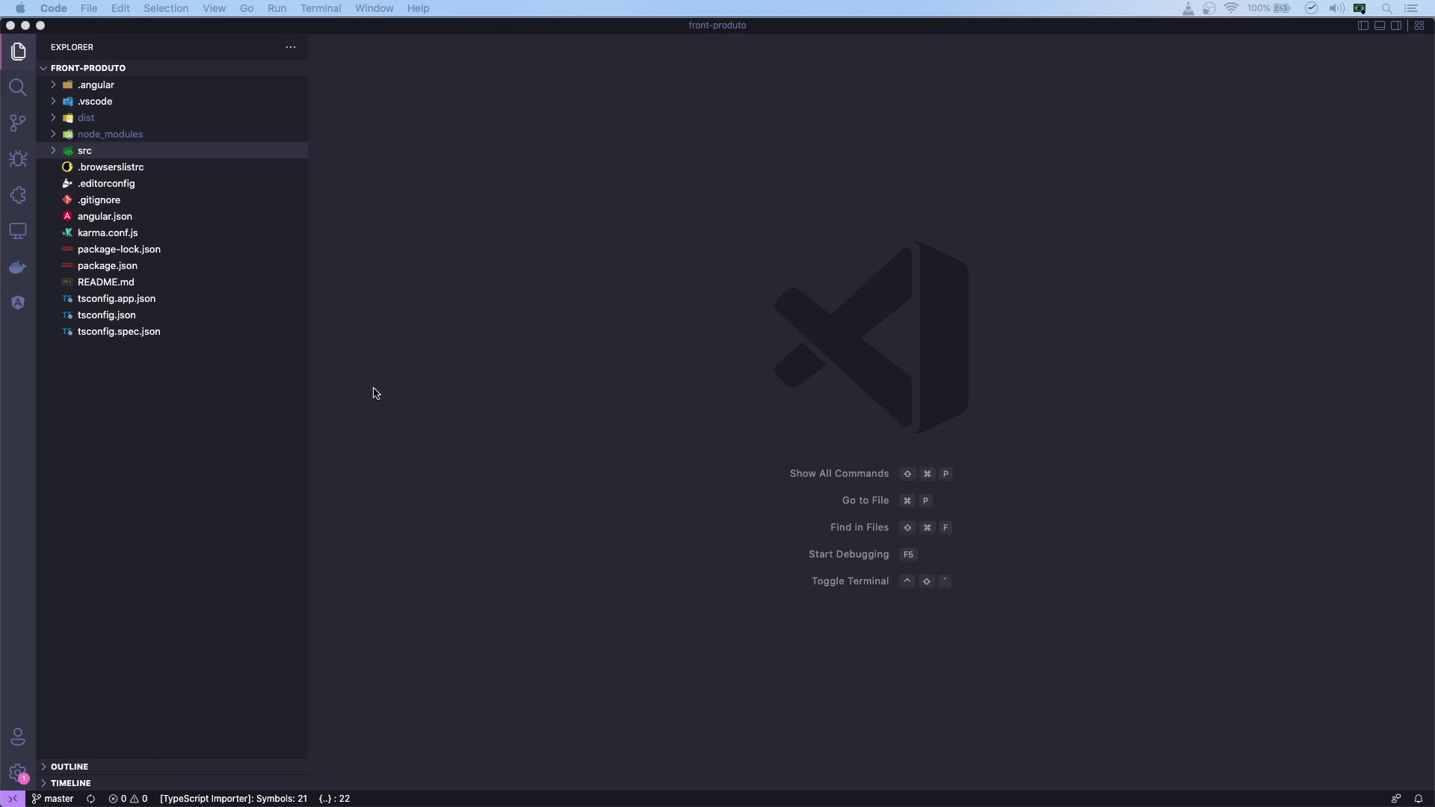
click(154, 453)
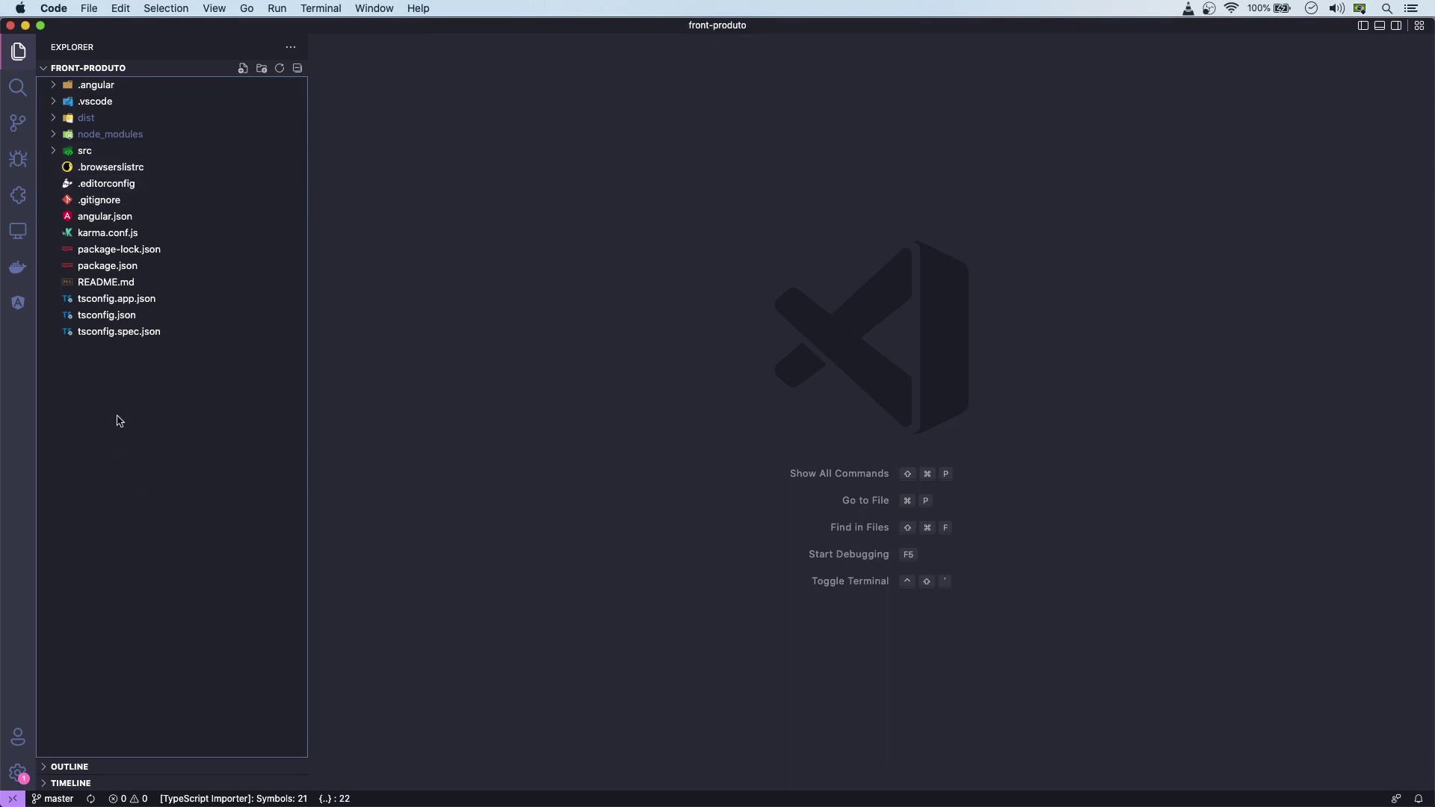
right_click(111, 387)
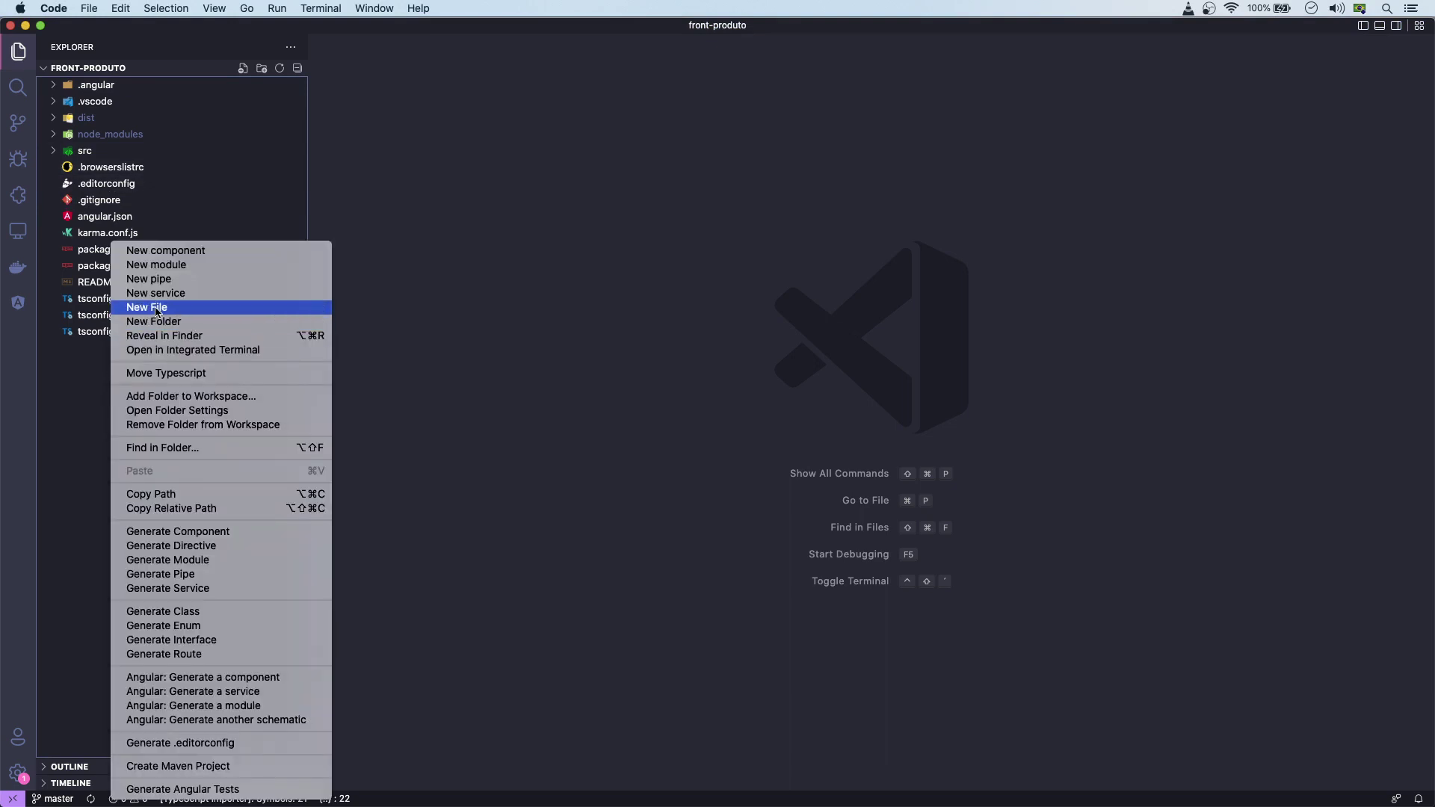
click(155, 308)
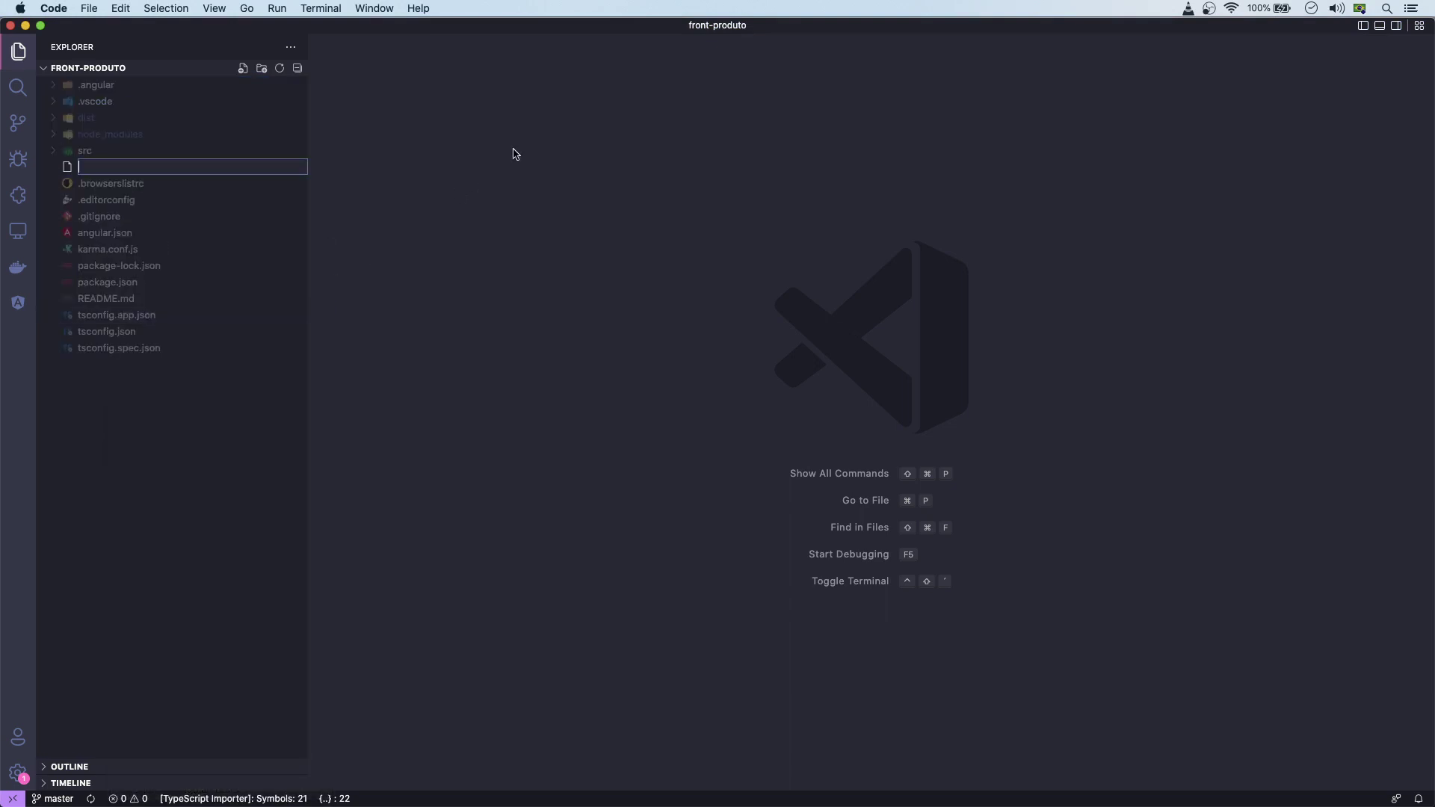
text(buildspec)
text(yml)
key(Return)
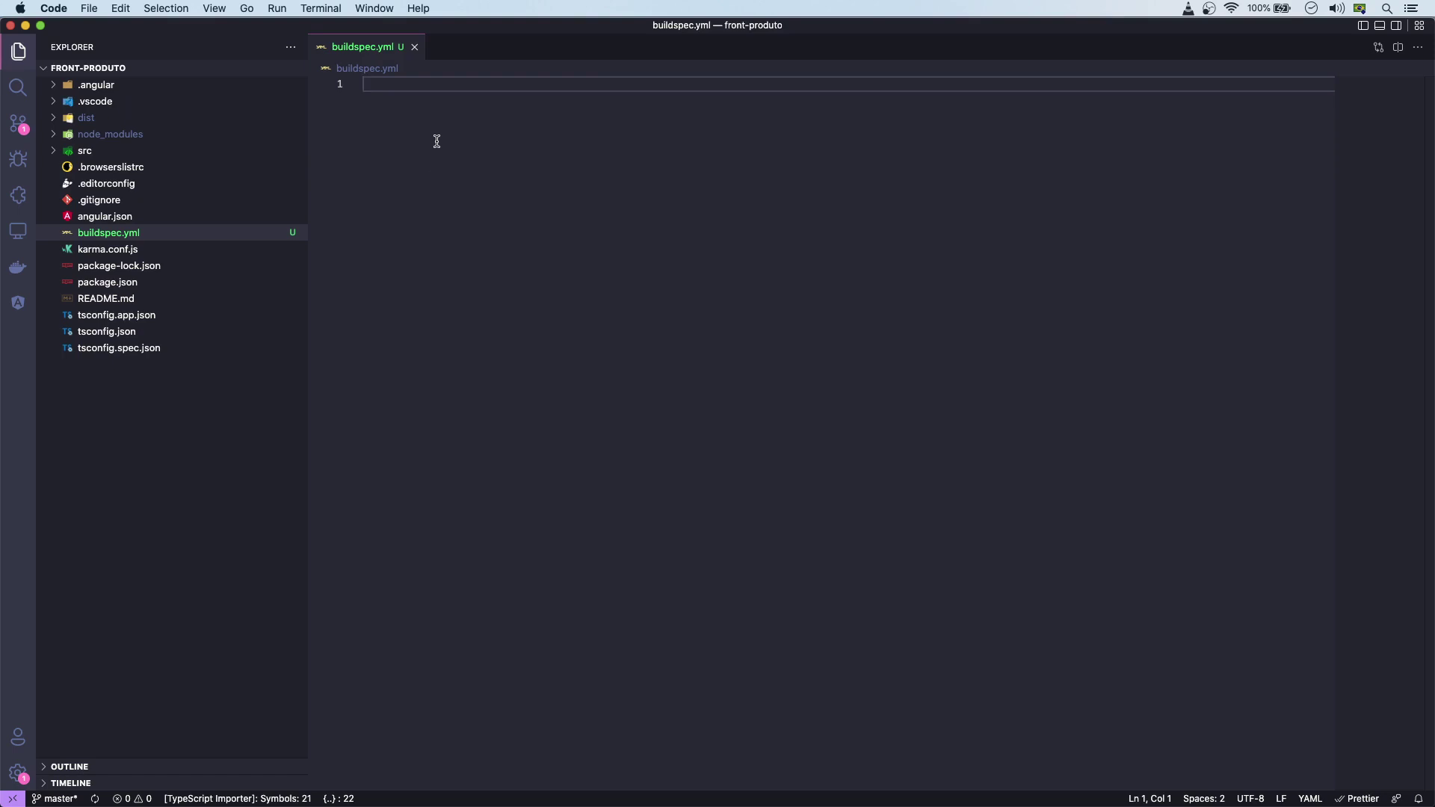
Fill buildspec.yml with version 0.2, APP_NAME "demo_front_cloud", nodejs 14.x, the Angular CLI install, production build and post_build commands, and artifacts from dist/$APP_NAME*.
text(version: 0.2 env:   variables:     APP_NAME: "demo_front_cloud" phases:   install:     runtime-versions:       nodejs: 14.x     commands:       - echo INSTALL DEPENDENCES       - npm install && npm install -g @angular/cli   build:     commands:       - echo BUILD APLICATION       - ng build --configuration=production   post_build:     commands:       - echo INIT POST BUILD       - cd dist/$APP_NAME       - ls -la artifacts:   files:     - '**/*'   base-directory: dist/$APP_NAME*   discard-paths: yes)
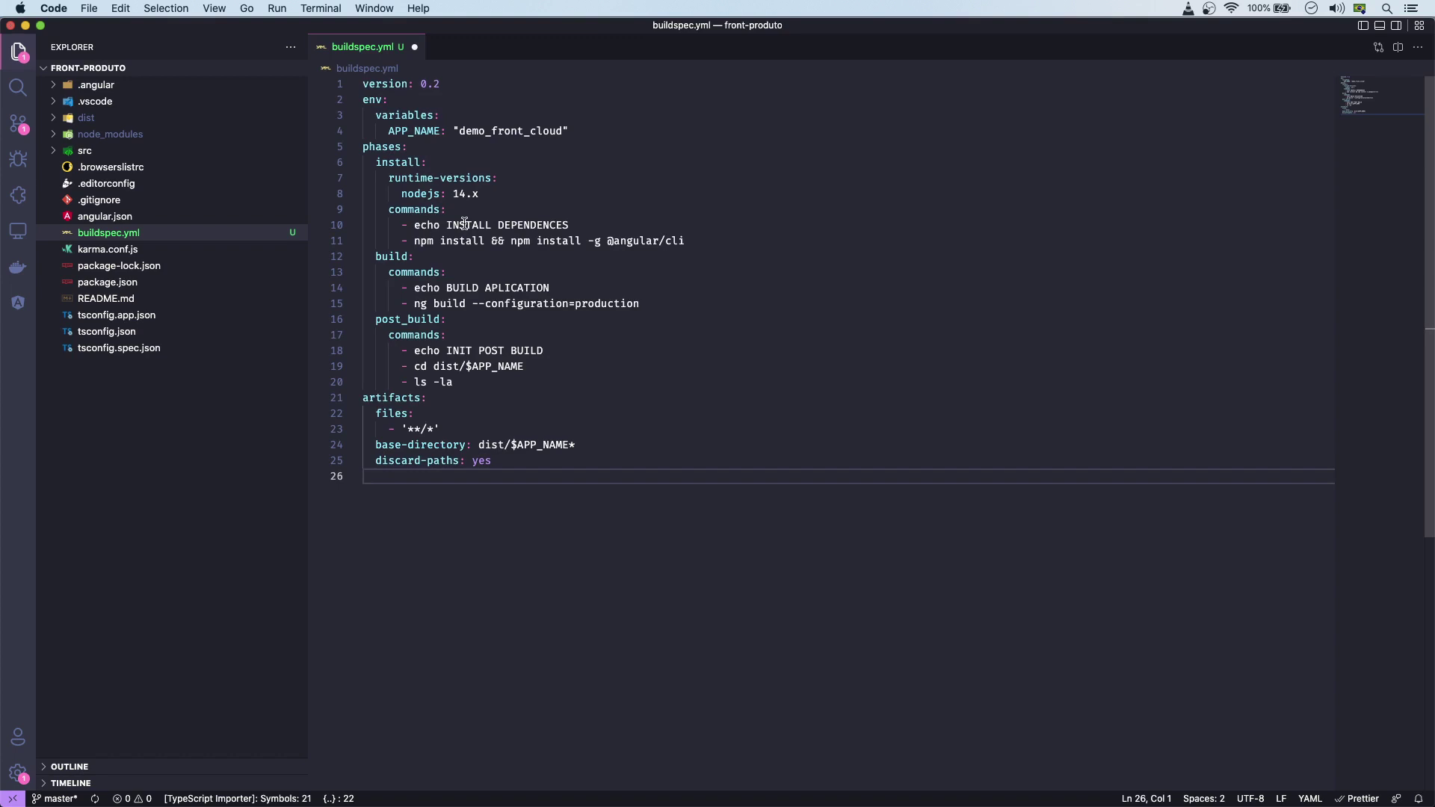
click(494, 114)
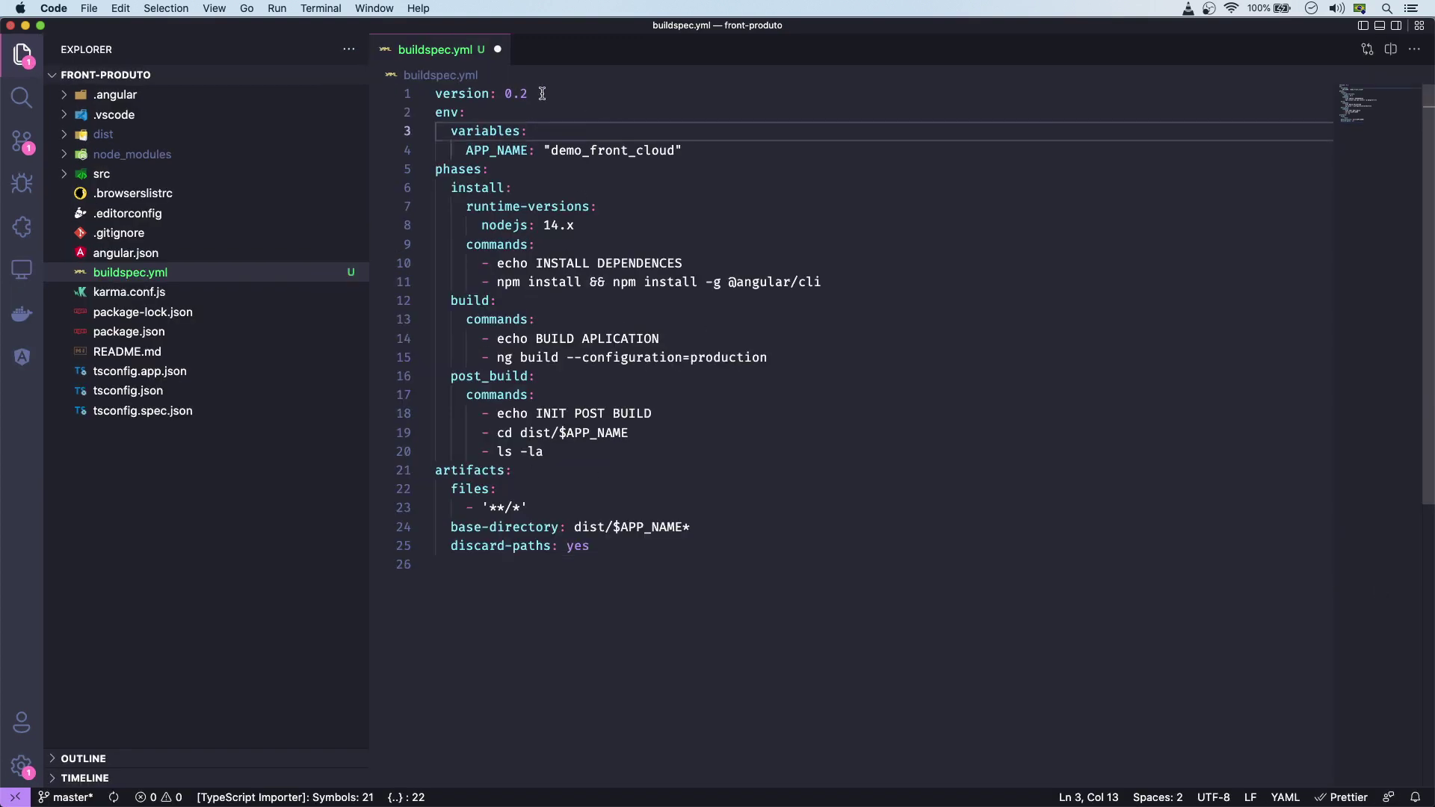
Examine the version line and the env block with its APP_NAME variable in buildspec.yml.
drag(528, 93, 405, 97)
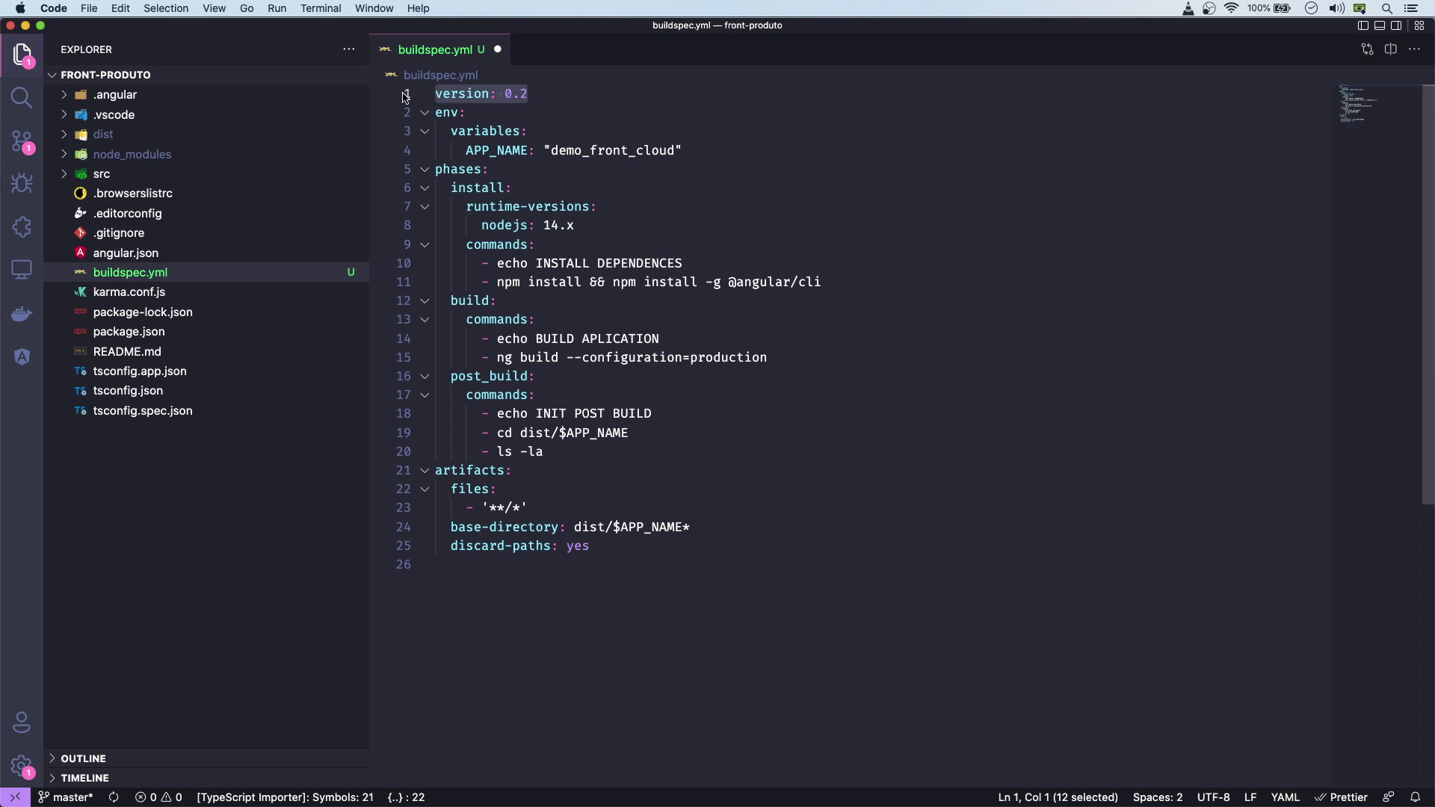
click(643, 114)
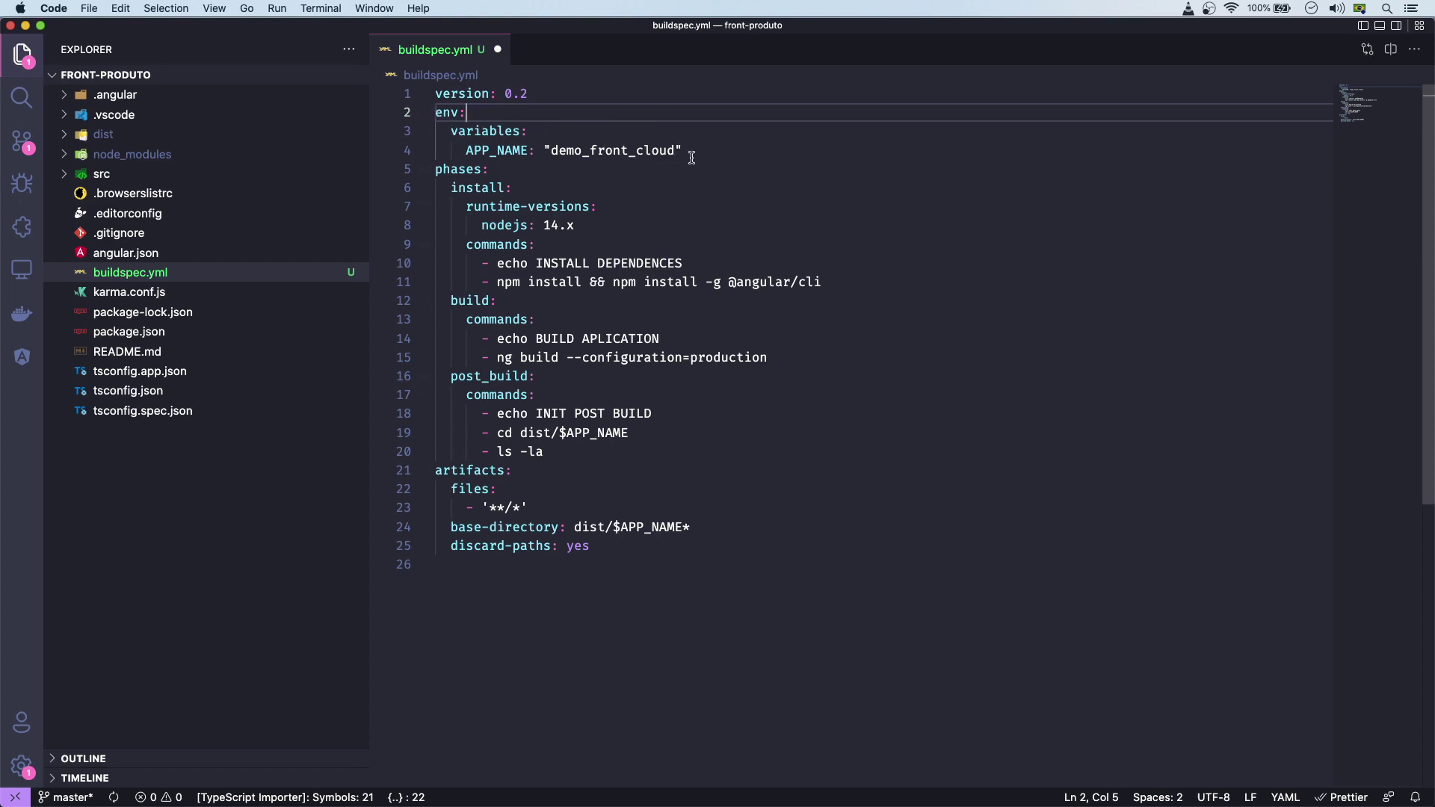
drag(684, 152, 422, 116)
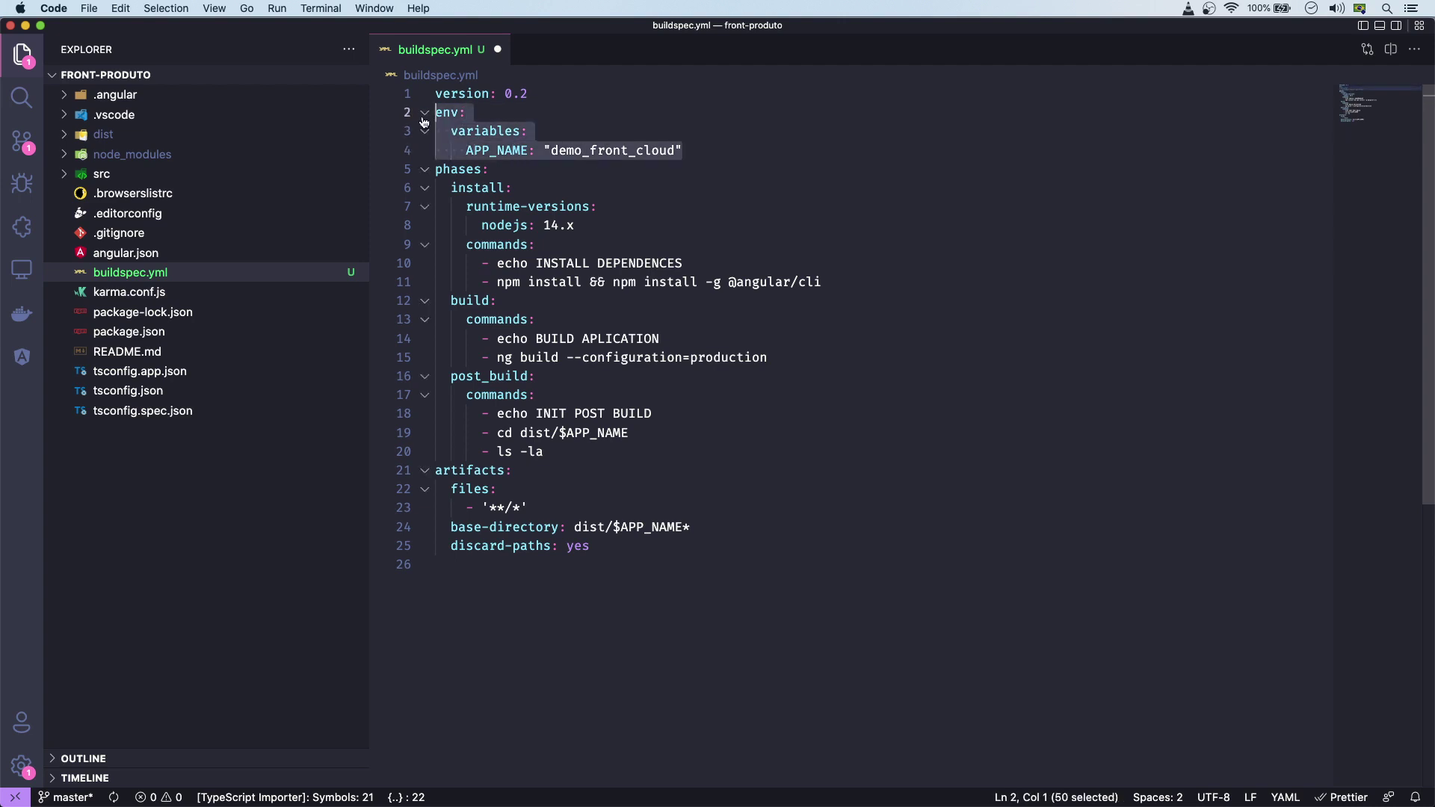
double_click(519, 151)
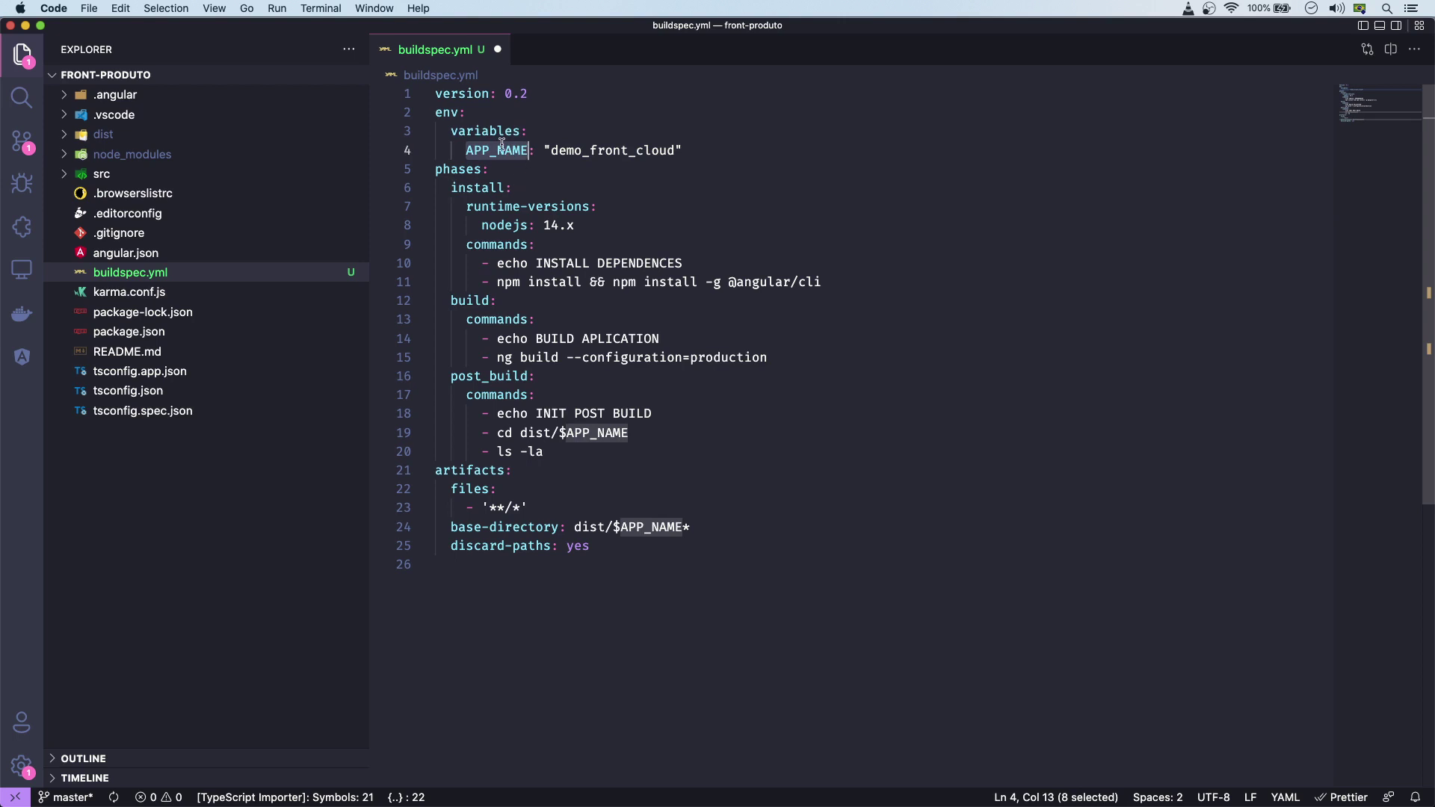
double_click(571, 161)
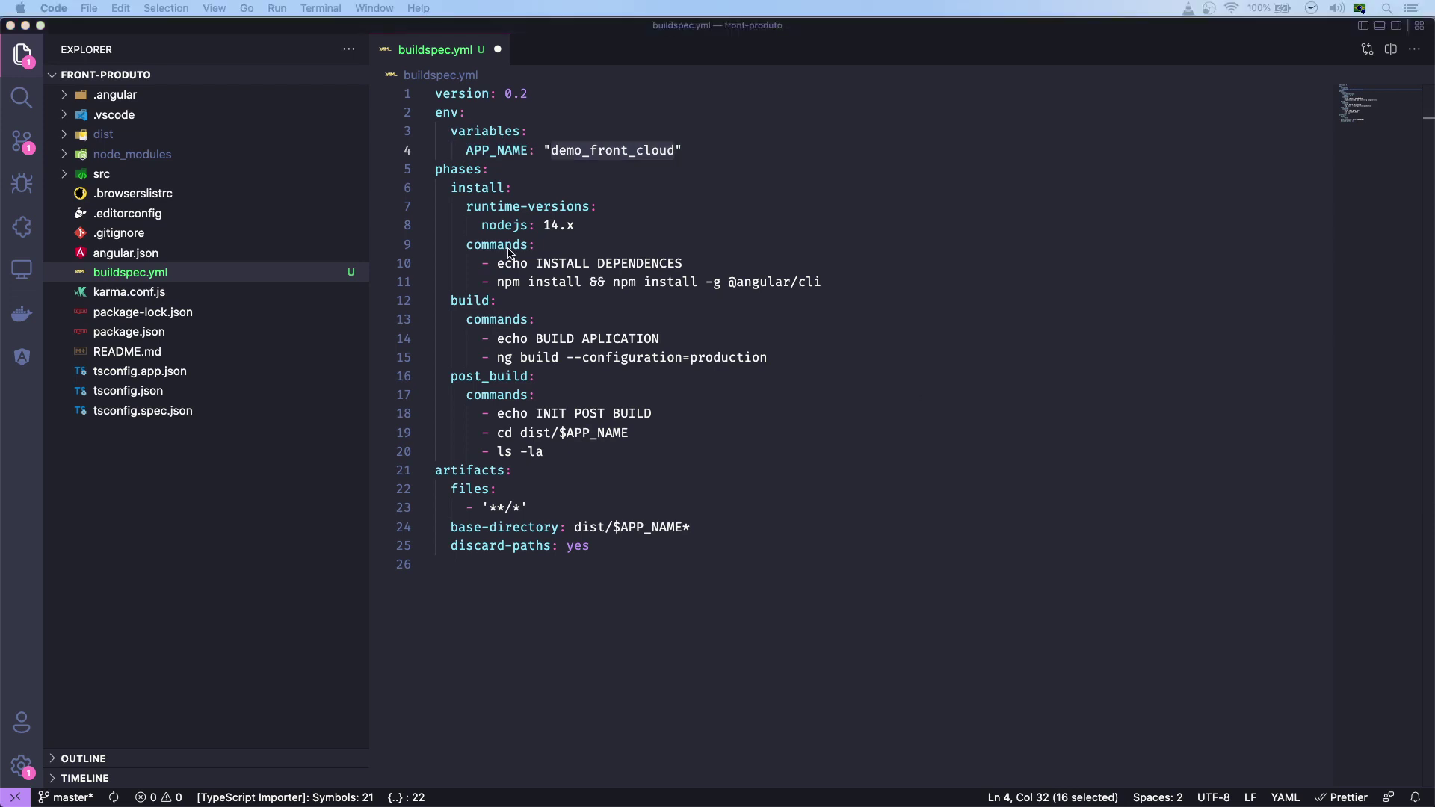
click(572, 169)
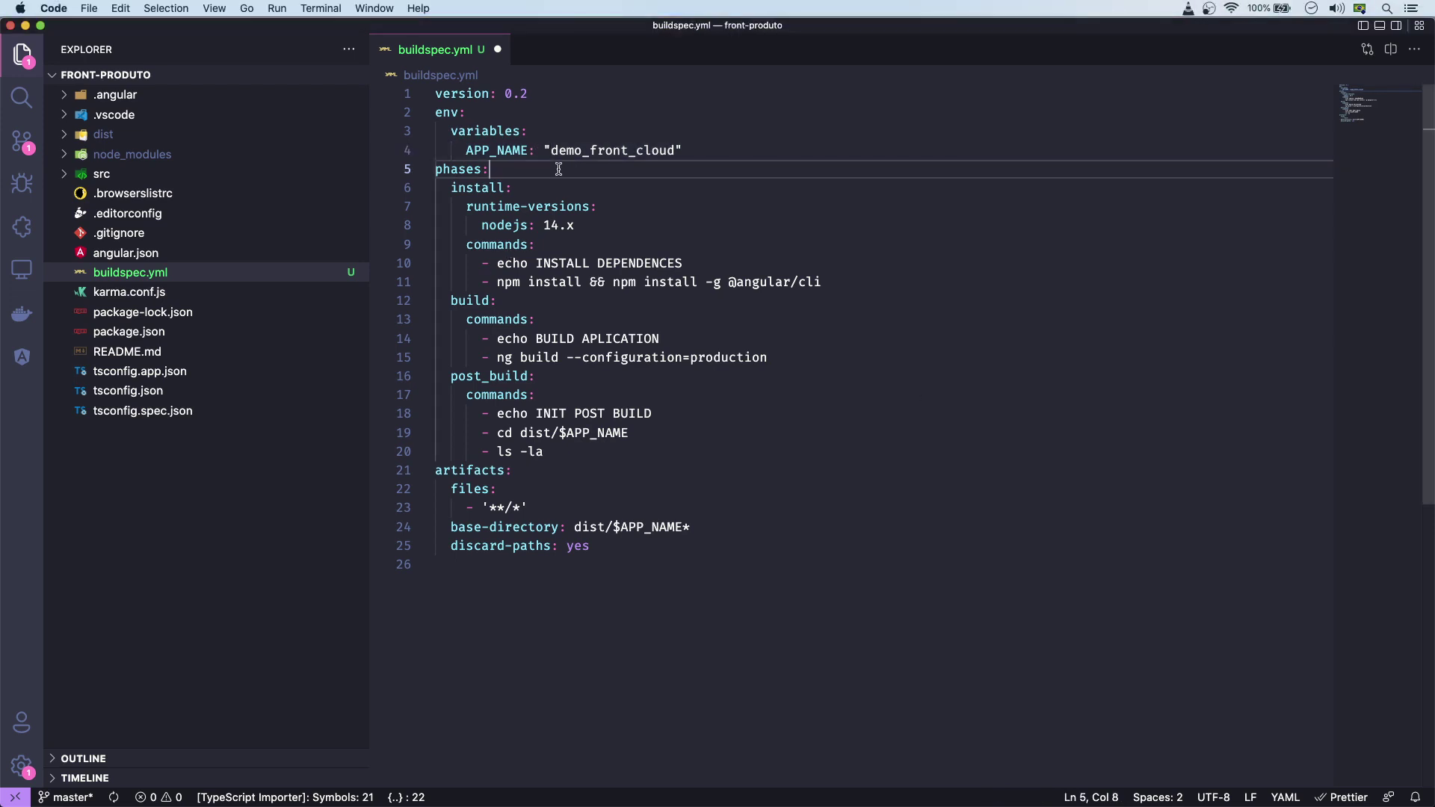
double_click(511, 154)
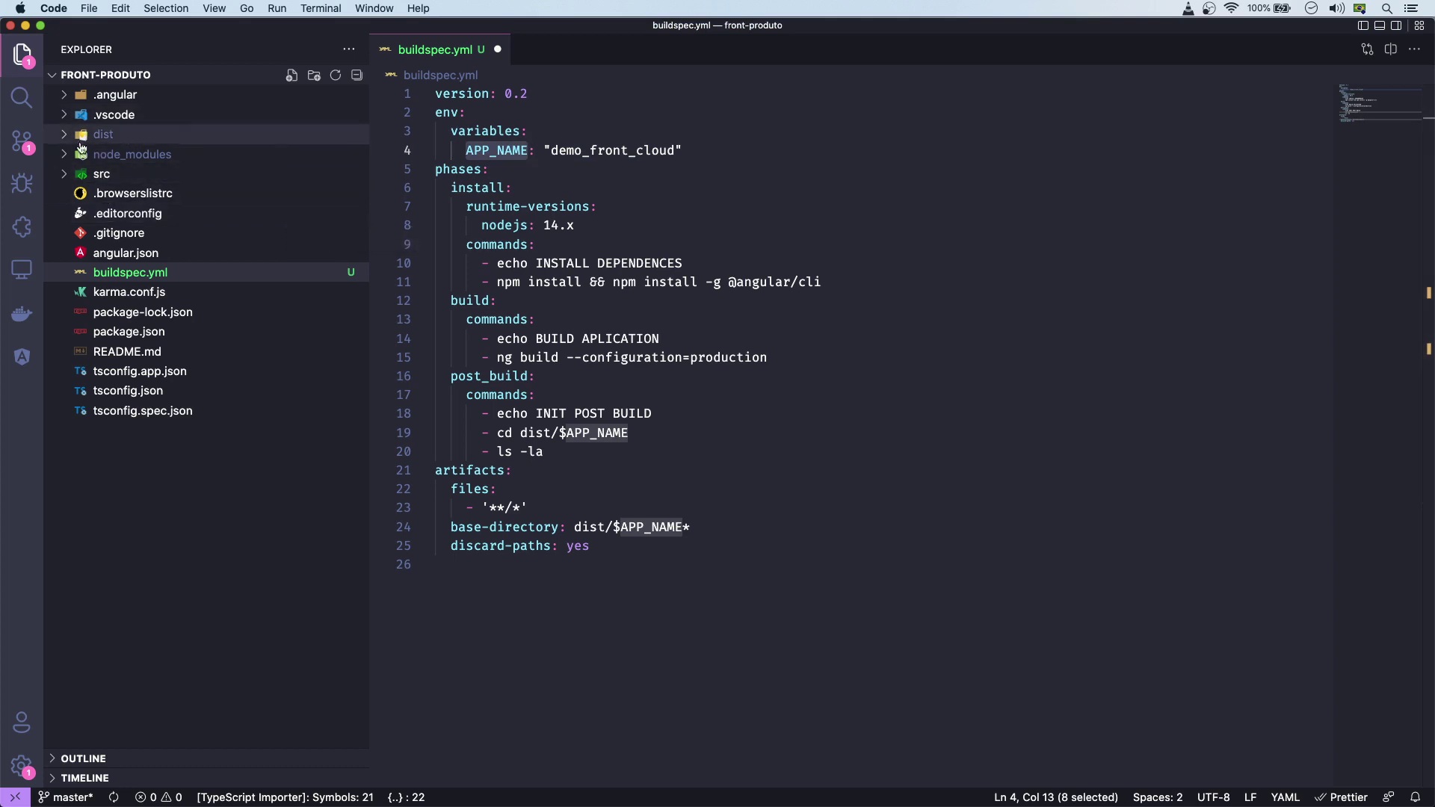
Check the output folder name inside dist and set APP_NAME to "front-produto" in buildspec.yml.
click(65, 137)
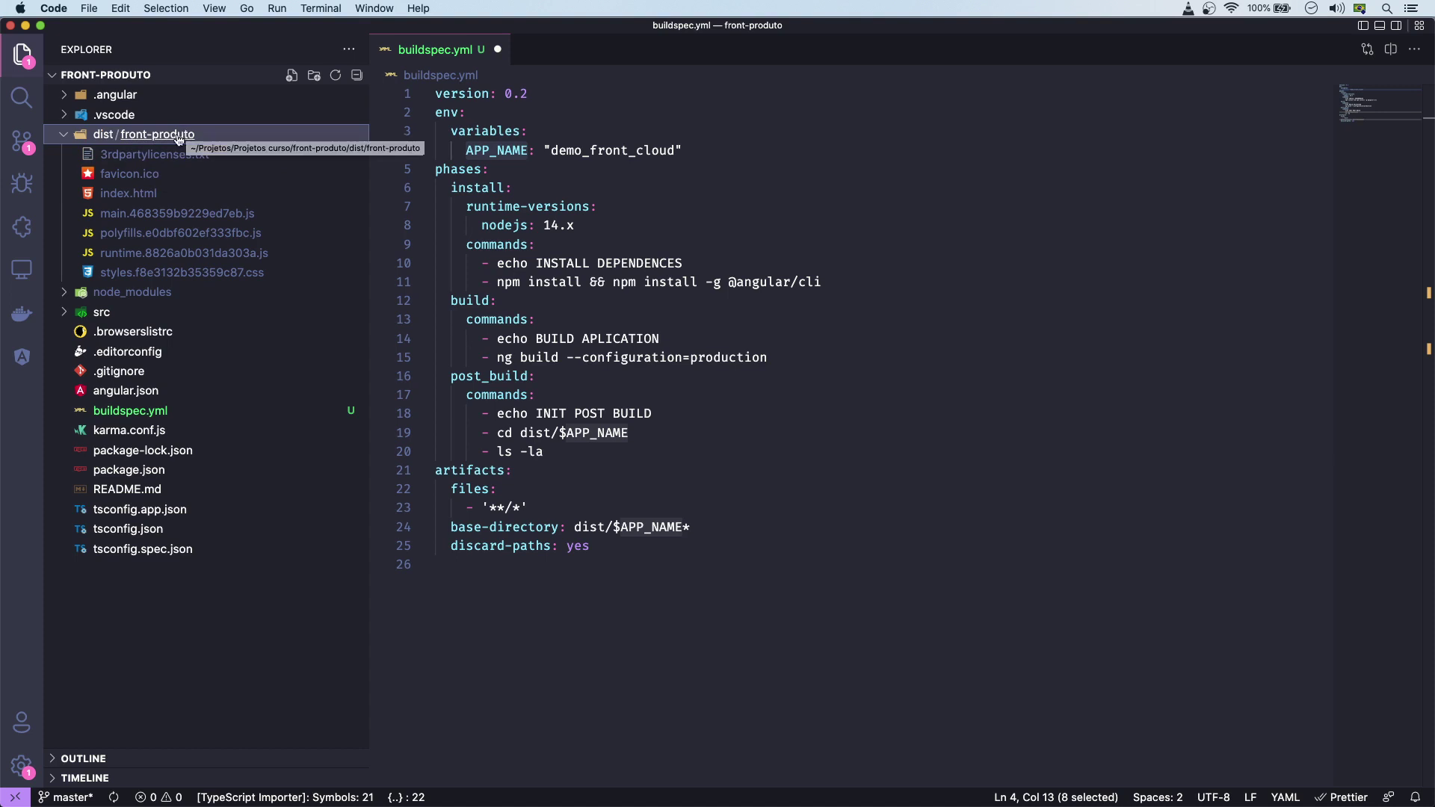
drag(675, 150, 553, 149)
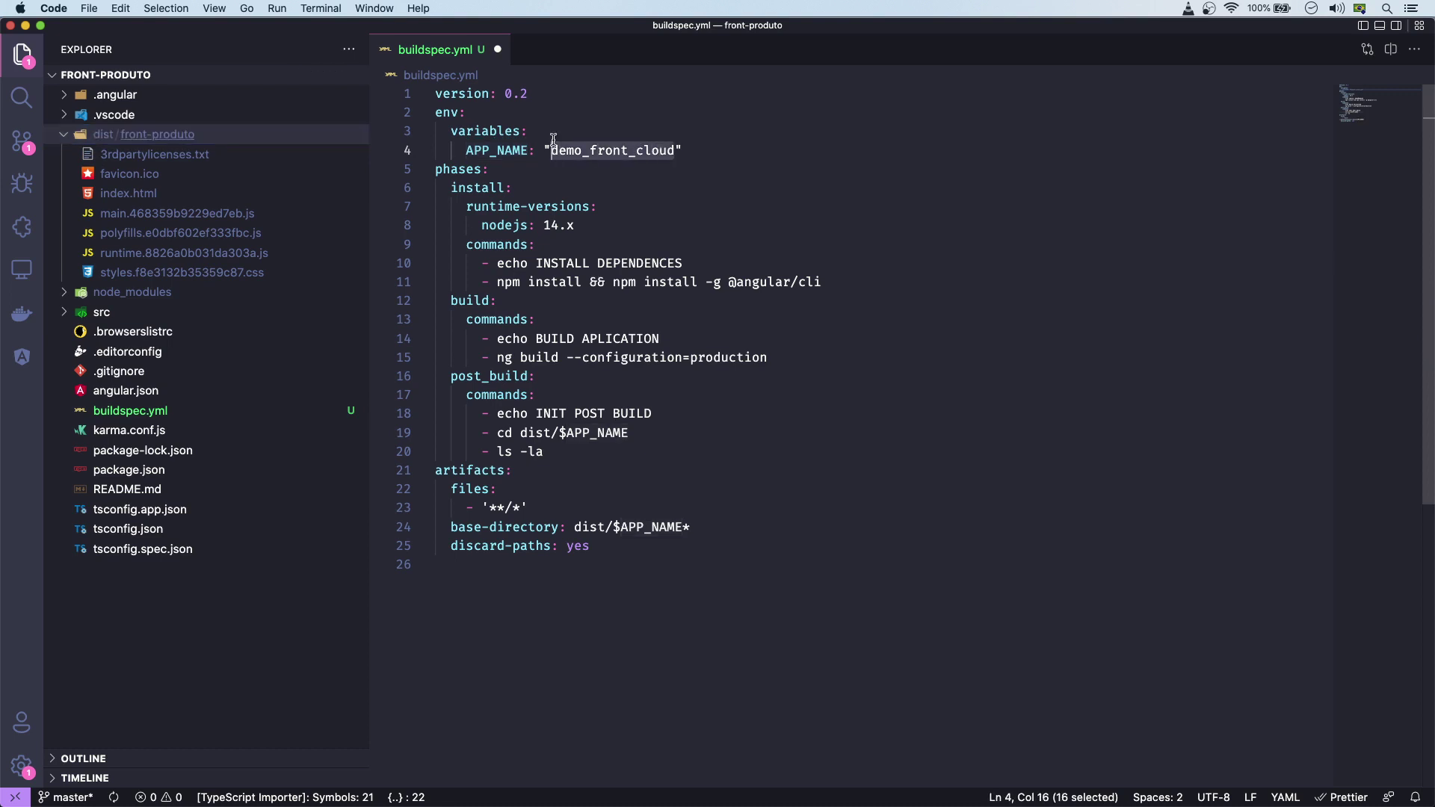
text(front-p)
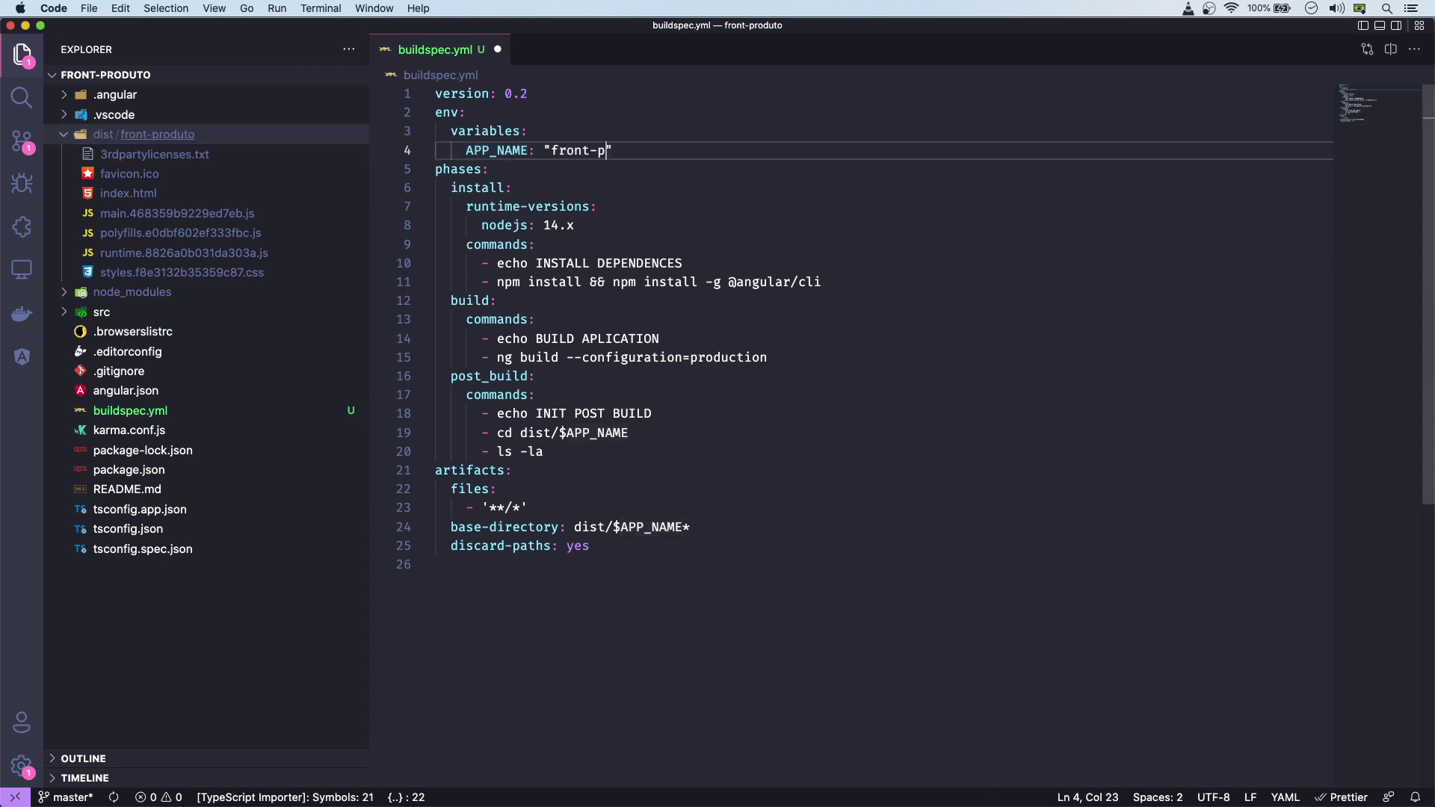
text(roduto)
click(550, 167)
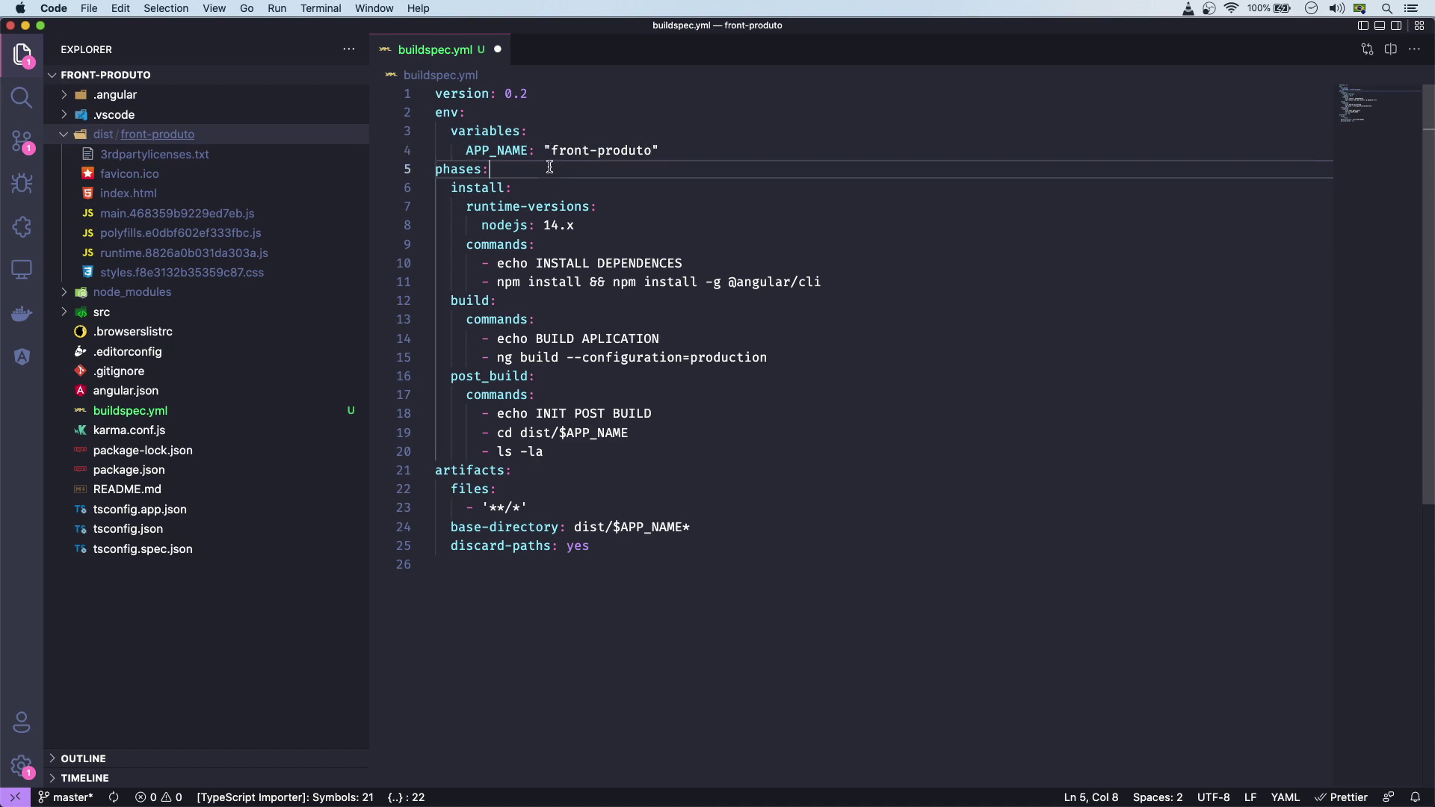
Examine where APP_NAME is used and the install phase's nodejs runtime version in buildspec.yml.
double_click(497, 150)
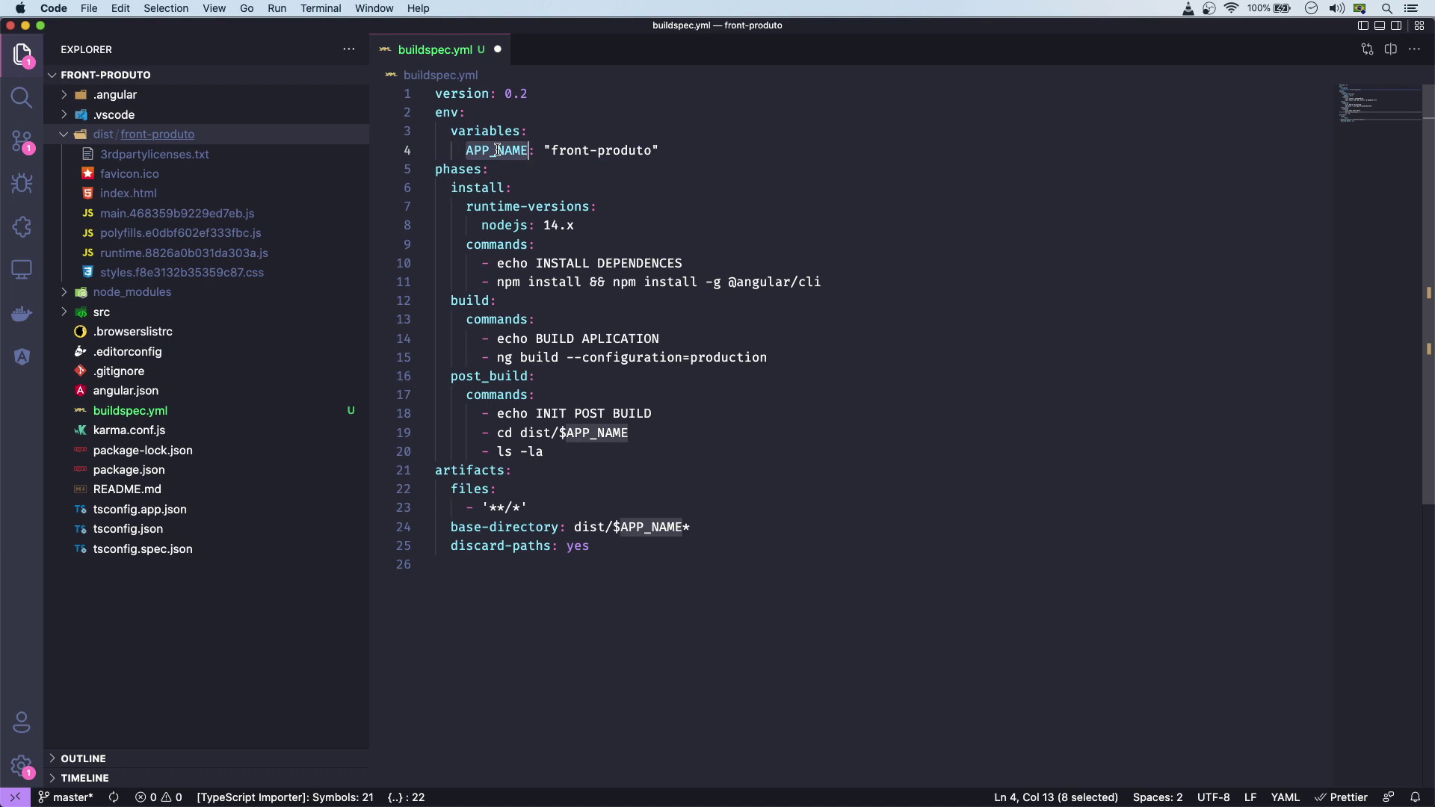
double_click(467, 168)
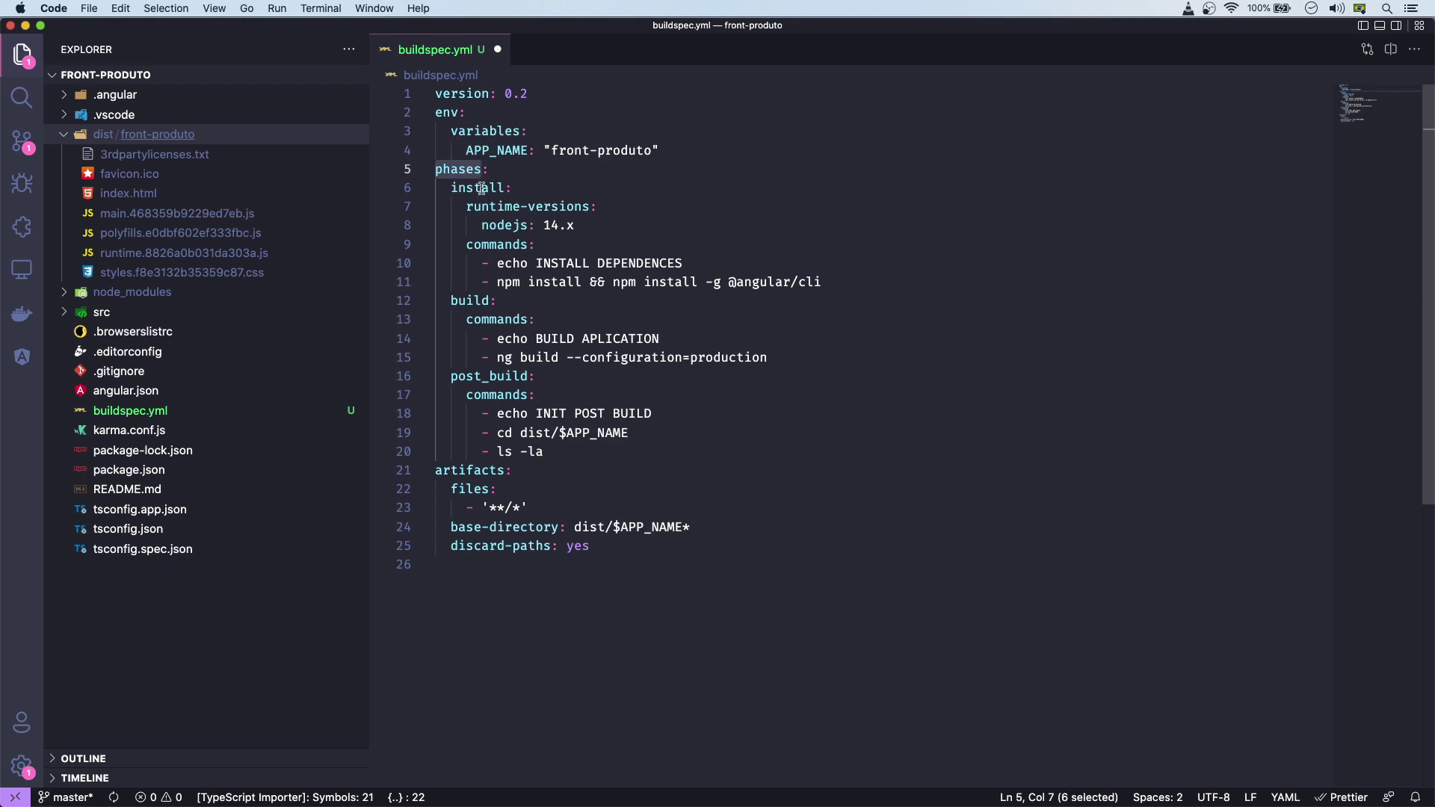
double_click(481, 188)
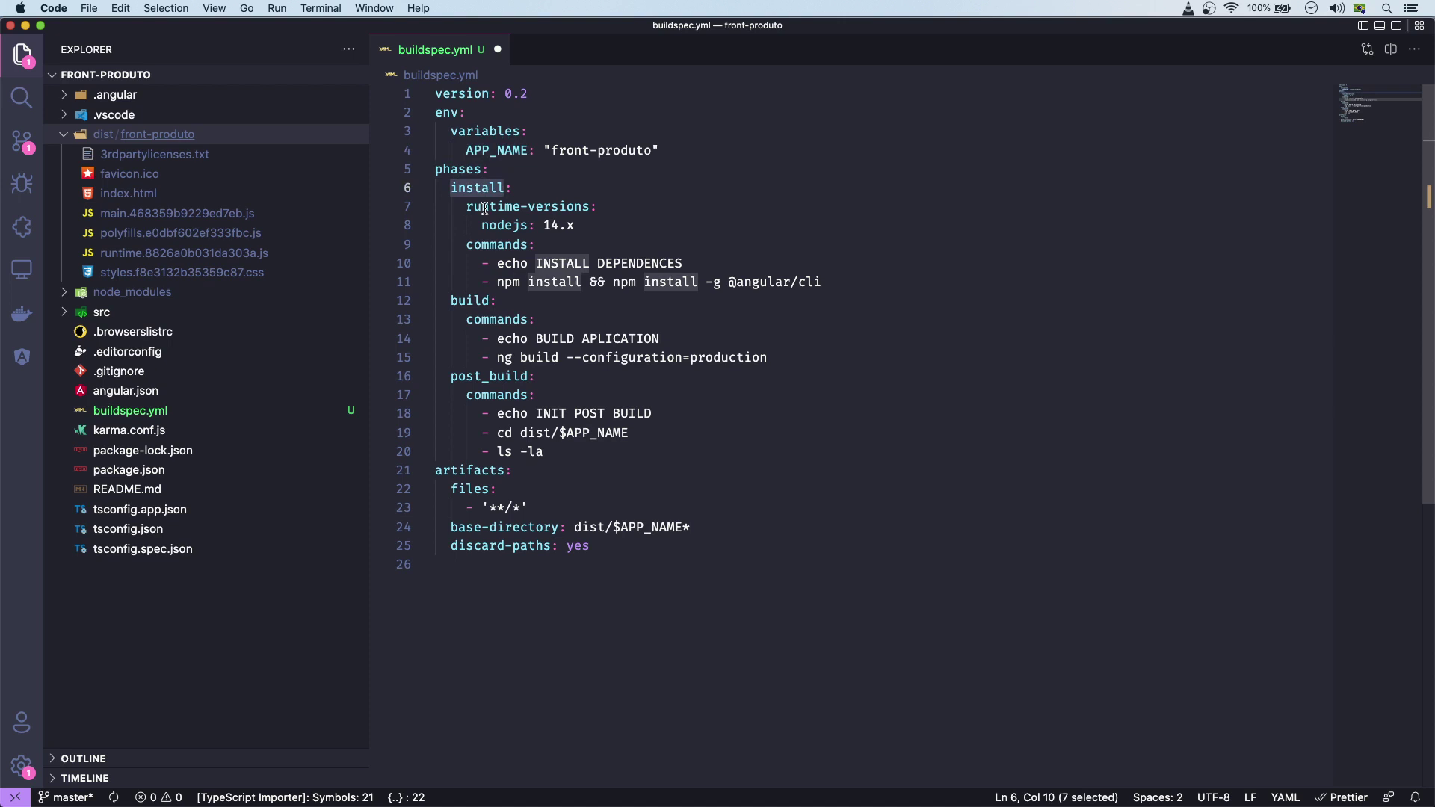
drag(459, 207, 585, 219)
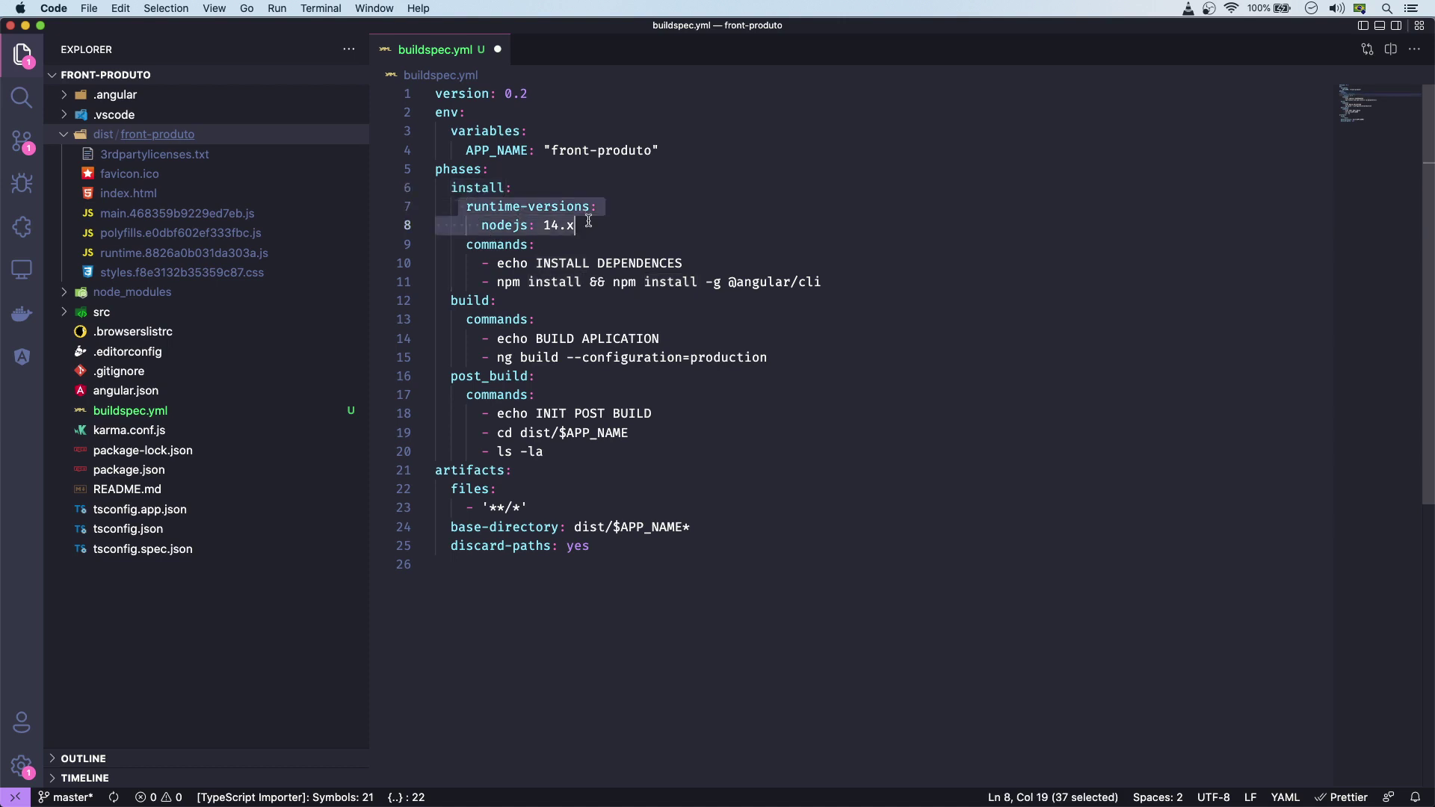
double_click(501, 225)
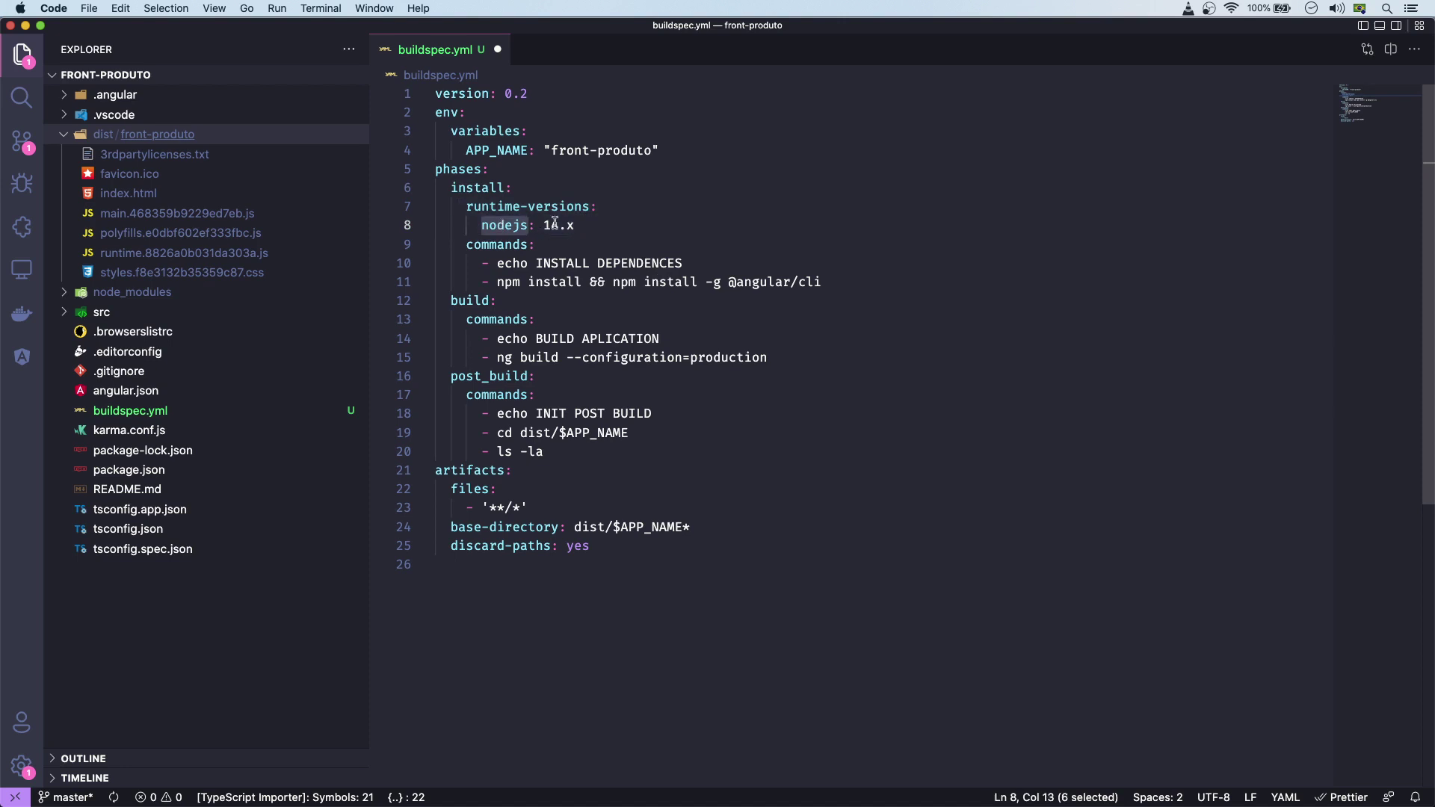
drag(537, 225, 576, 226)
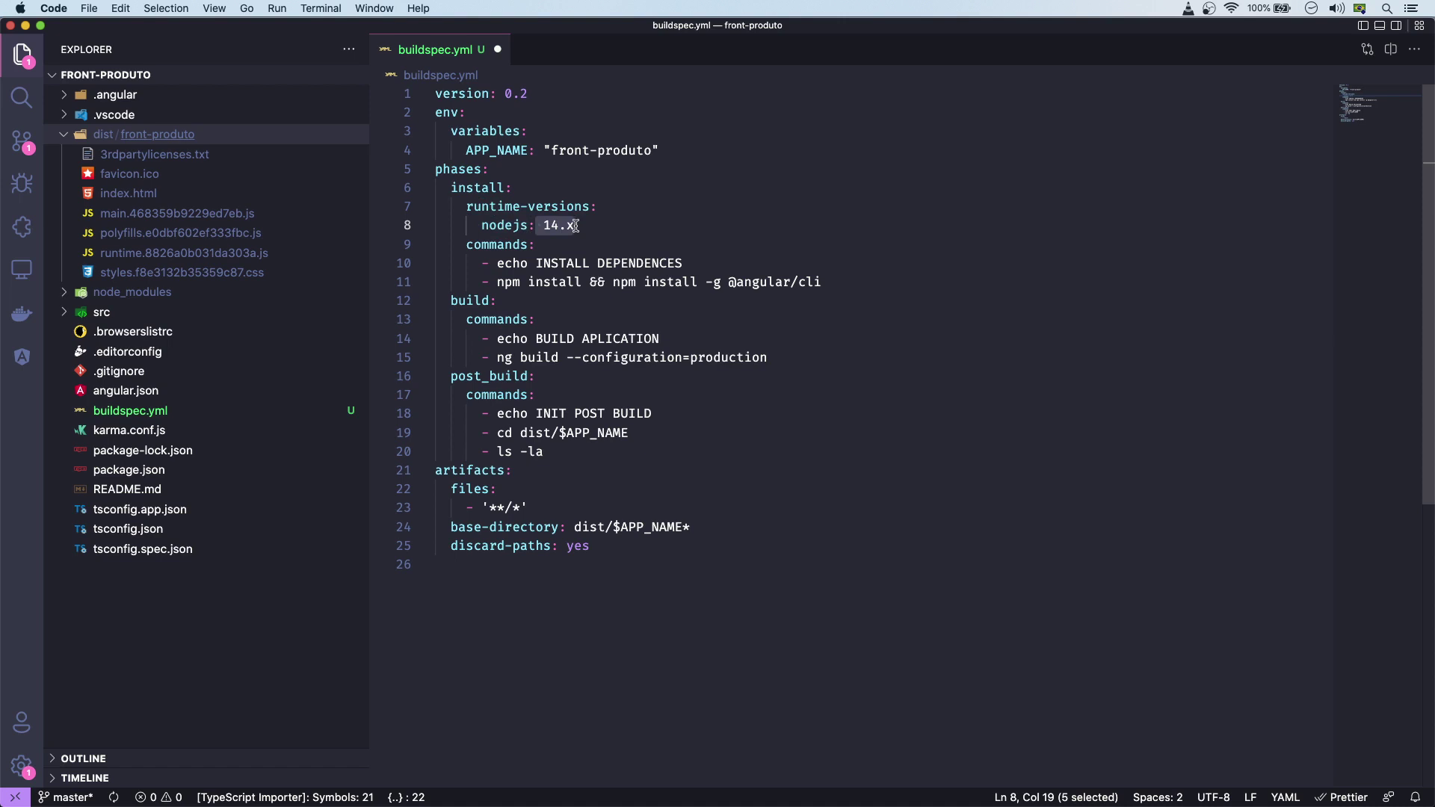
double_click(507, 245)
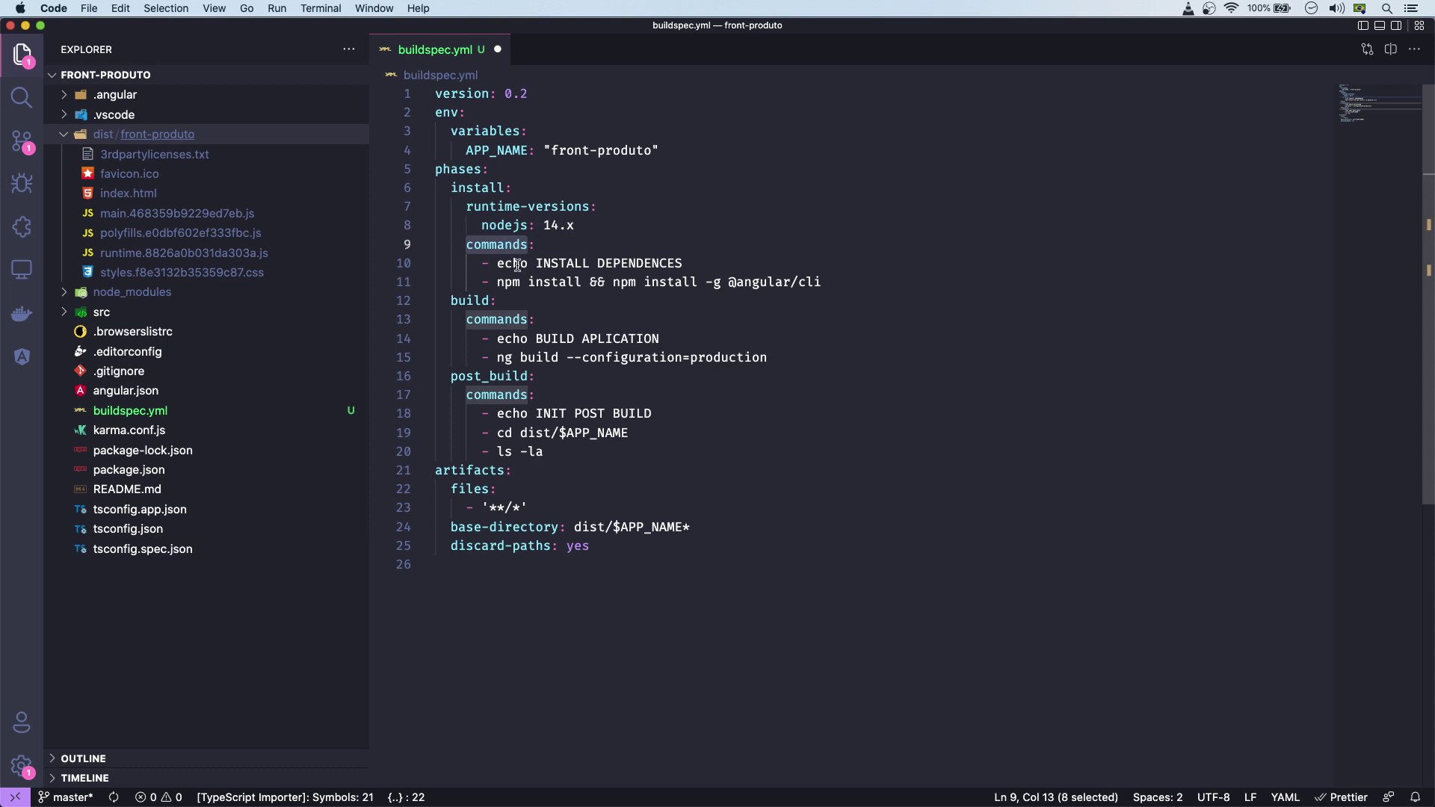
double_click(519, 263)
drag(697, 263, 536, 263)
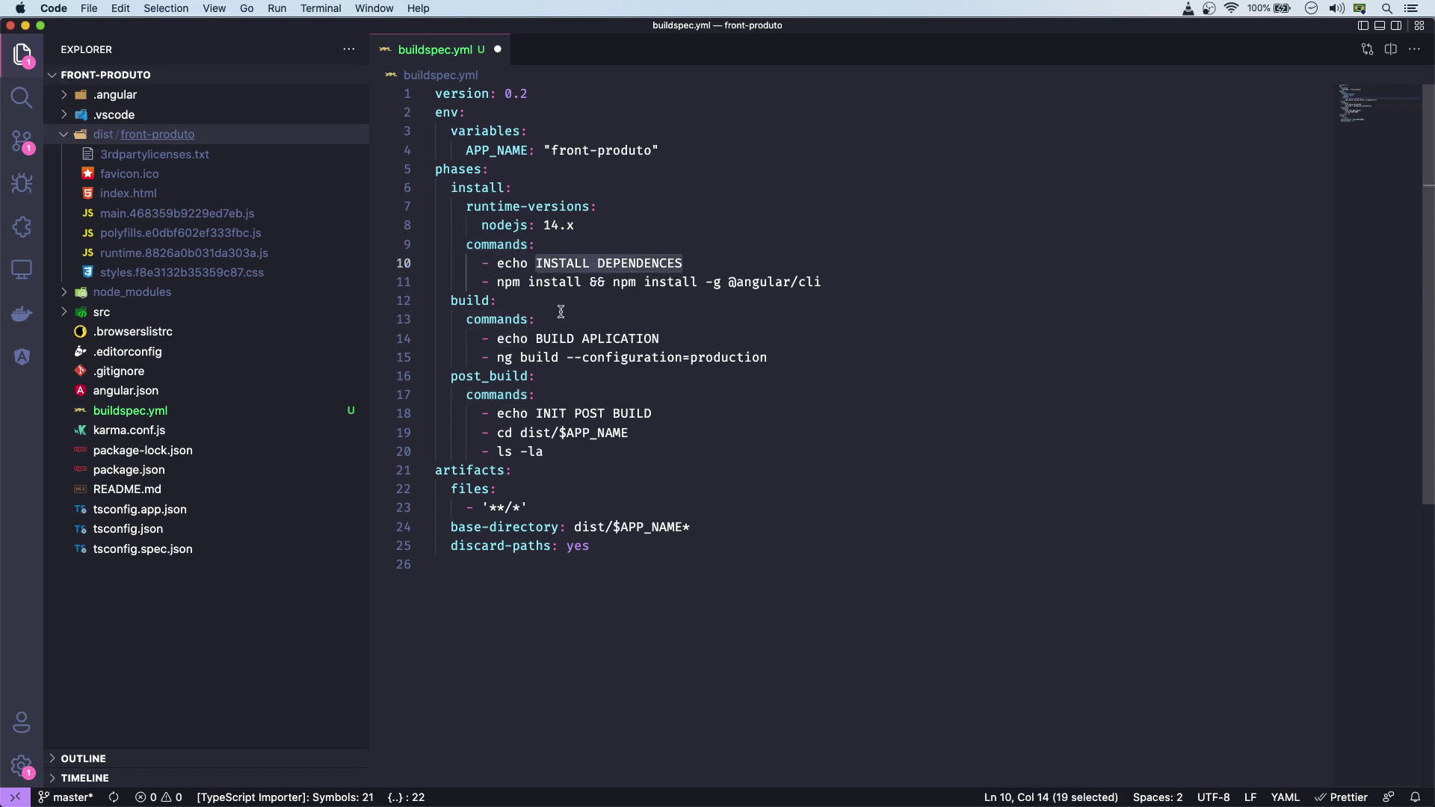
drag(497, 283, 661, 287)
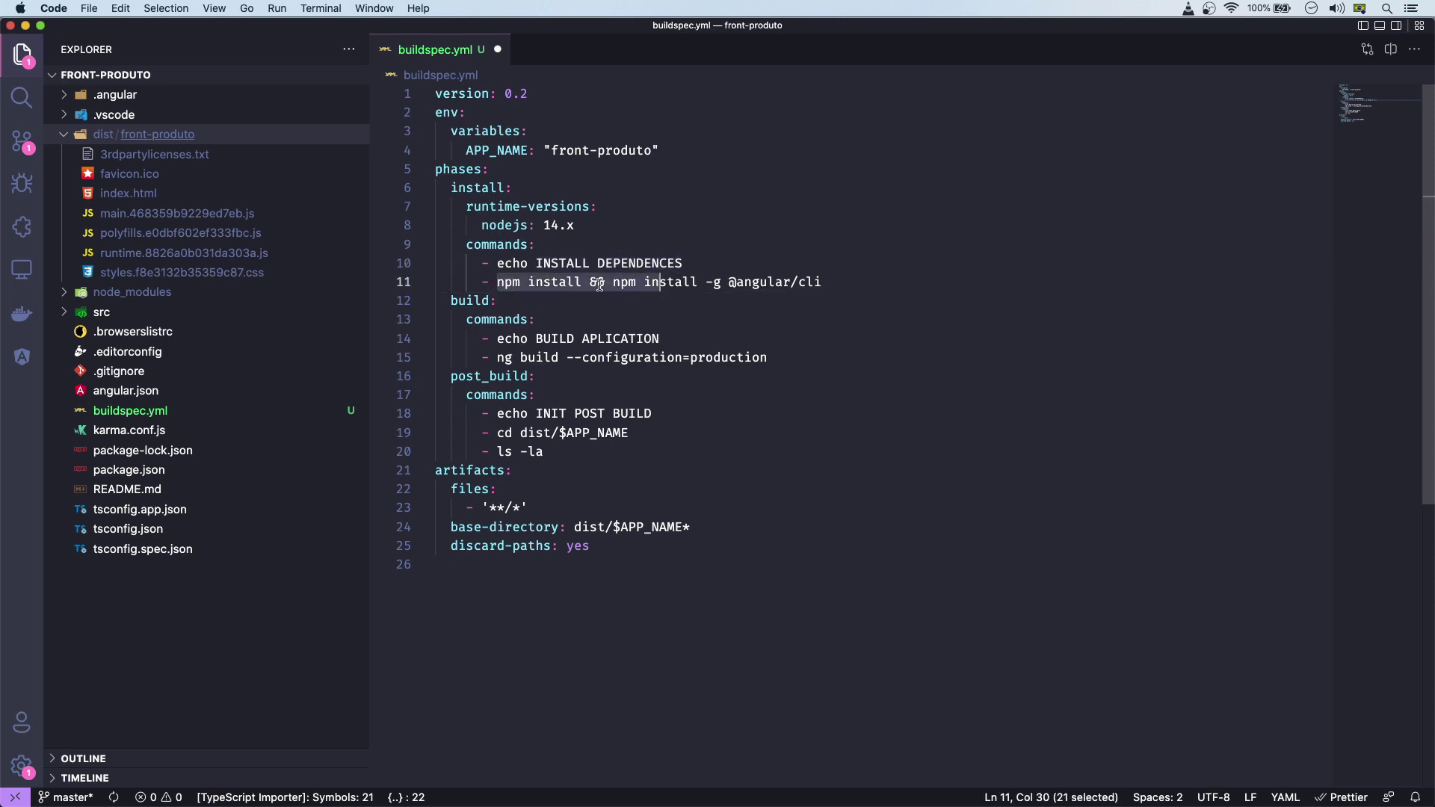
click(711, 300)
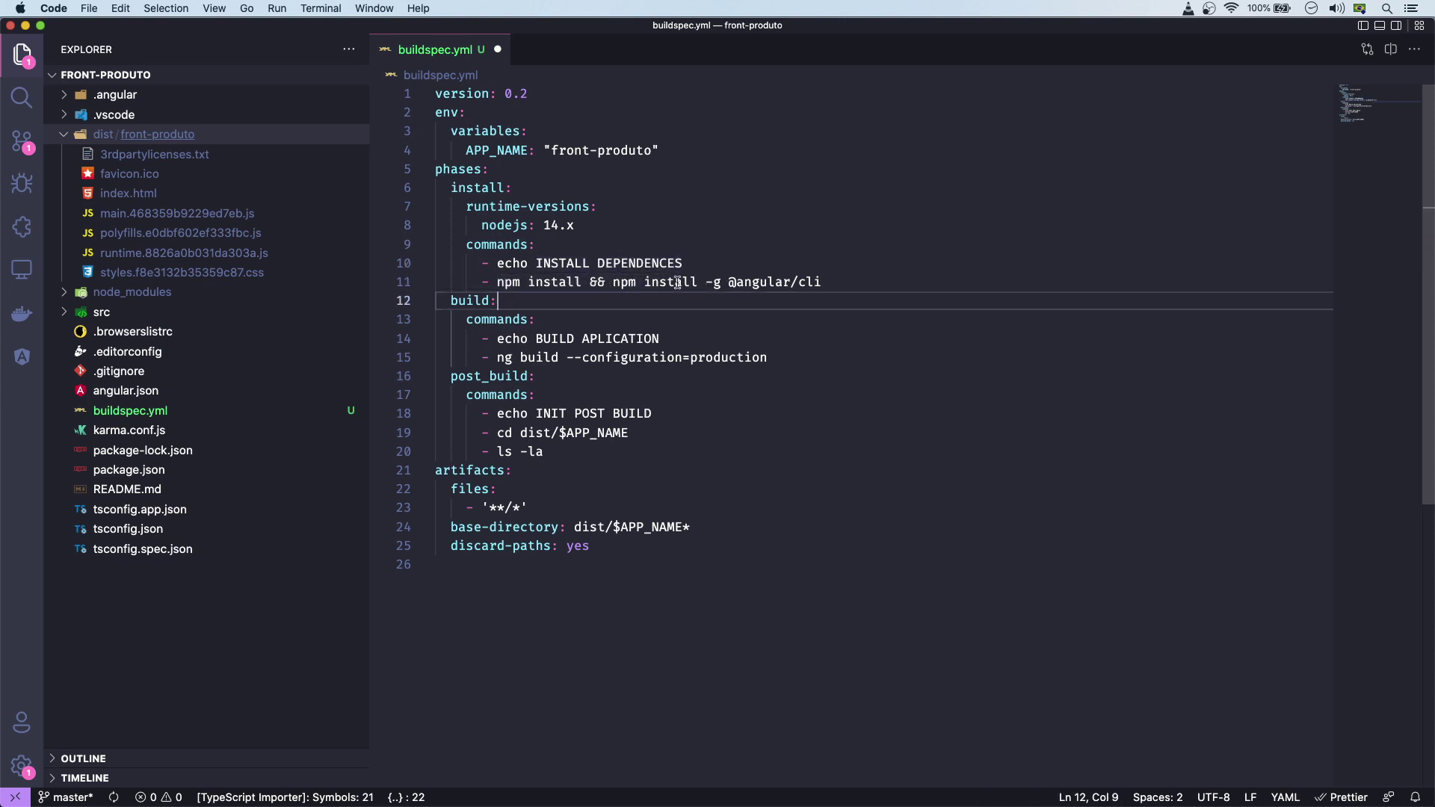
drag(613, 283, 822, 282)
click(709, 282)
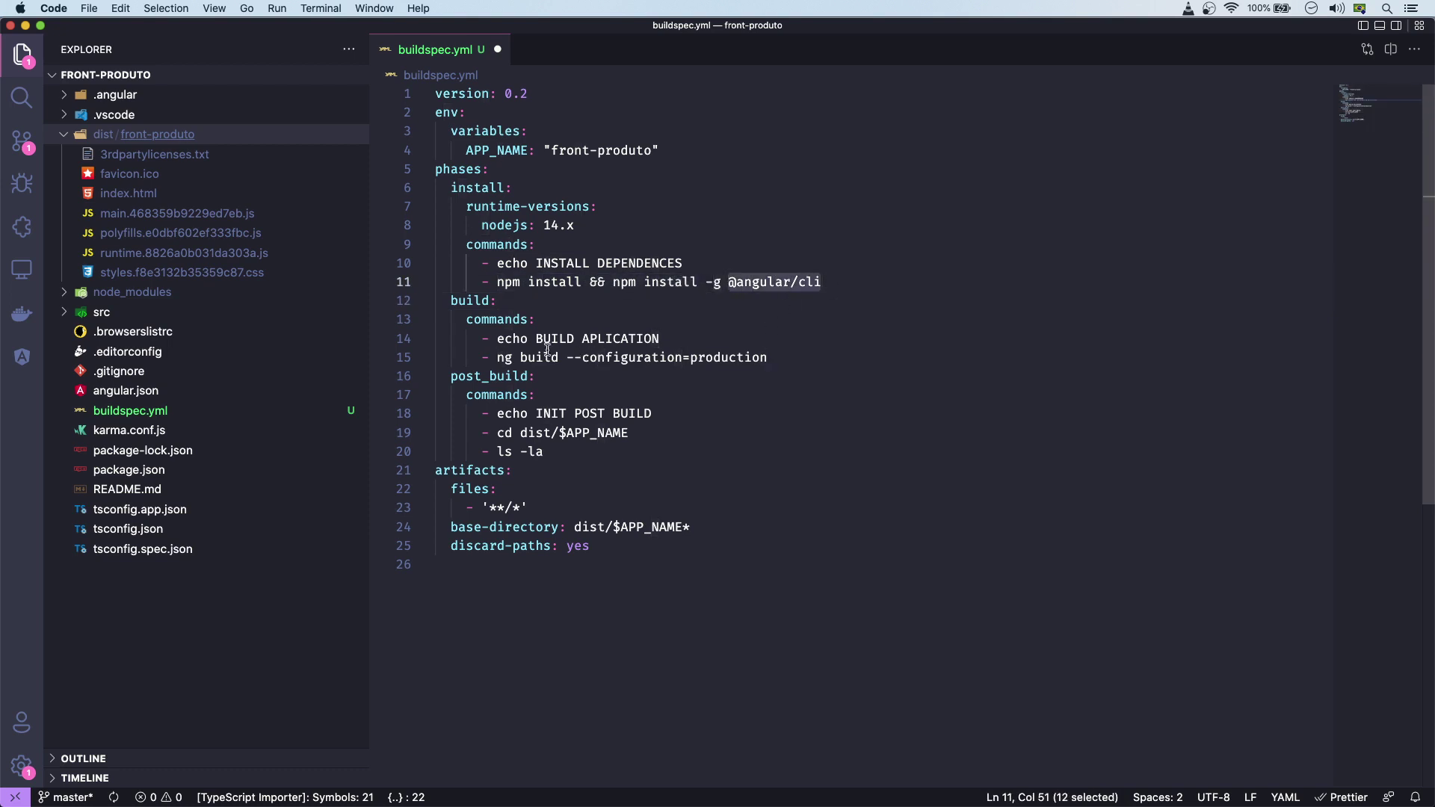
double_click(478, 193)
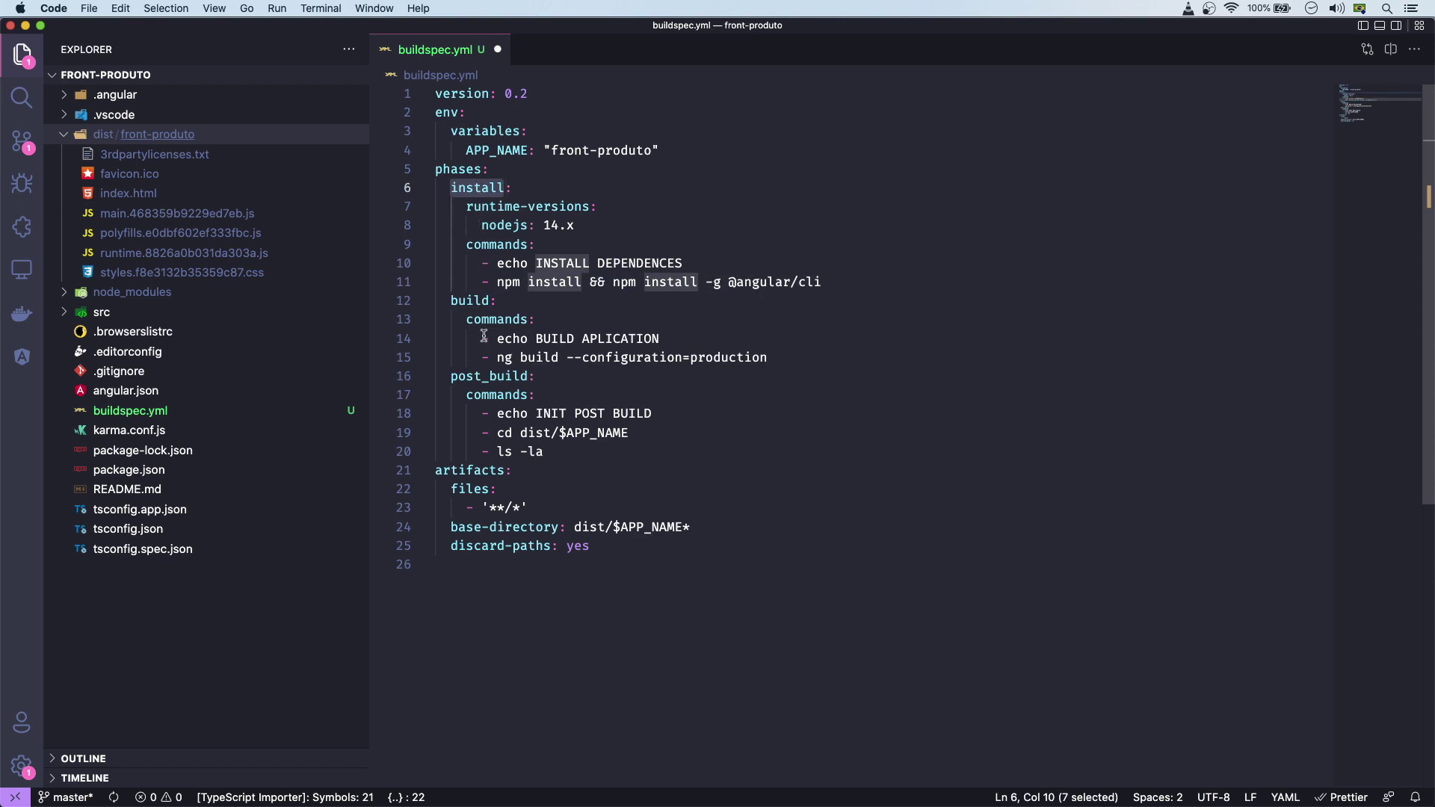
Examine the build phase of buildspec.yml and its ng build command with the production configuration.
double_click(473, 301)
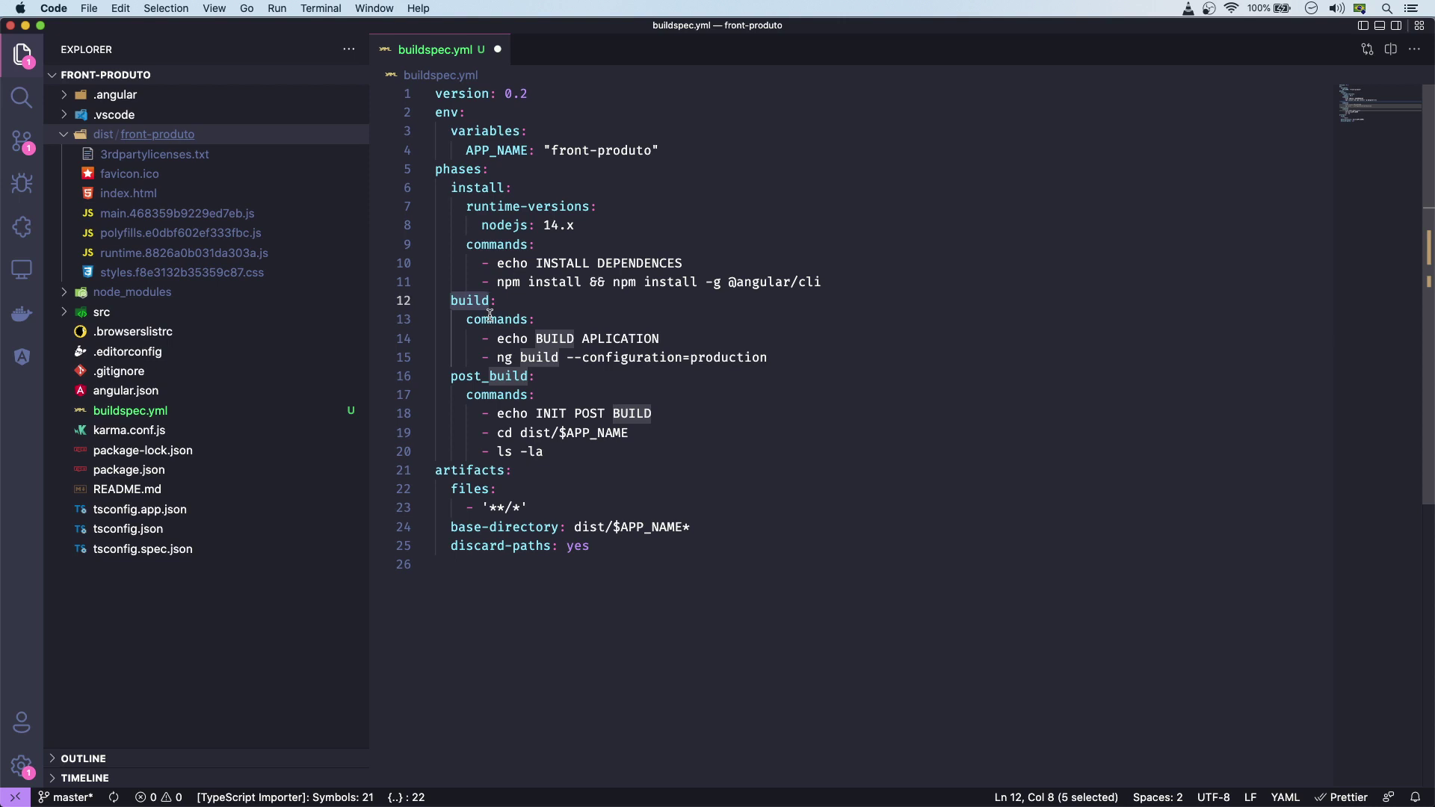
click(529, 302)
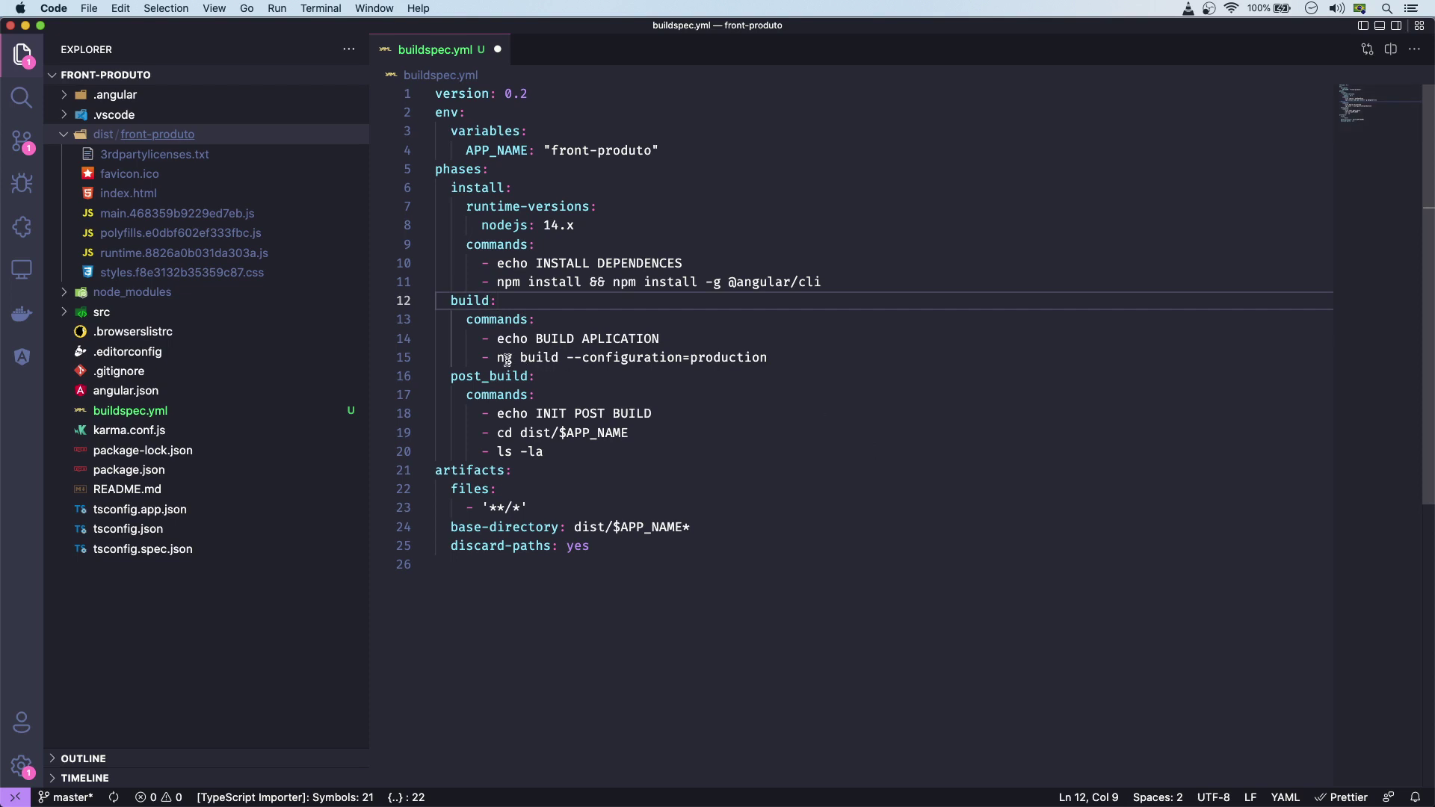
drag(498, 357, 772, 358)
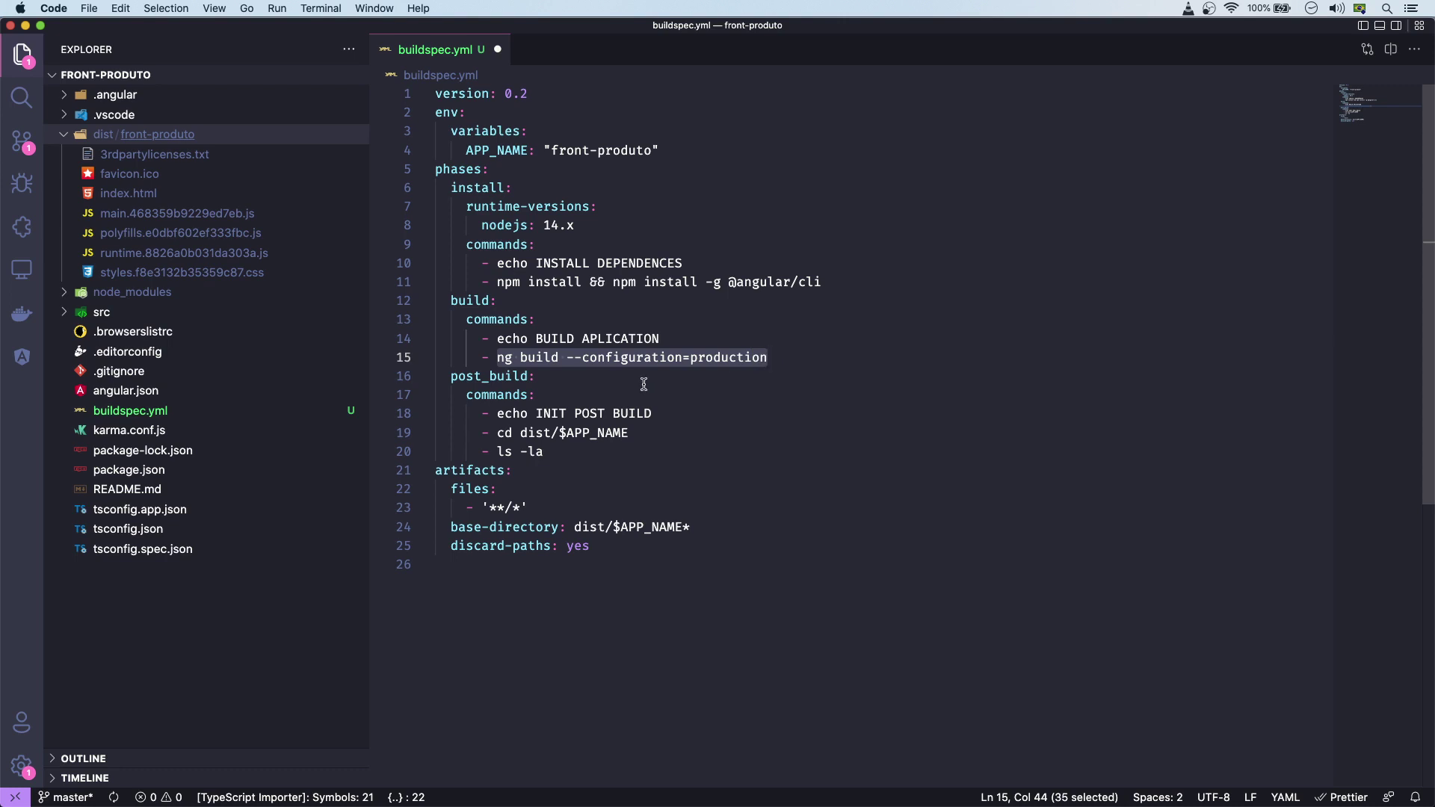
double_click(737, 357)
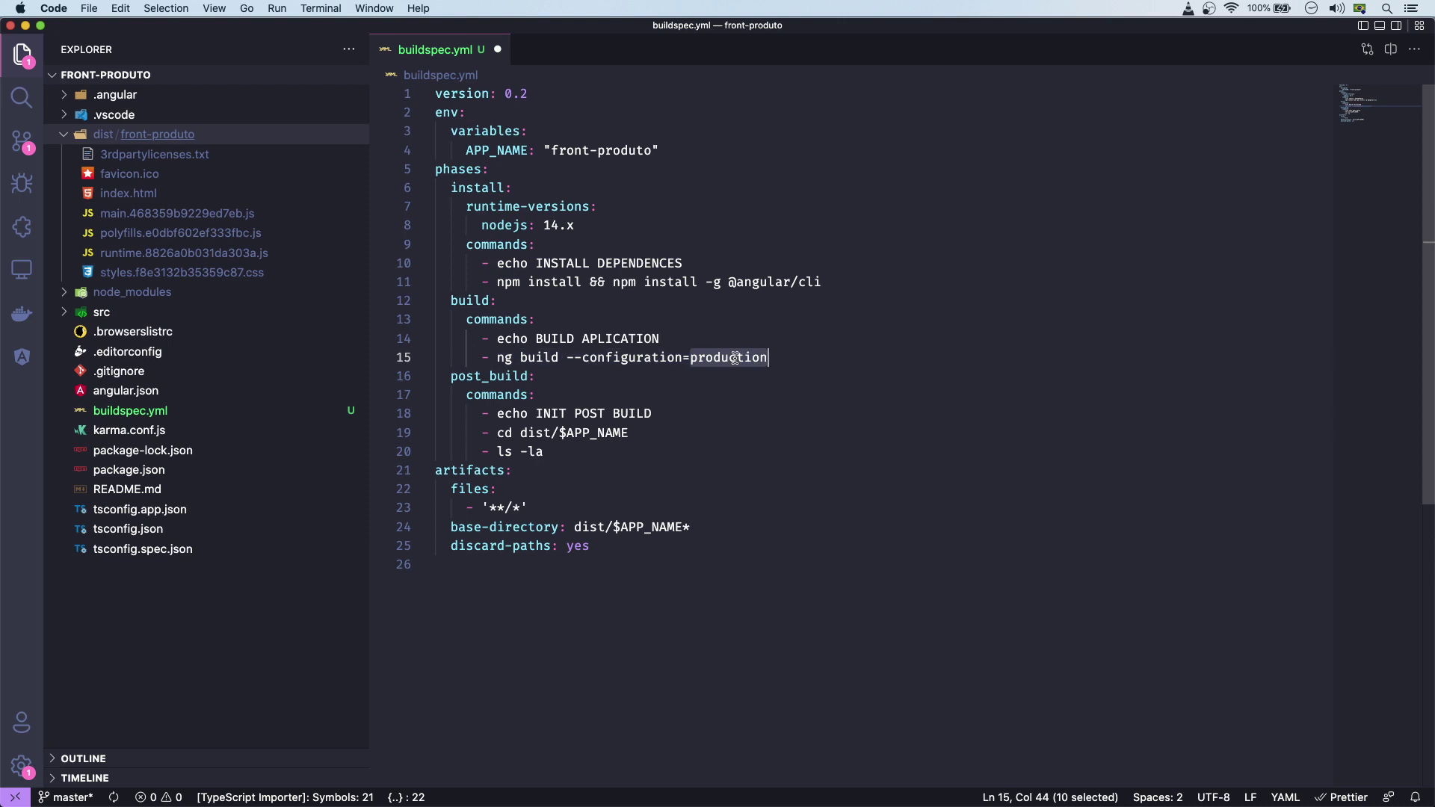
double_click(469, 301)
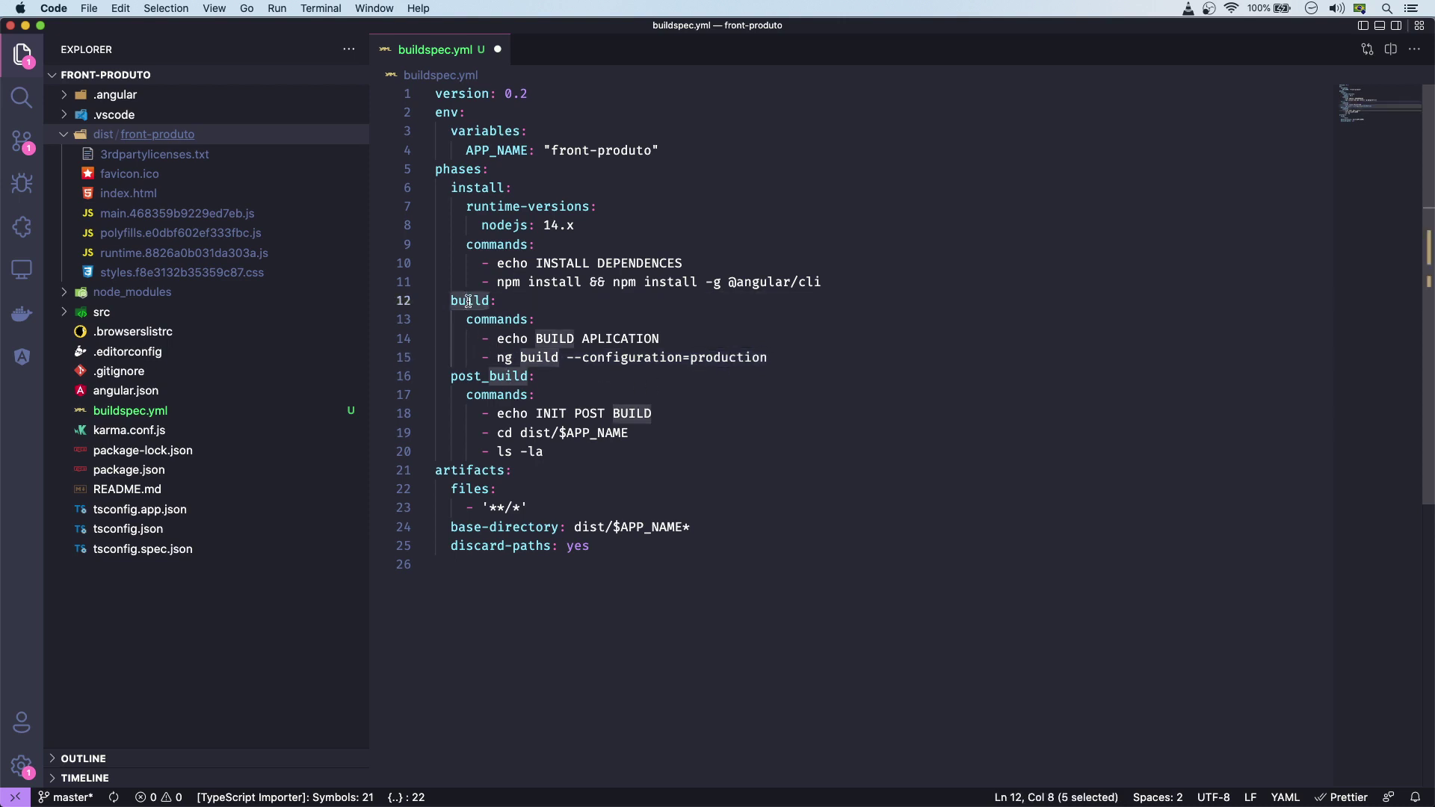
Examine the post_build commands in buildspec.yml and retrace how they follow the install and build commands.
double_click(479, 378)
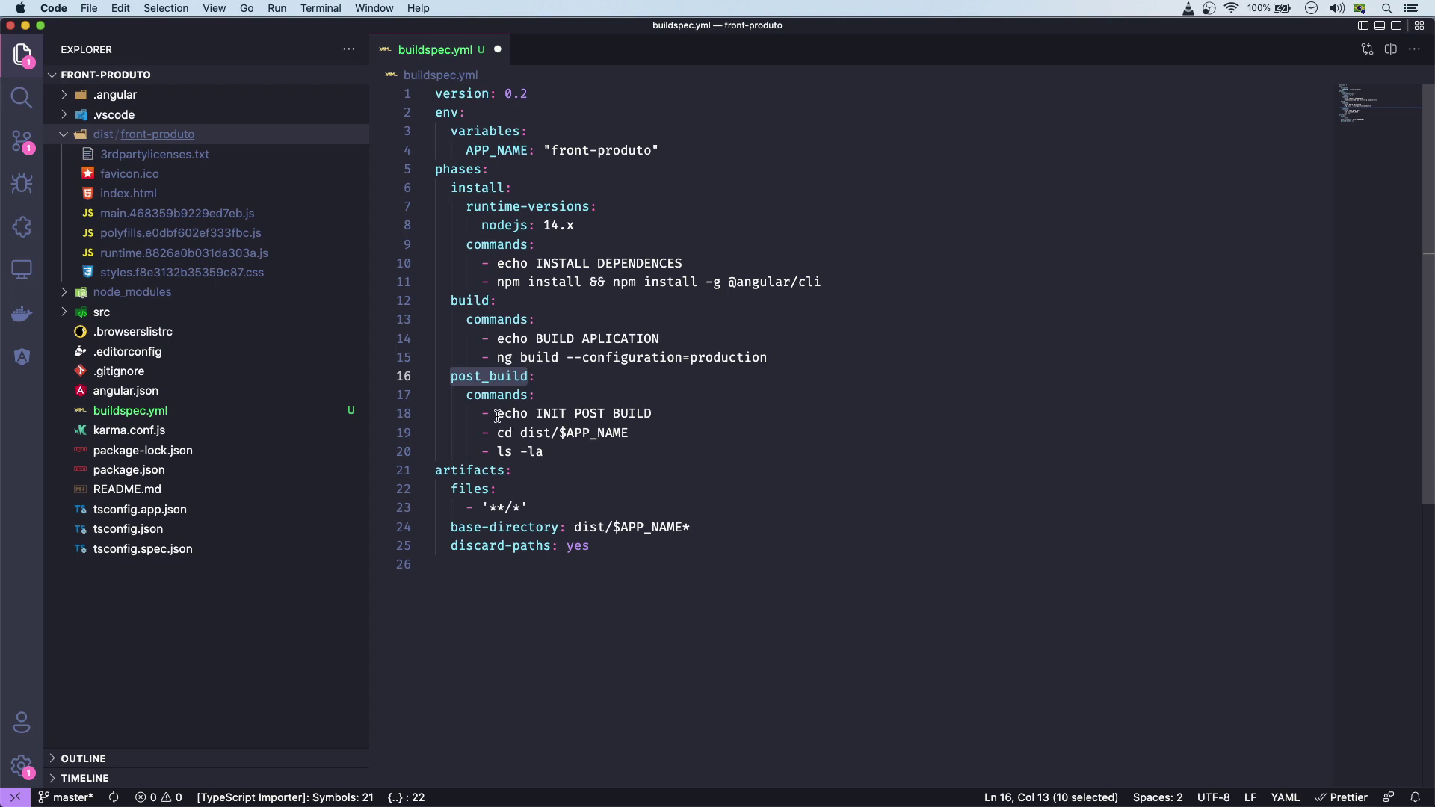
drag(496, 413, 636, 413)
drag(497, 433, 629, 433)
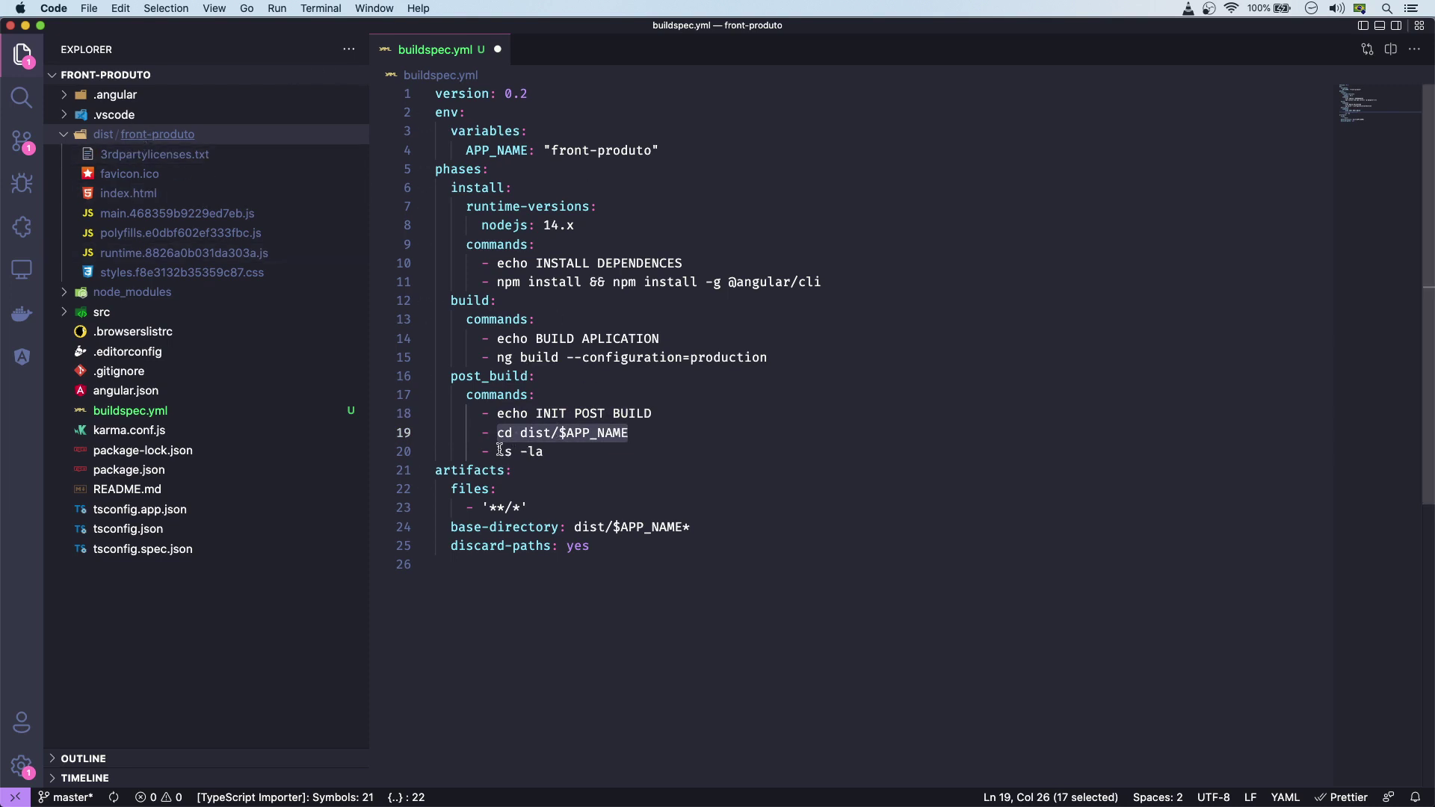
drag(498, 452, 545, 453)
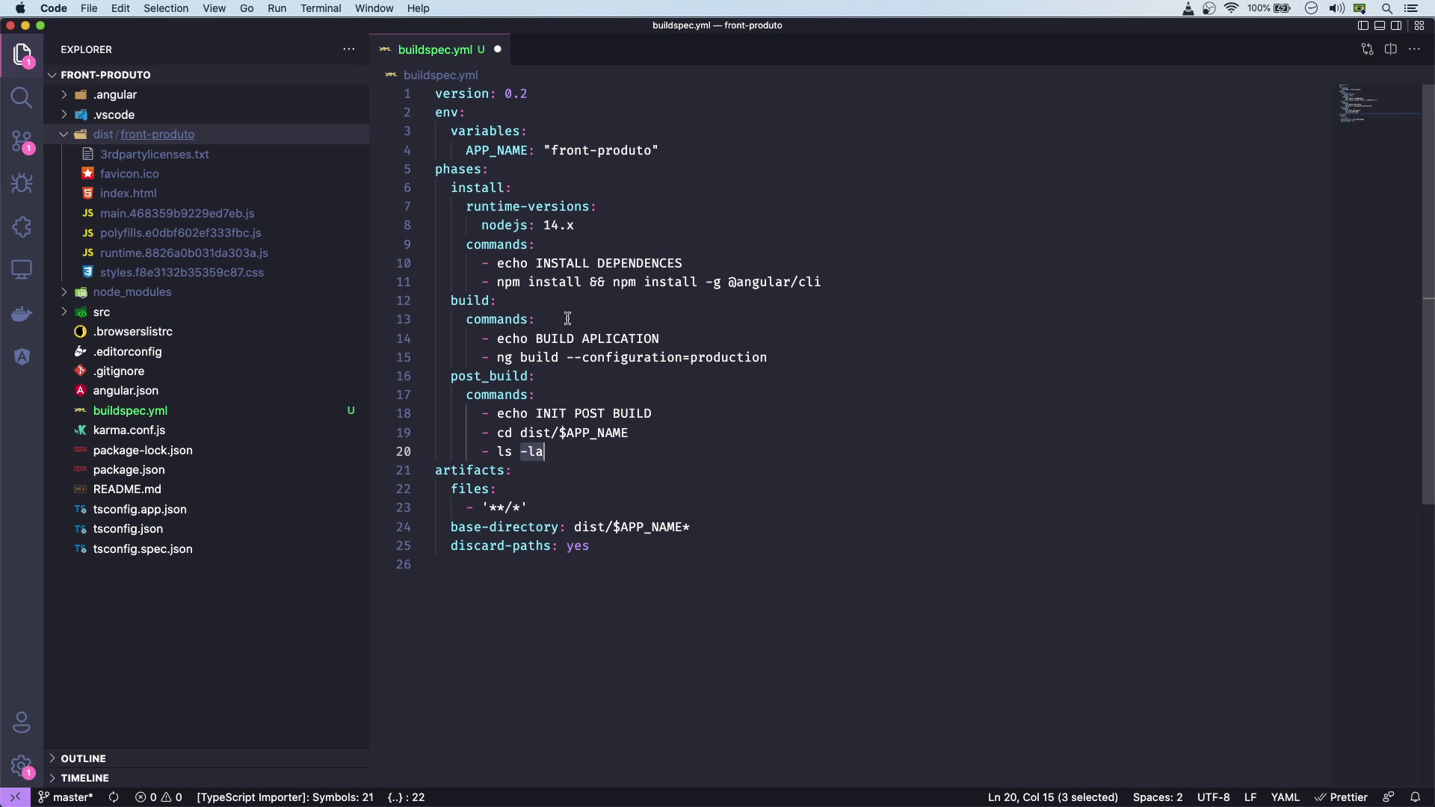
click(551, 283)
double_click(551, 283)
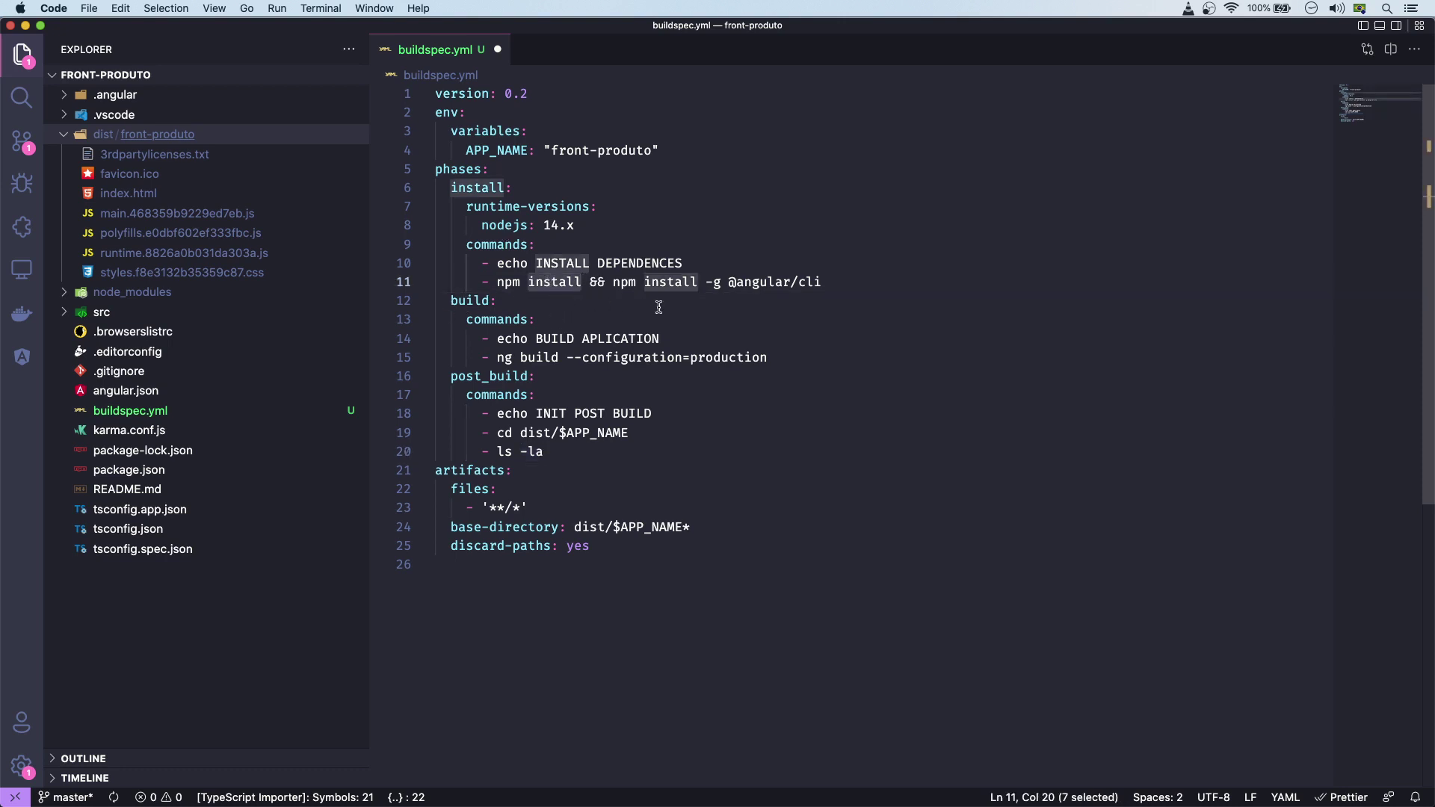
double_click(551, 357)
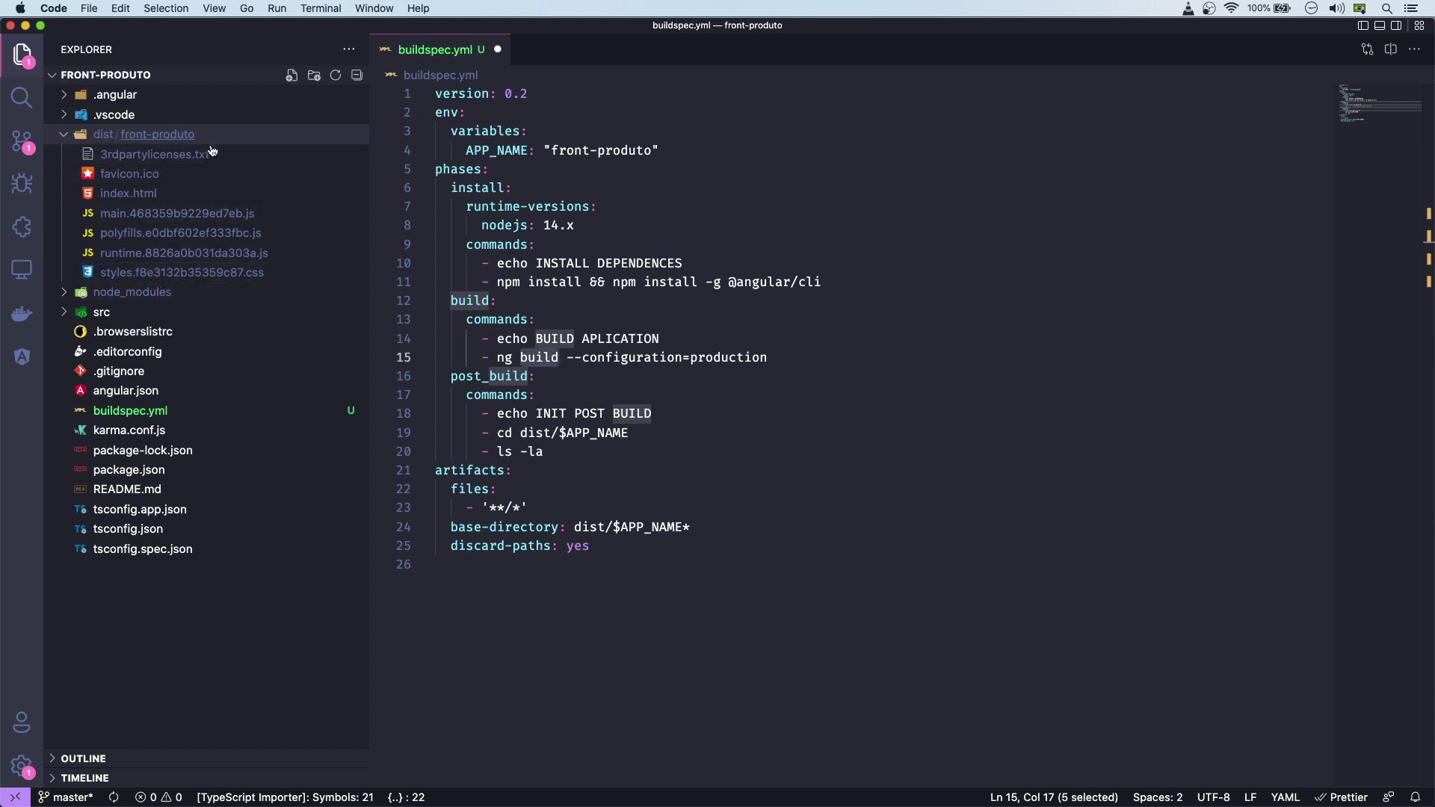
double_click(521, 438)
drag(521, 438, 628, 434)
drag(497, 452, 530, 452)
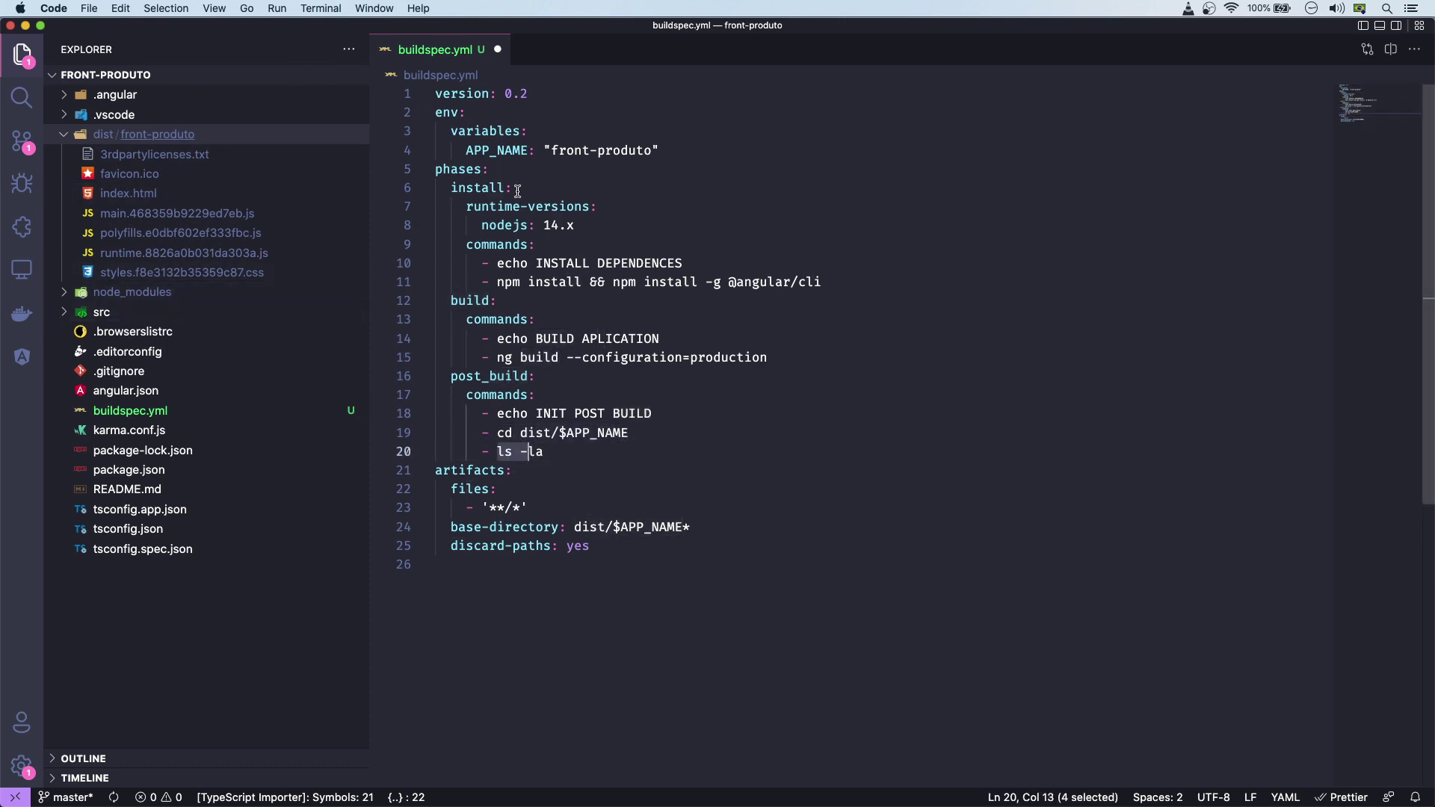
click(724, 245)
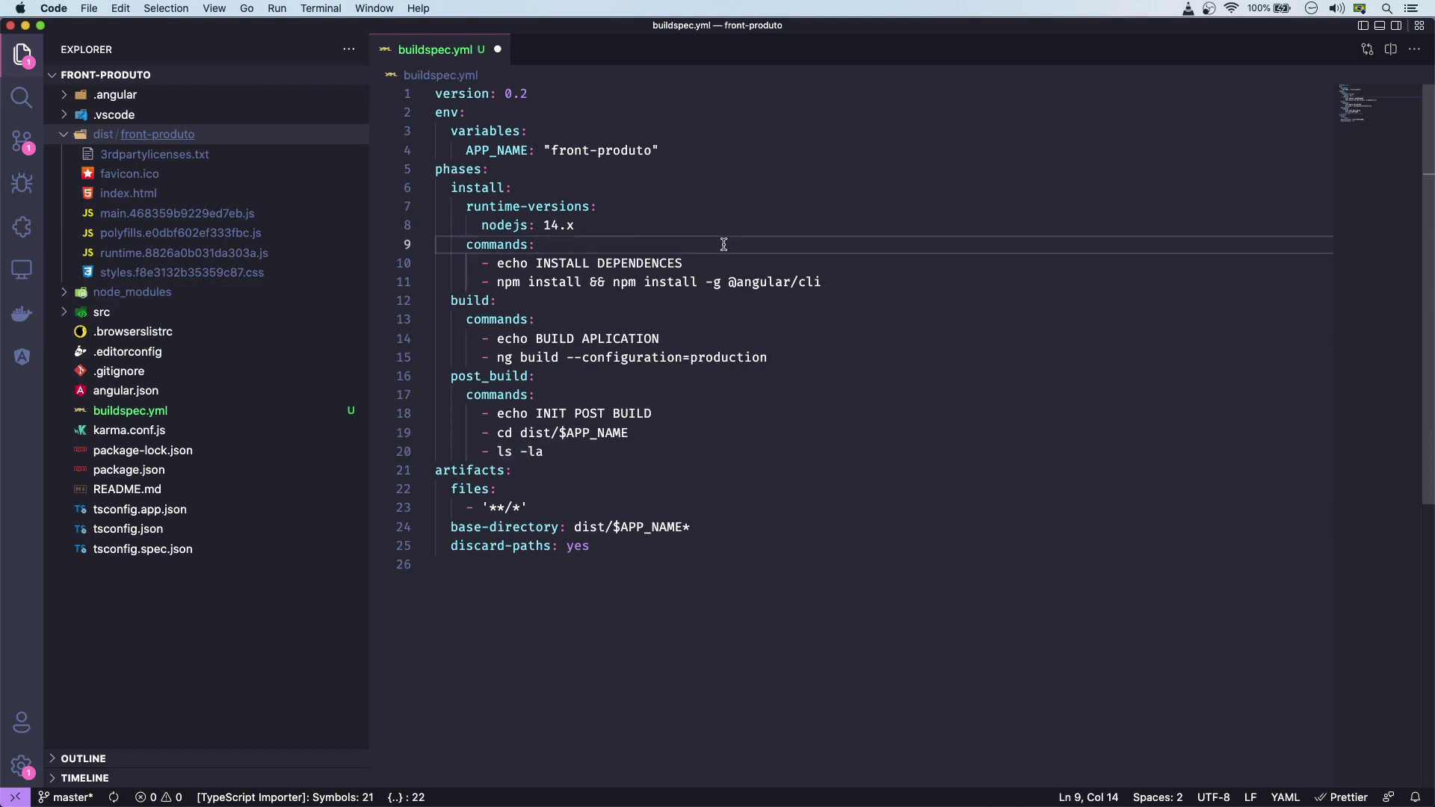
Examine the artifacts section of buildspec.yml, comparing the base-directory's $APP_NAME reference with the APP_NAME variable.
double_click(471, 471)
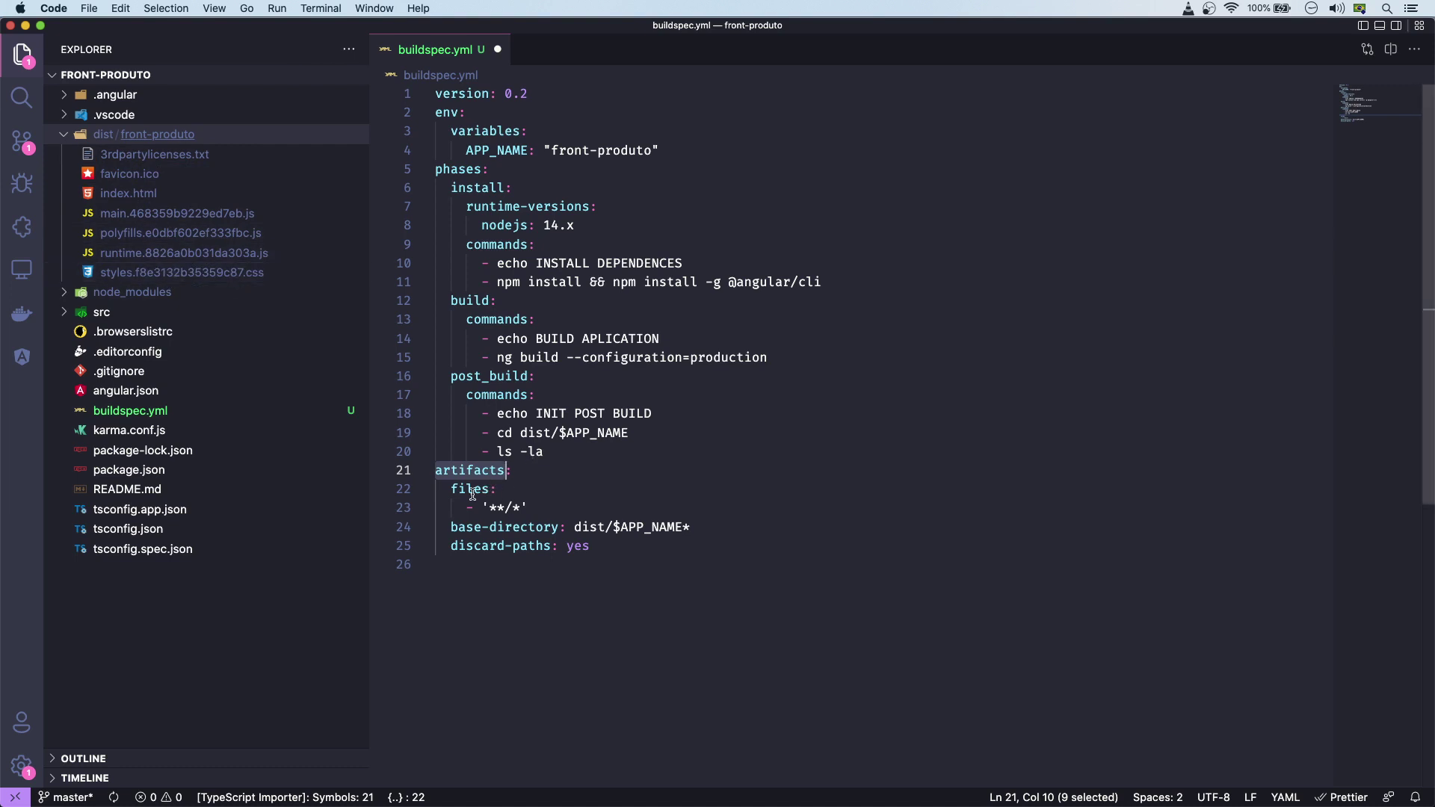
drag(451, 489, 514, 509)
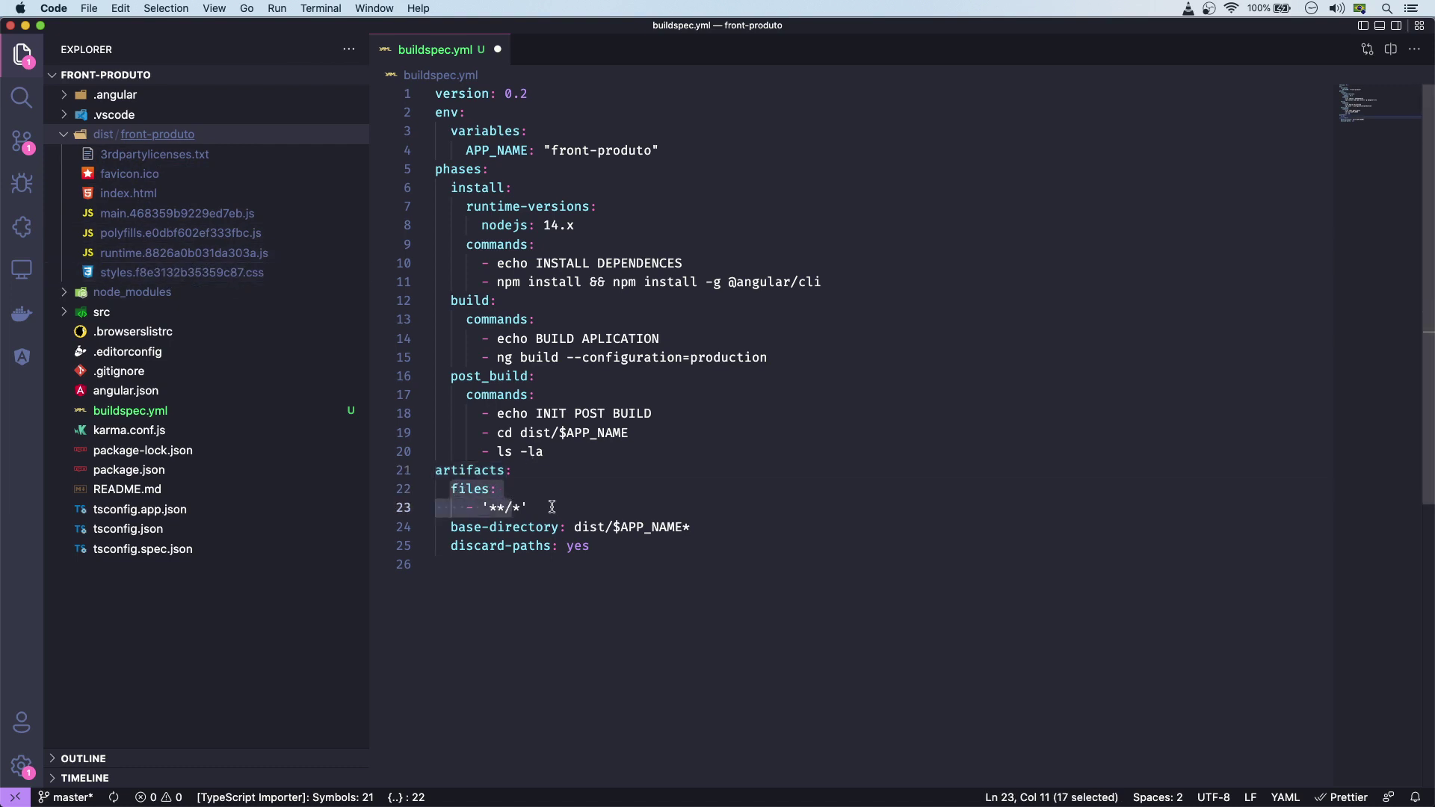
click(555, 509)
double_click(548, 527)
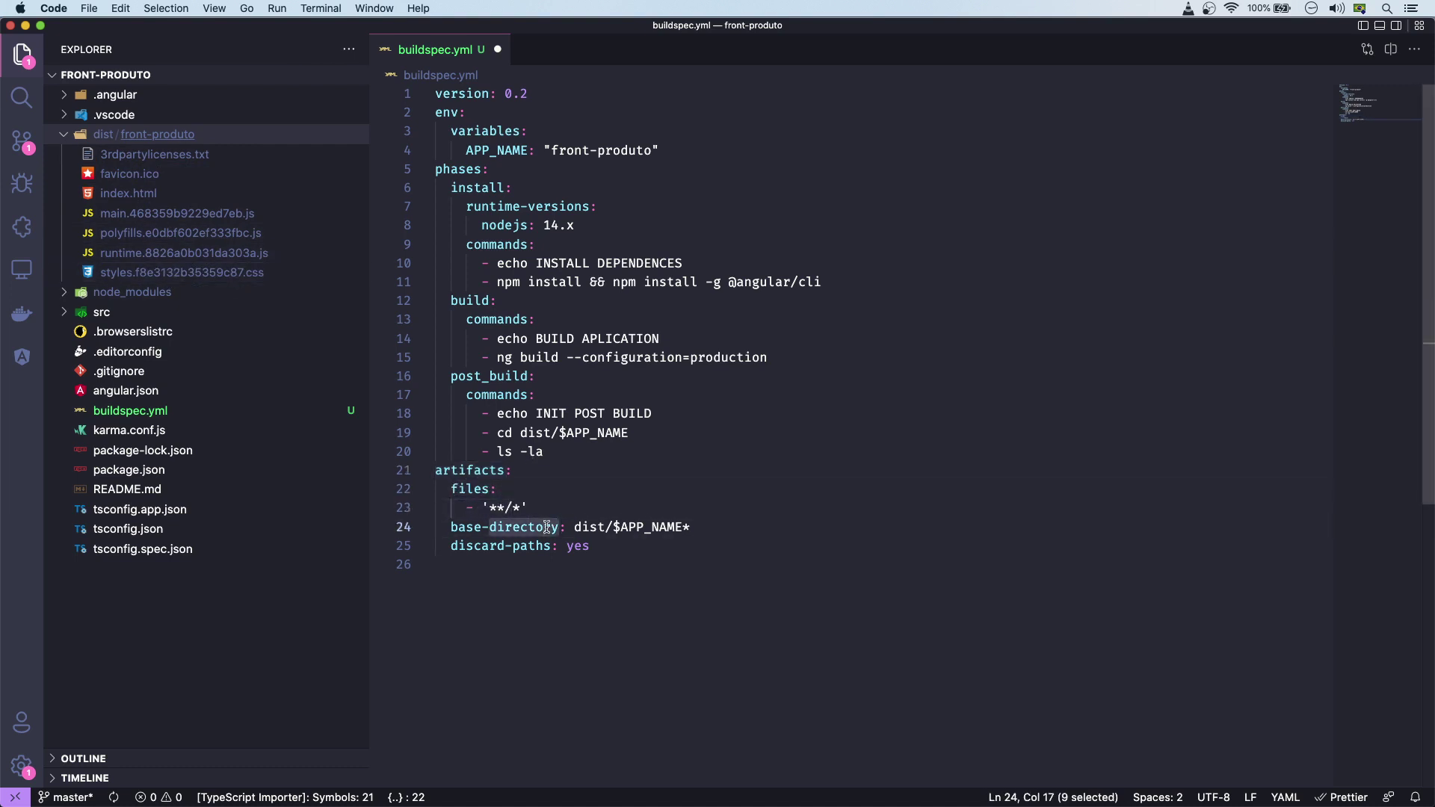
click(600, 527)
drag(613, 527, 683, 527)
drag(551, 150, 568, 151)
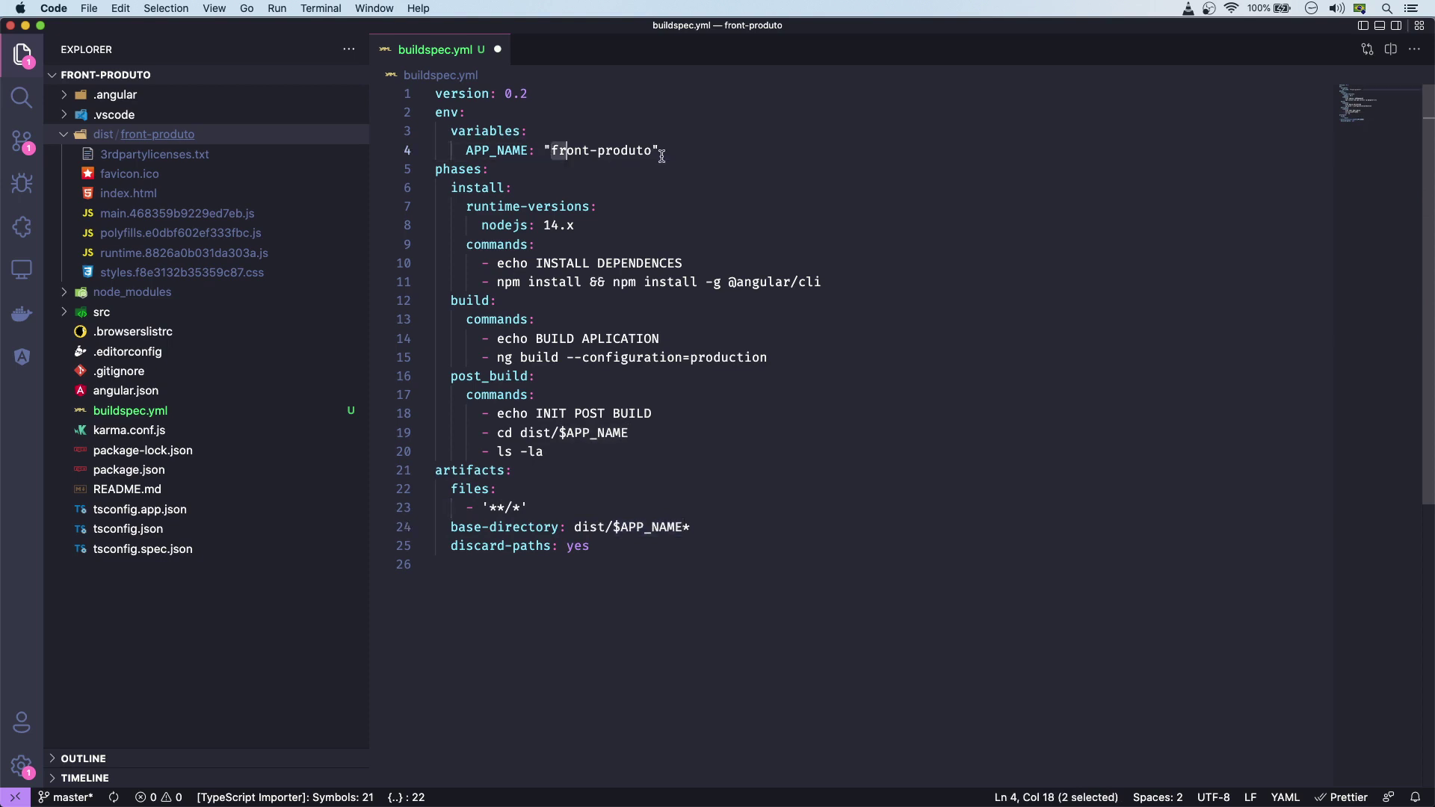
drag(661, 155, 662, 154)
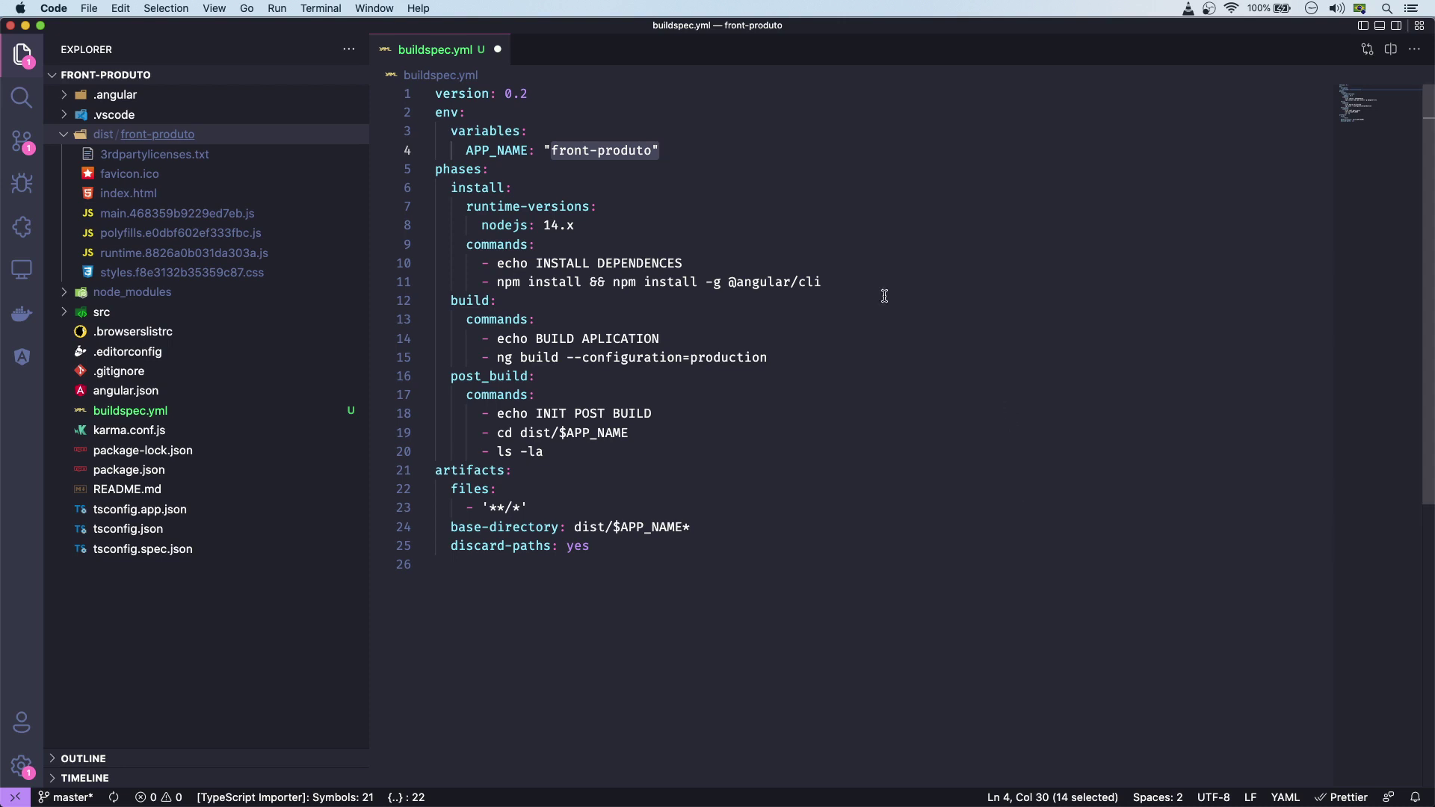
Save buildspec.yml.
click(752, 249)
key(super+s)
click(718, 195)
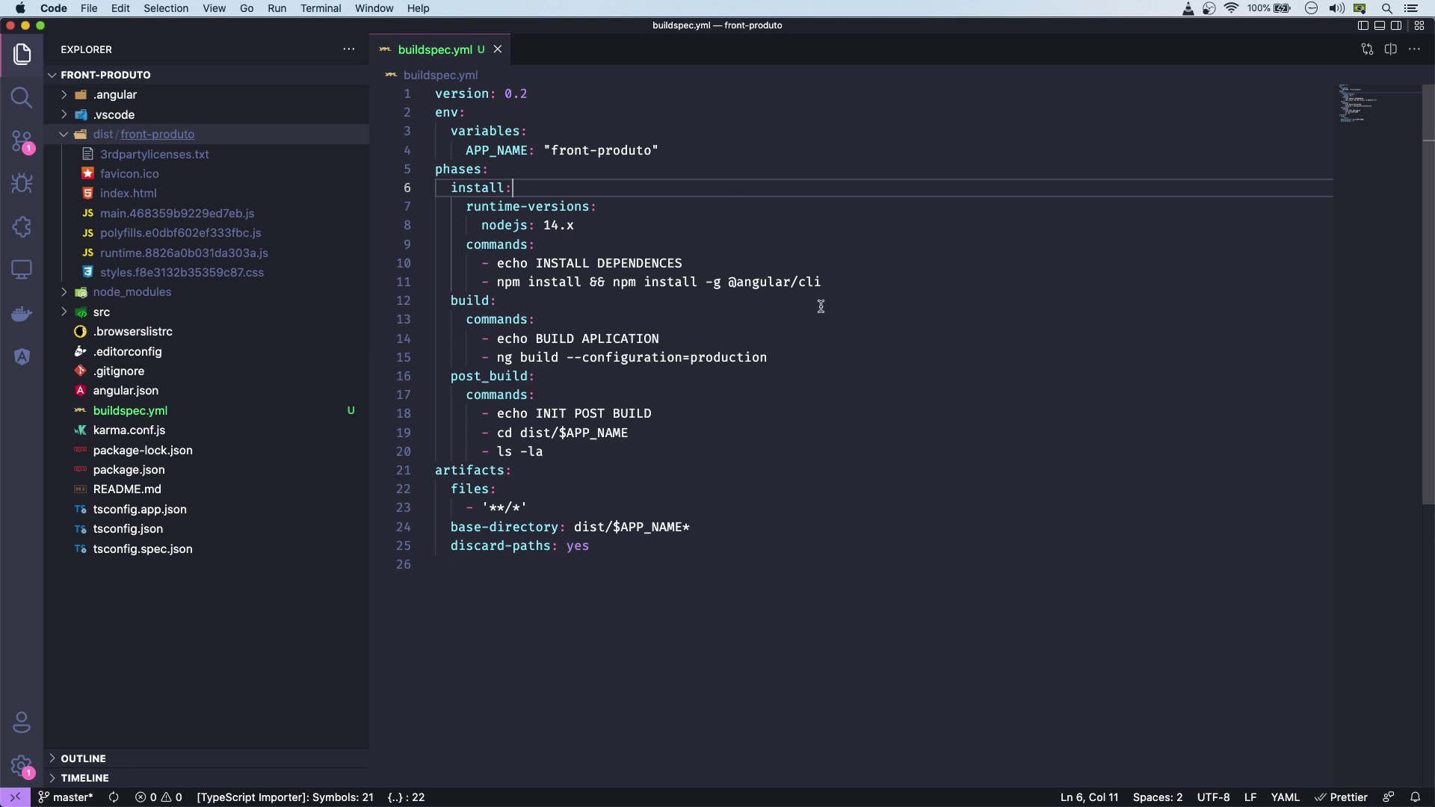
click(691, 228)
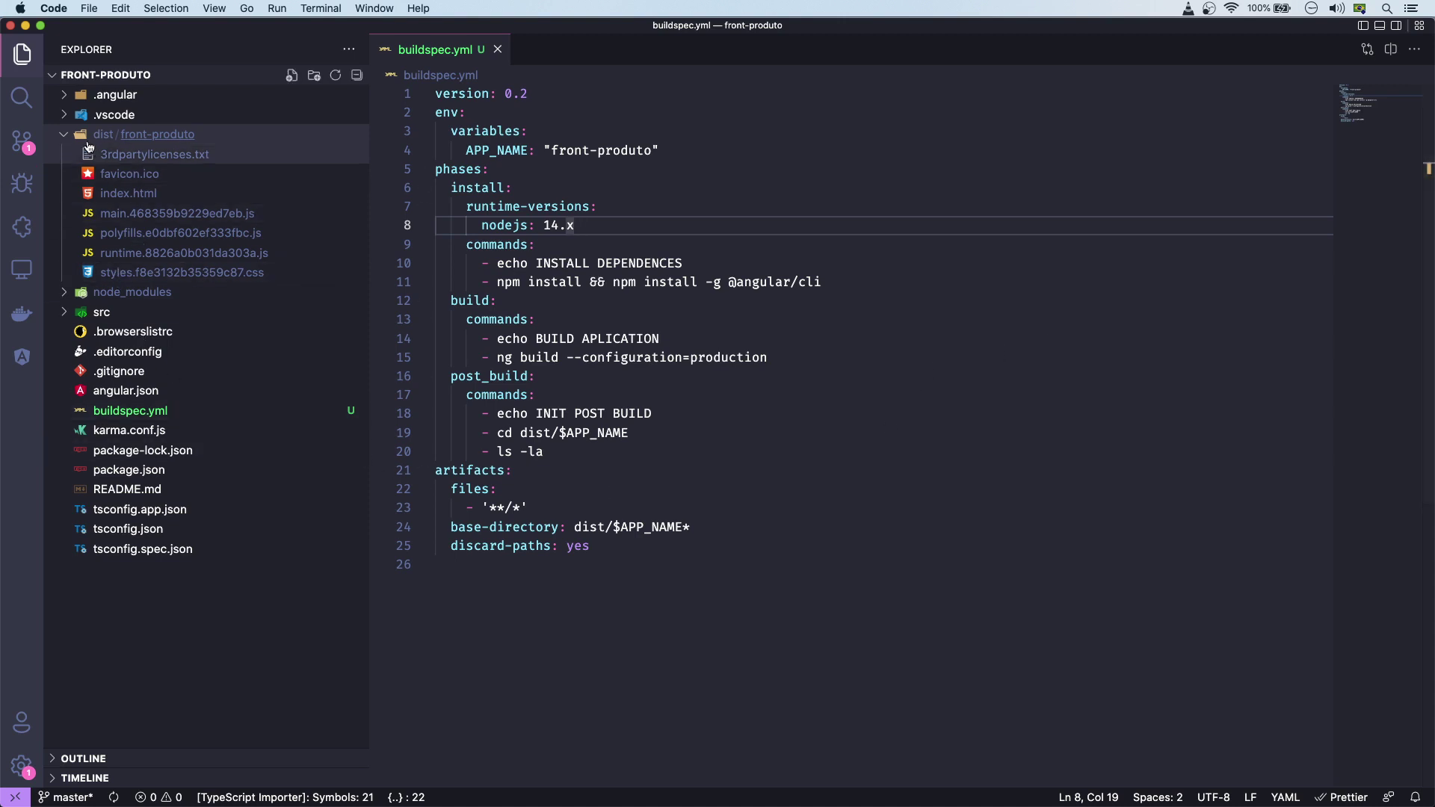
Collapse the dist folder and open nav-bar.component.html from src/app/components/nav-bar.
click(62, 135)
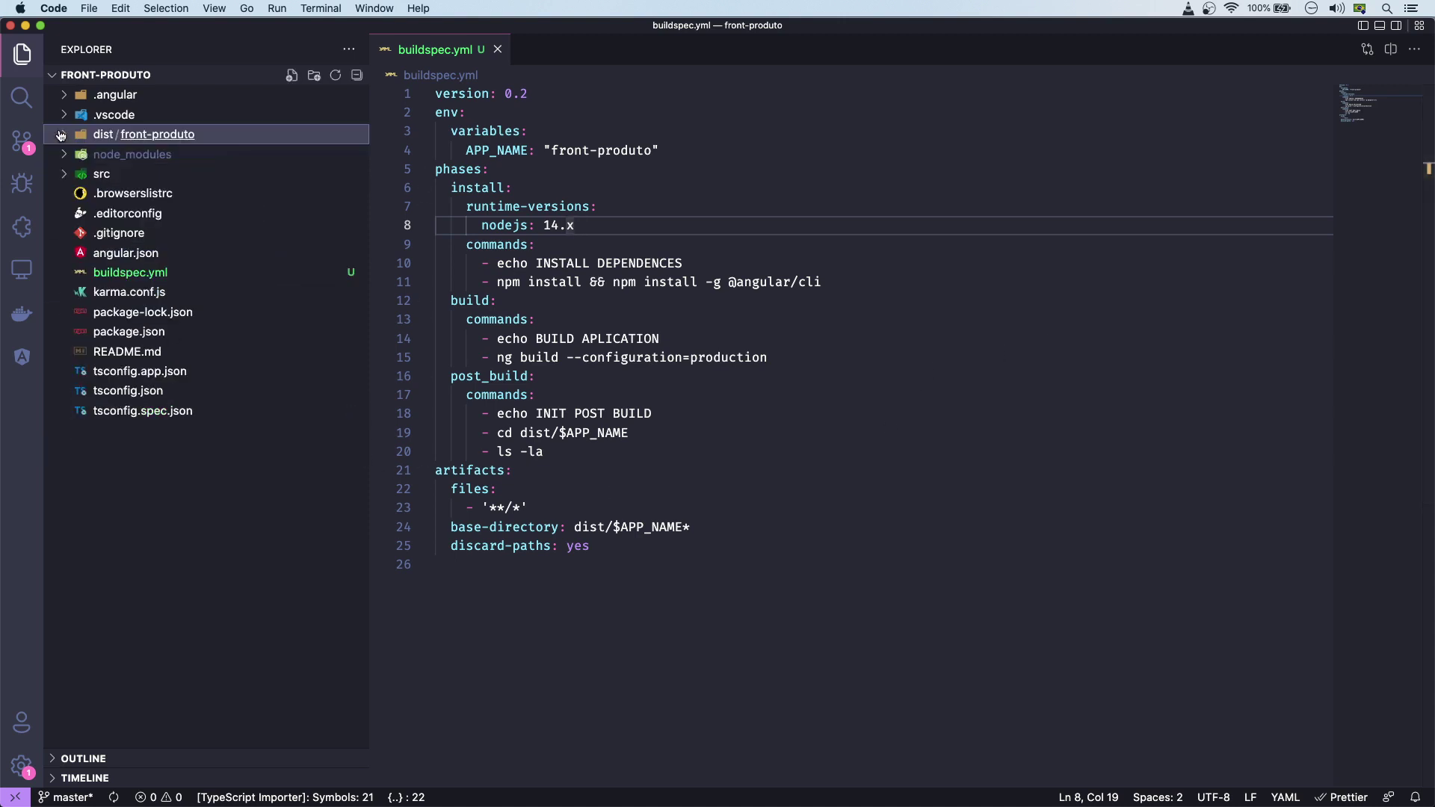
click(65, 174)
click(71, 194)
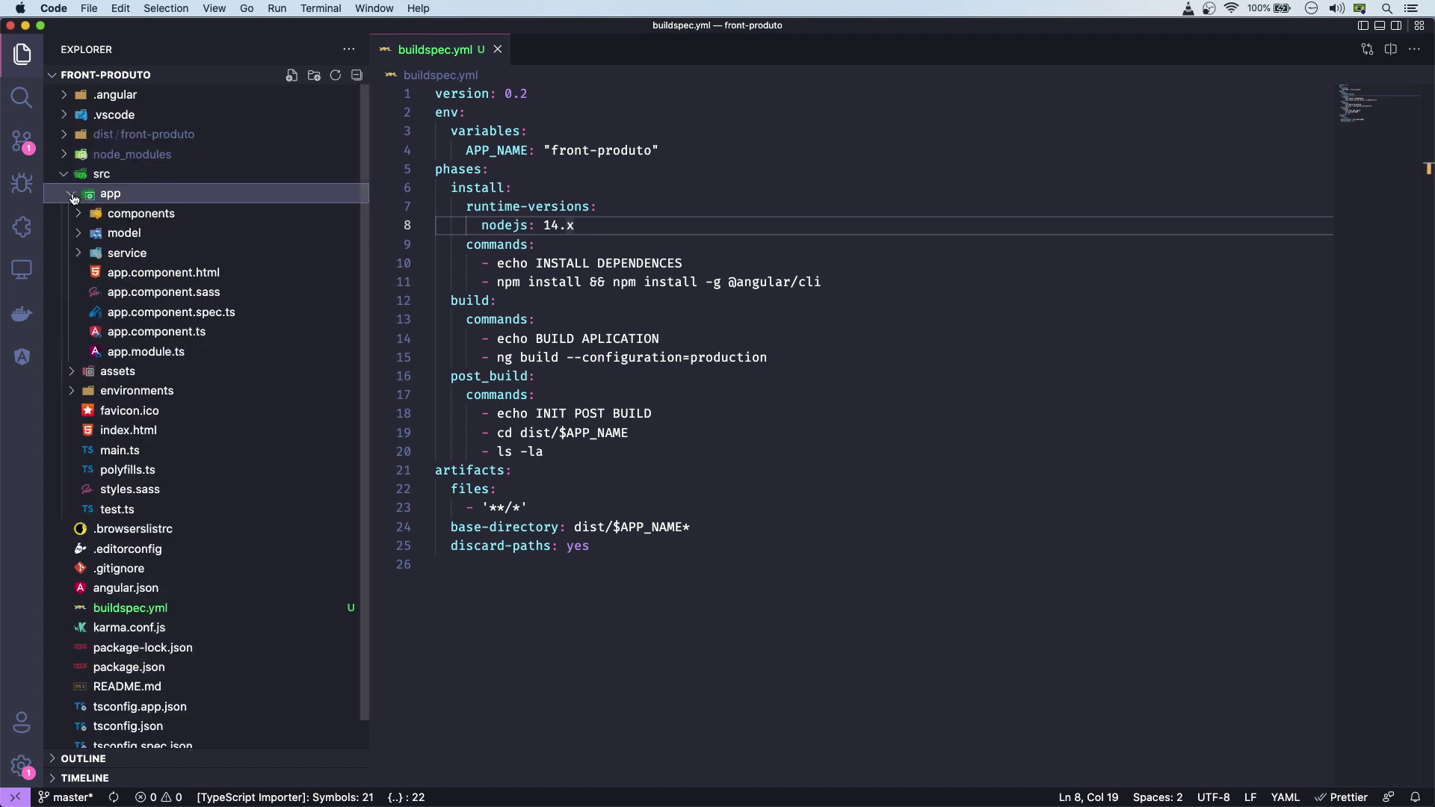
click(78, 214)
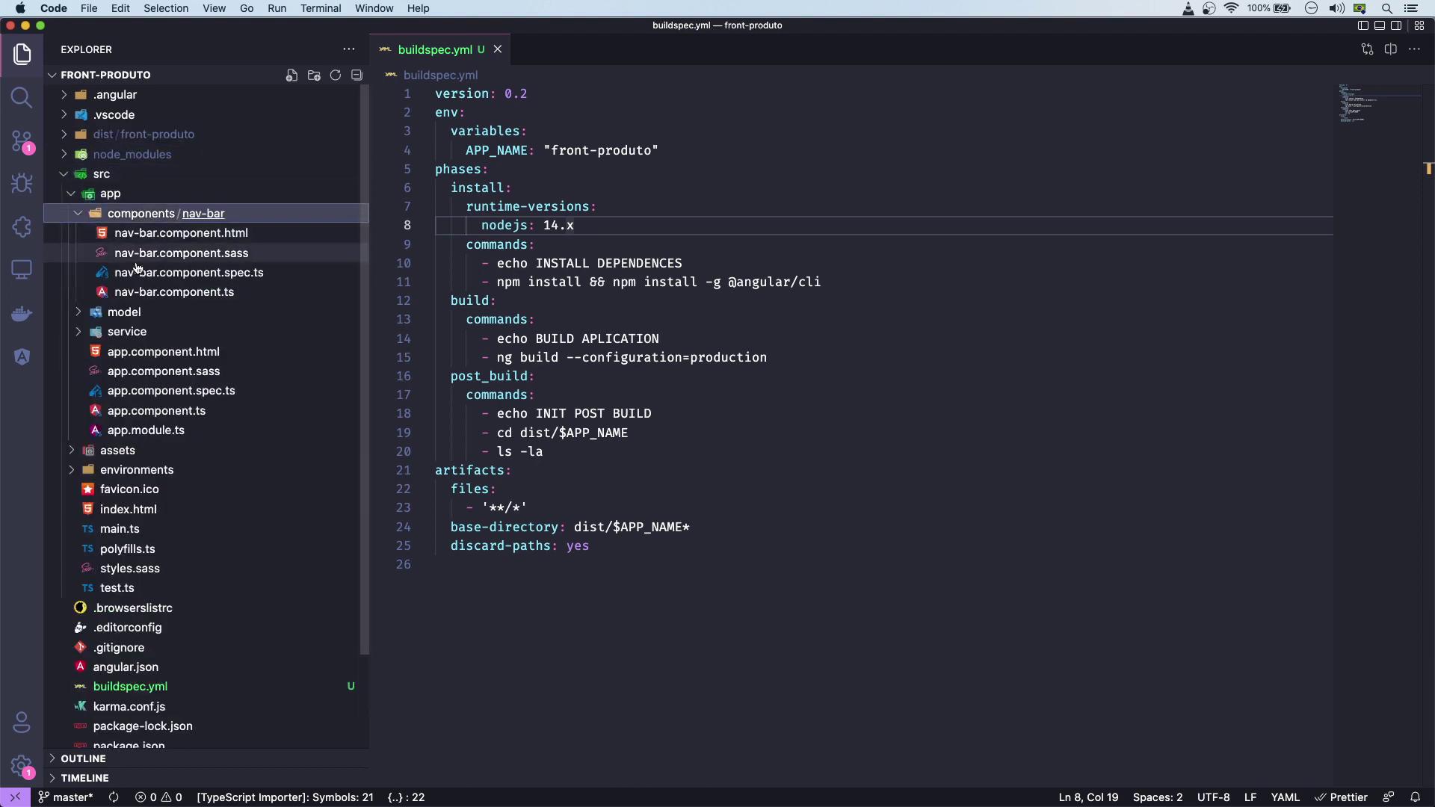
click(147, 238)
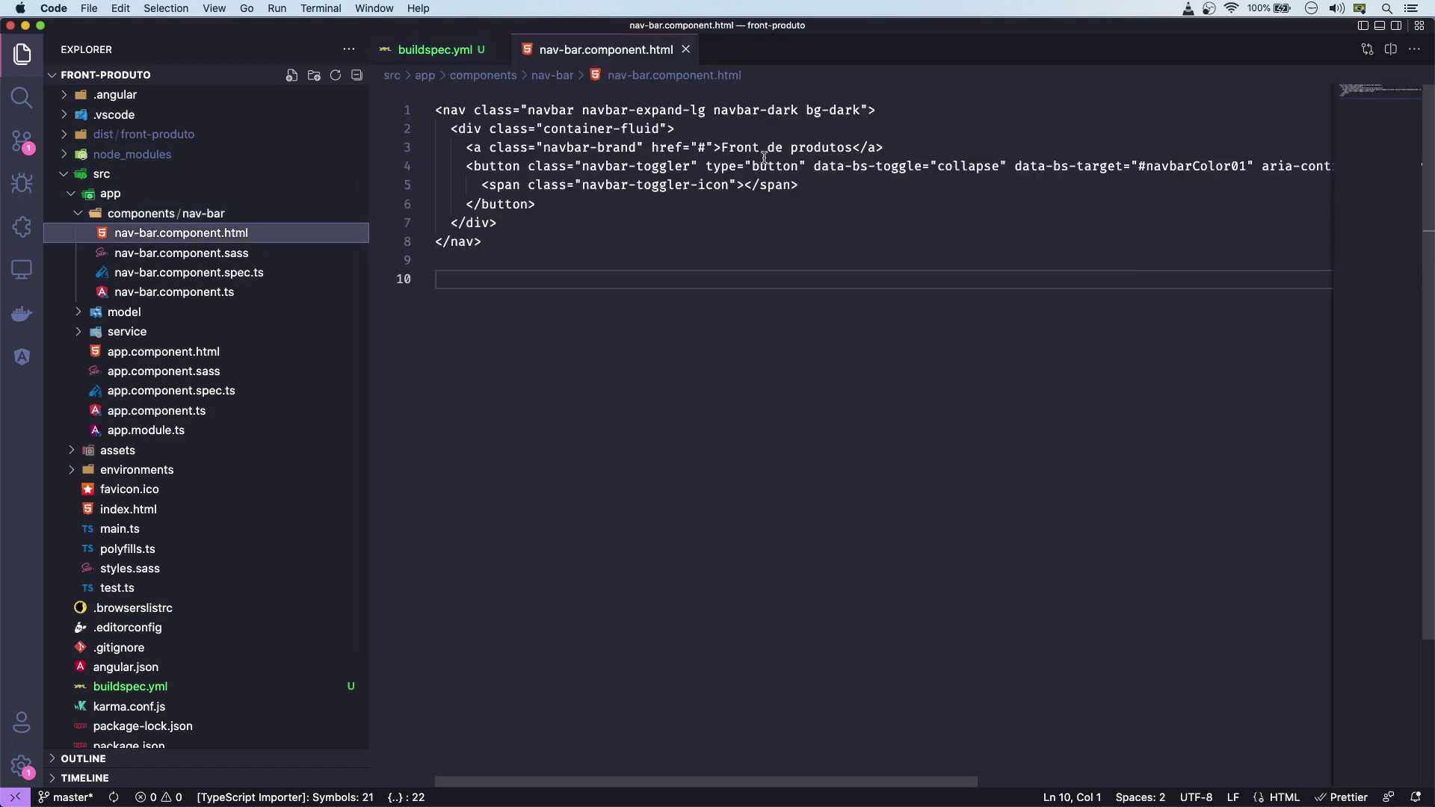
Change the navbar-brand link text to "Front-end de produtos" in nav-bar.component.html and save the file.
double_click(745, 149)
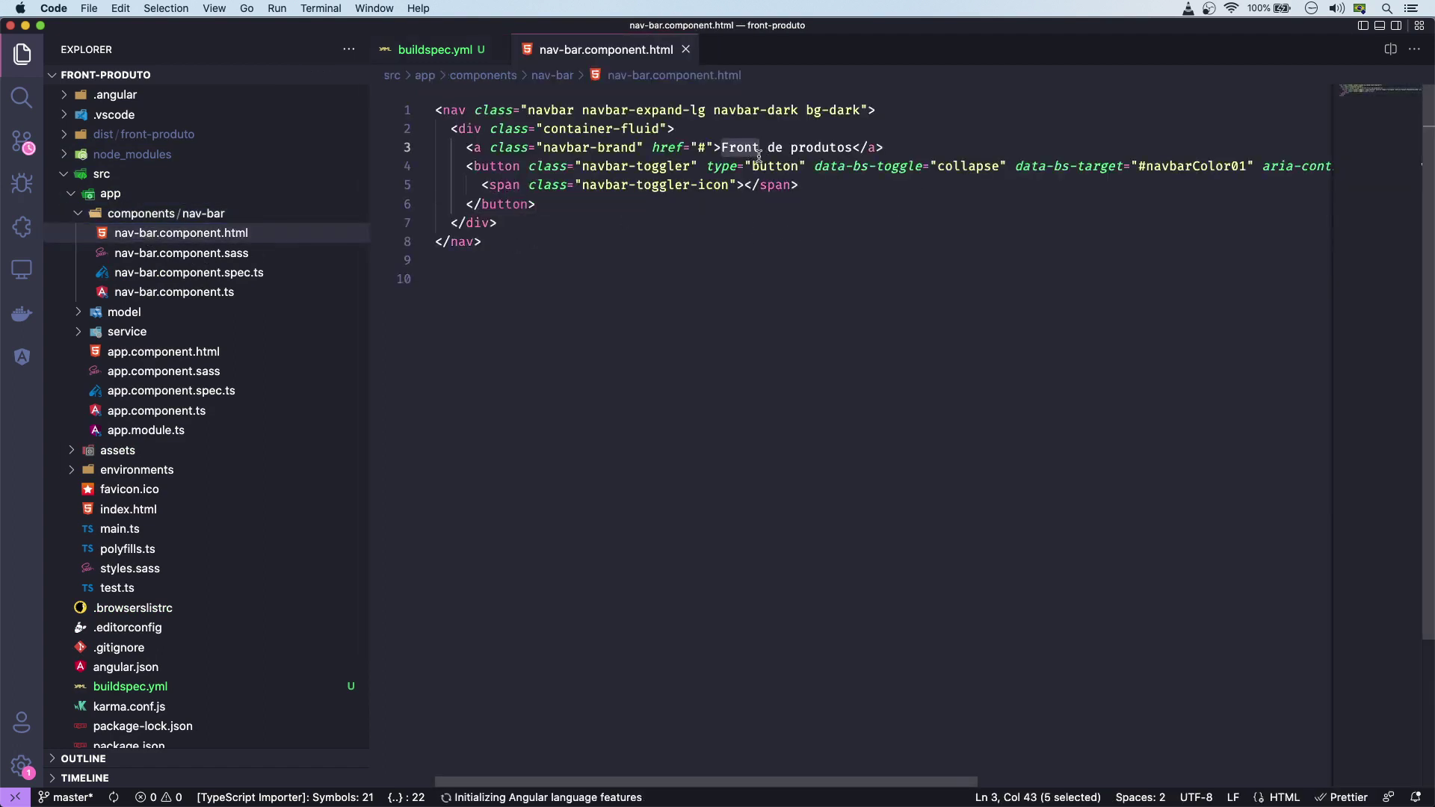
click(760, 156)
text(-end)
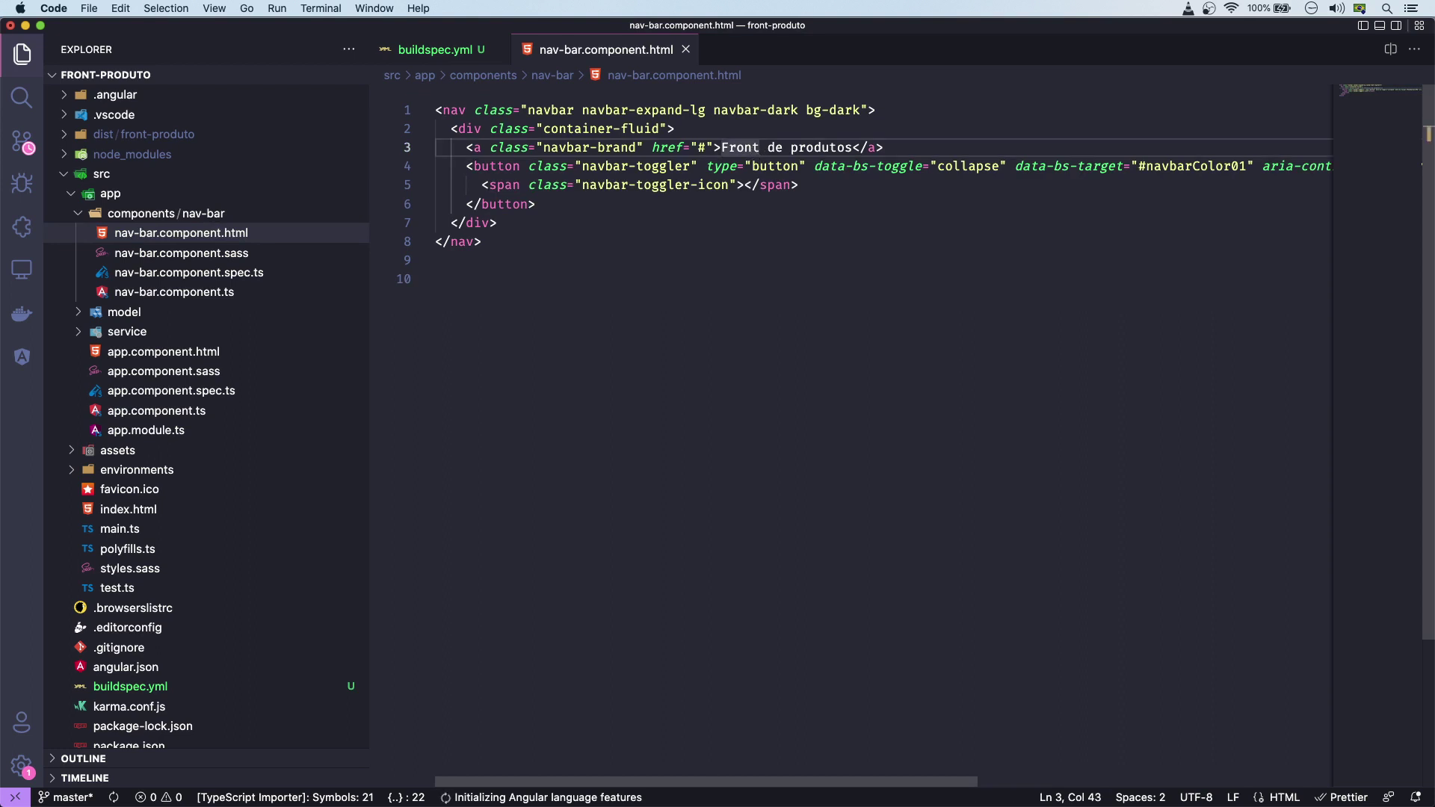
click(817, 220)
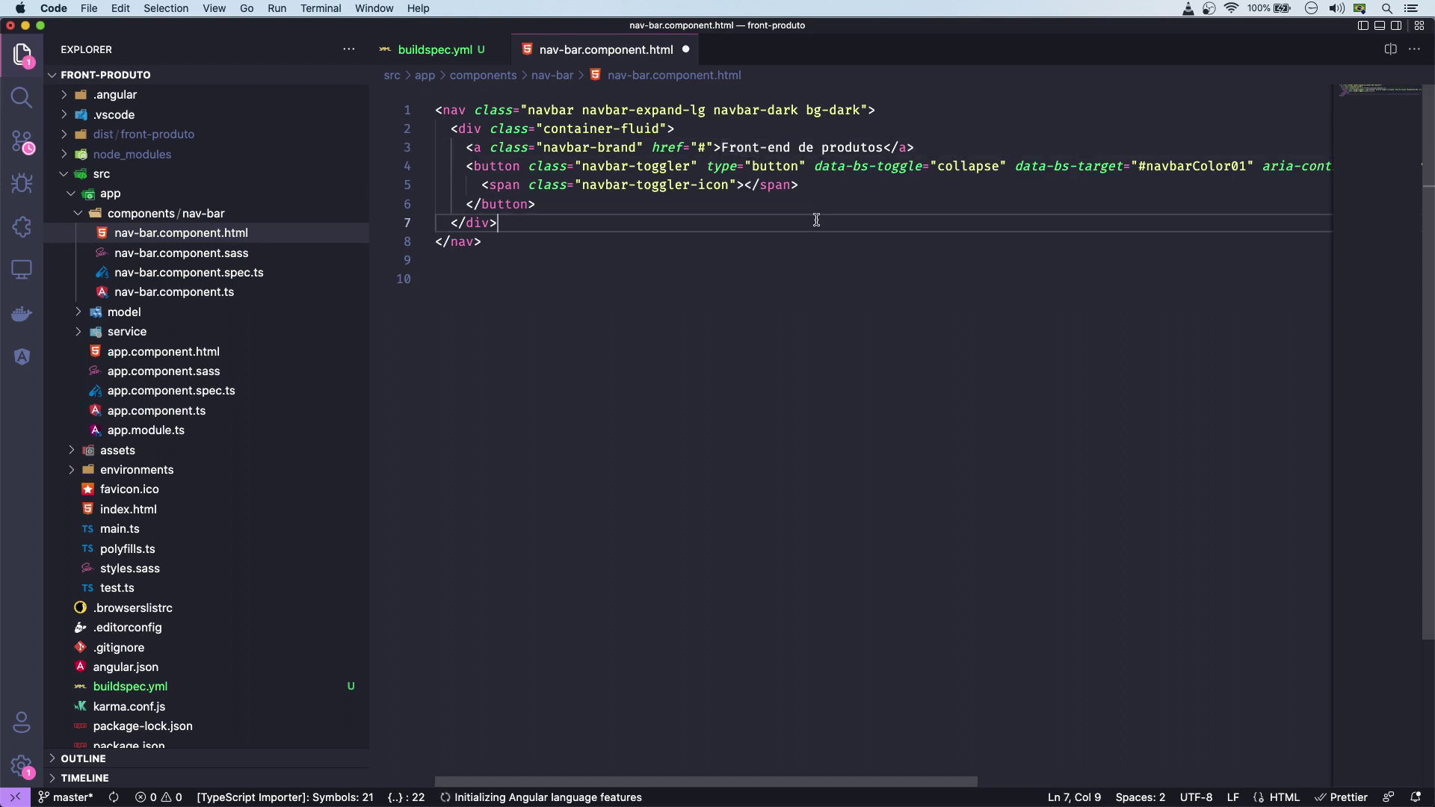
key(super+s)
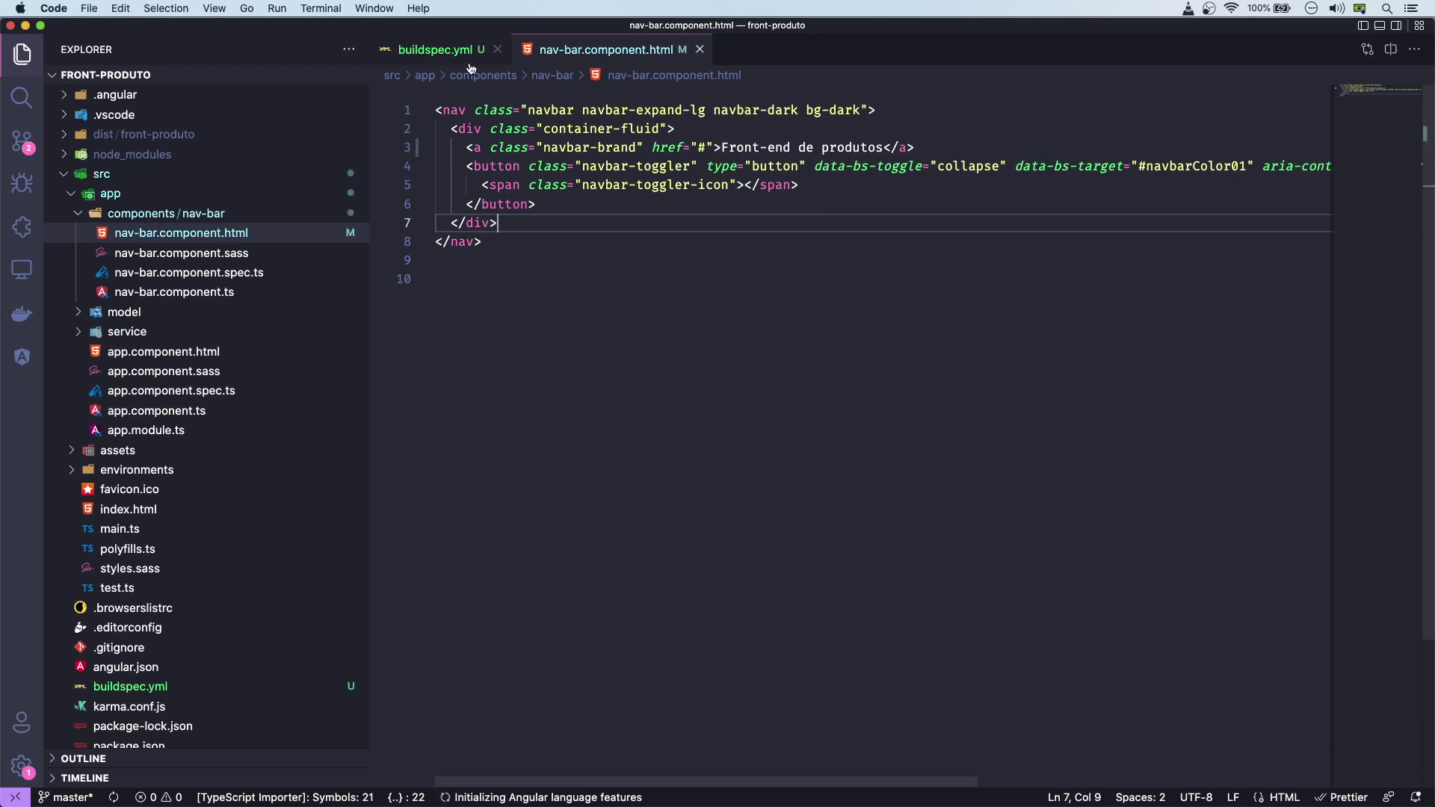
Bring buildspec.yml into view, switch to Terminal and stage all front-produto changes with git add.
click(441, 49)
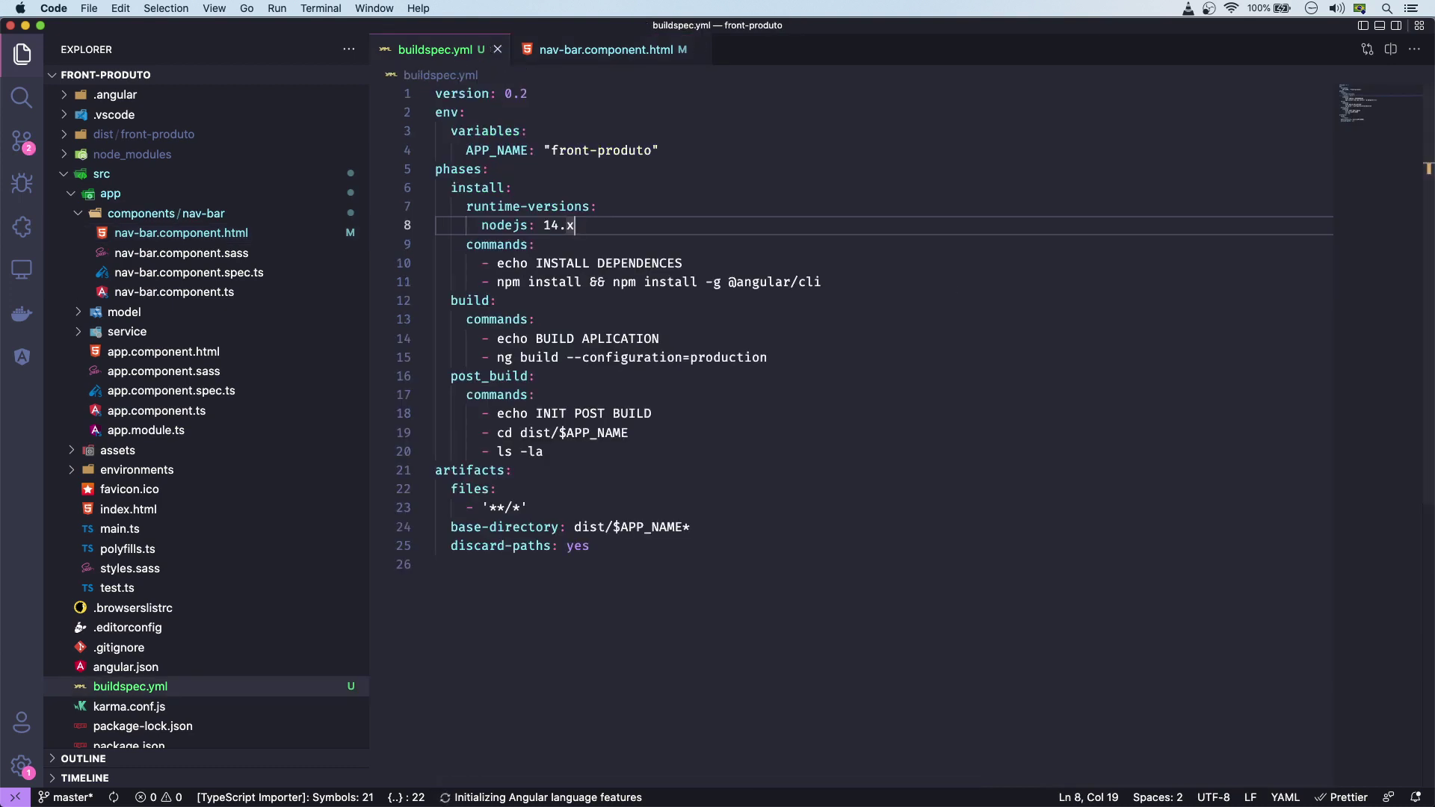
key(super+Tab)
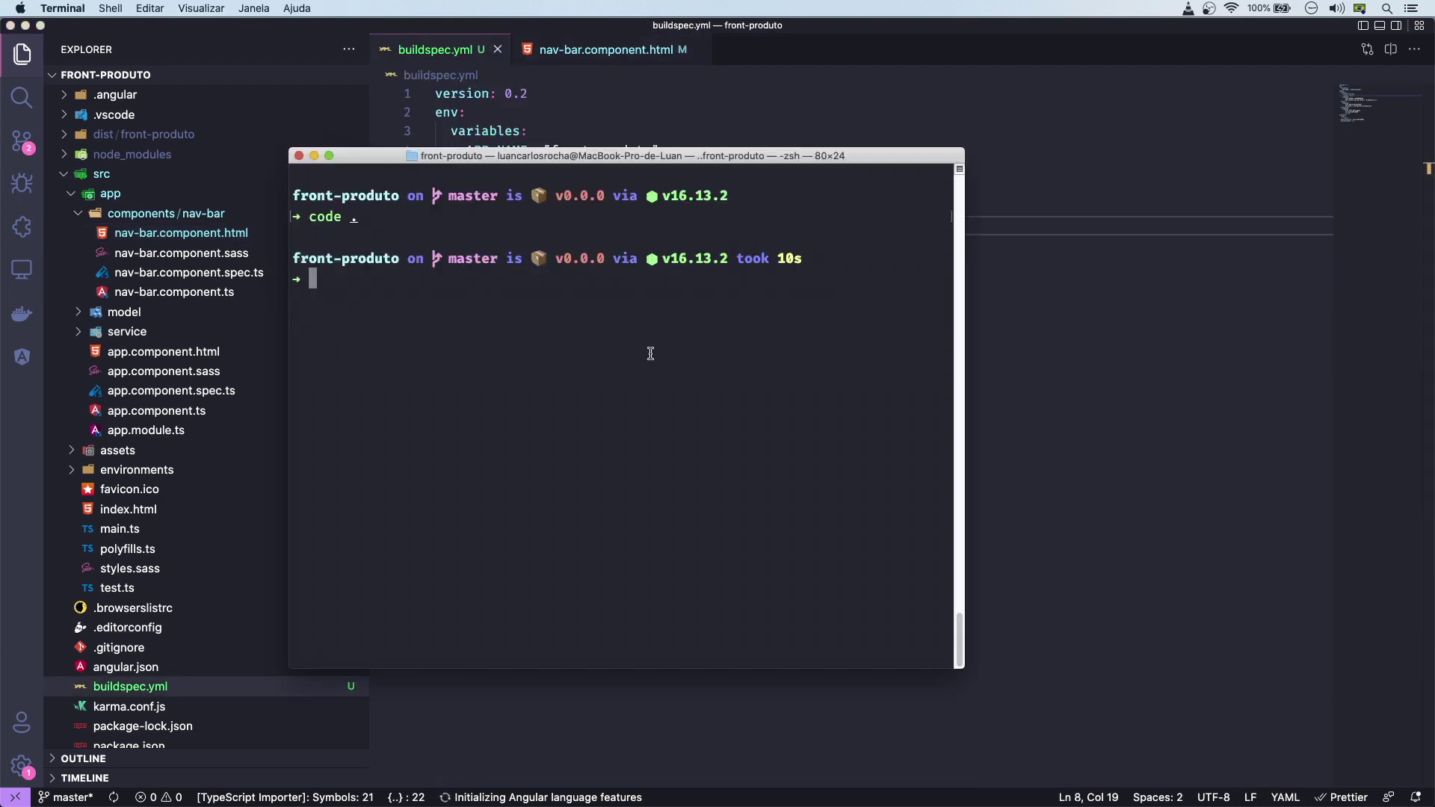
text(git add .)
key(Return)
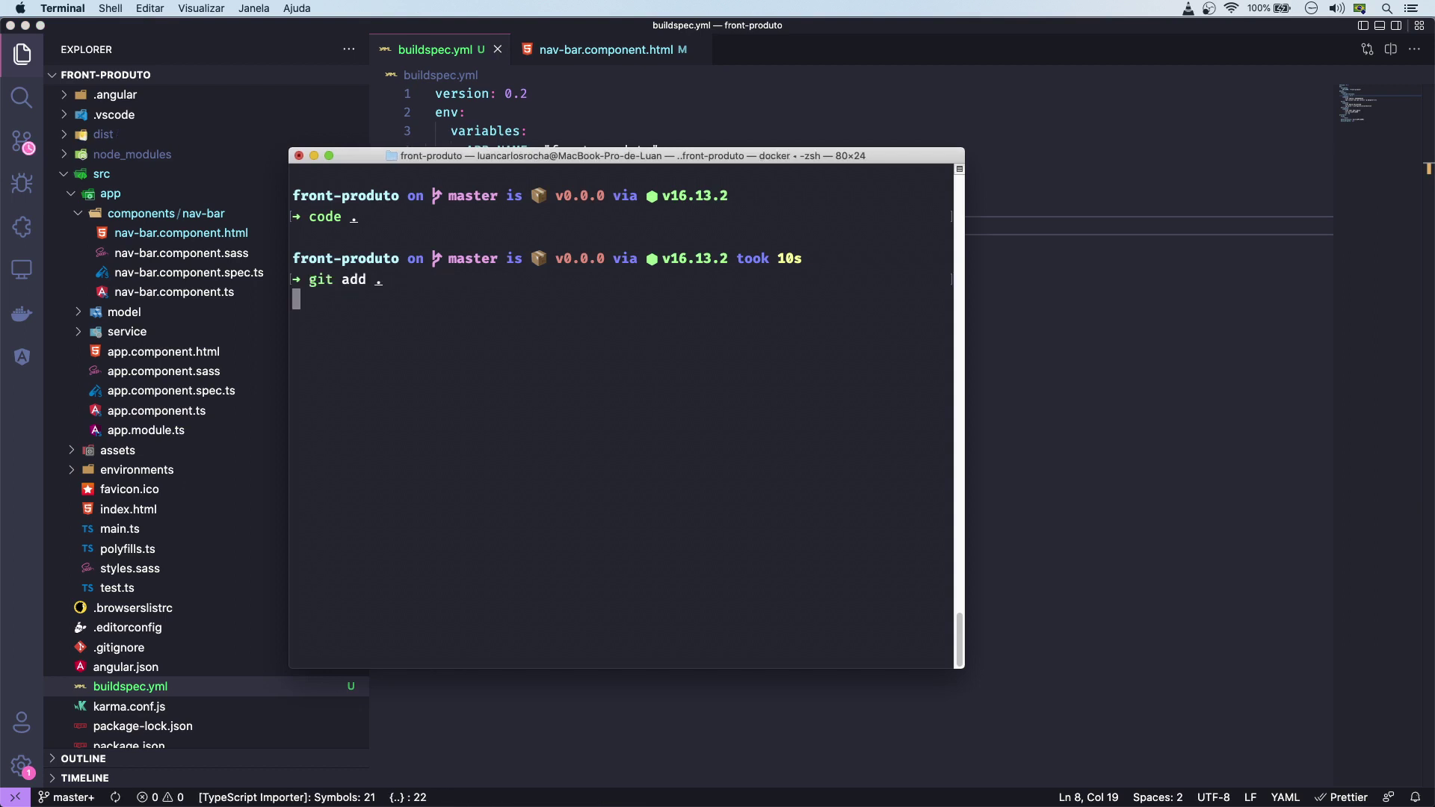
Commit the staged changes with the message "adicionando codebuild".
text(git commit)
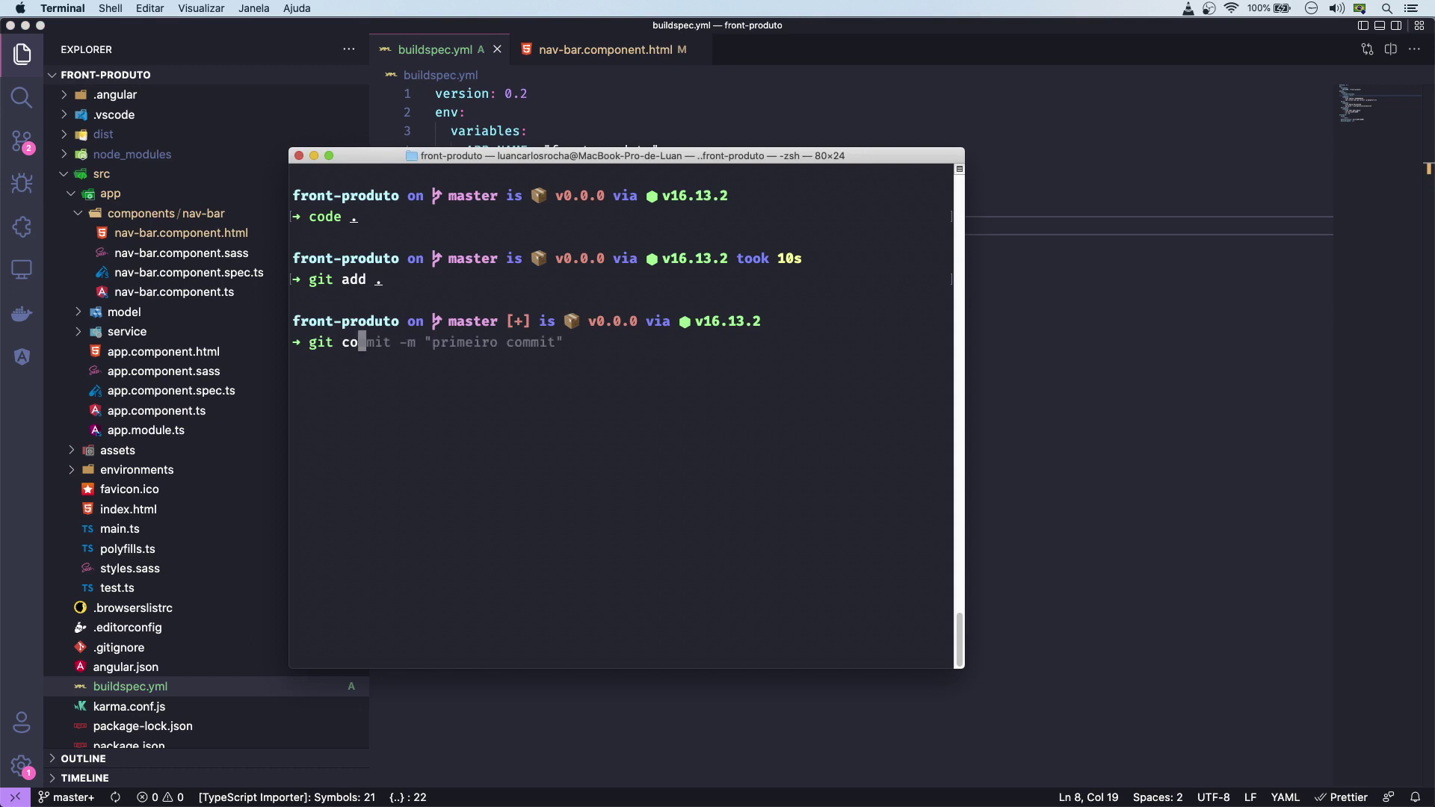
key(BackSpace)
text(-m "")
key(Left)
key(Left)
key(Left)
key(Left)
key(Left)
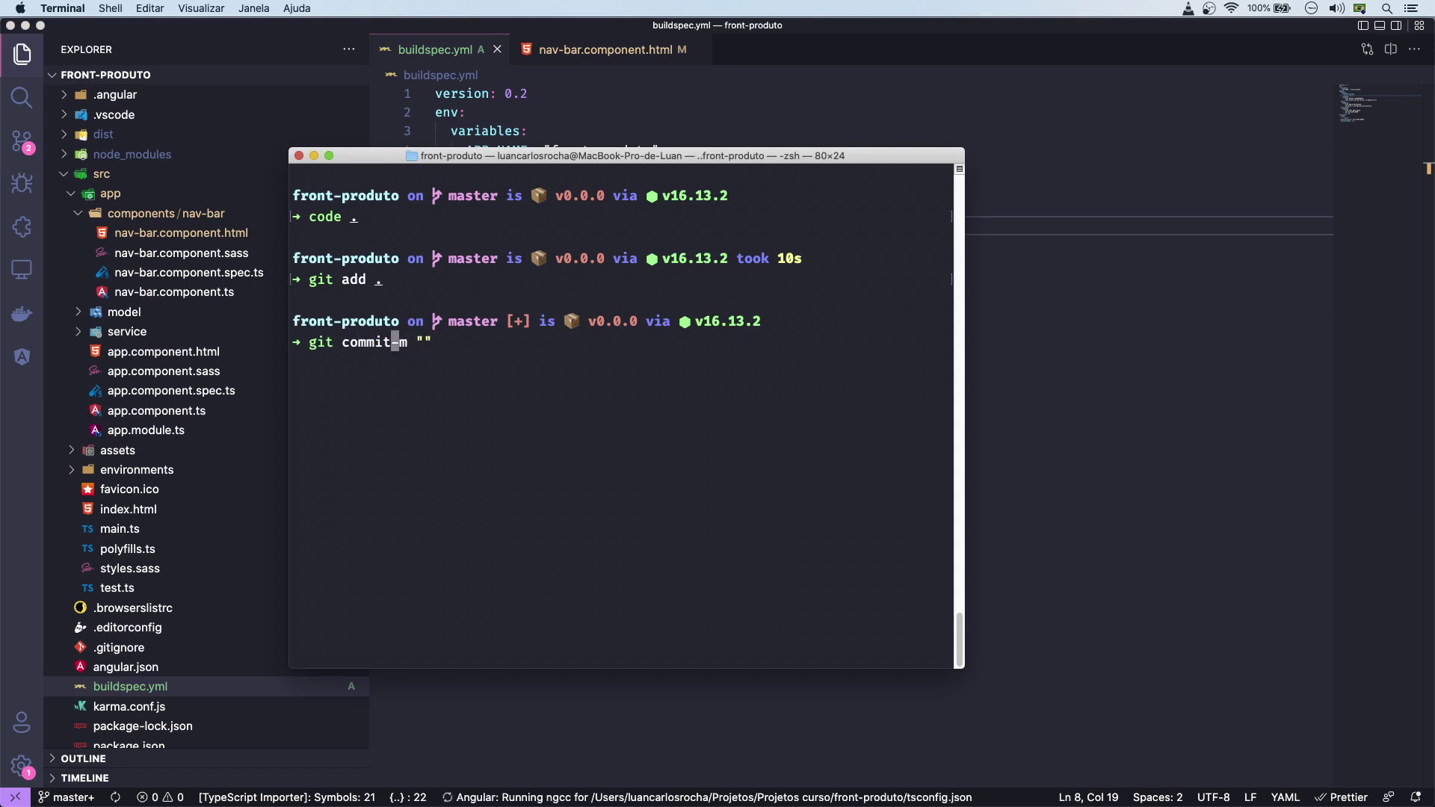
key(Right)
key(Right)
key(Right)
key(Right)
text(adicionando codebuild)
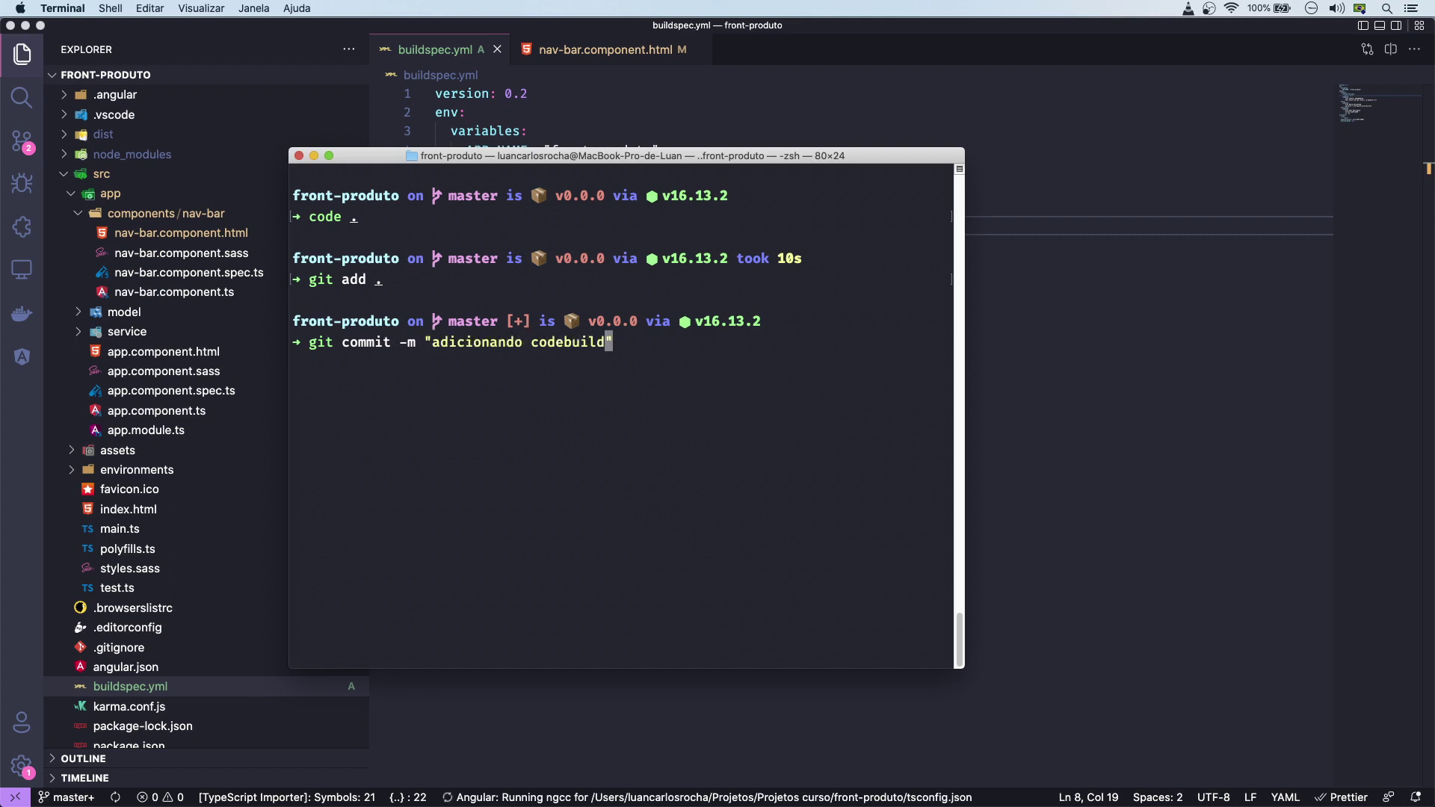
key(Return)
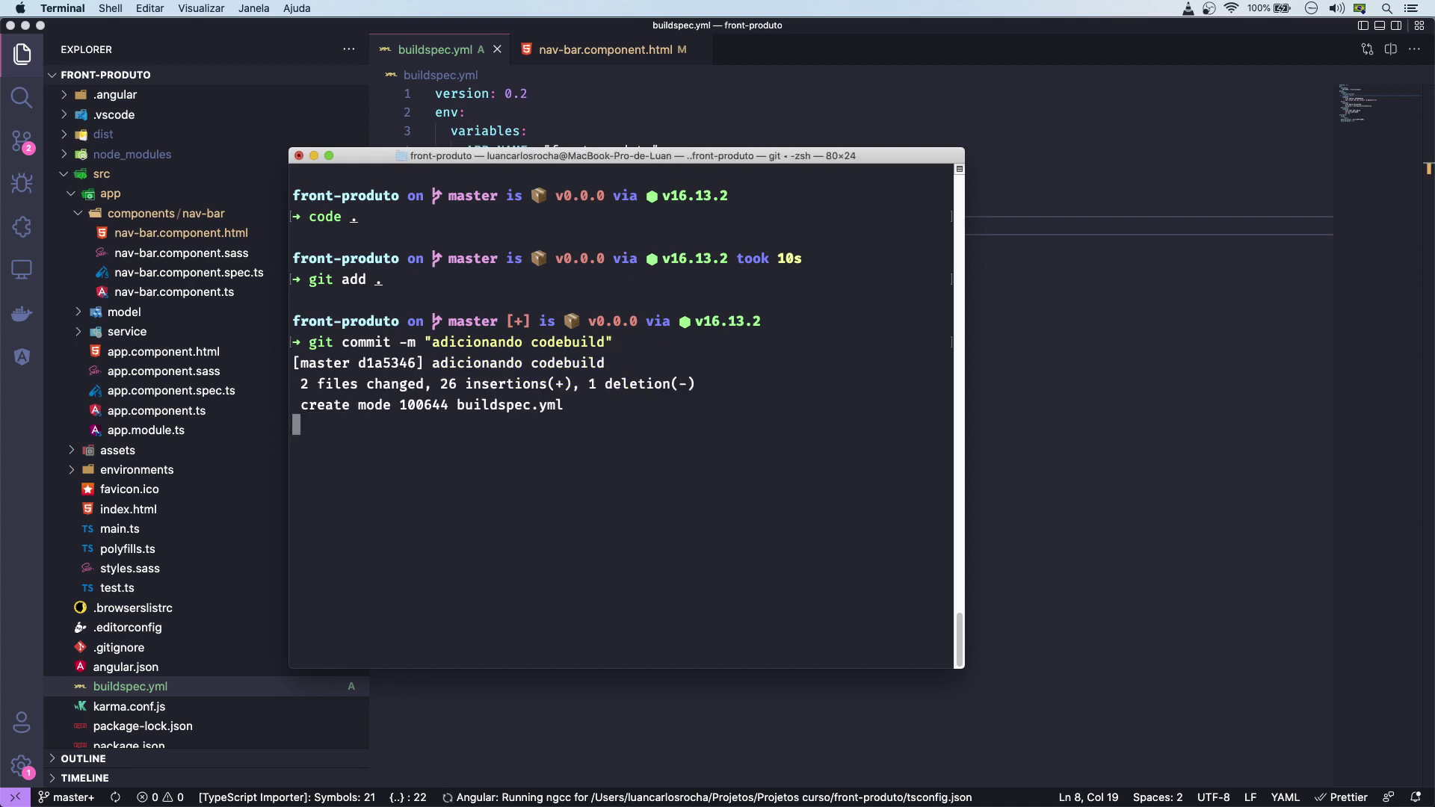
Push the commit to the remote CodeCommit repository with git push.
text(gi)
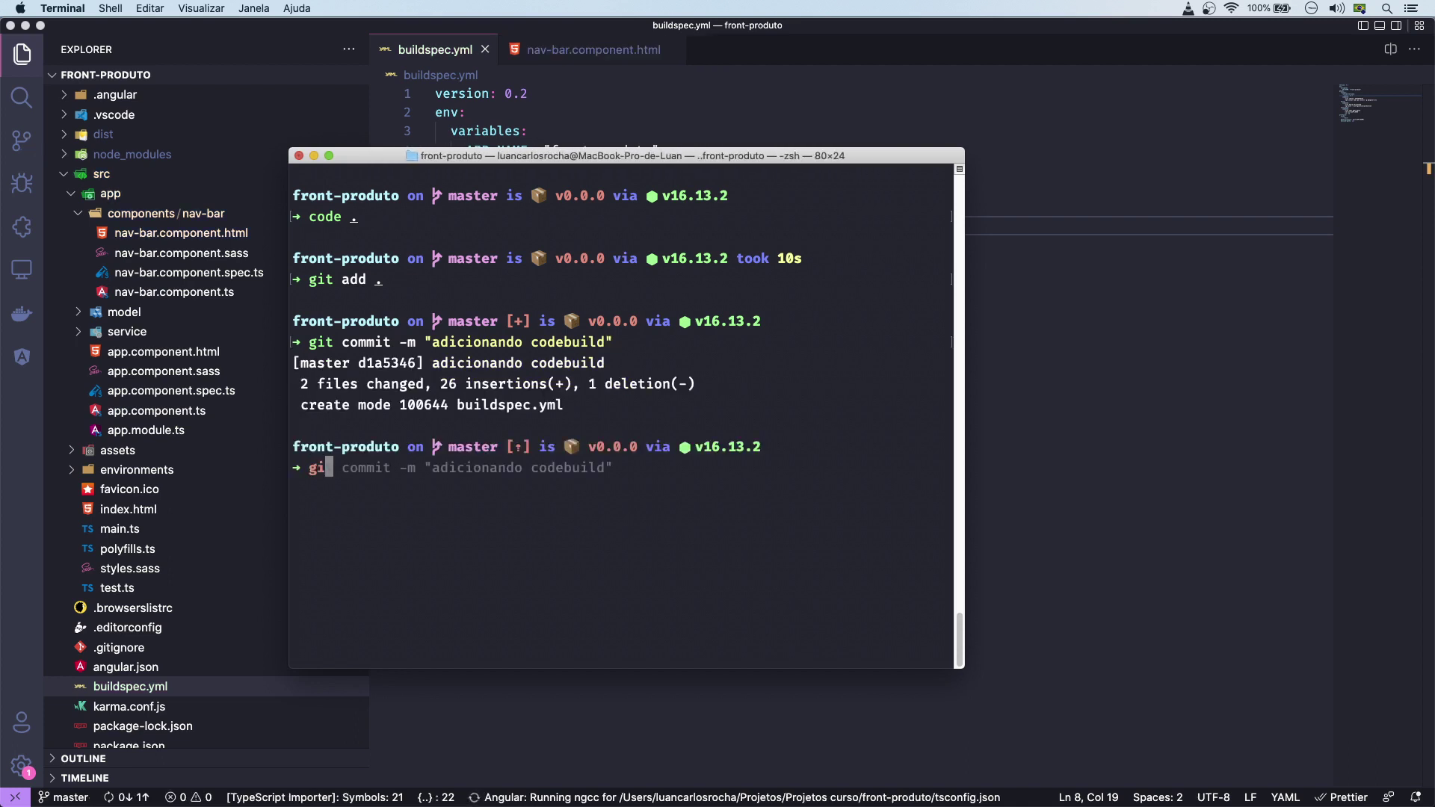
text(t push)
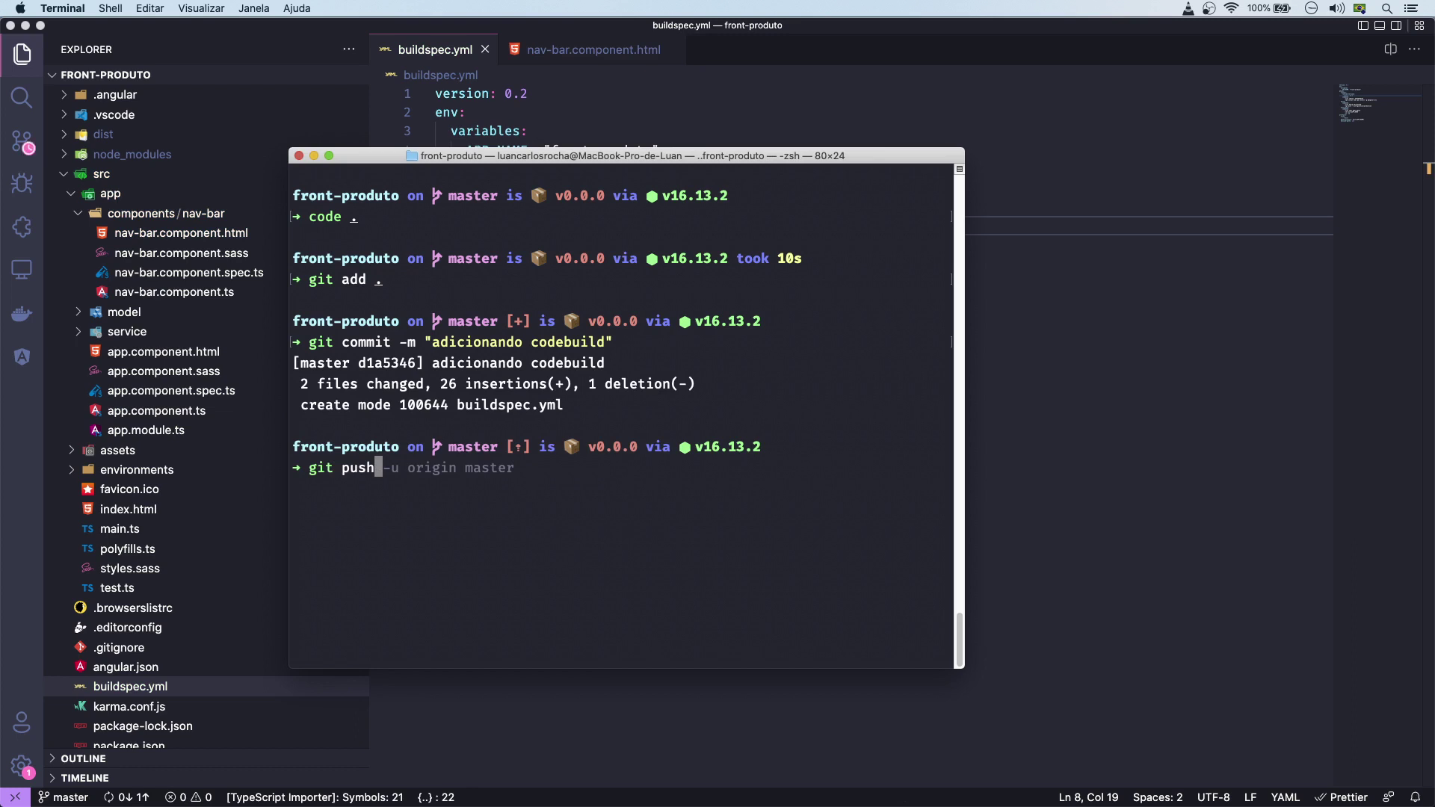
key(Return)
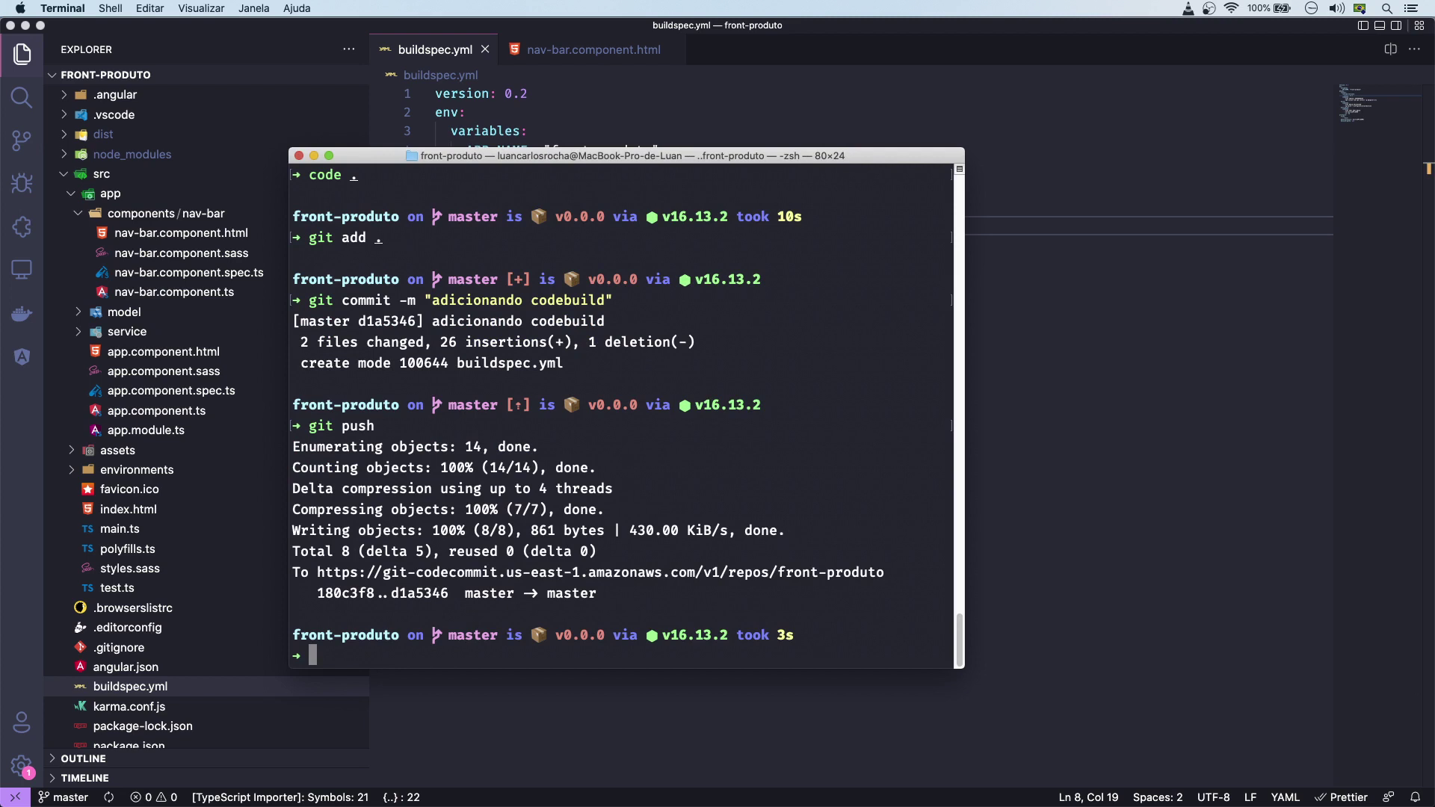
Switch to Microsoft Edge, reload the front-produto-demo site to check its navbar title, and dismiss the translation offer.
key(super+Tab)
scroll(568, 429, up, 5)
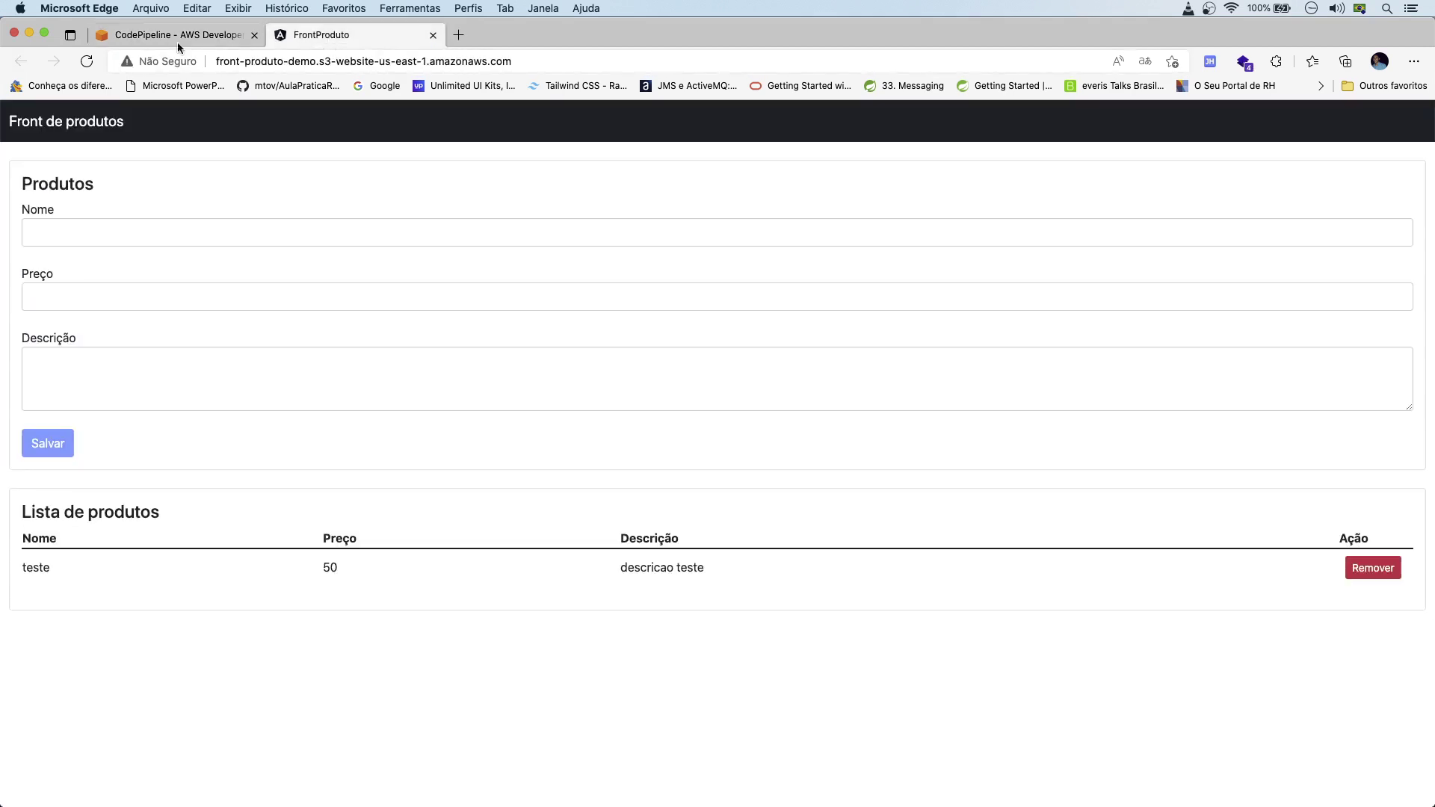
click(87, 61)
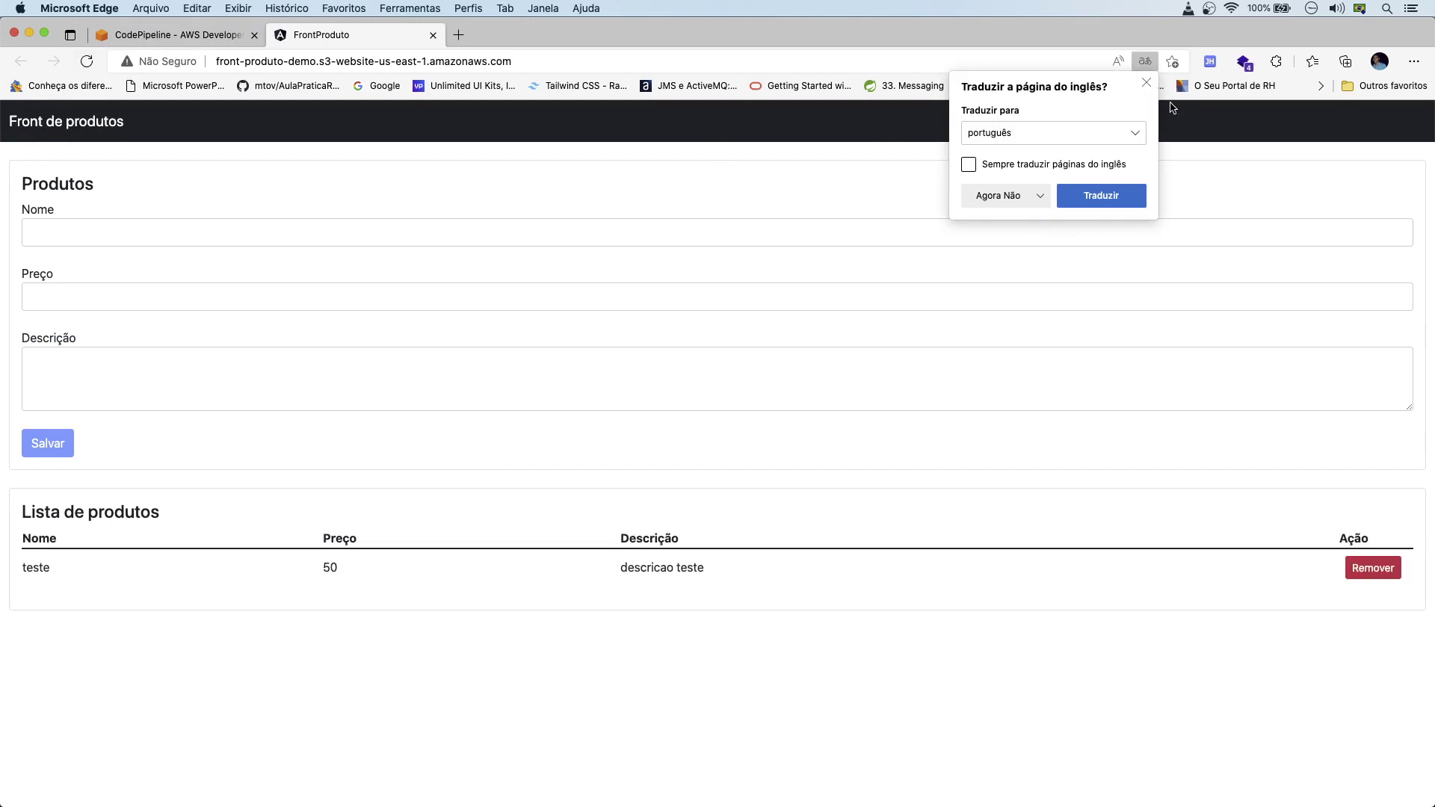
click(1146, 82)
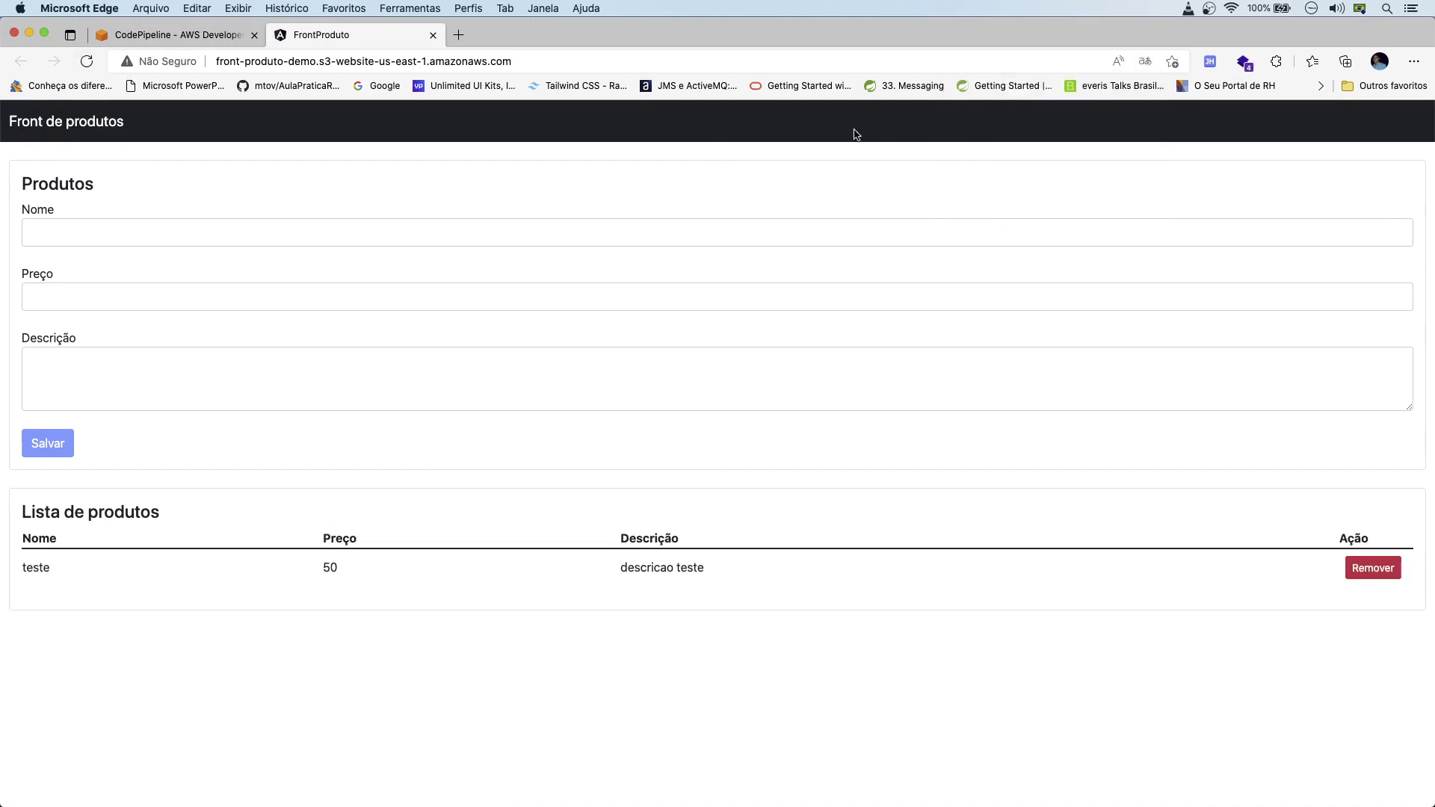
Check the progress of pipeline-fron-produto's stages and open the Build stage's details in a new tab.
click(196, 34)
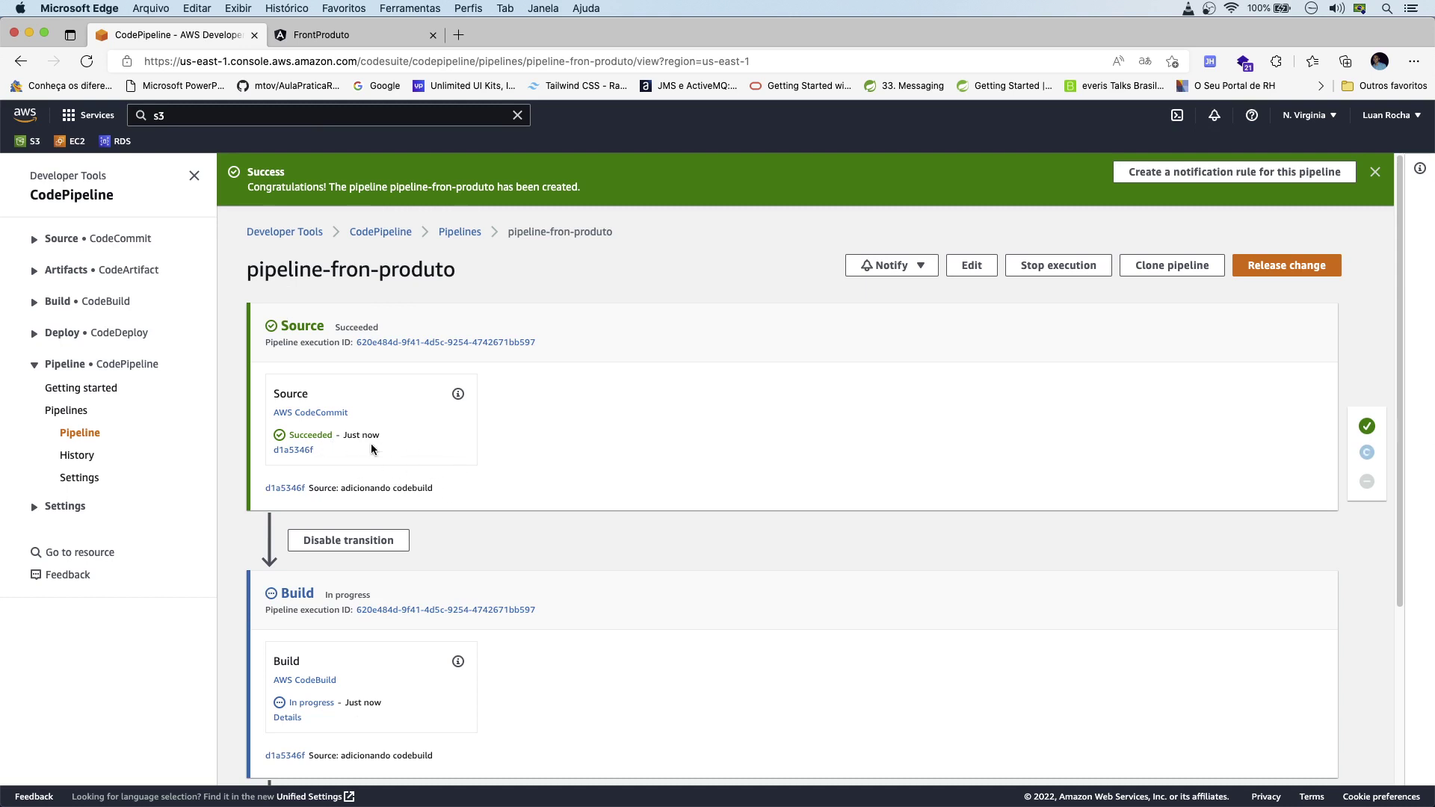
scroll(359, 442, down, 2)
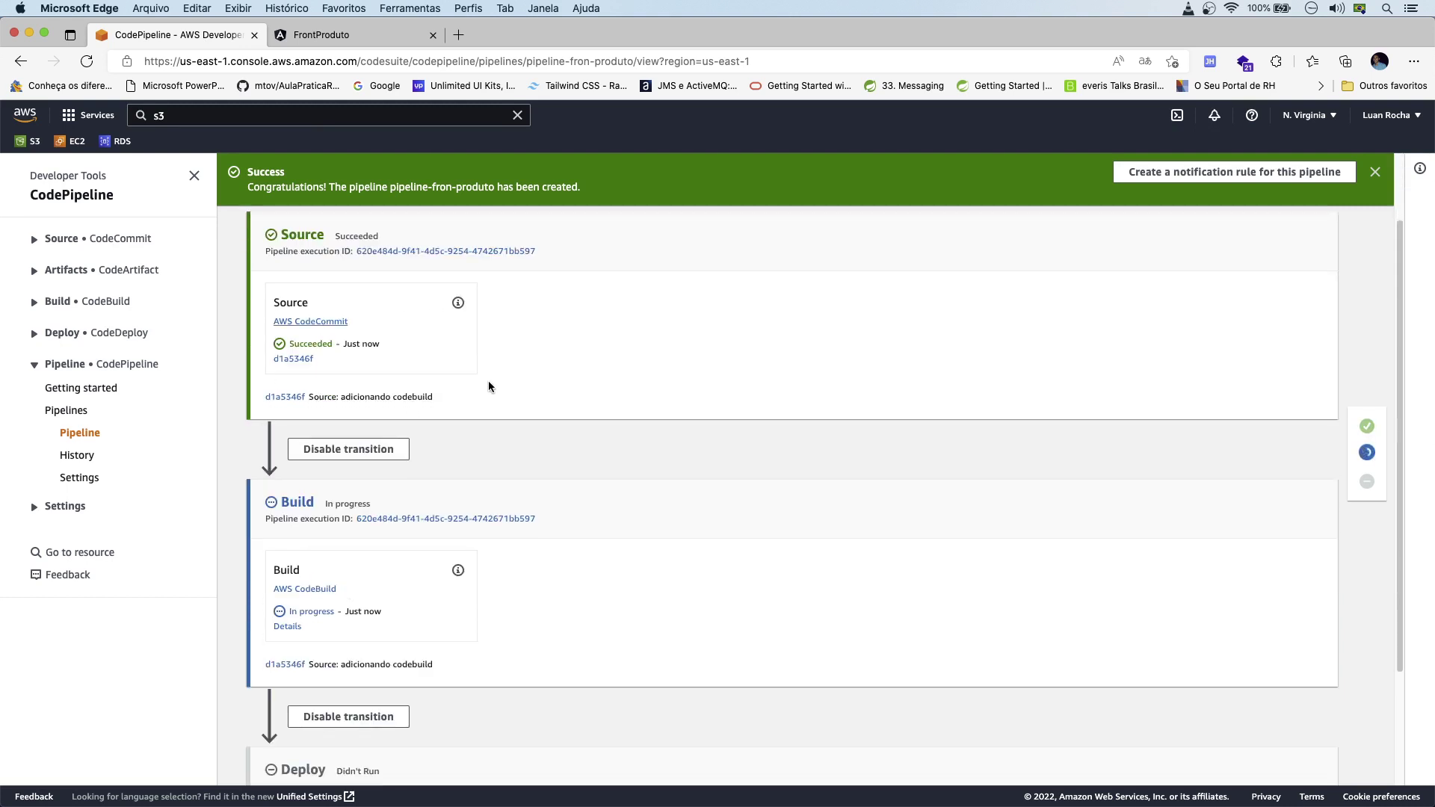
scroll(501, 566, down, 1)
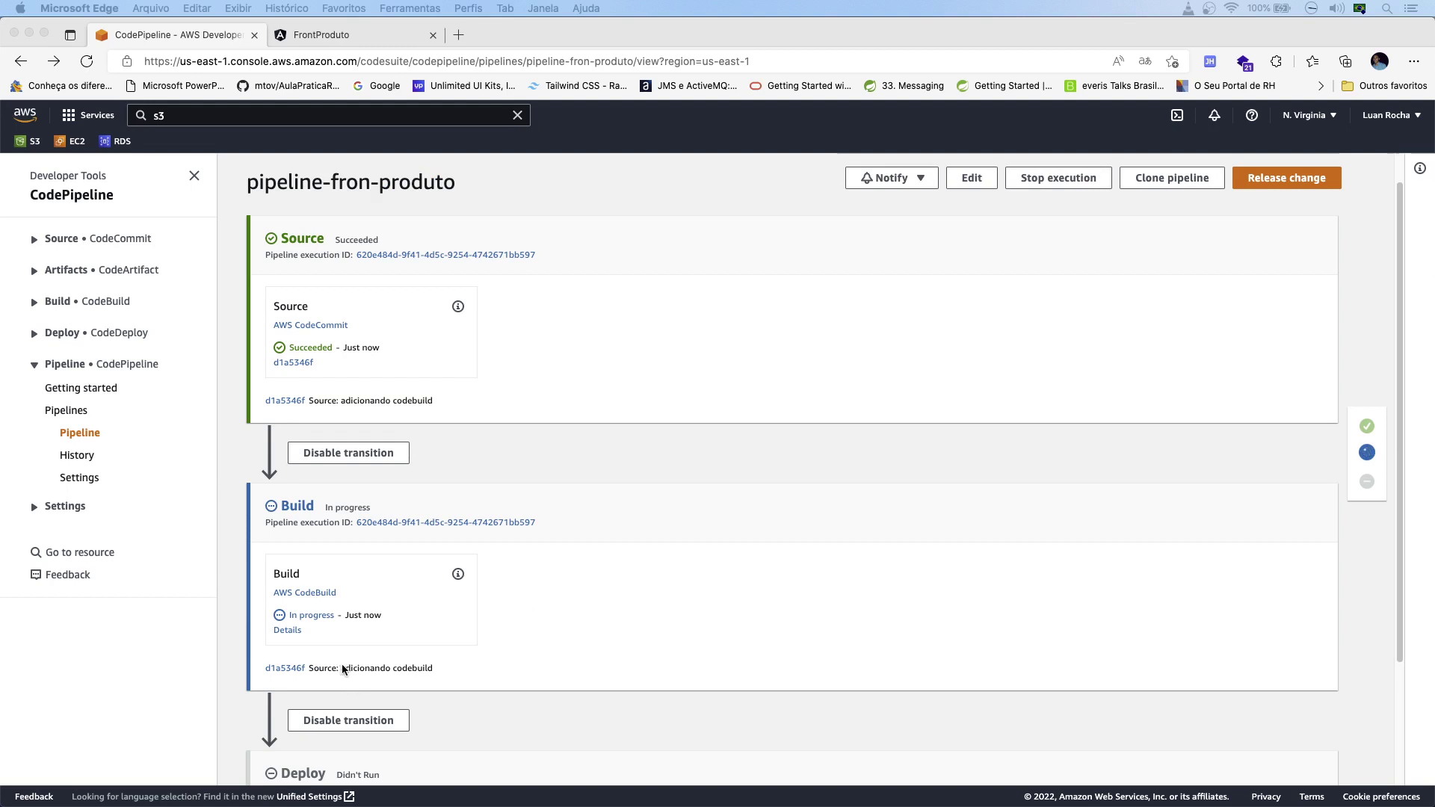
click(618, 582)
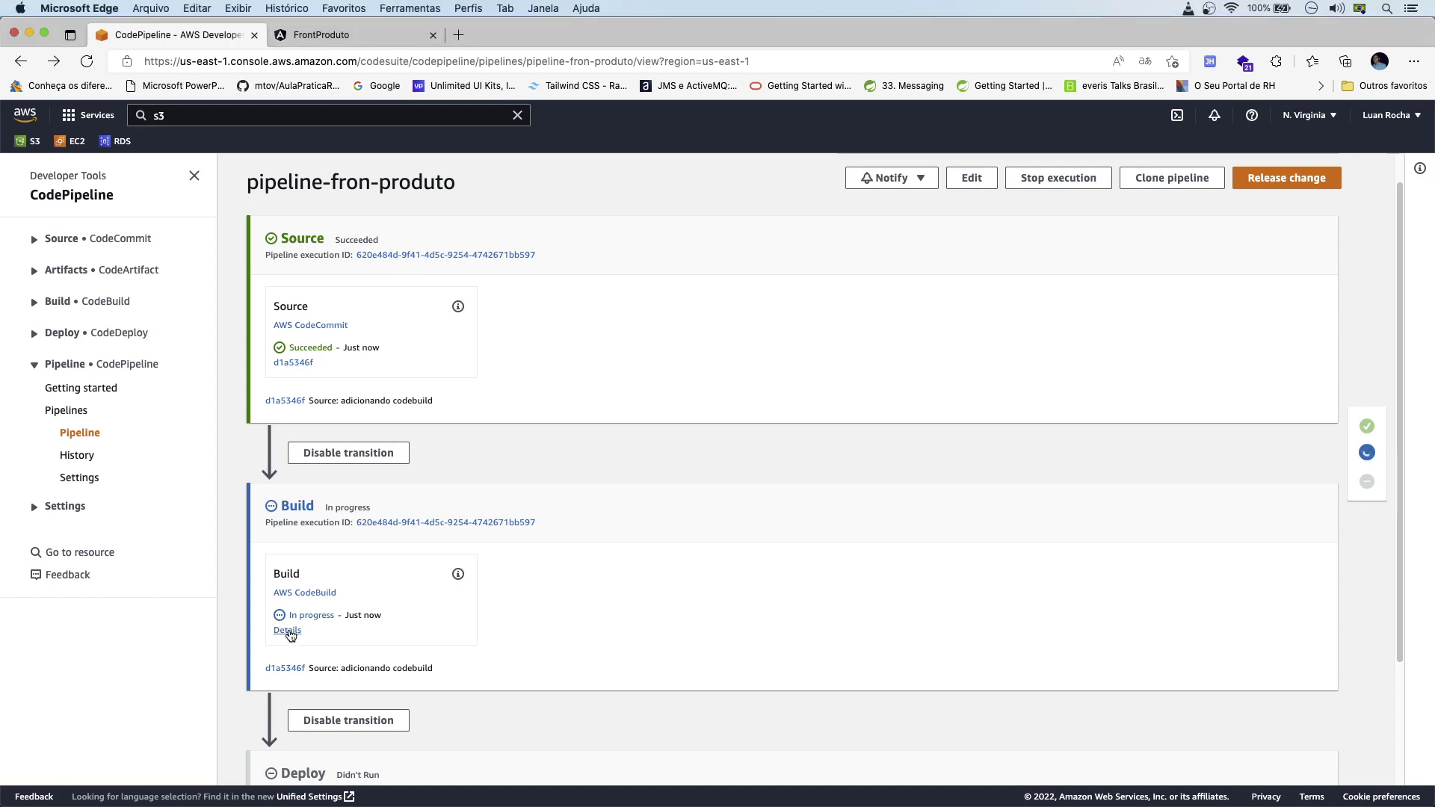
right_click(289, 633)
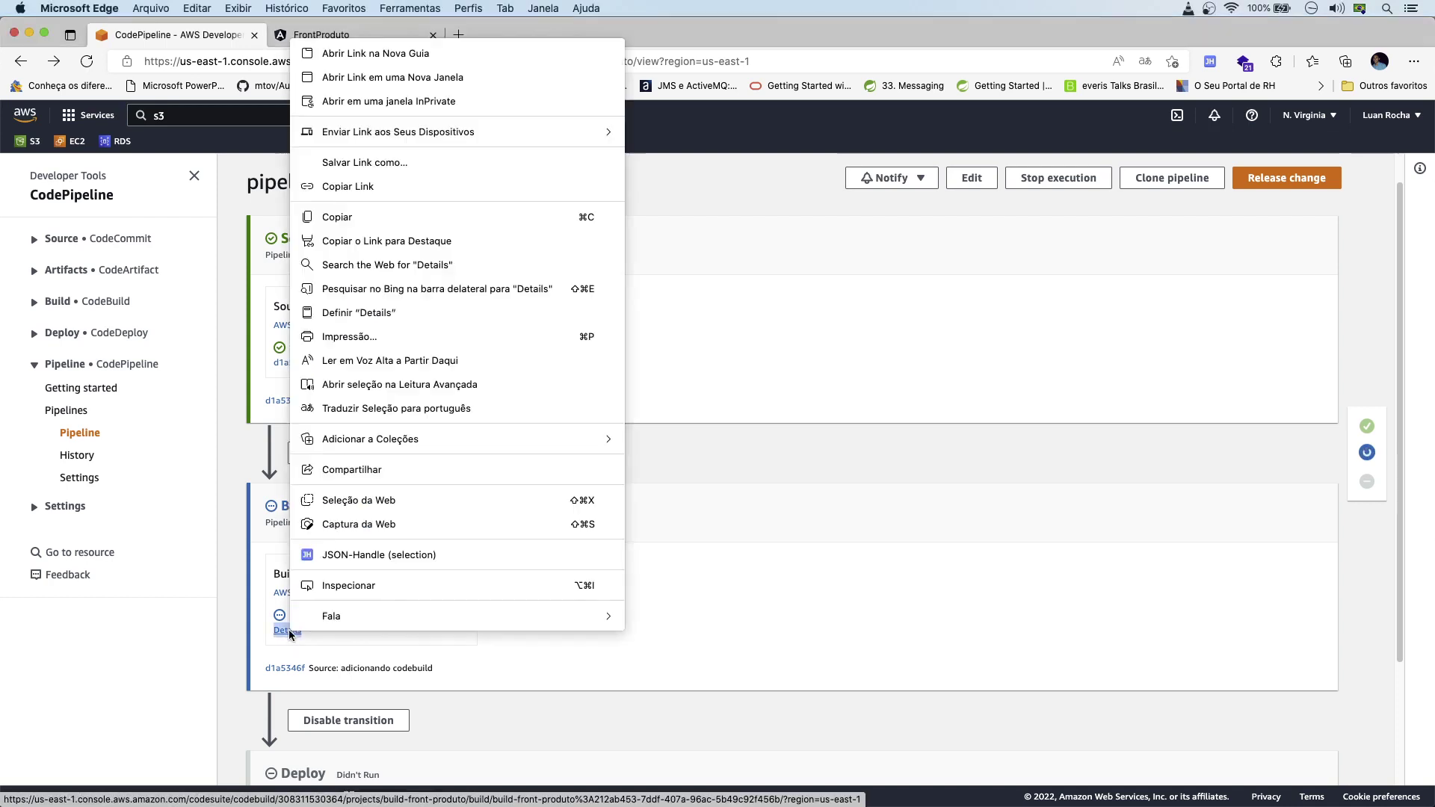
click(342, 53)
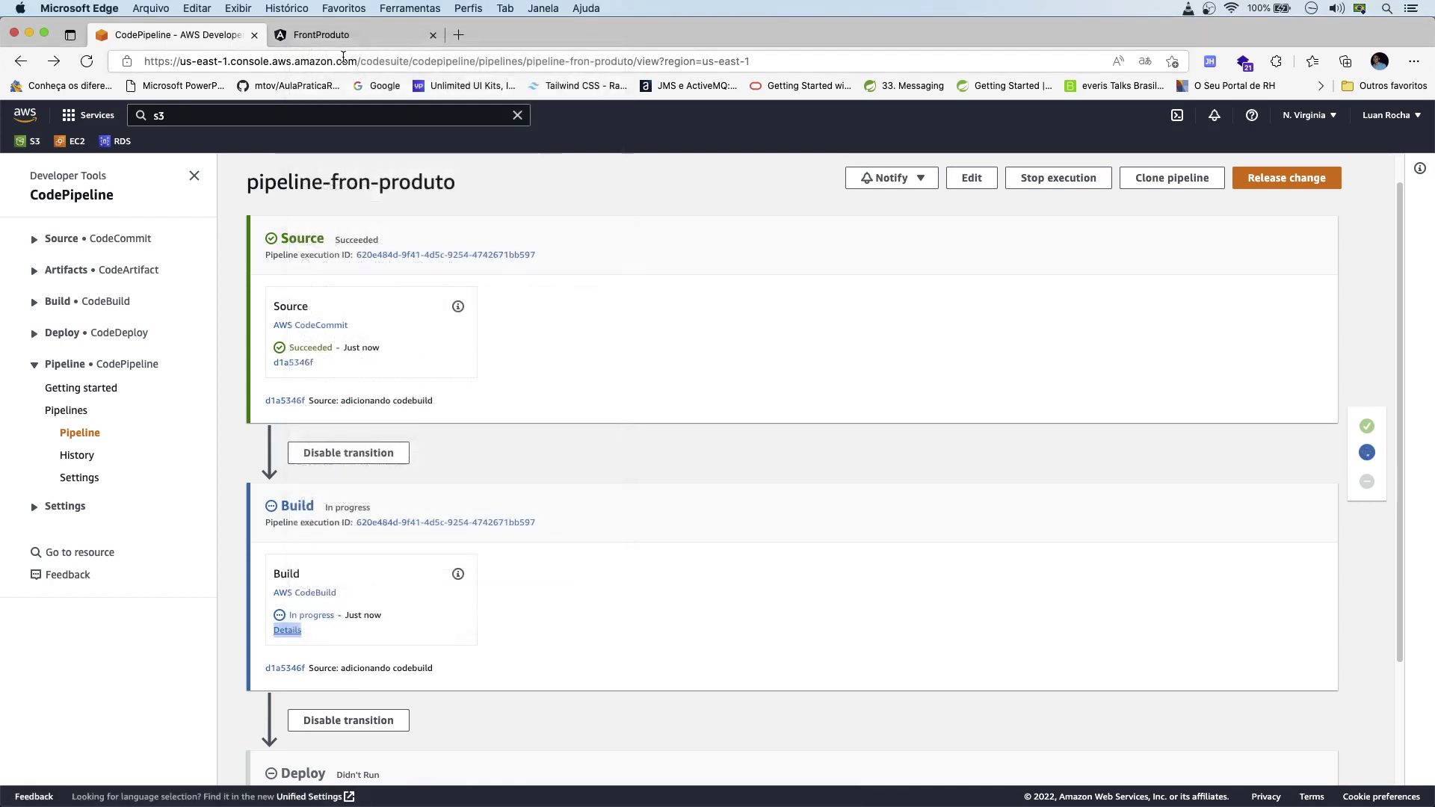
click(343, 39)
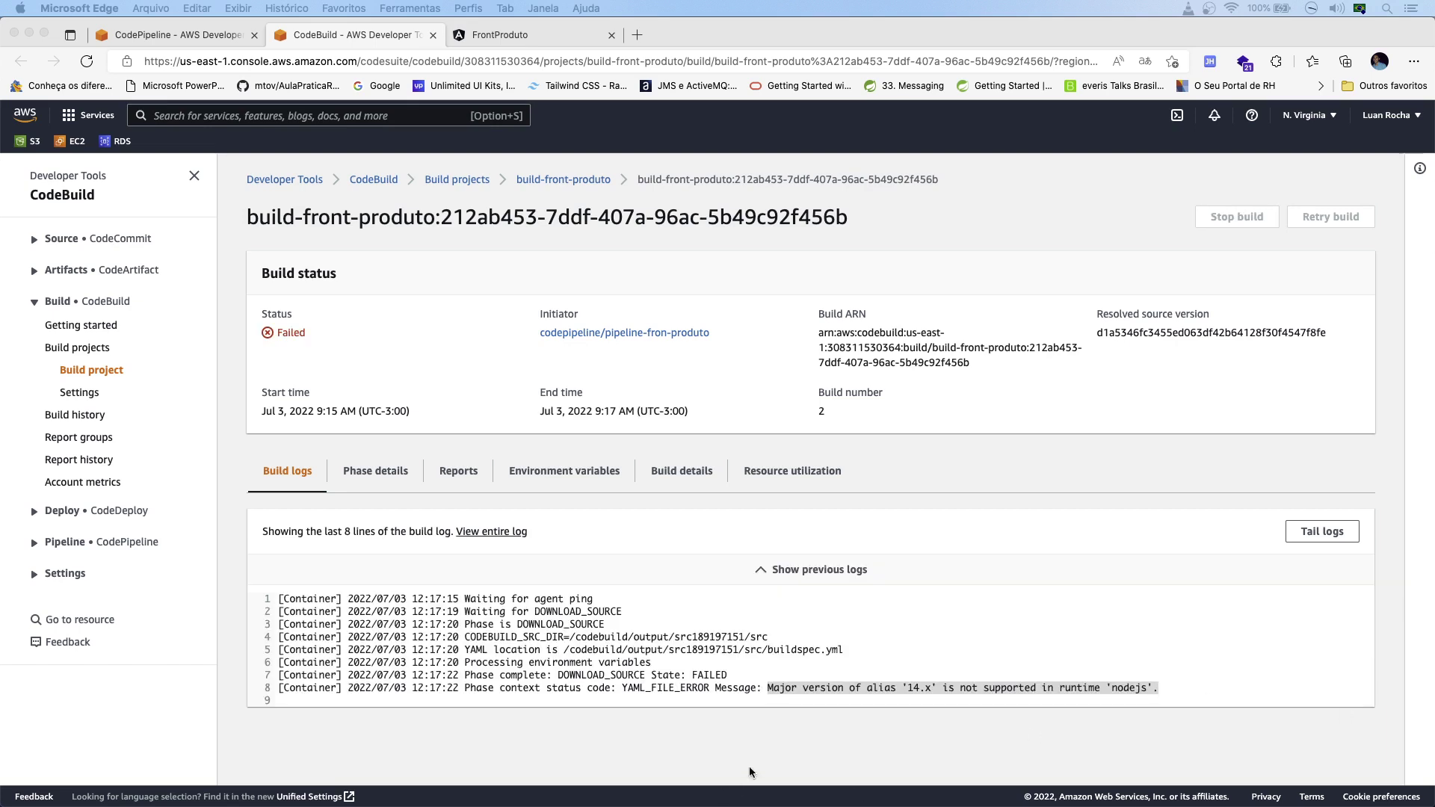
Examine the last message line of the CodeBuild log for the cause of the build result.
key(super+Tab)
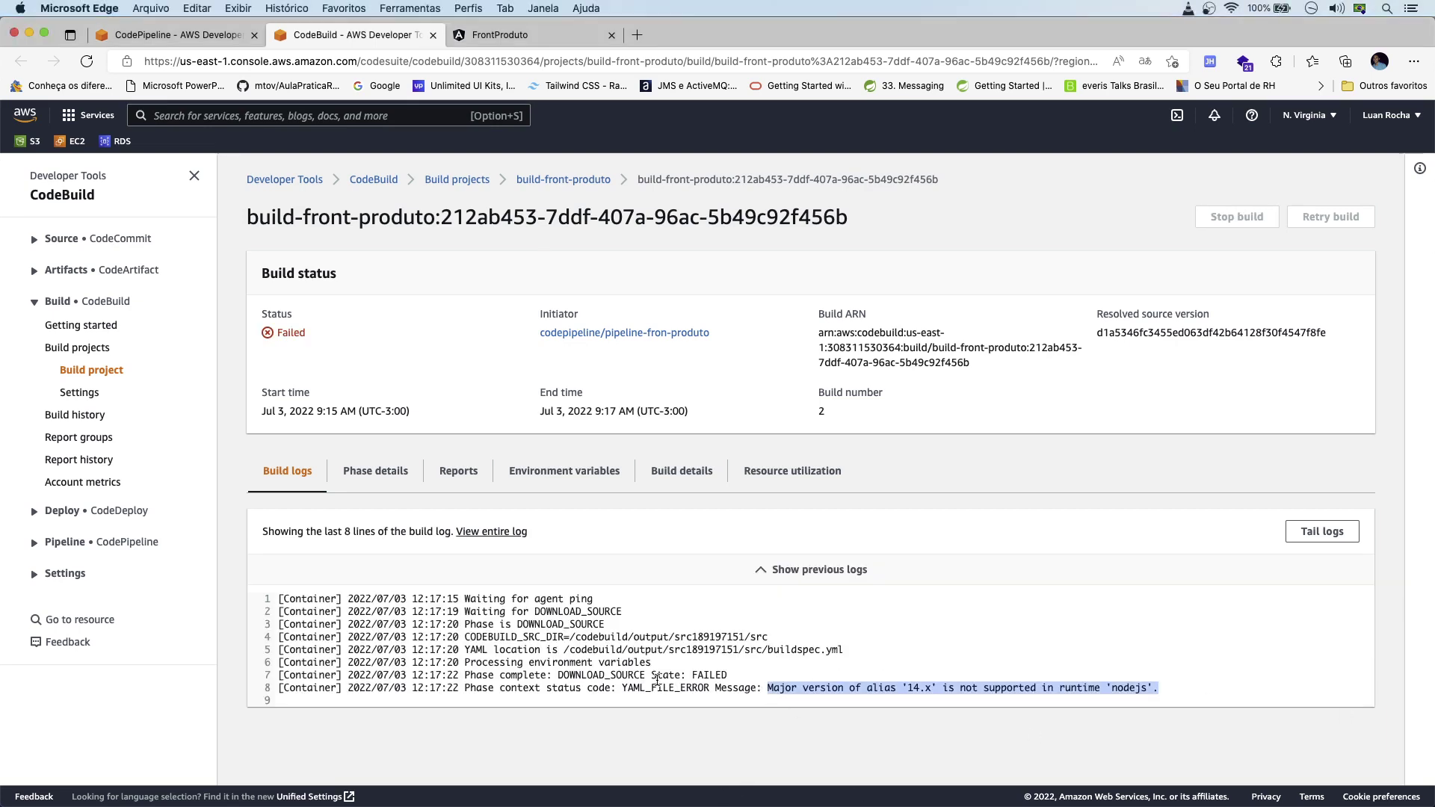
click(770, 696)
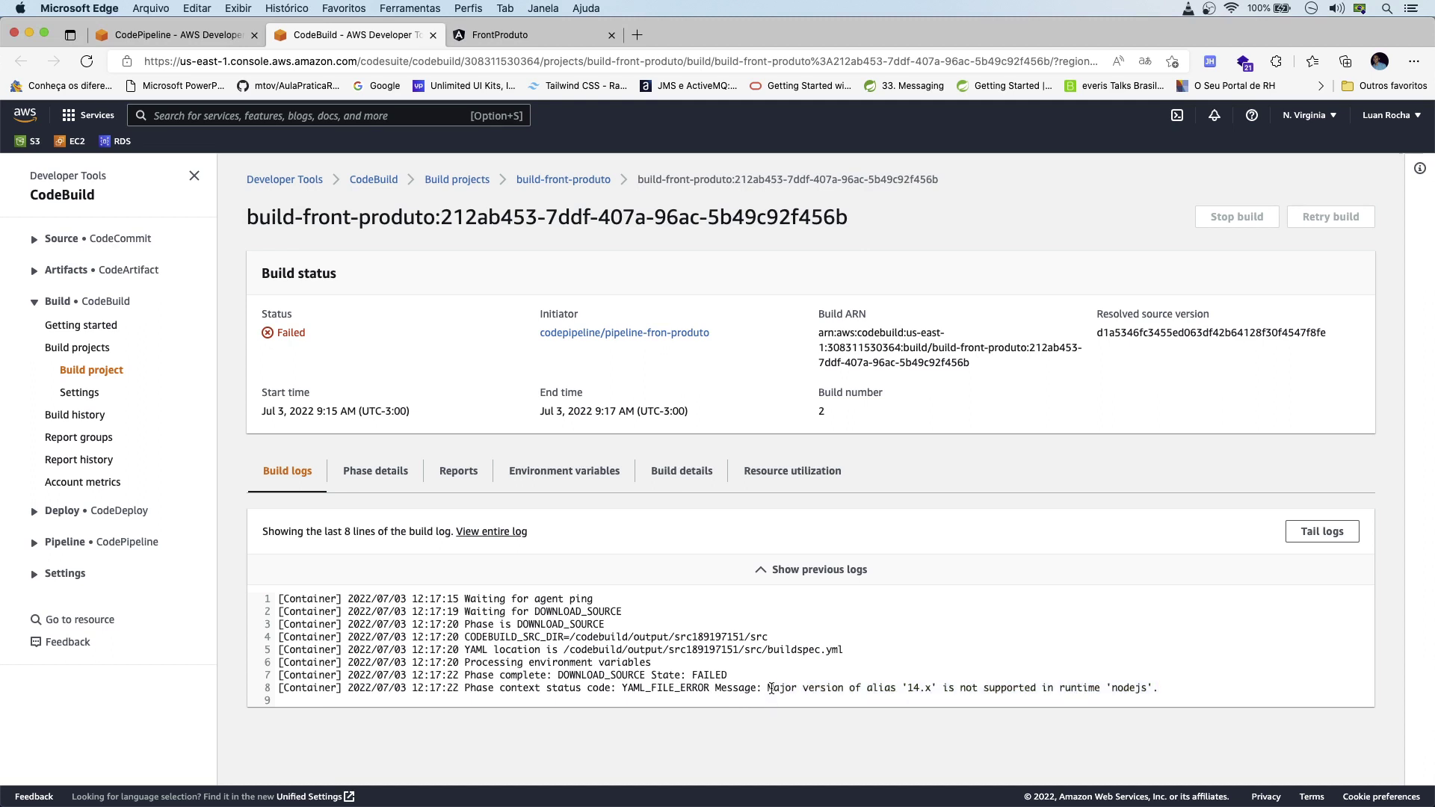
drag(768, 685, 901, 690)
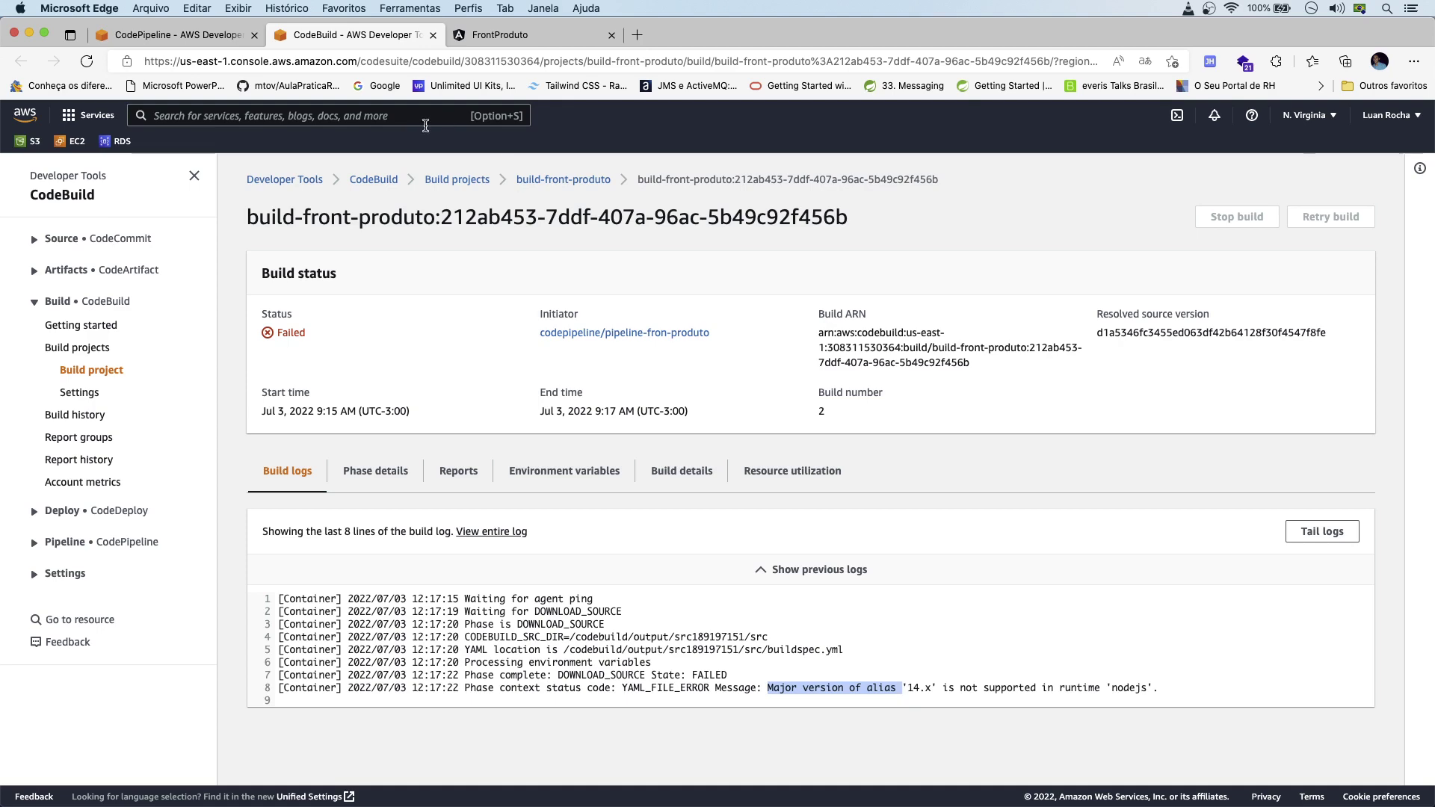
Close the CodeBuild details page and review the Source and Build stages of pipeline-fron-produto.
click(433, 35)
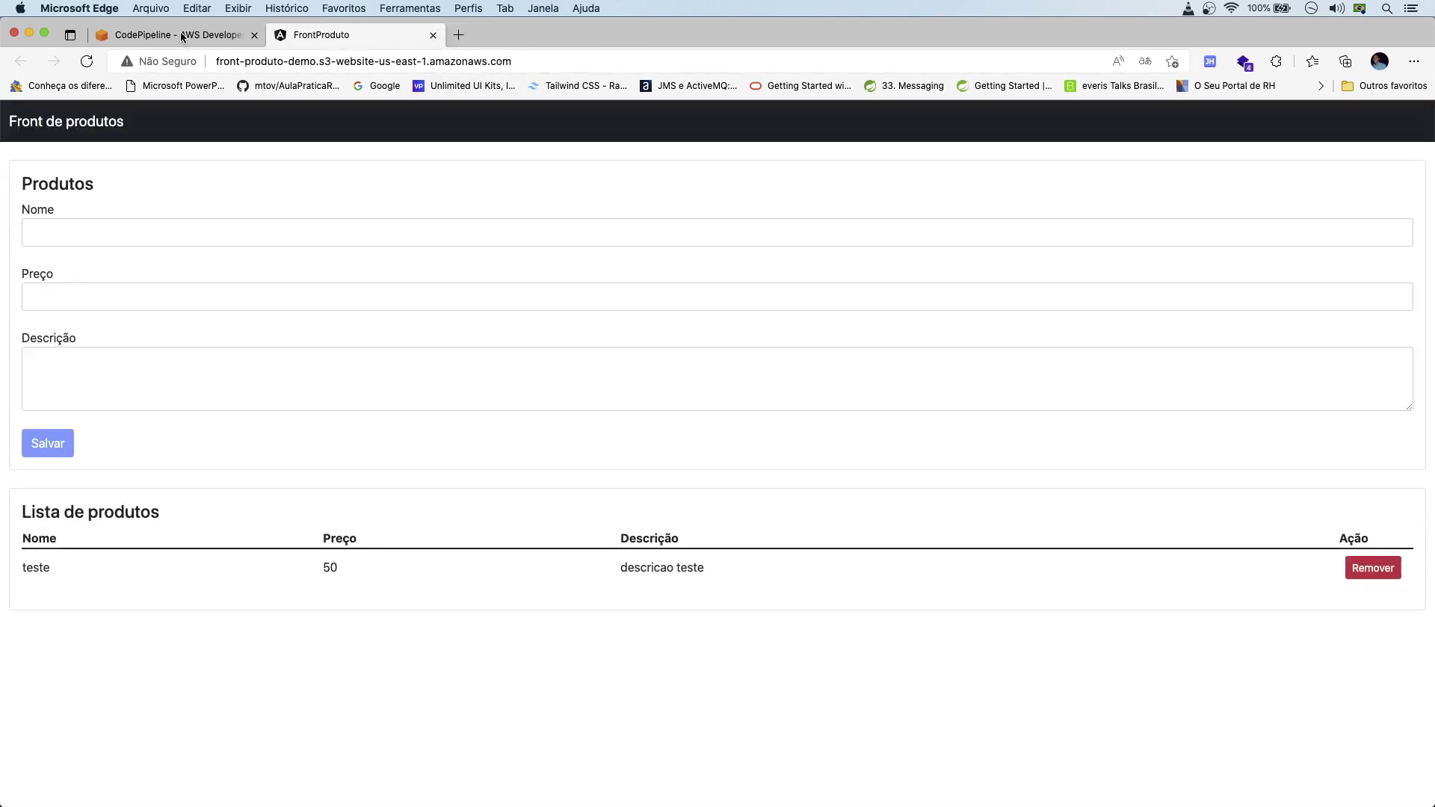
click(176, 35)
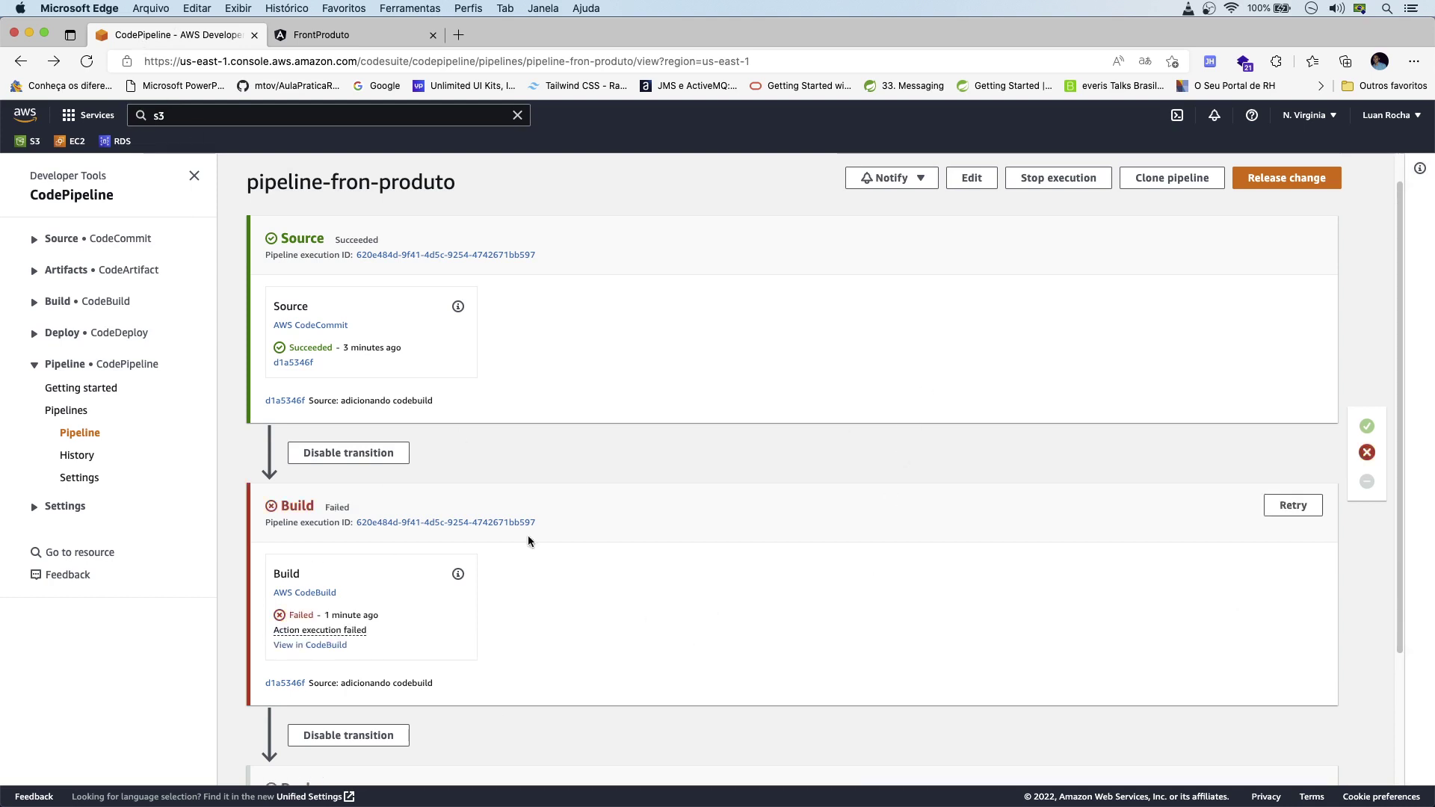
scroll(979, 459, up, 1)
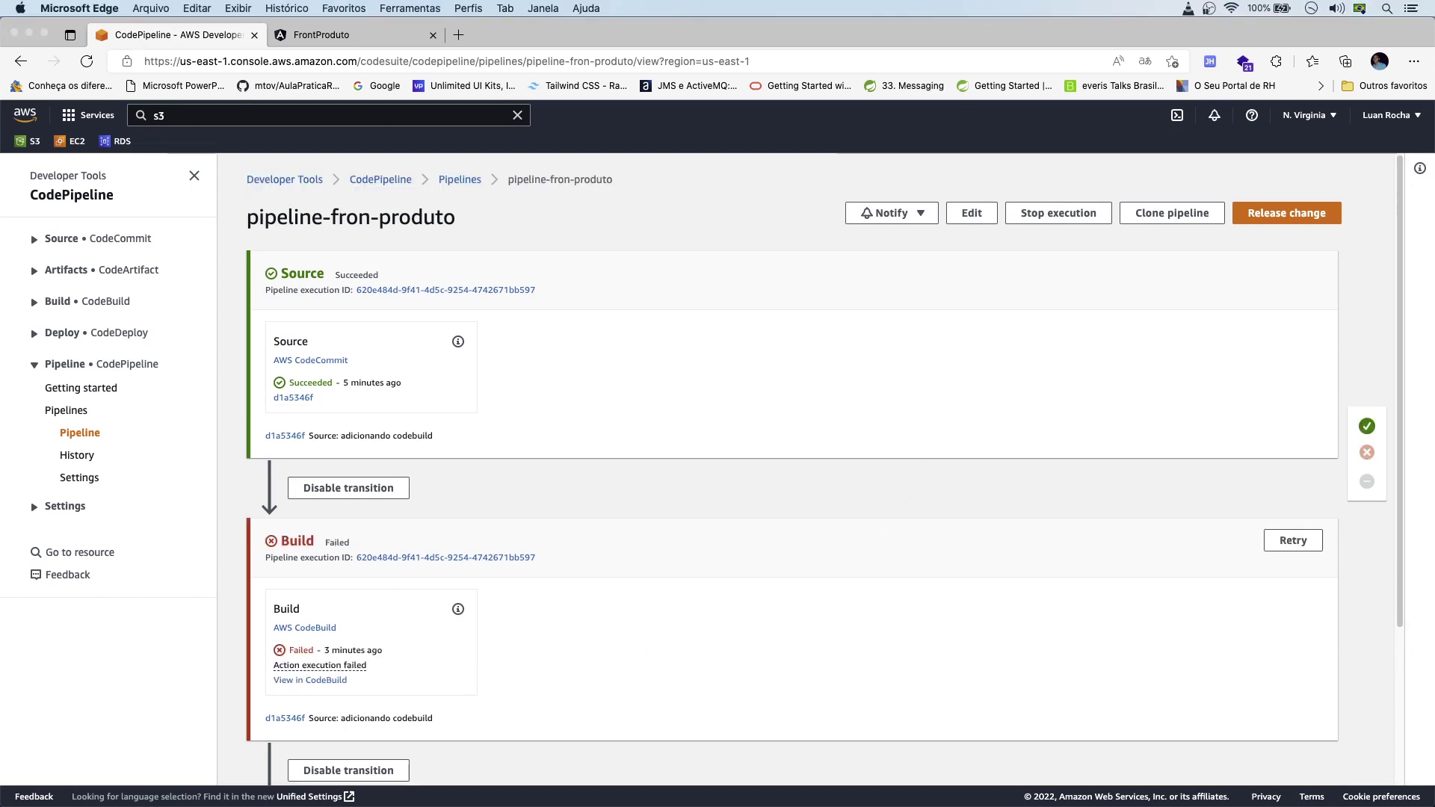
scroll(384, 583, down, 3)
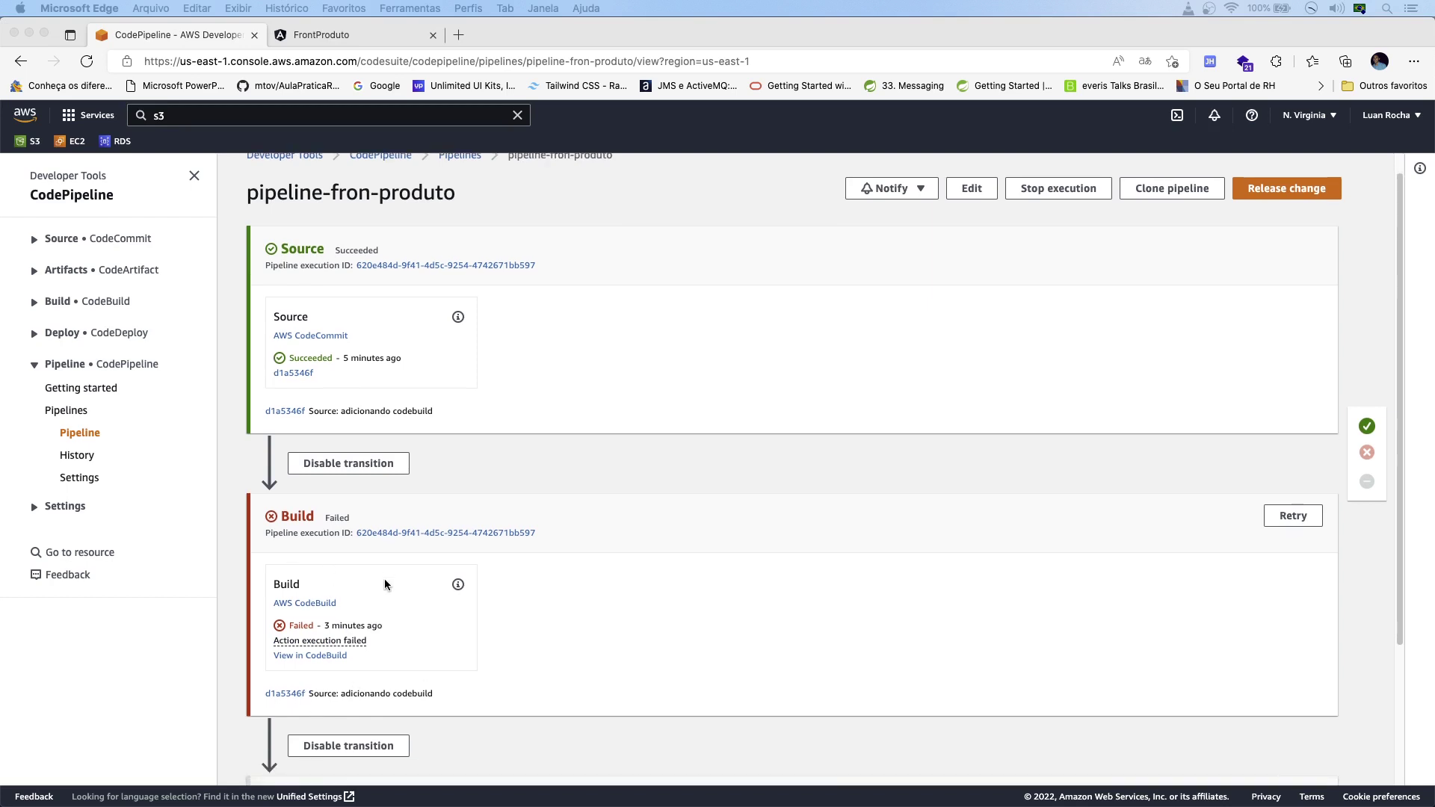
scroll(704, 509, up, 3)
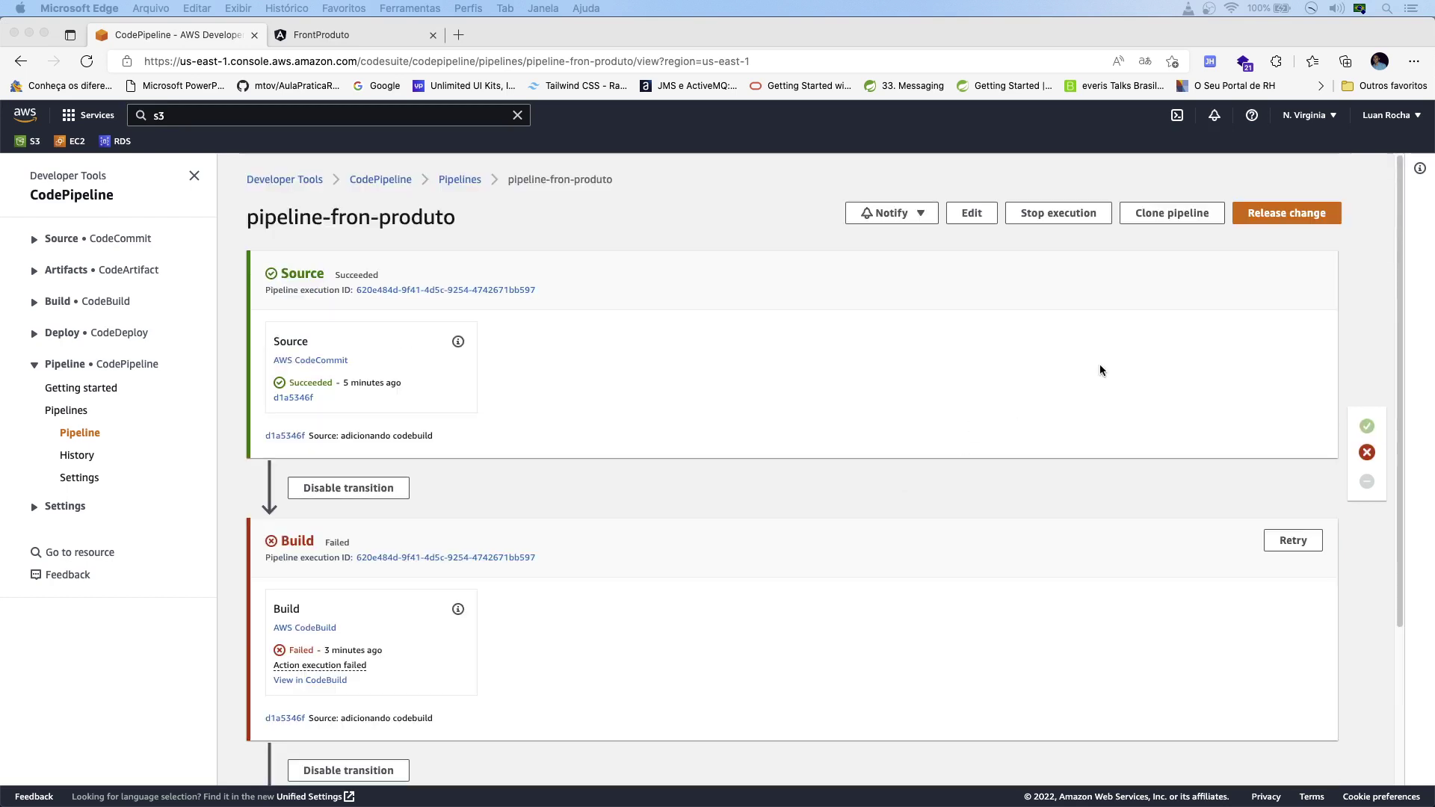
Put pipeline-fron-produto into edit mode and open the AWS CodeBuild action of its Build stage for editing.
click(972, 214)
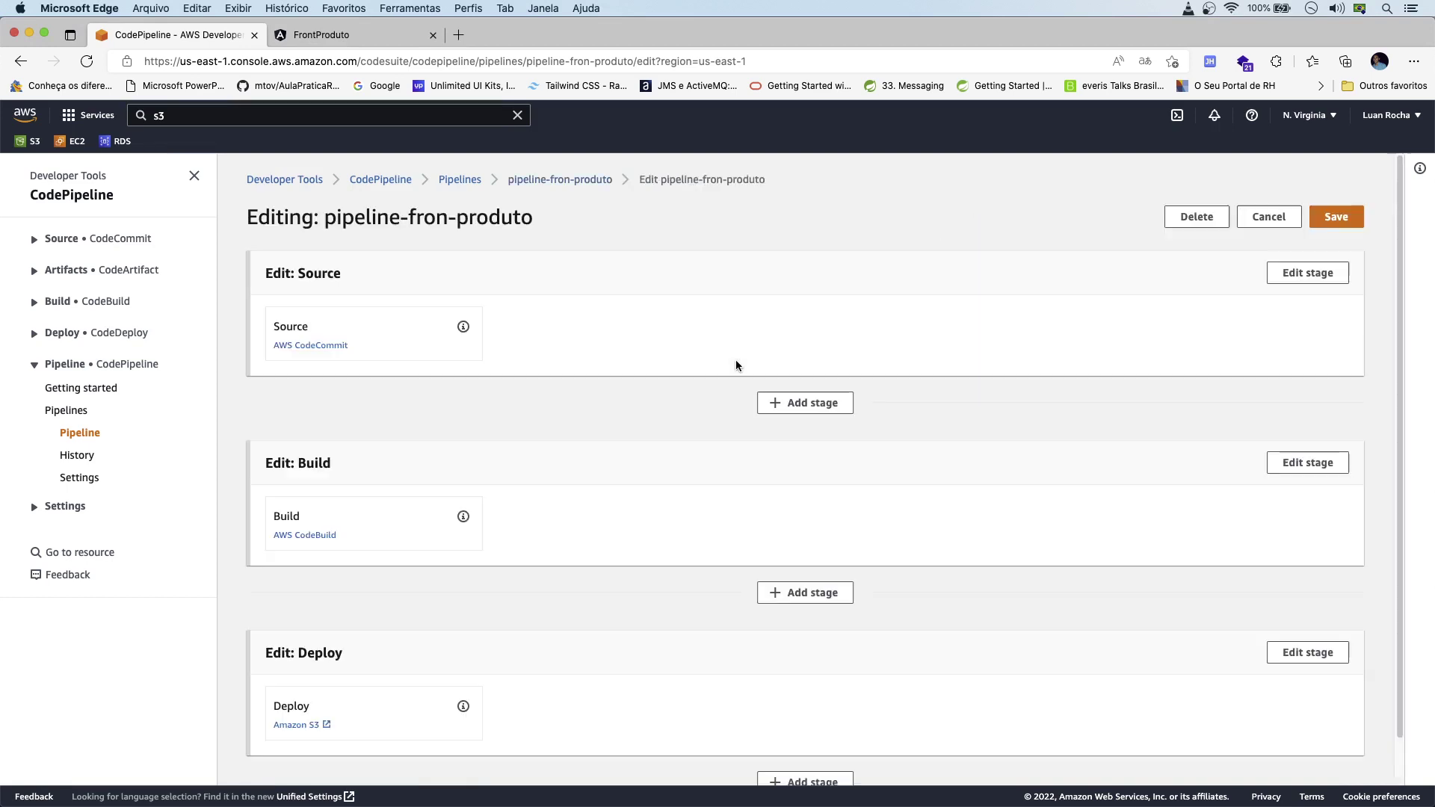
scroll(416, 481, down, 1)
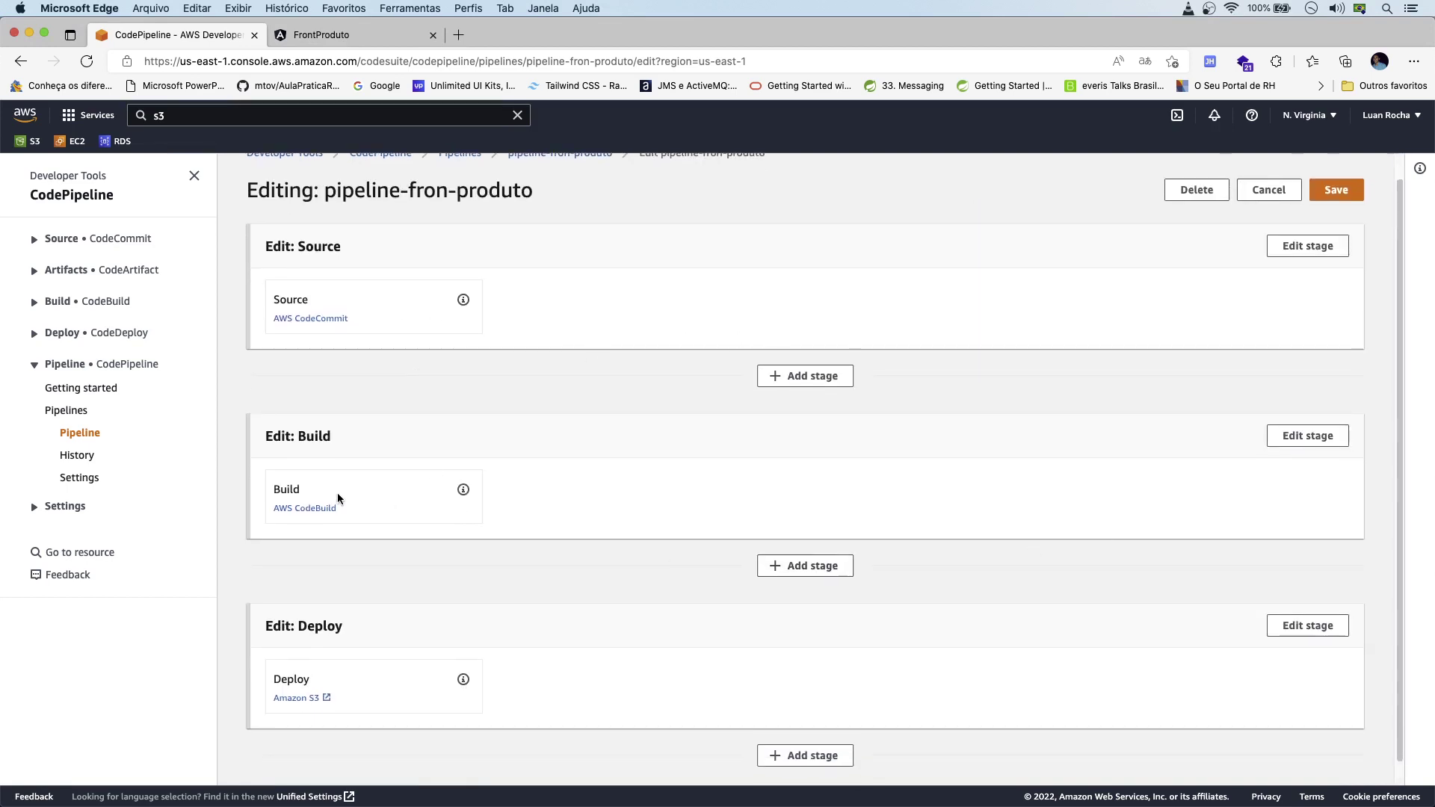
click(1317, 441)
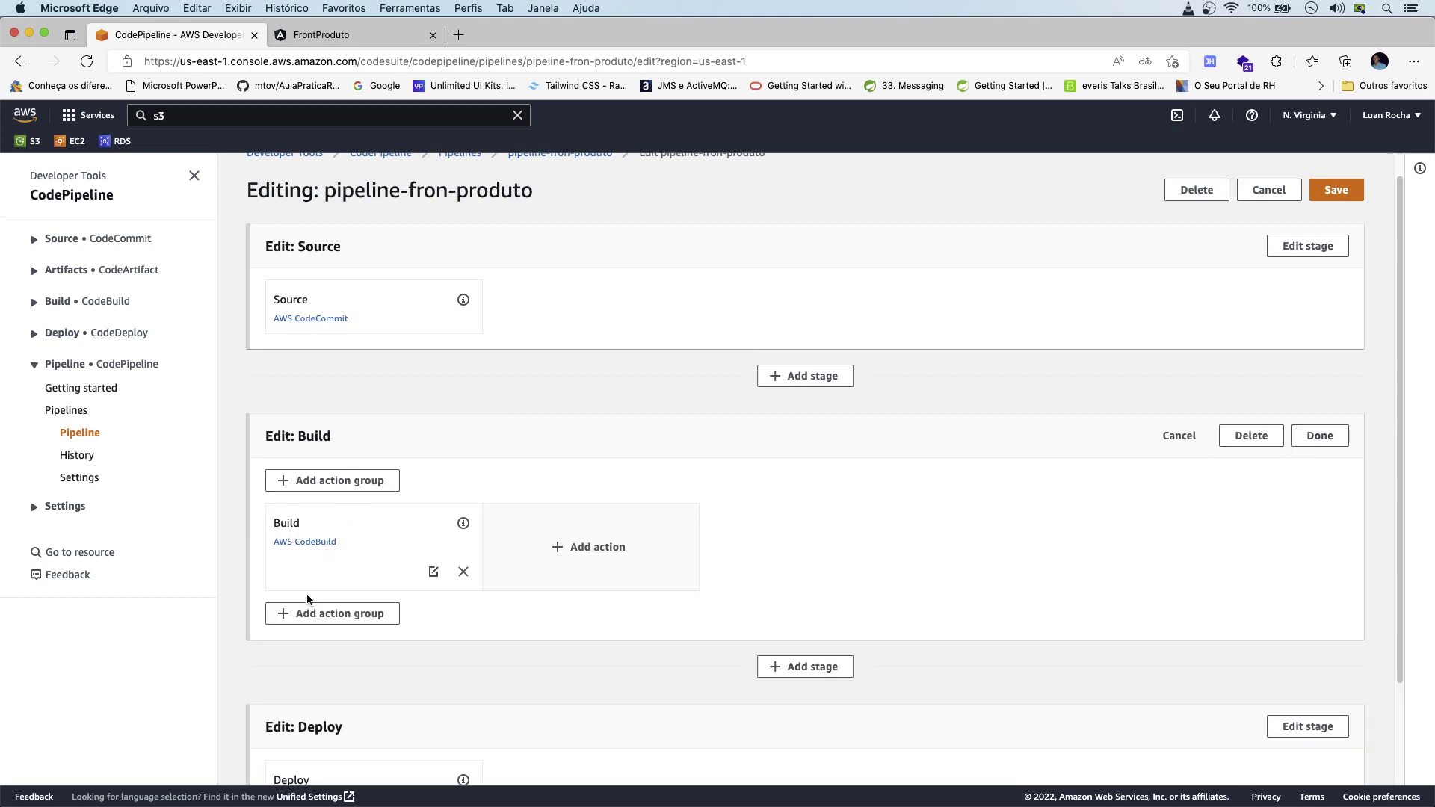
click(434, 574)
scroll(336, 364, down, 3)
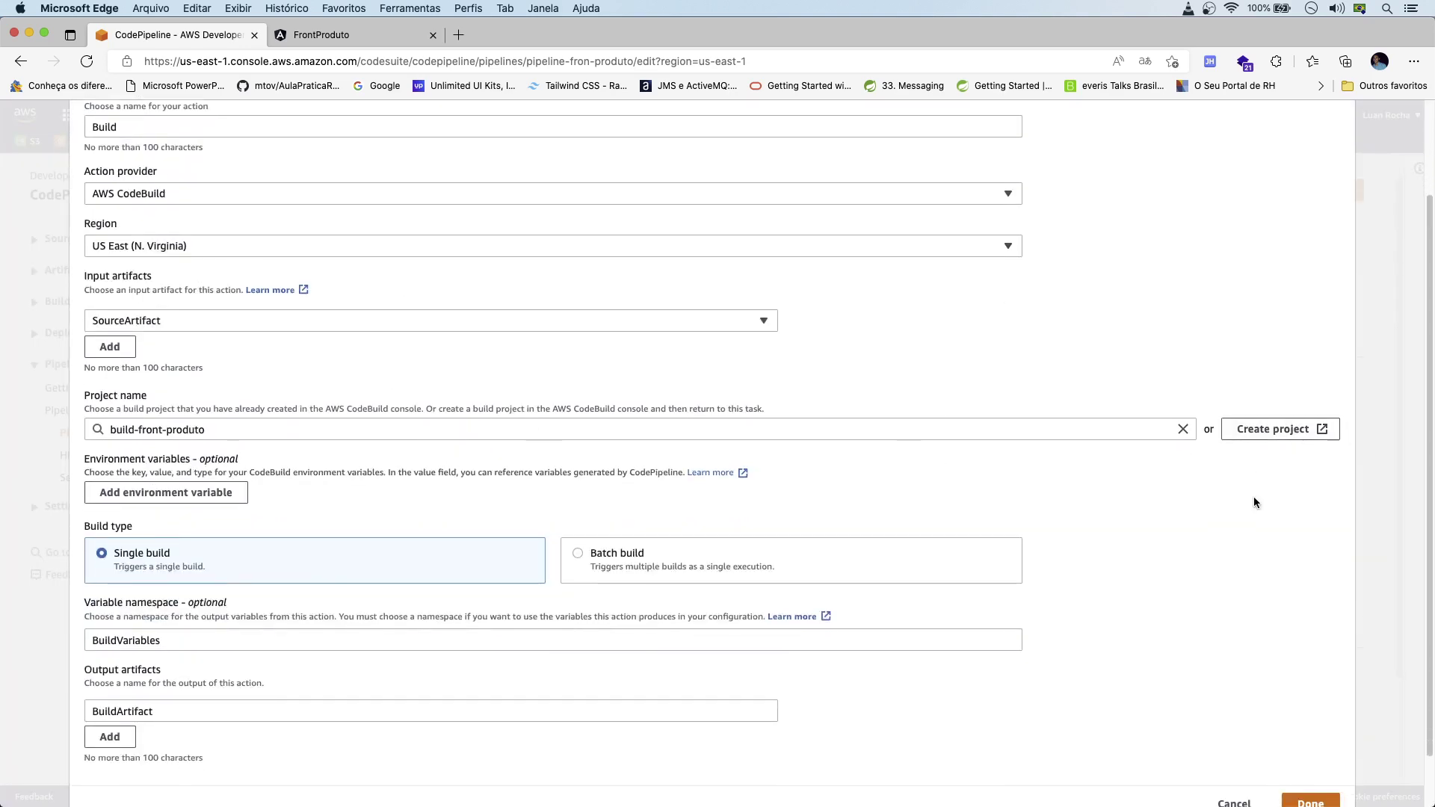
Open the form for creating a new CodeBuild project for the Build action, enlarge its window and dismiss the translation offer.
click(1270, 430)
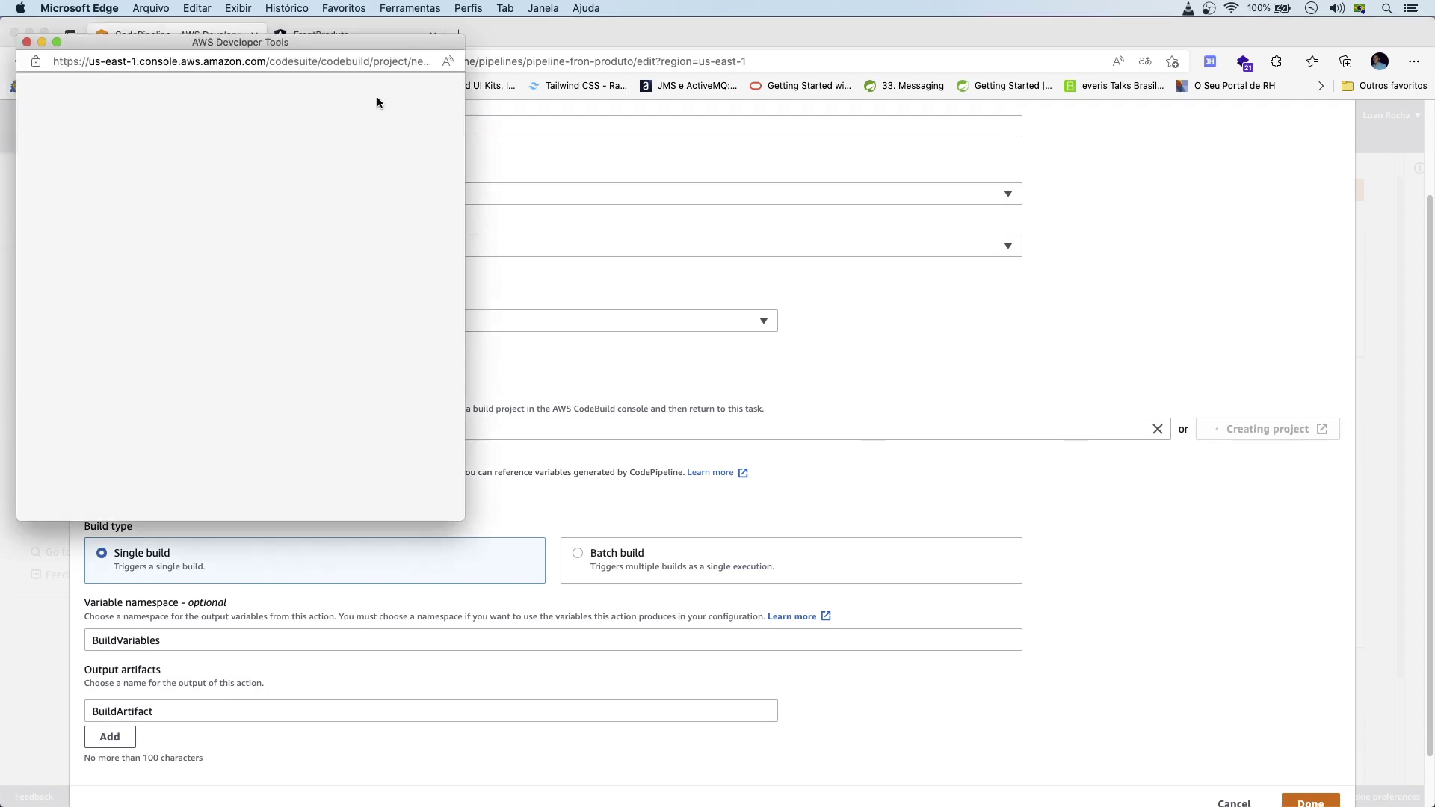
drag(458, 513, 1260, 729)
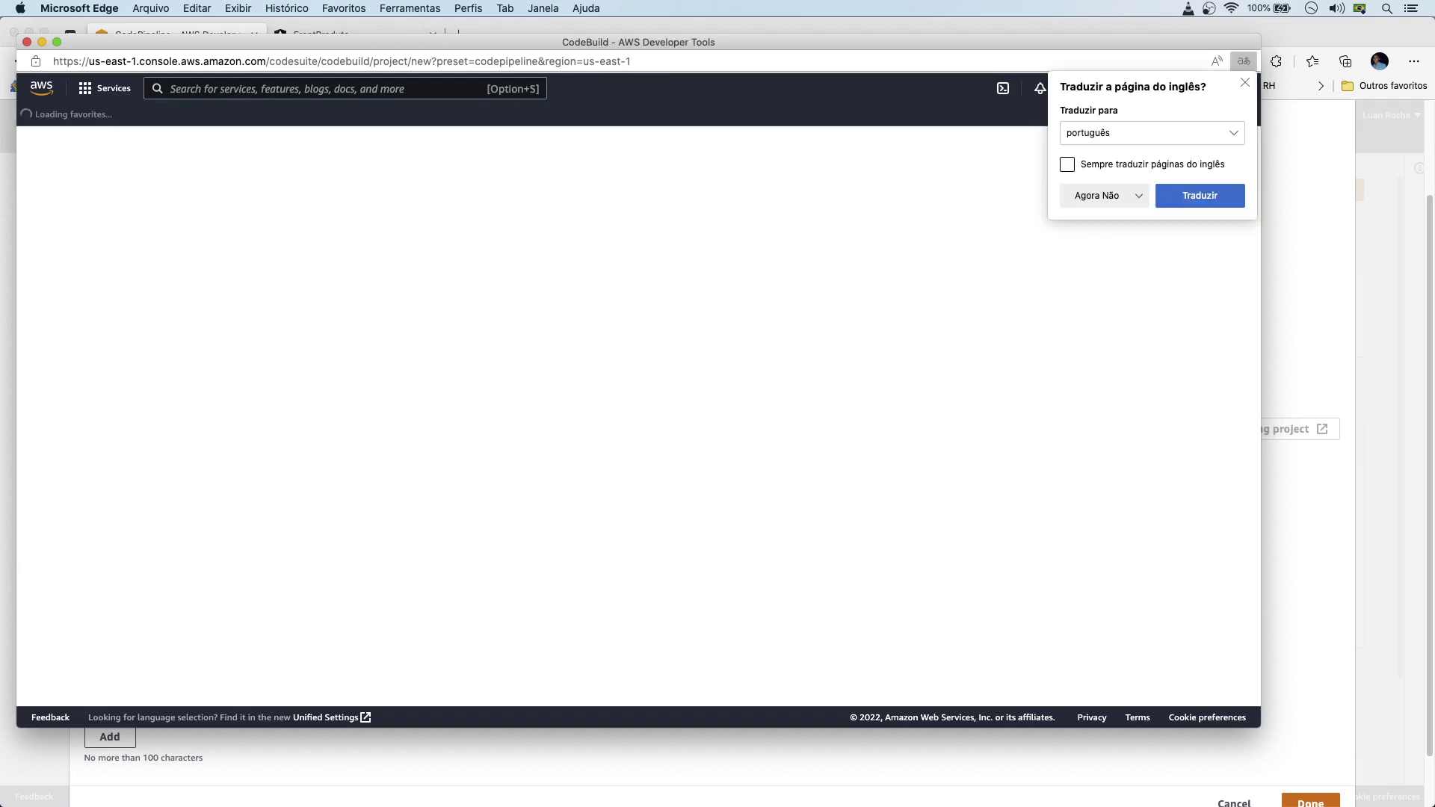
click(1244, 83)
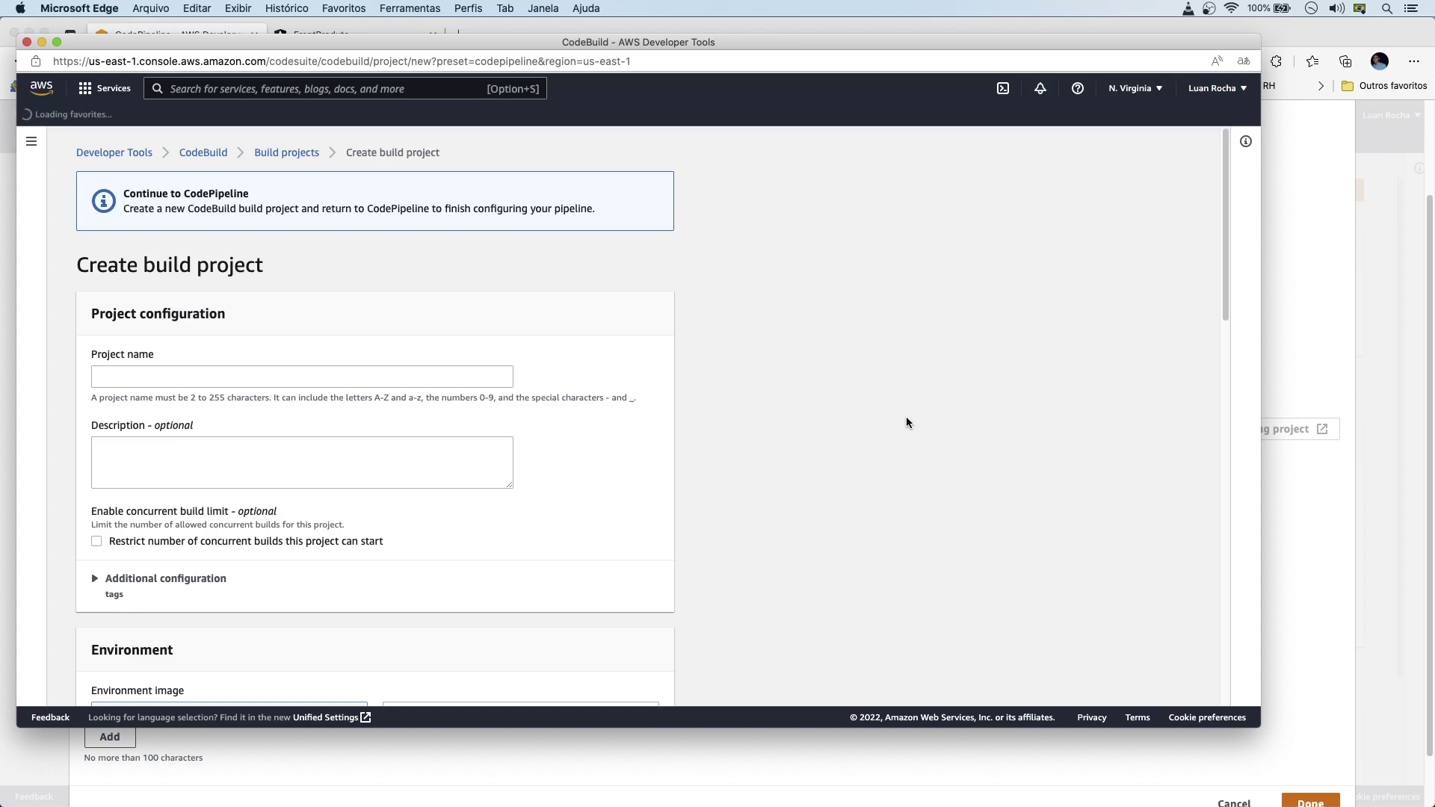
Name the new build project codebuild-front-produto.
click(409, 377)
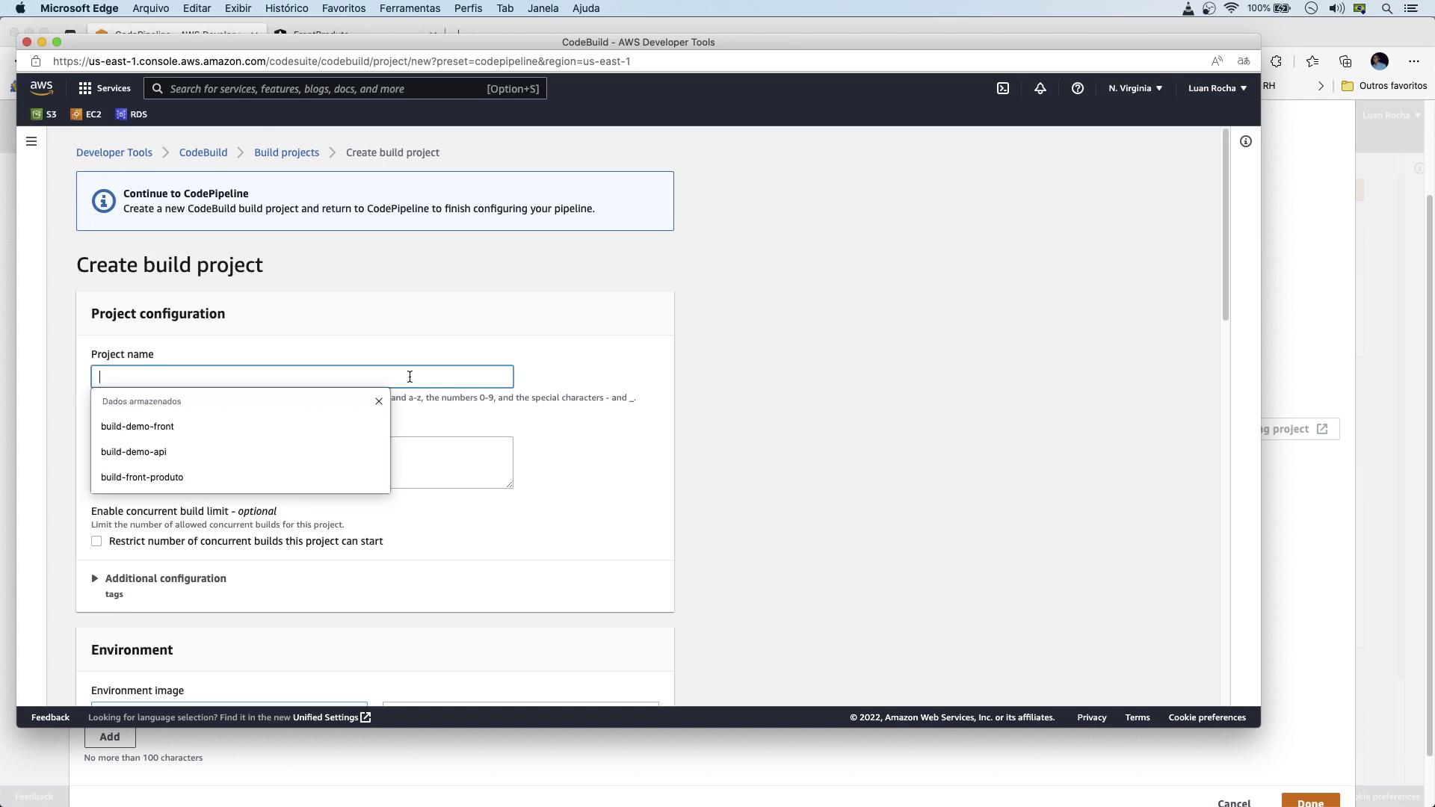
text(codebuil)
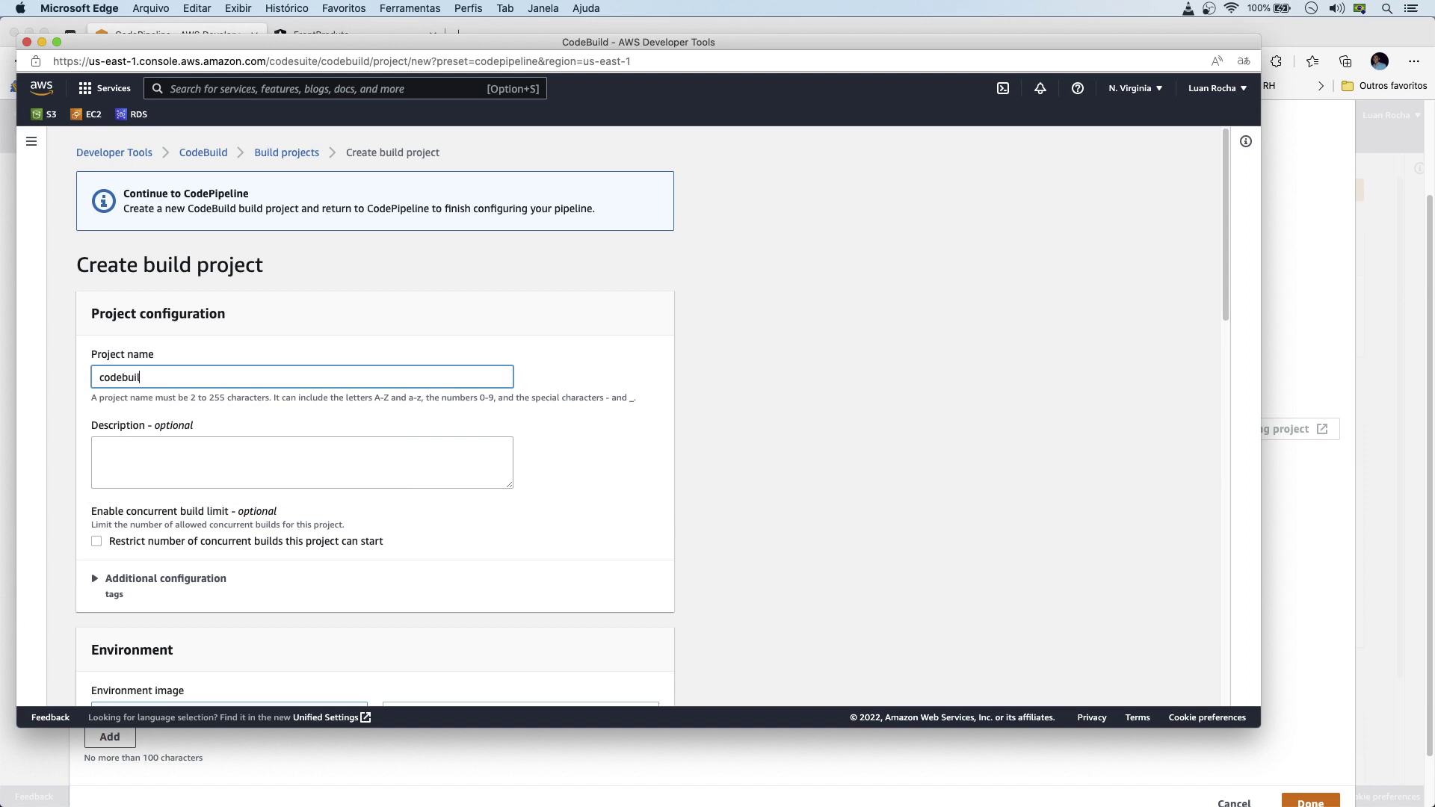
text(d-front-produto)
Set the build environment to Ubuntu with the Standard runtime and the aws/codebuild/standard:5.0 image.
scroll(355, 510, down, 5)
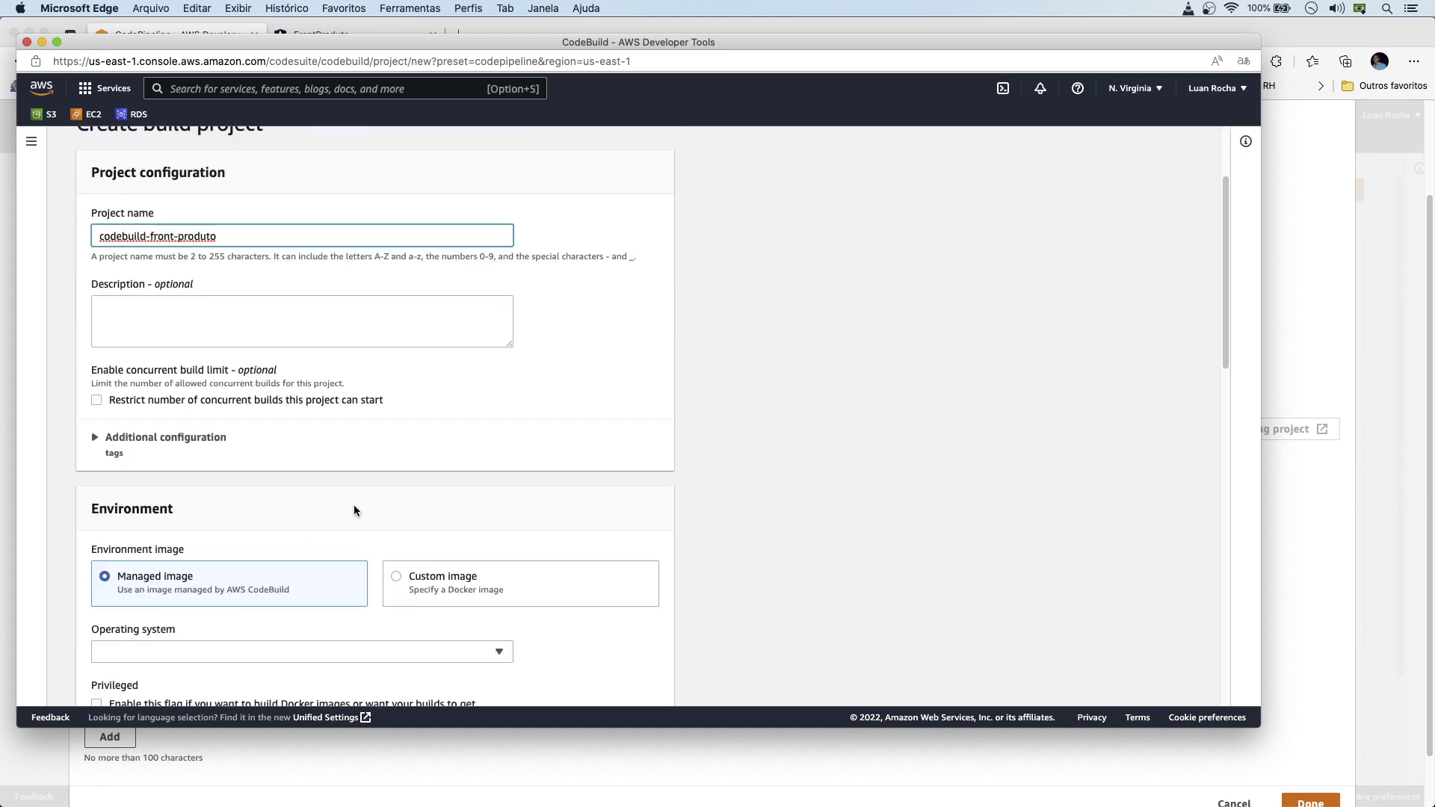
click(187, 525)
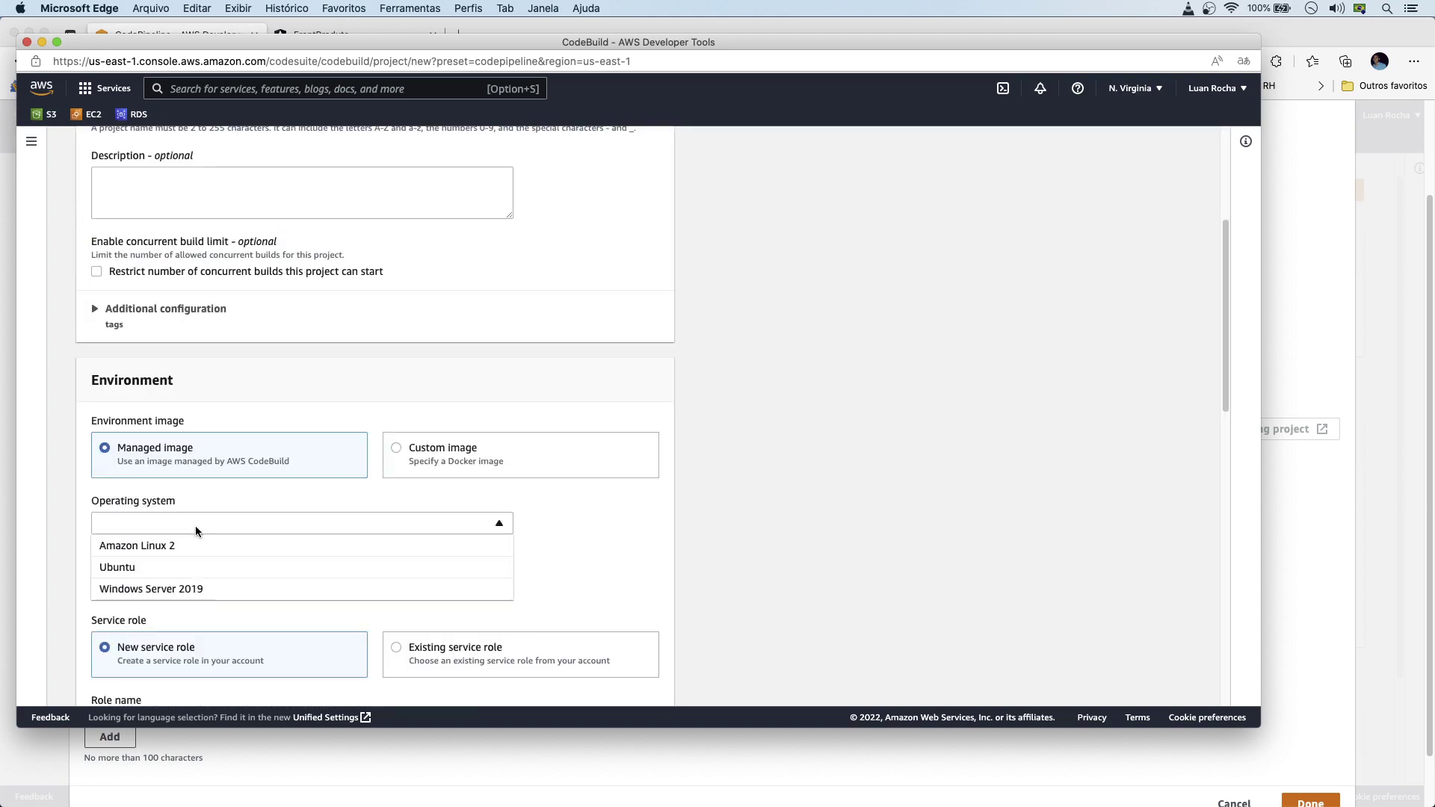
click(154, 568)
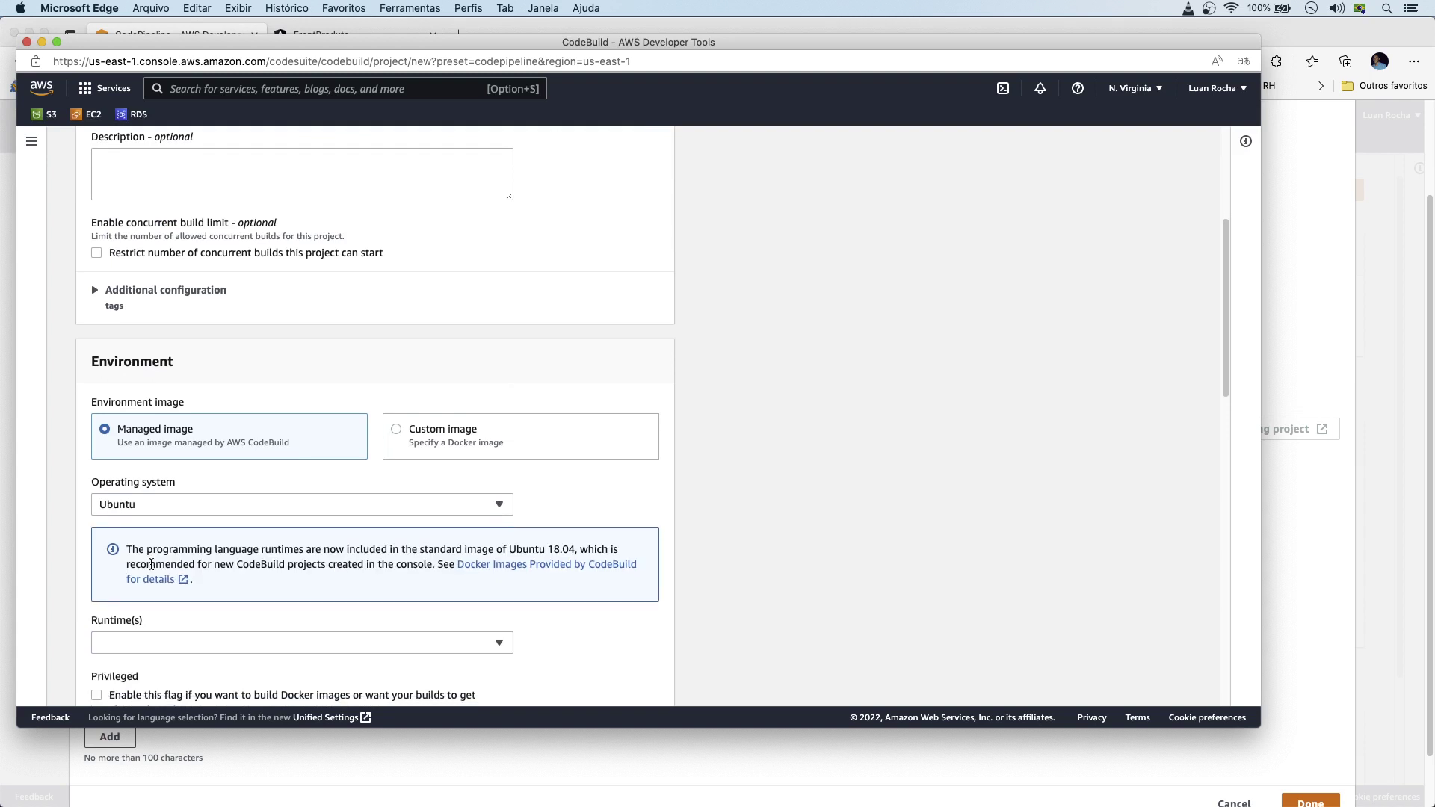
scroll(151, 564, down, 3)
click(149, 483)
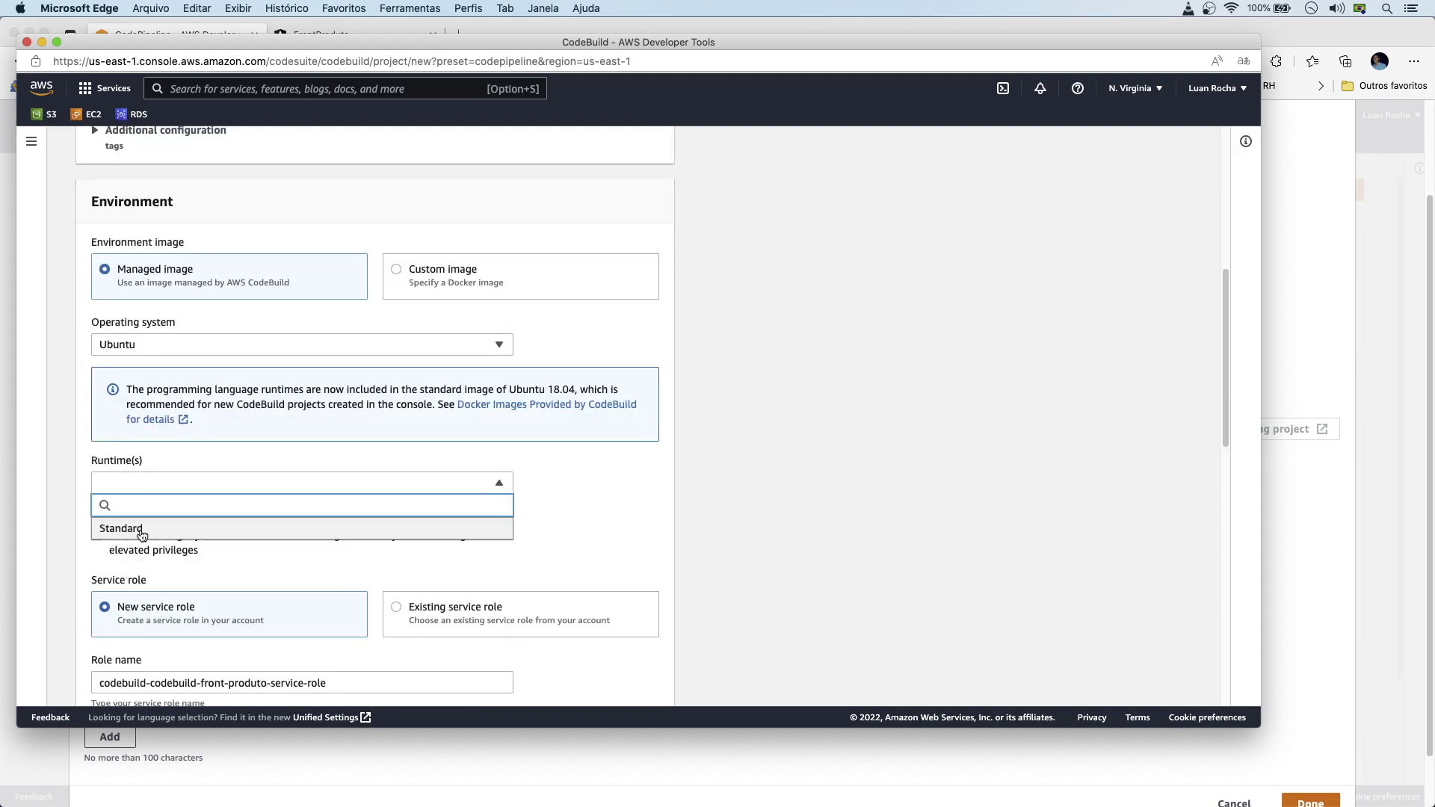
click(141, 530)
click(146, 532)
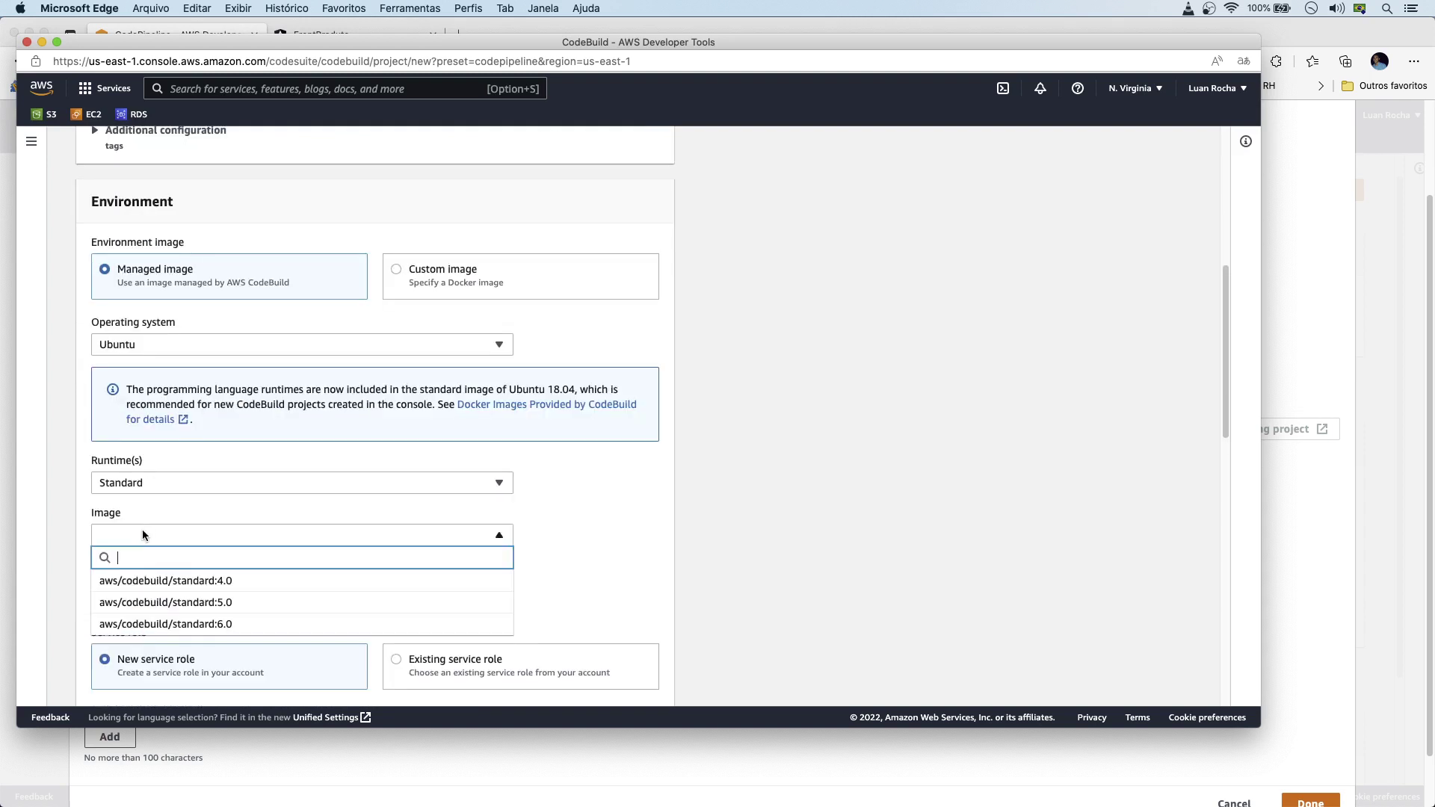
click(208, 604)
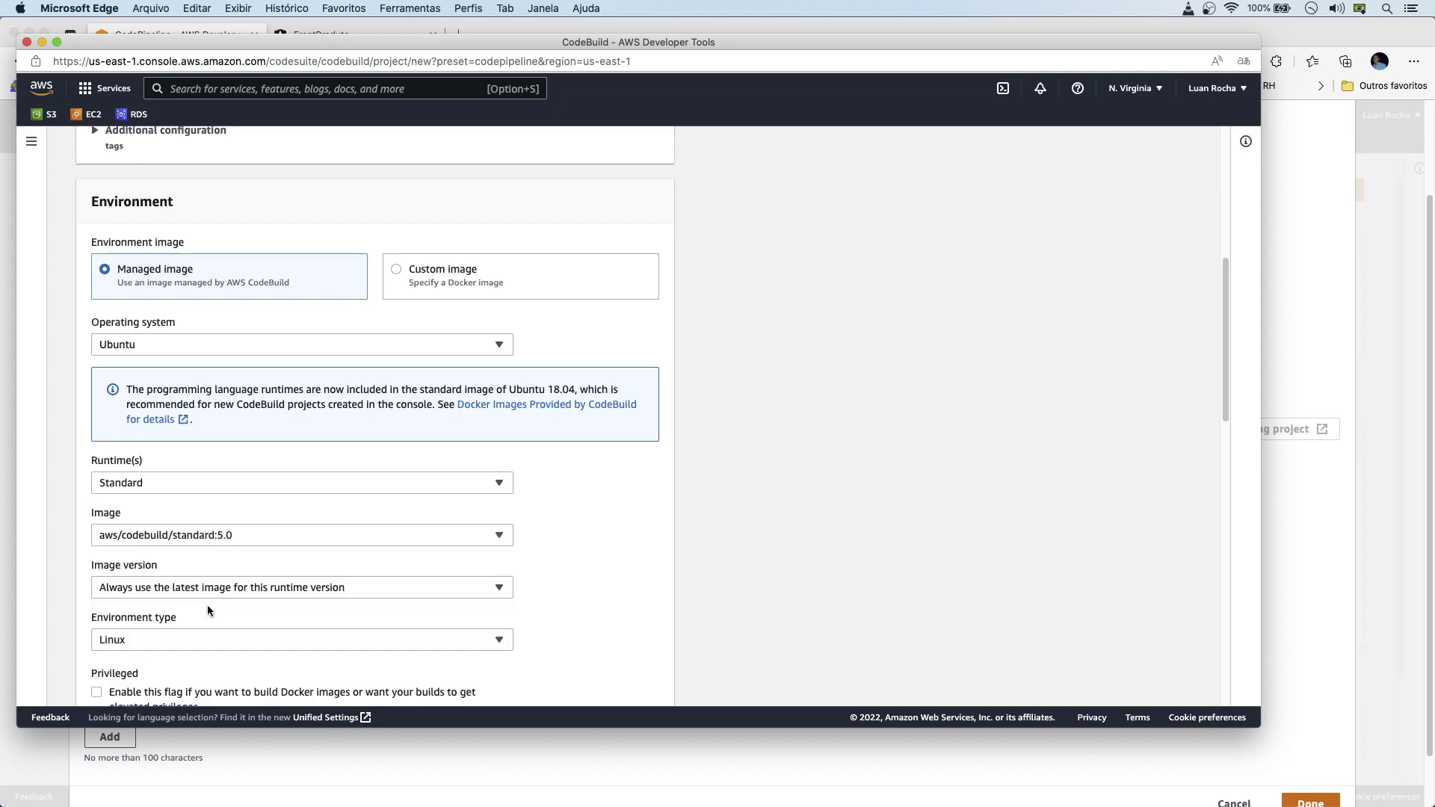
Keep the remaining service role, buildspec and log defaults, and create the build project to return to CodePipeline.
scroll(224, 583, down, 5)
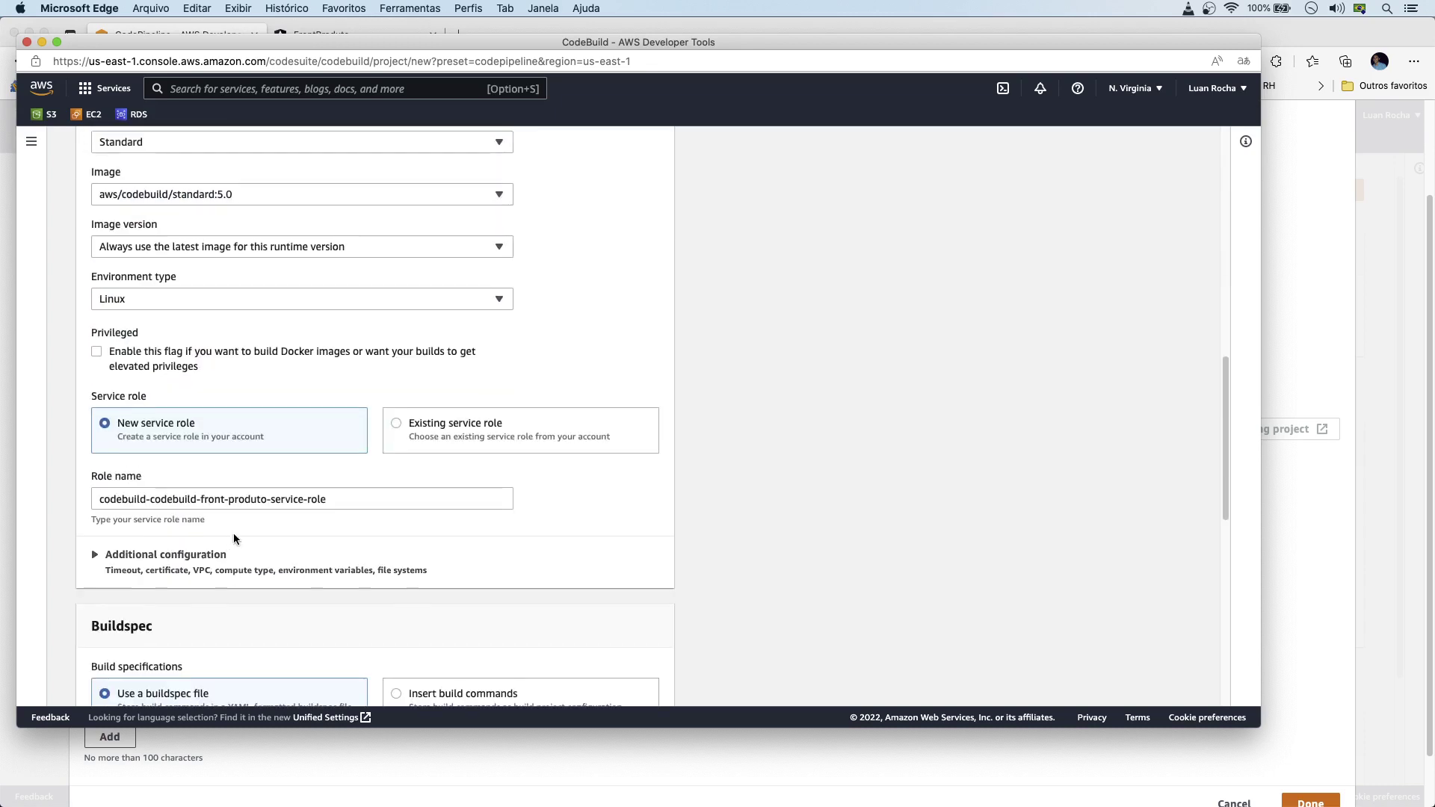
scroll(233, 533, down, 6)
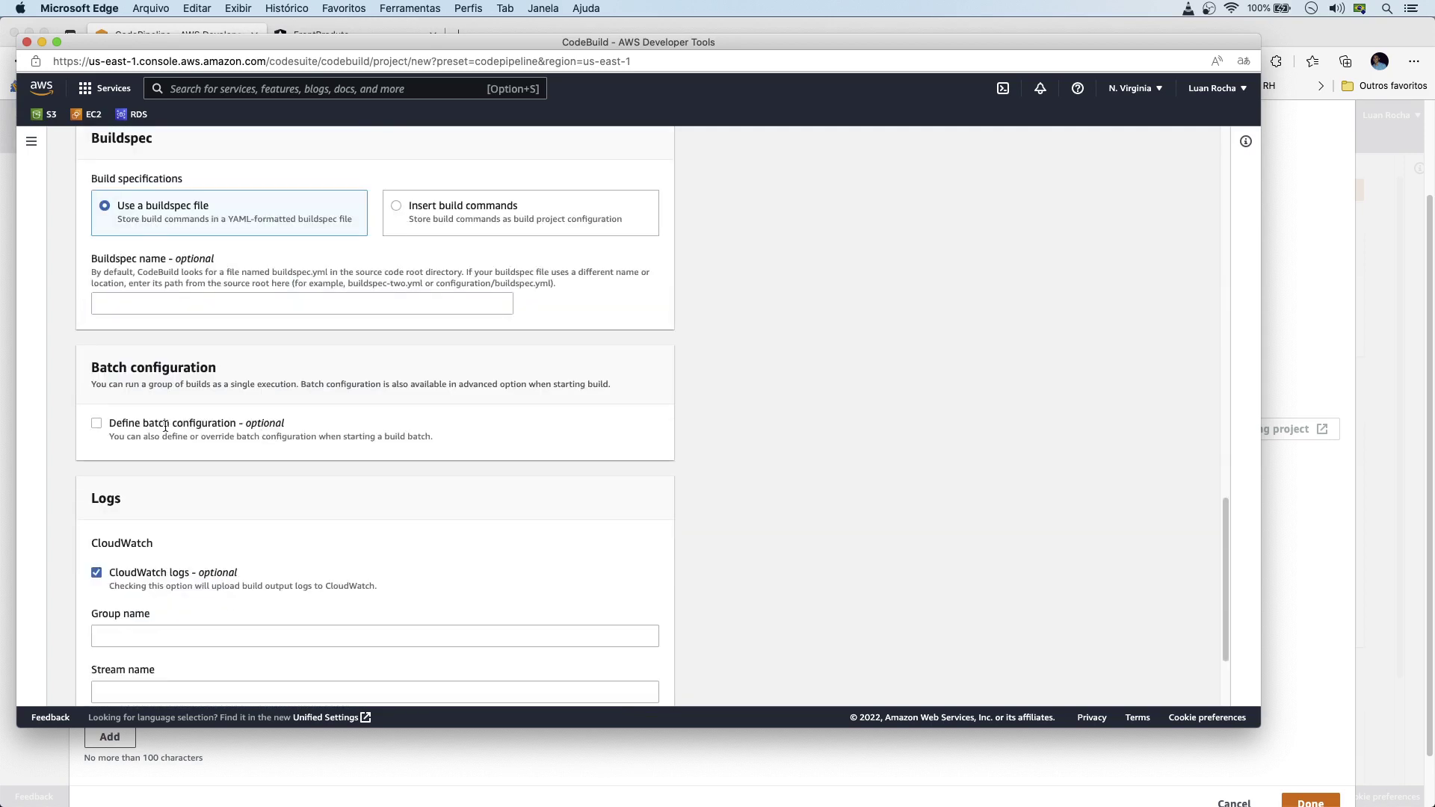
scroll(172, 473, down, 3)
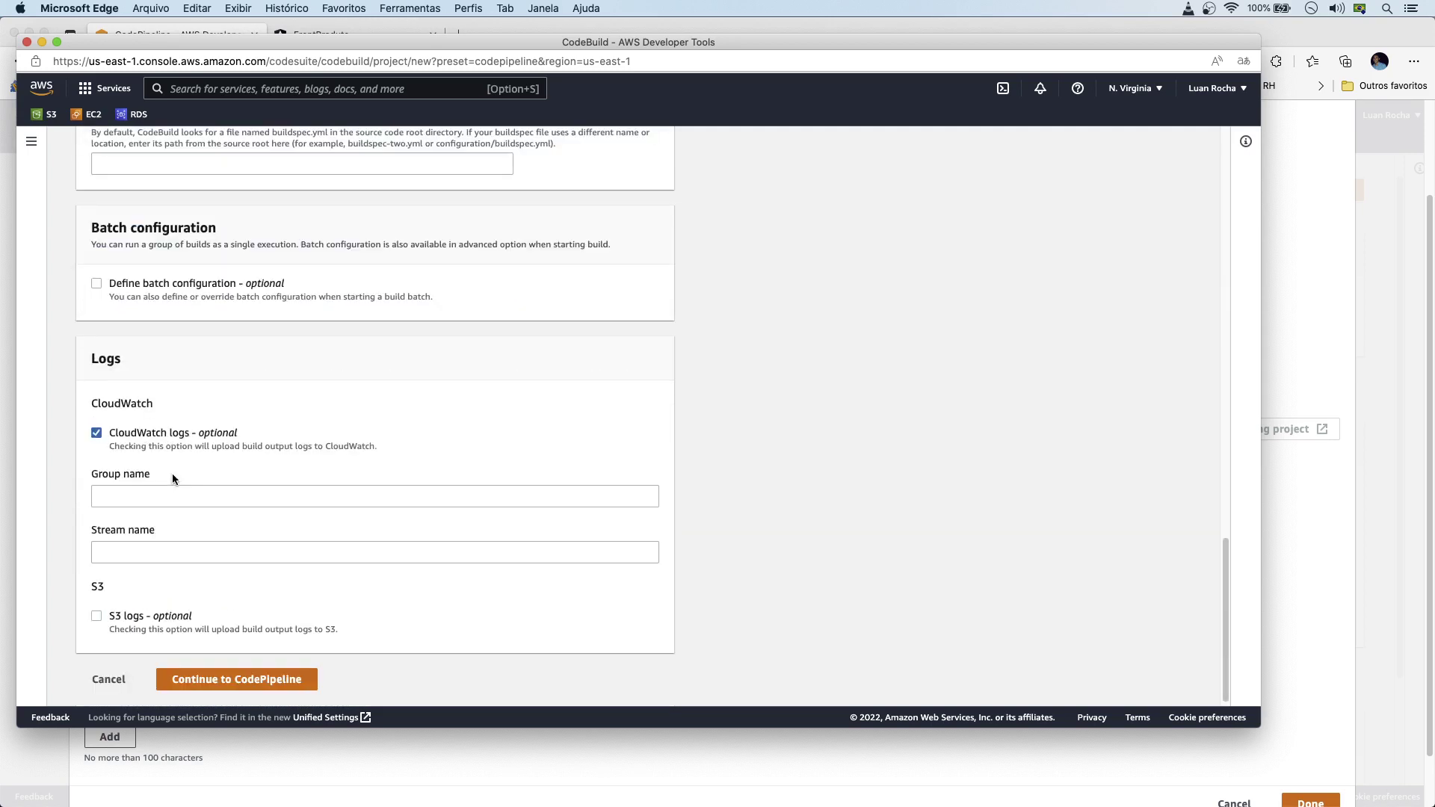
click(234, 675)
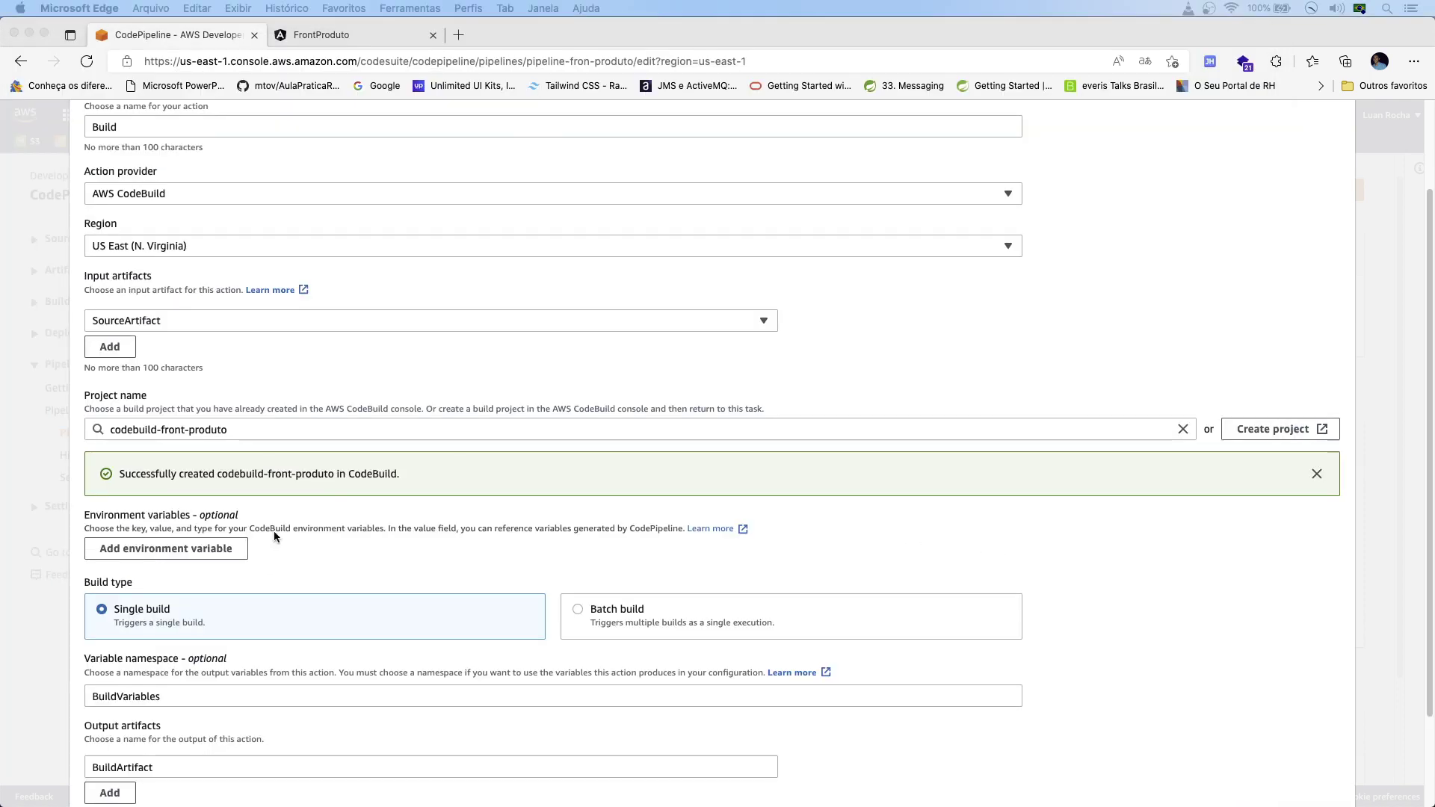
Finish editing the Build action with the codebuild-front-produto project and save the changes to pipeline-fron-produto.
scroll(320, 522, down, 3)
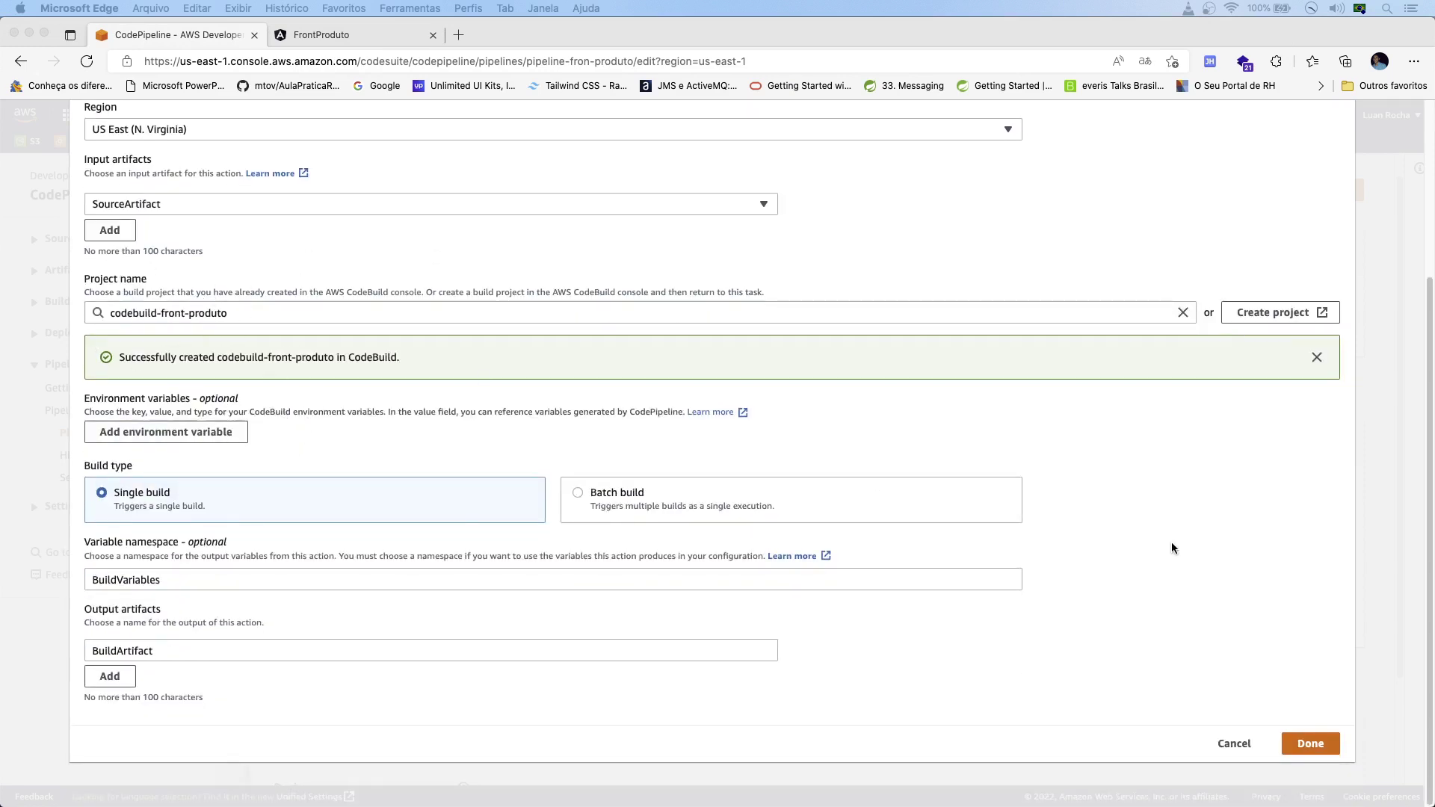
click(1302, 684)
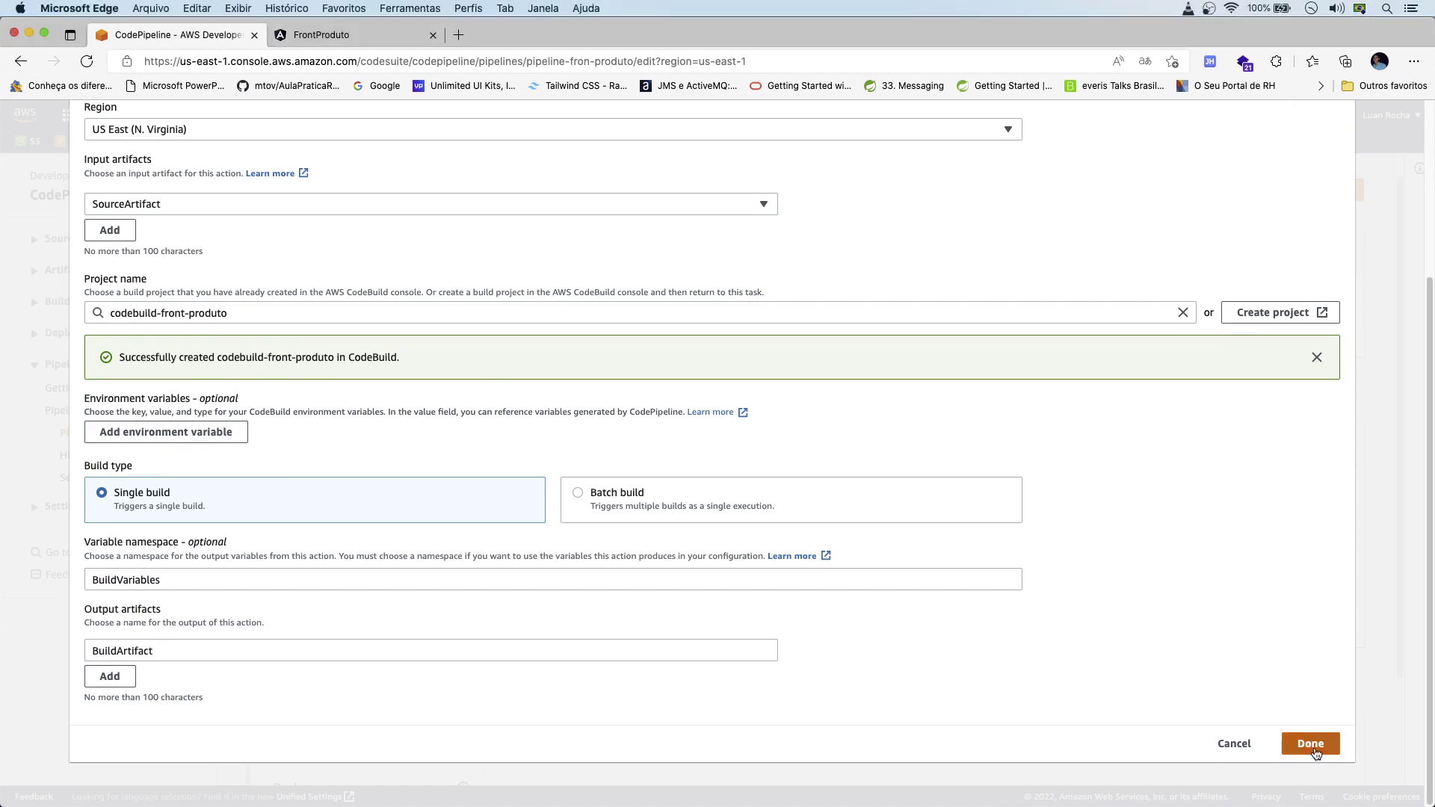
click(1314, 745)
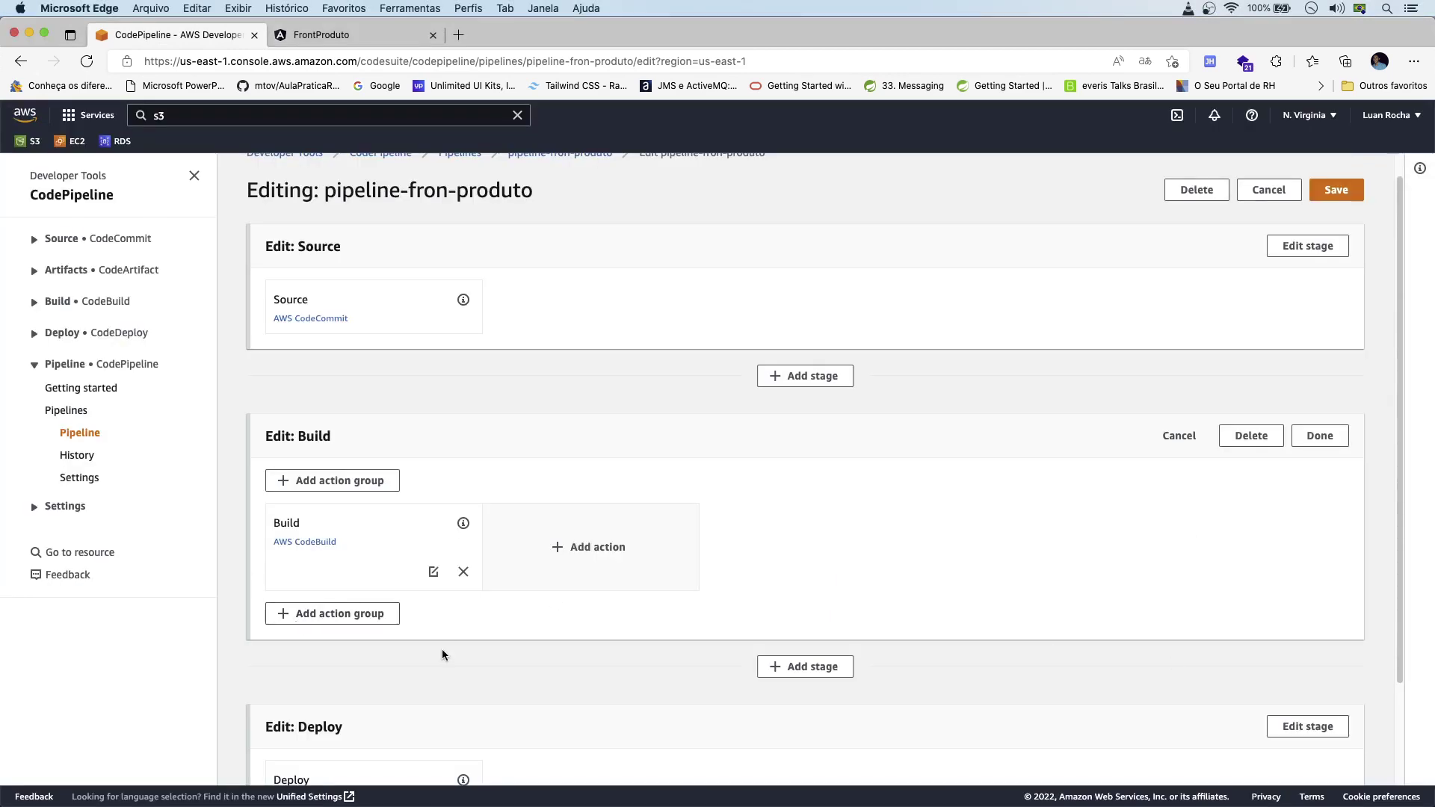
click(1338, 190)
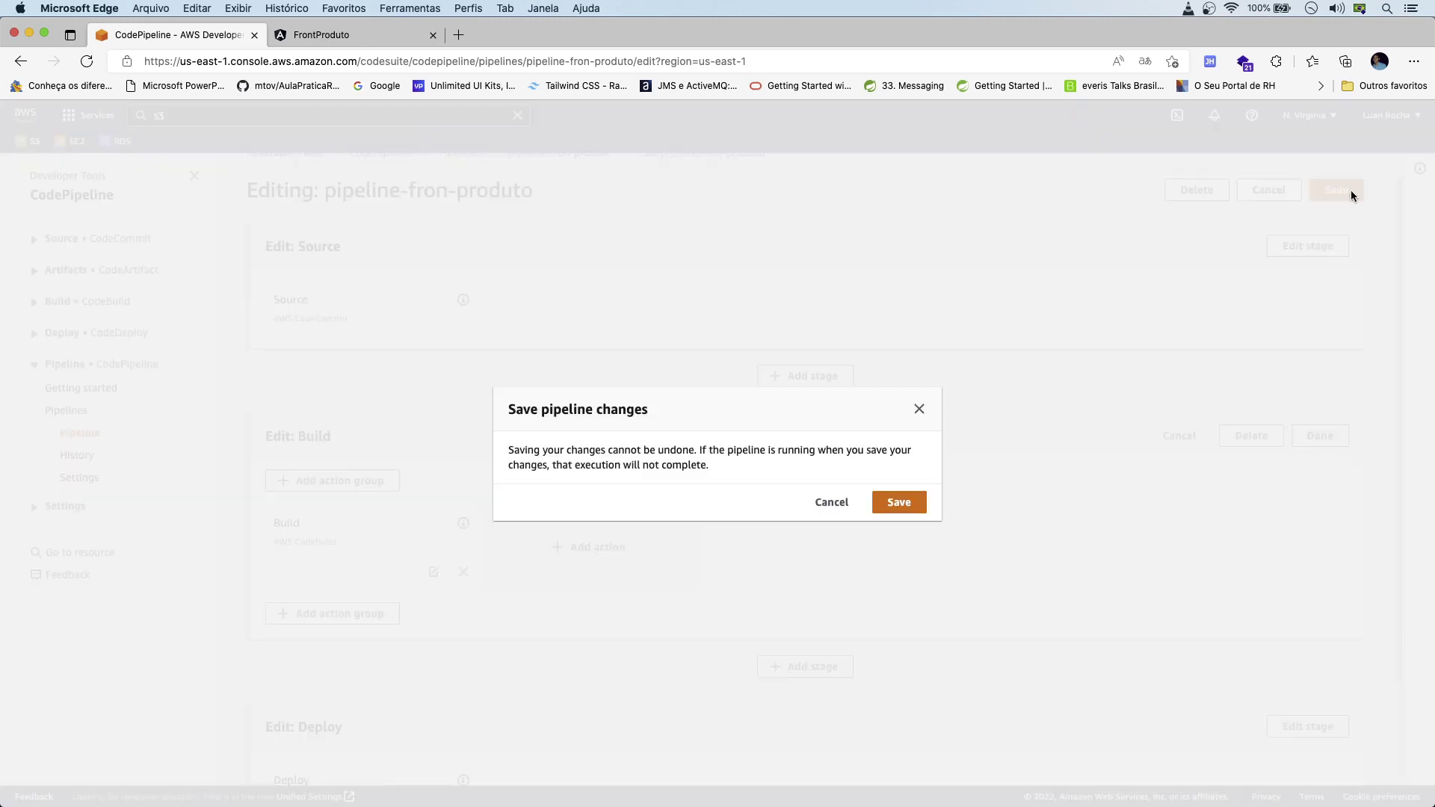
click(899, 502)
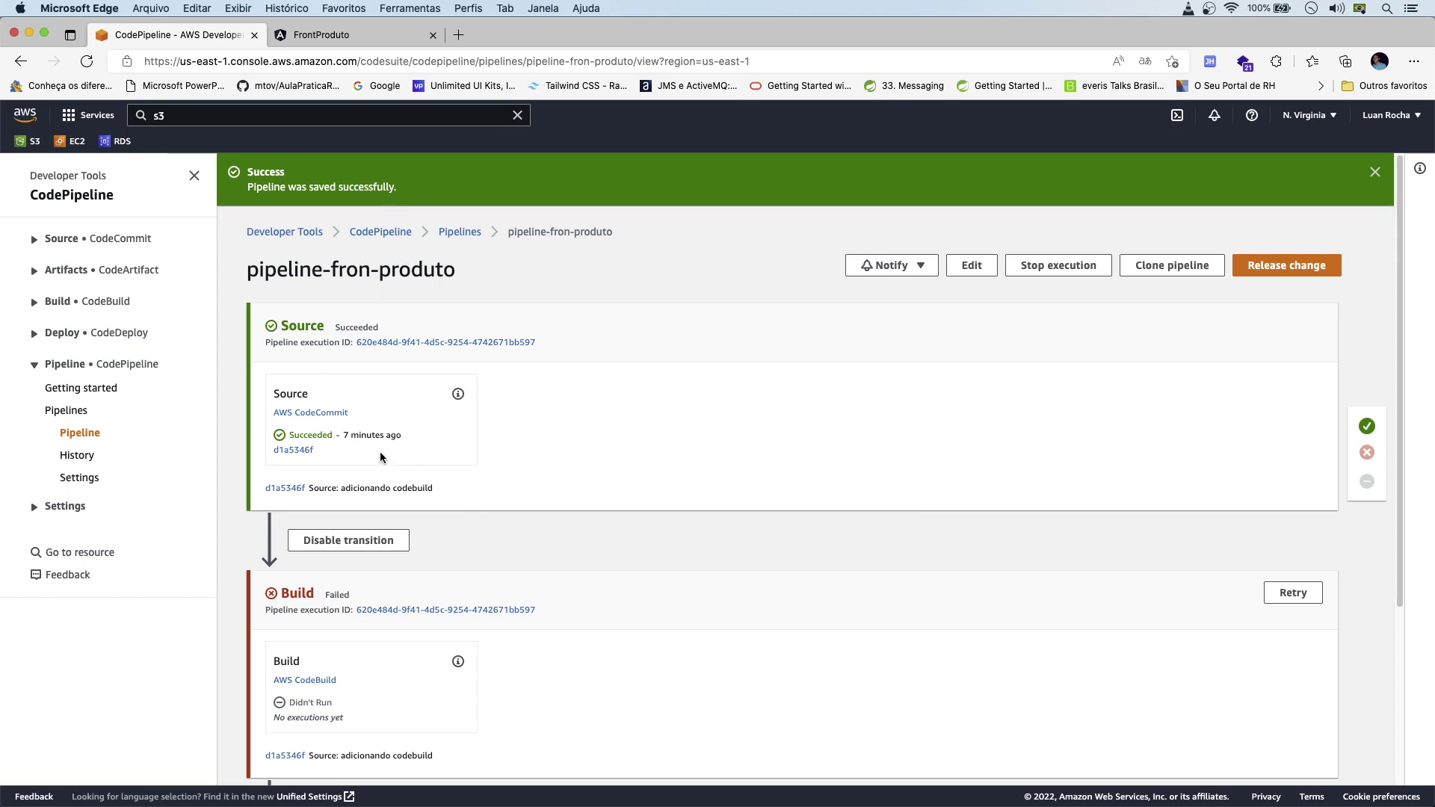
Try to retry the failed Build stage of pipeline-fron-produto.
scroll(469, 471, down, 1)
scroll(469, 471, down, 2)
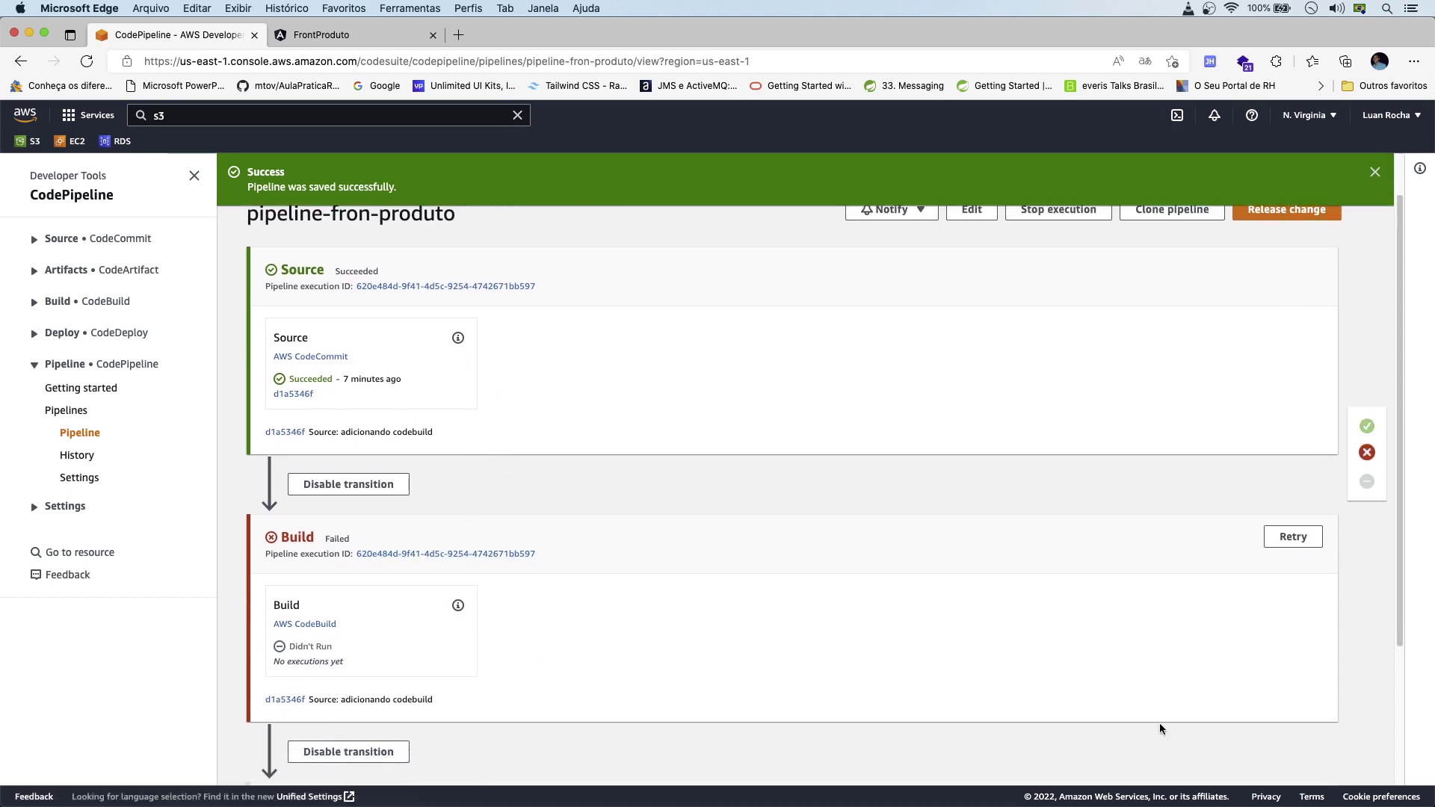
click(1293, 538)
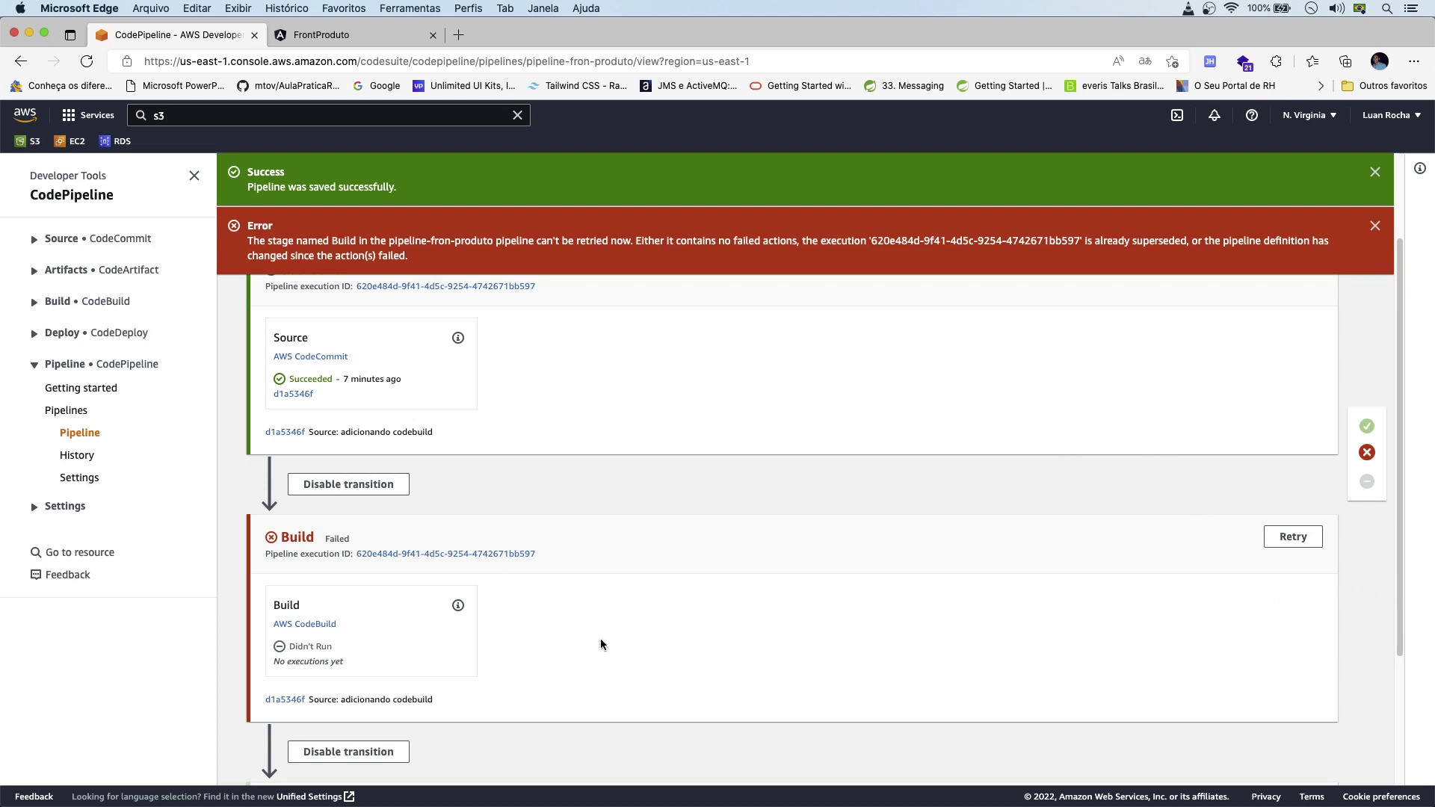
Release the most recent source change through pipeline-fron-produto and confirm the release.
scroll(597, 613, up, 3)
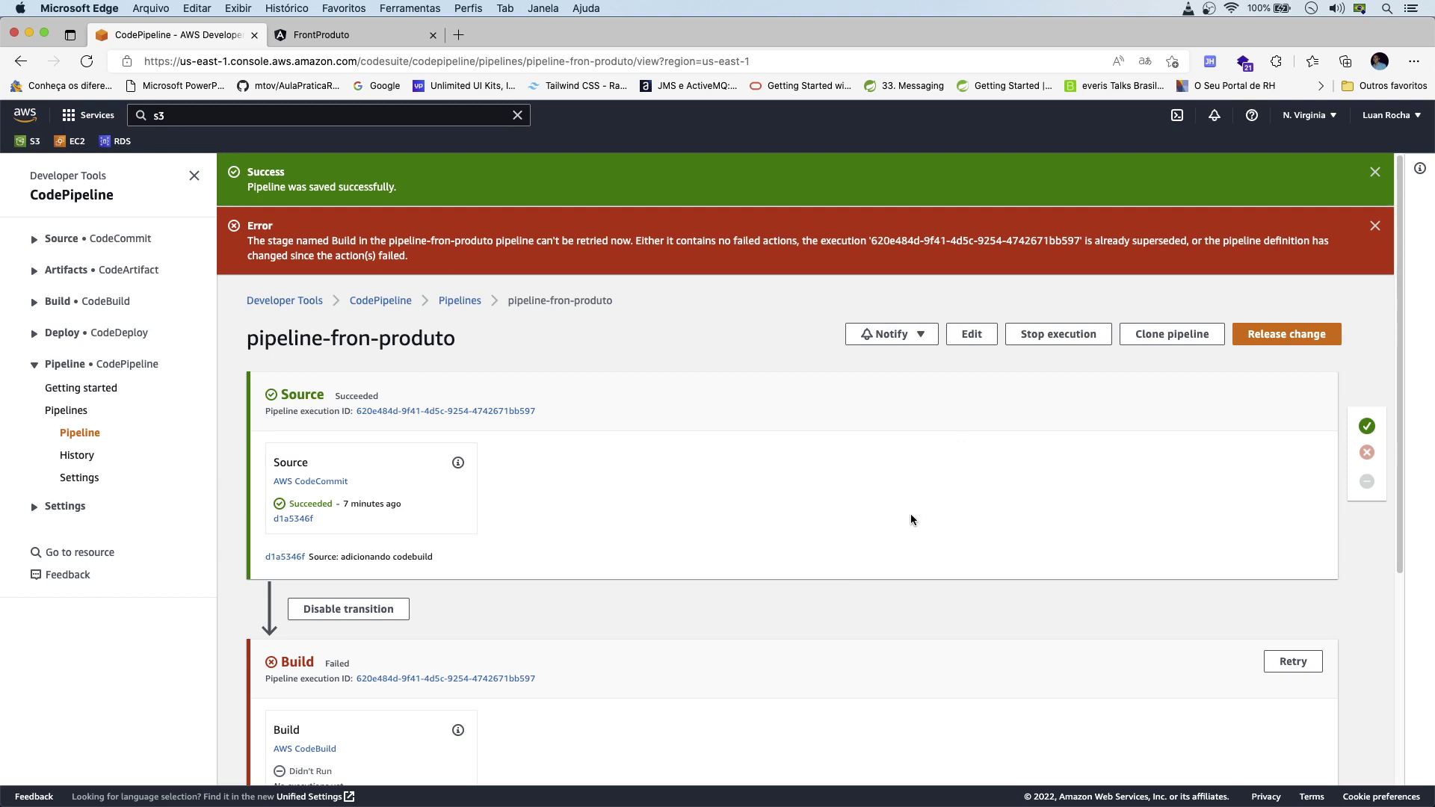
scroll(923, 634, down, 4)
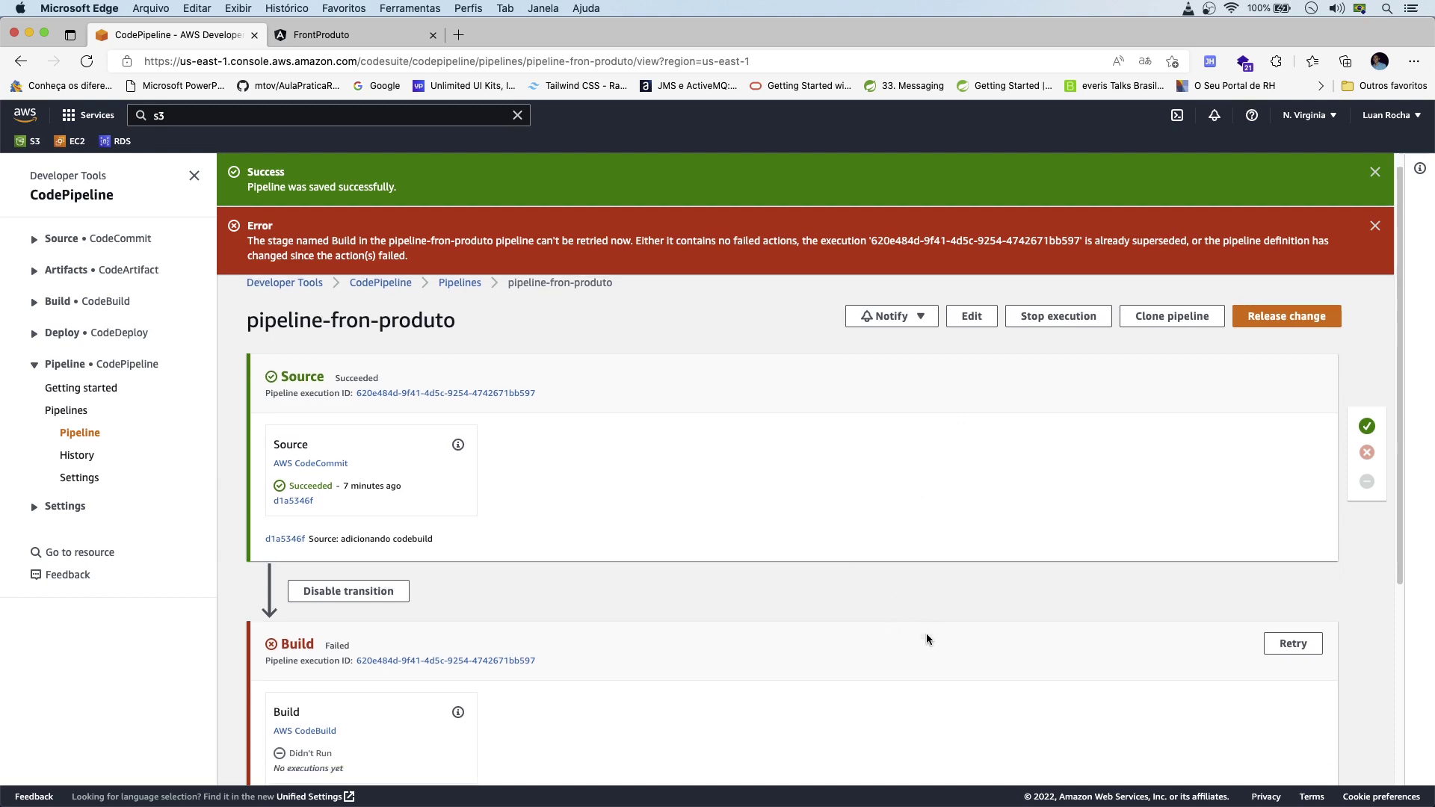
scroll(927, 633, up, 4)
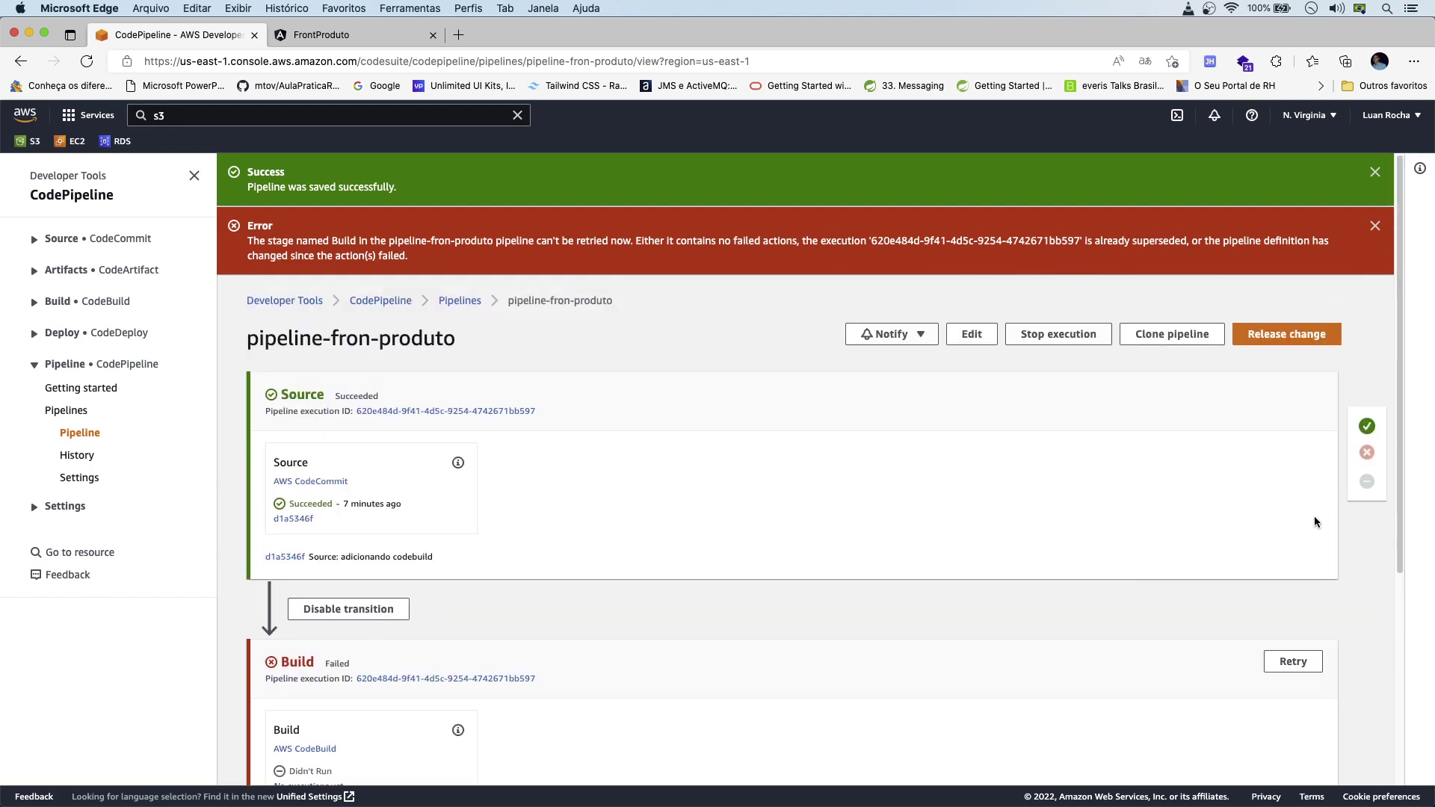
click(1270, 339)
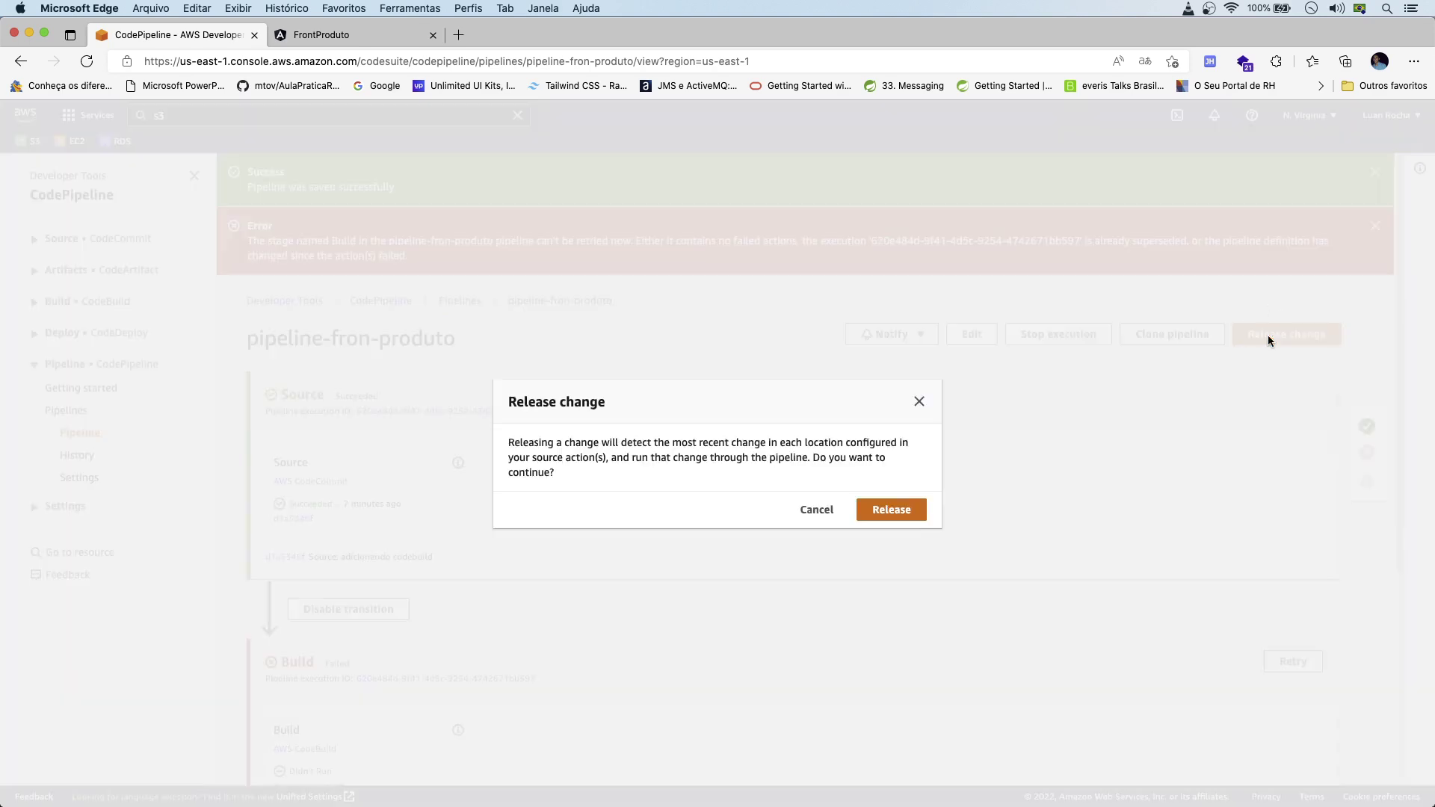
click(872, 518)
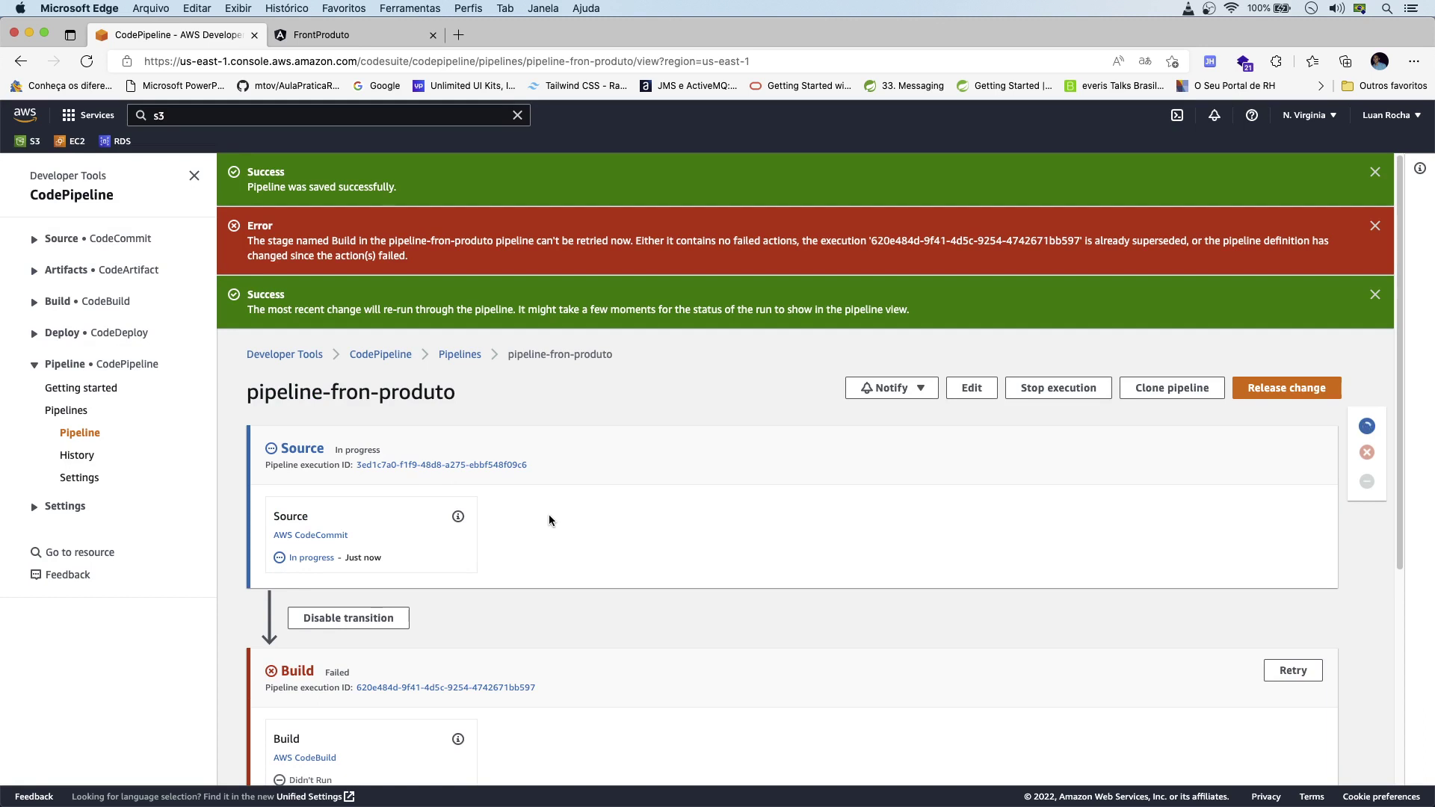
Follow the run to the Build stage, open the Build action's details in a new tab and switch to it.
scroll(576, 598, down, 3)
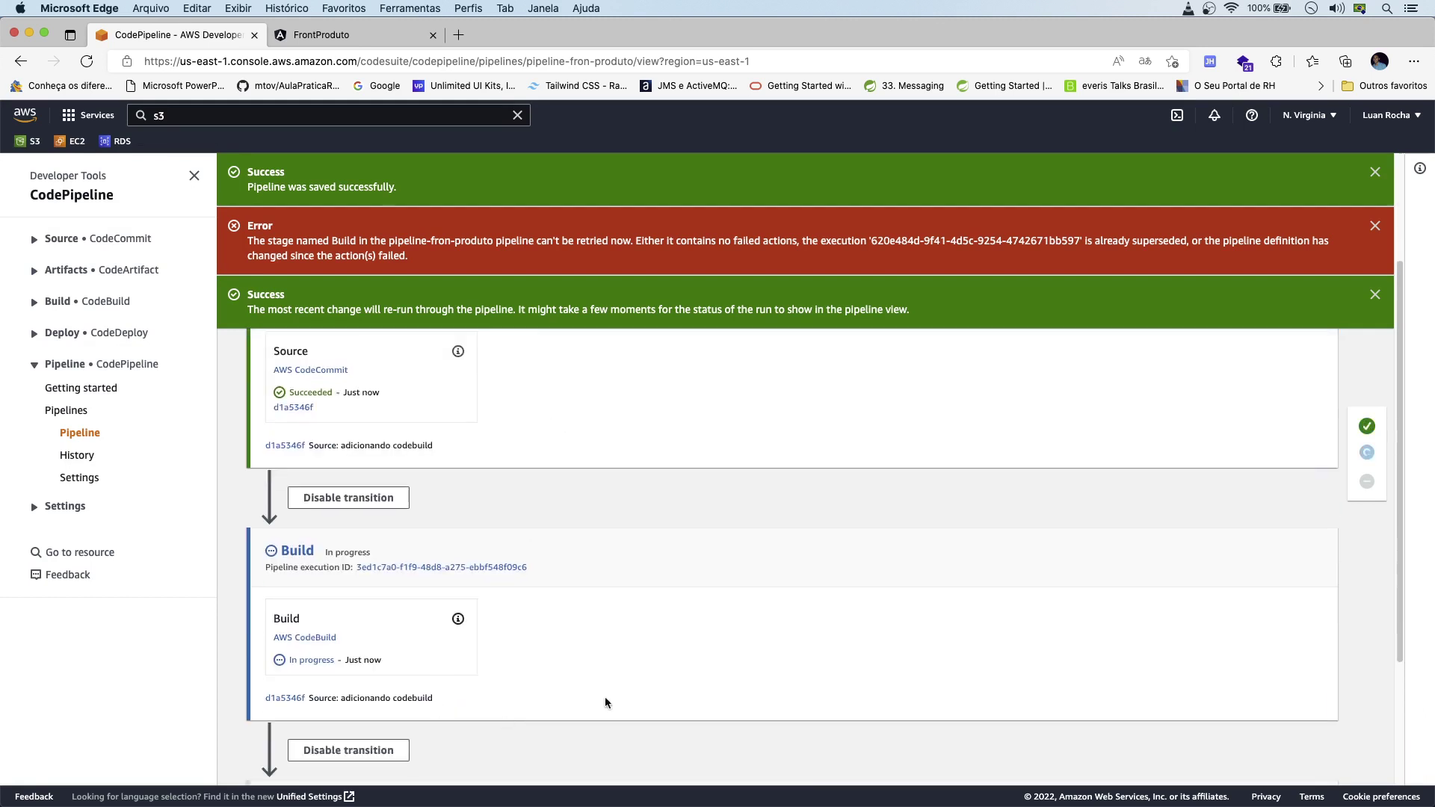
scroll(929, 581, down, 1)
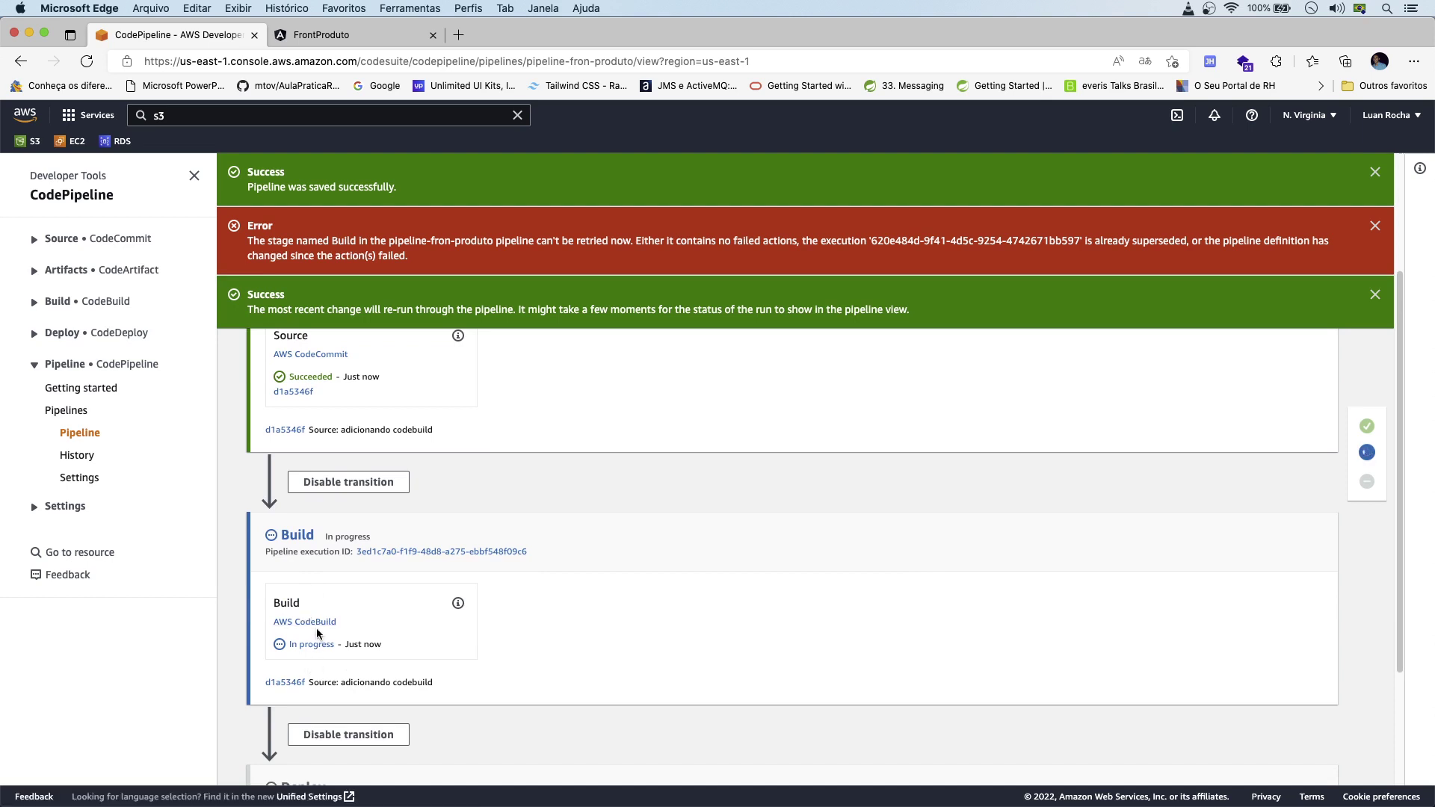
scroll(321, 632, down, 1)
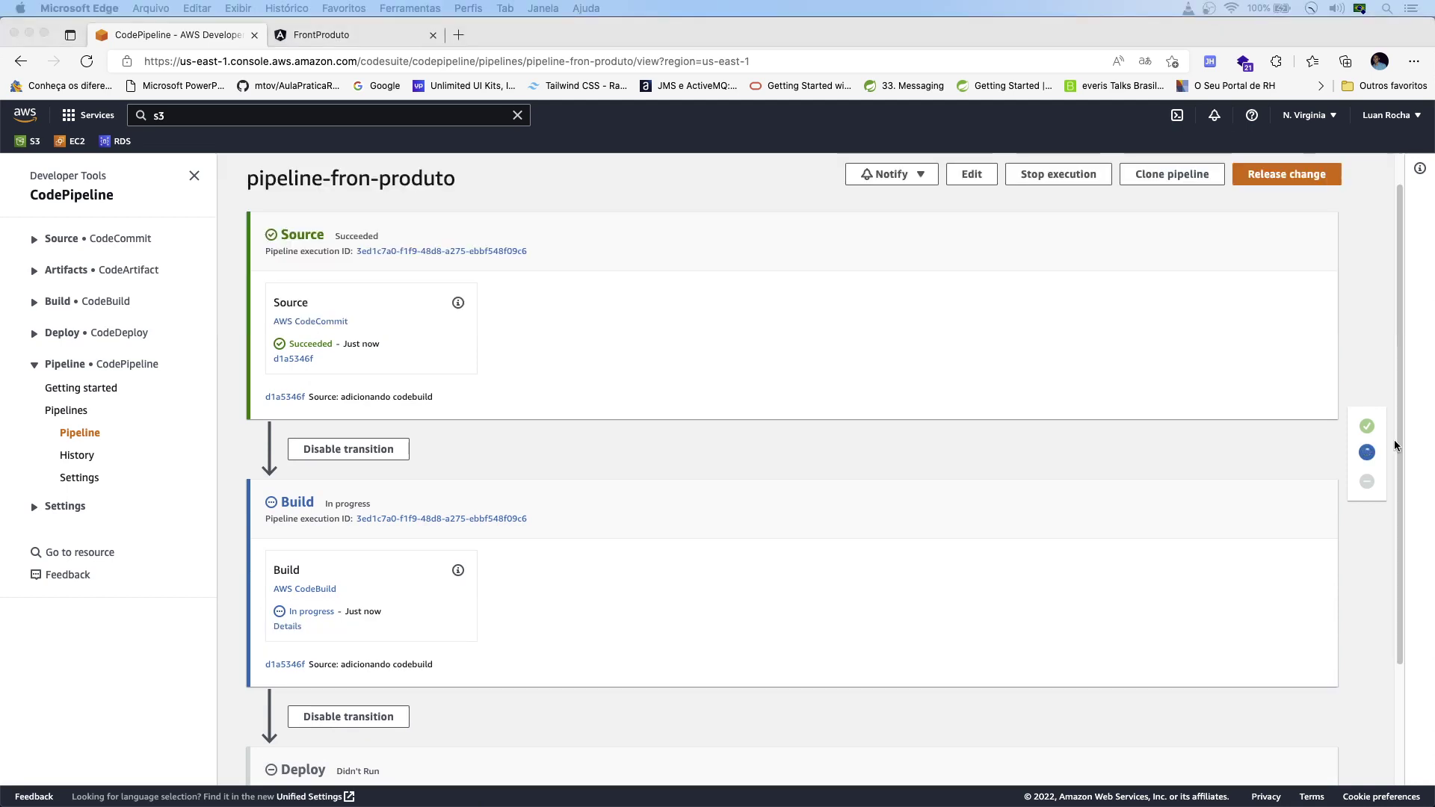
right_click(286, 630)
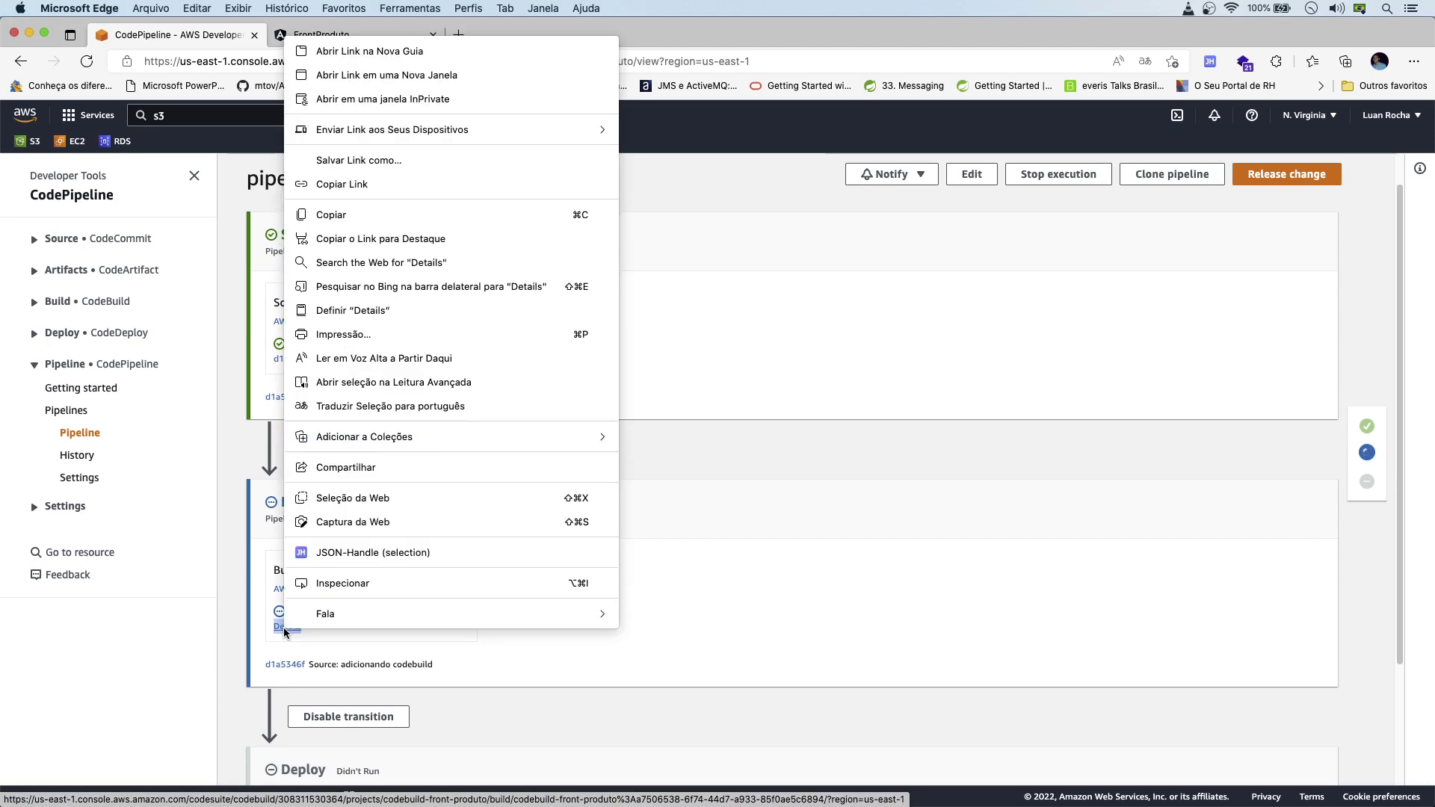
click(360, 52)
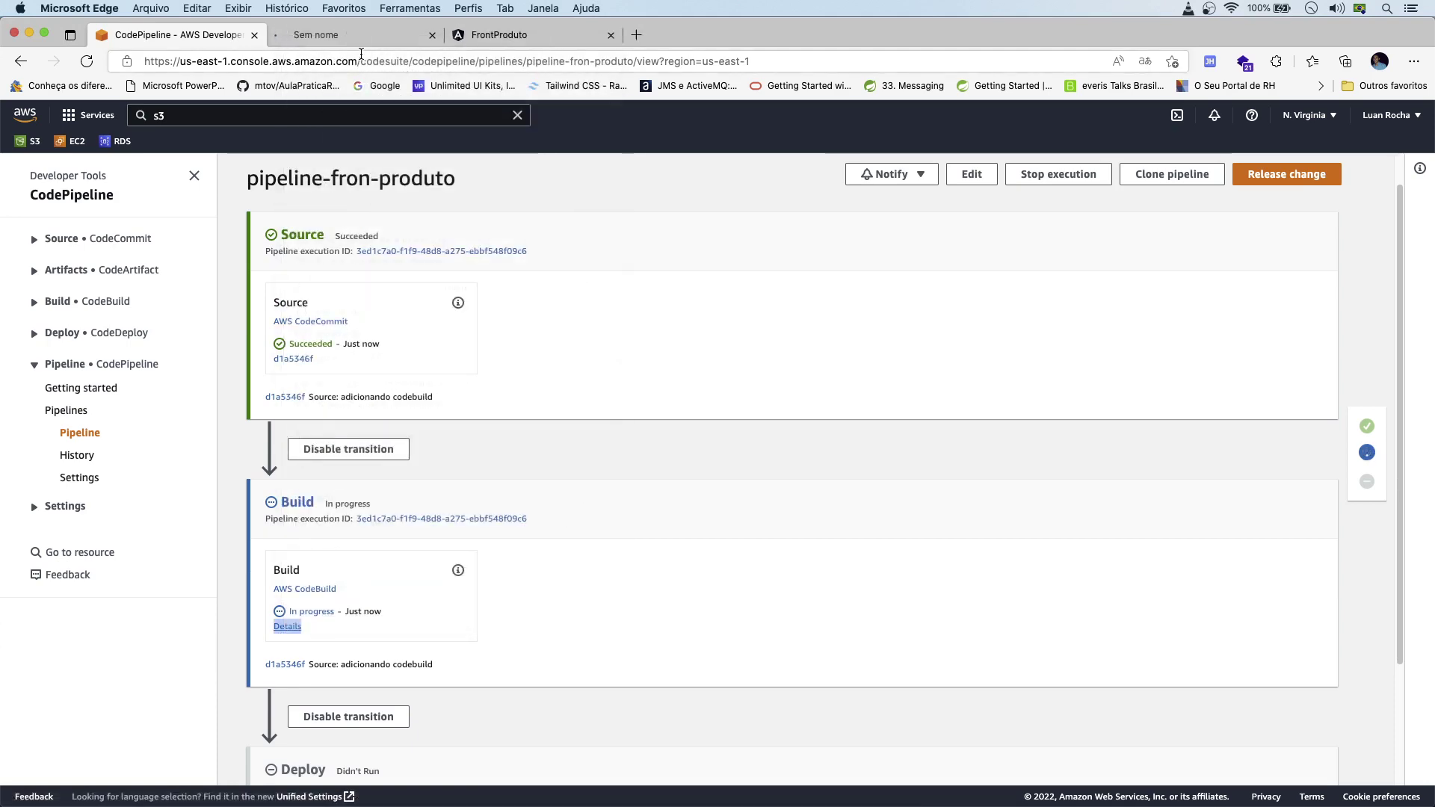
click(356, 34)
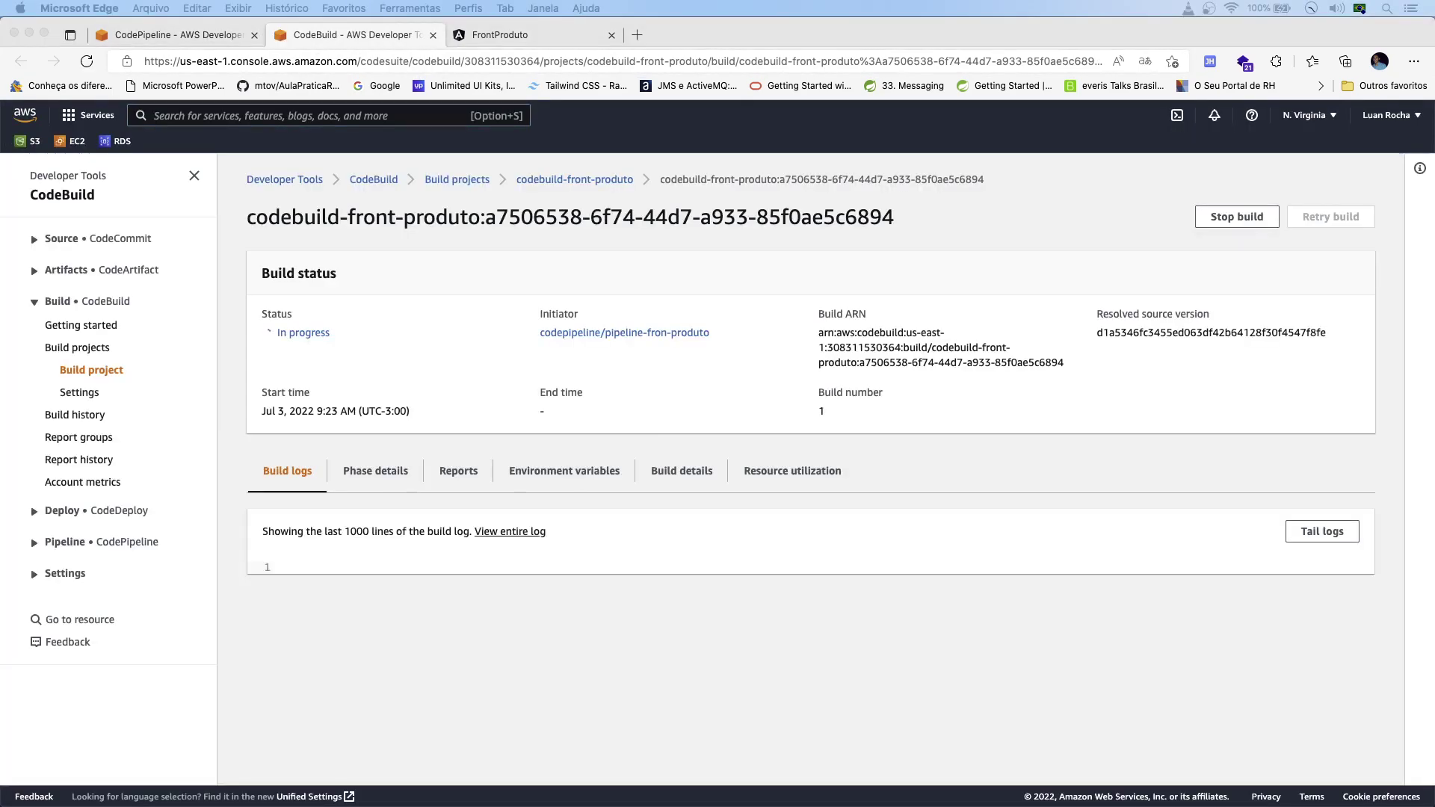
Examine the build log of the running build, including the install, build and post-build command phases found in the YAML.
scroll(1027, 592, down, 5)
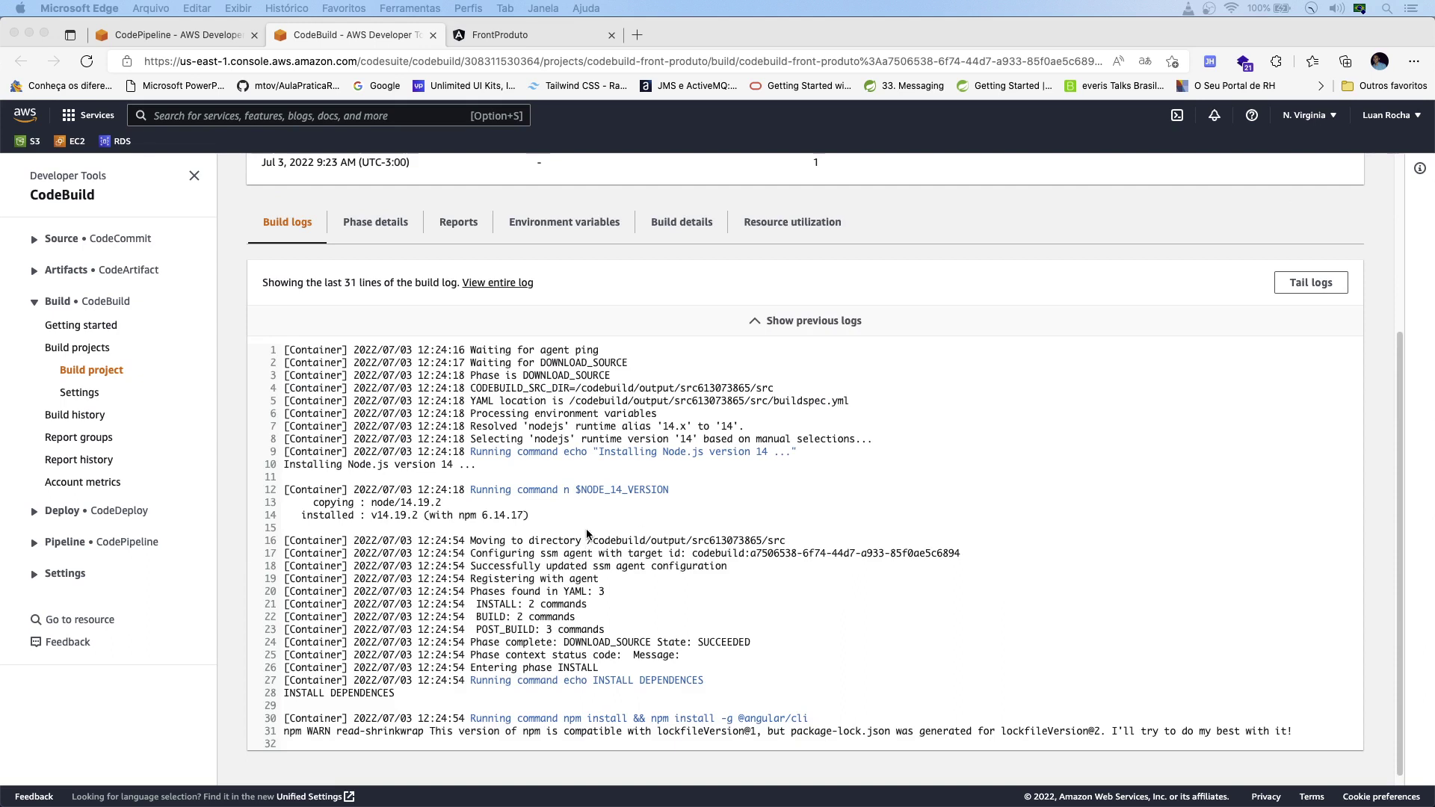
click(548, 473)
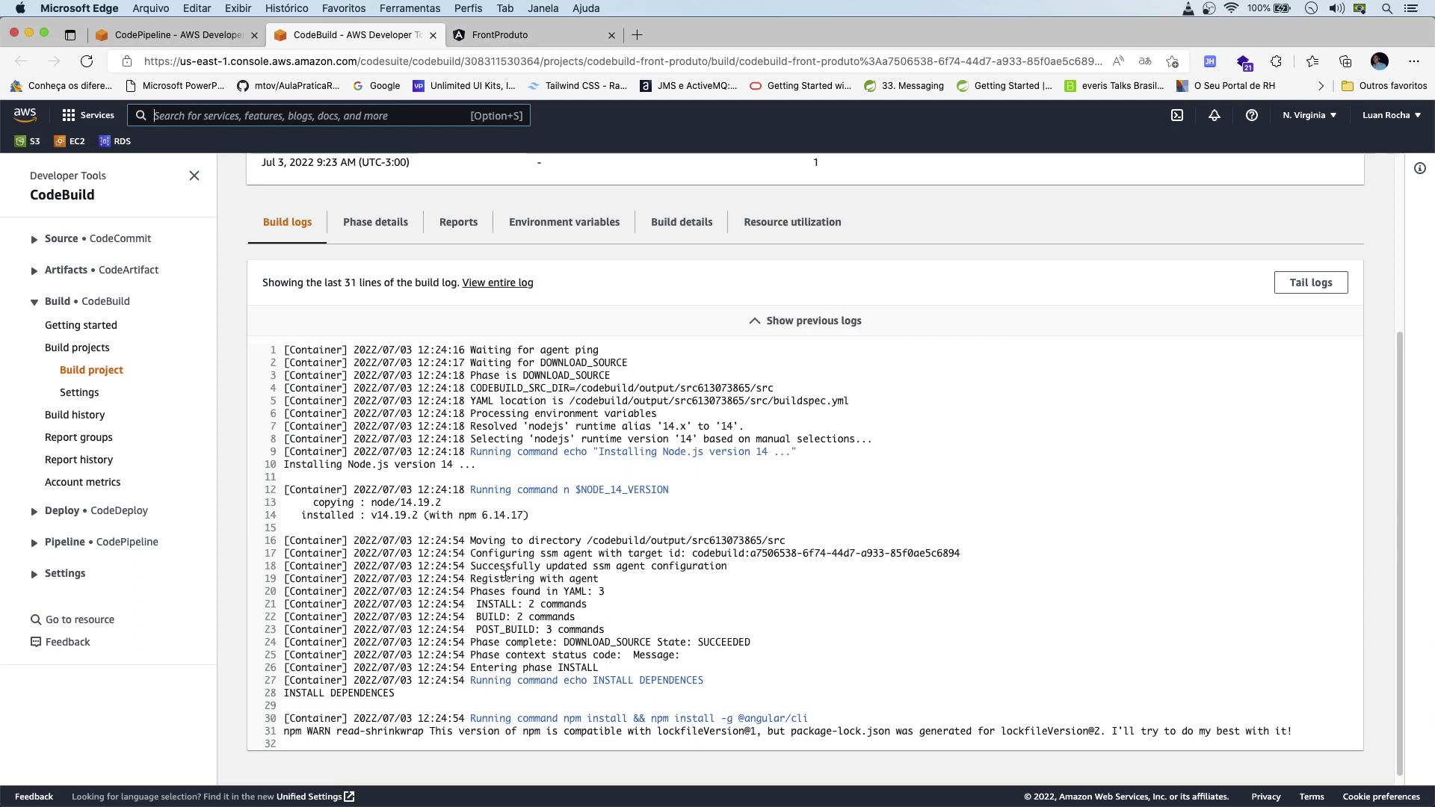
scroll(511, 600, down, 1)
drag(476, 601, 541, 602)
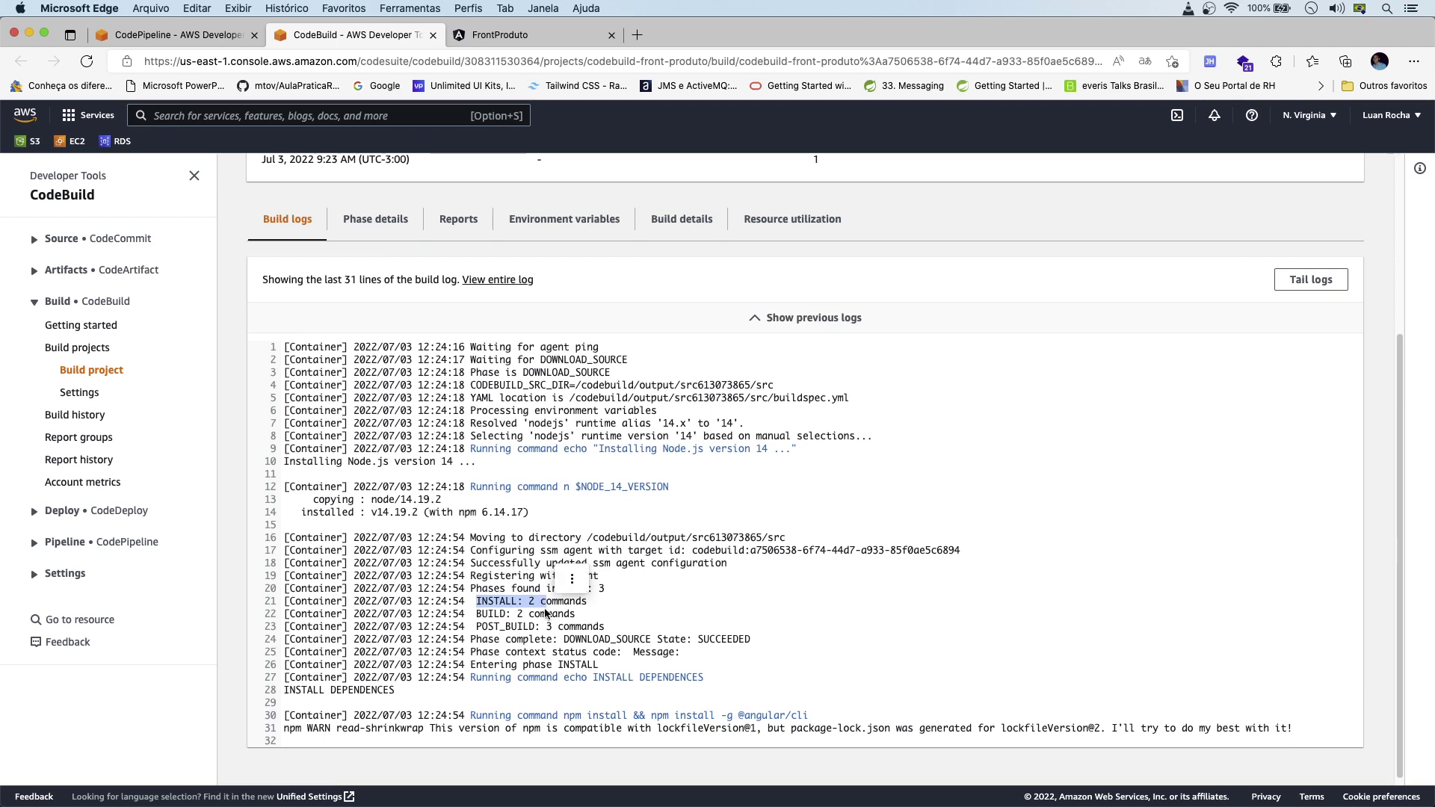
click(492, 616)
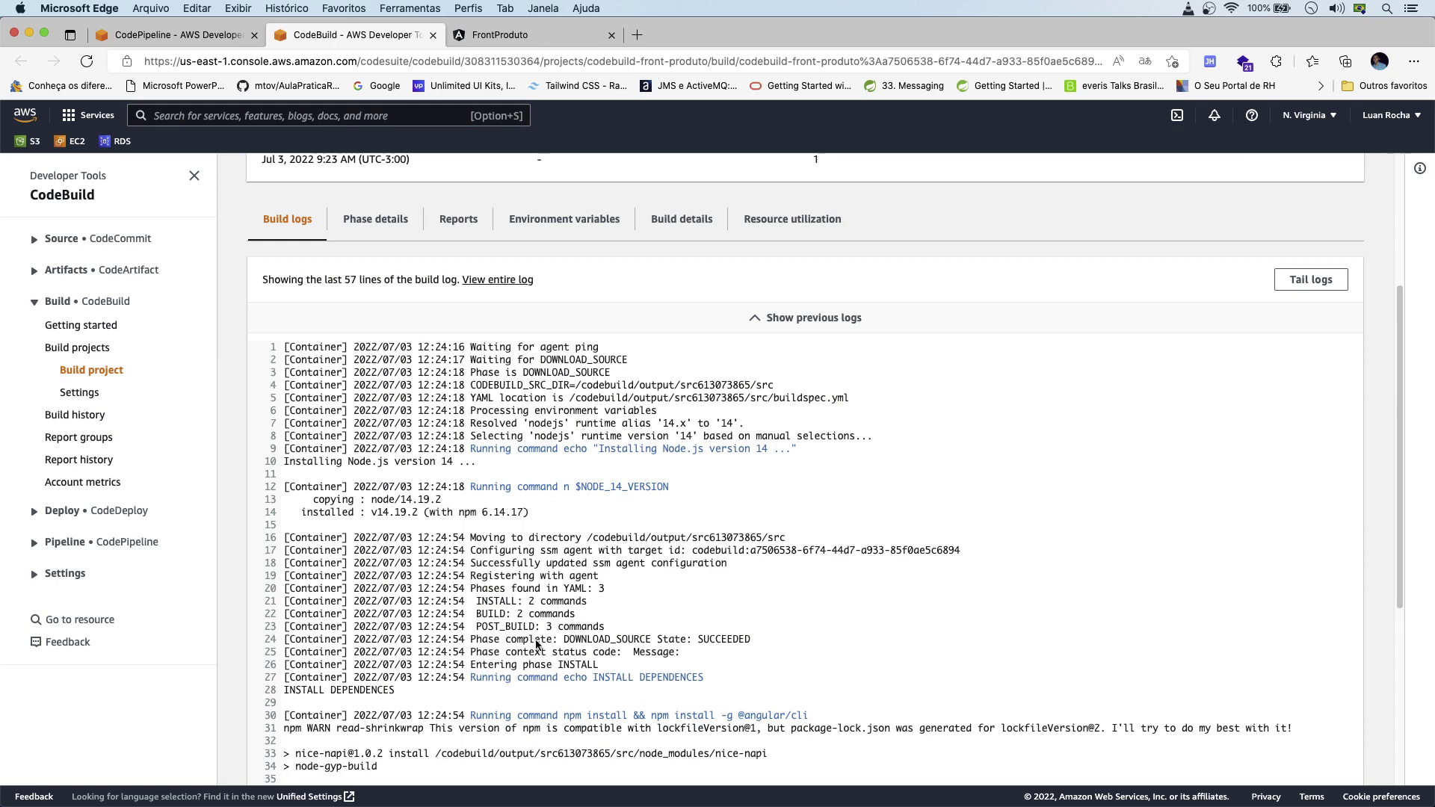
scroll(523, 635, down, 1)
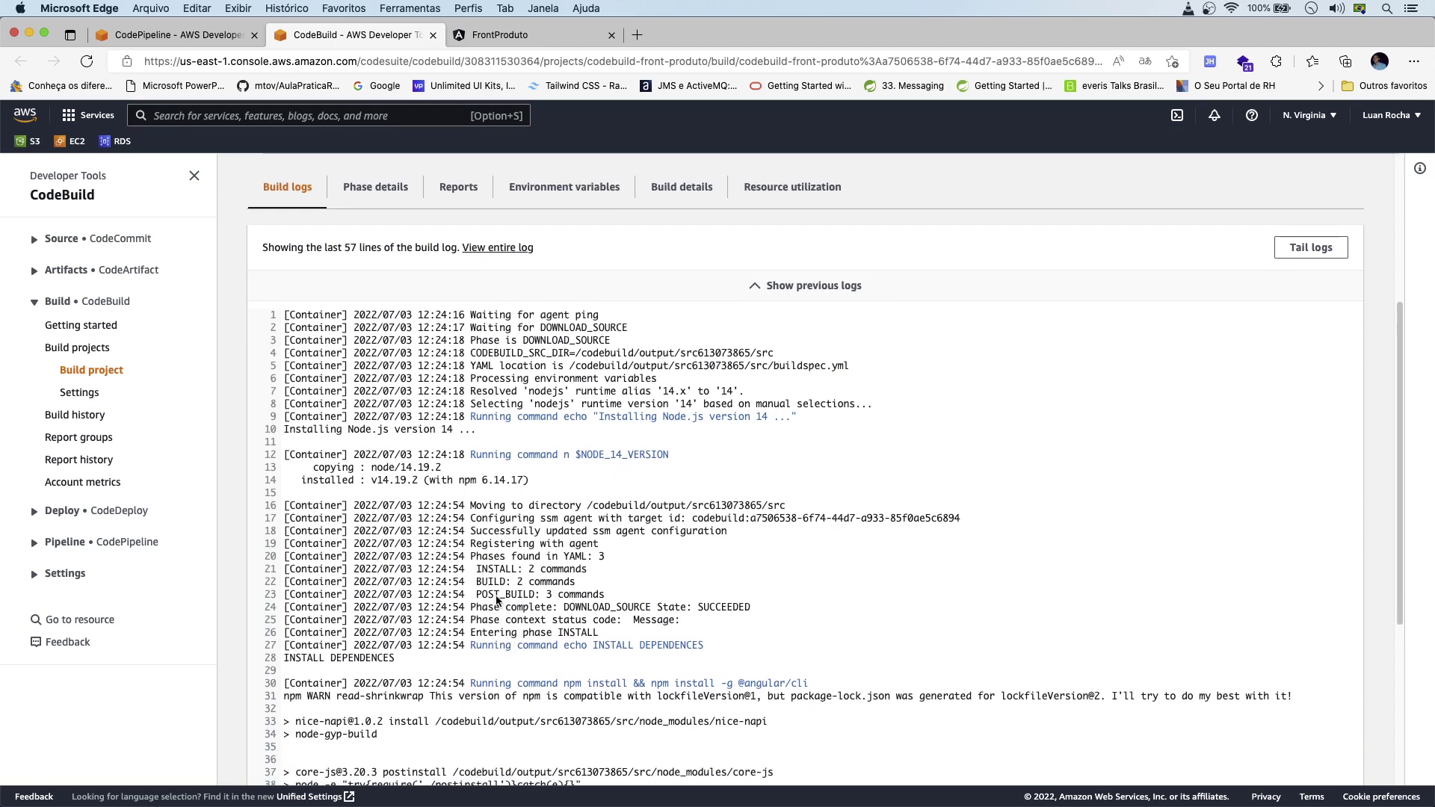
Examine the rest of the running build's log, from the dependency installation to the production Angular build.
drag(546, 596, 606, 596)
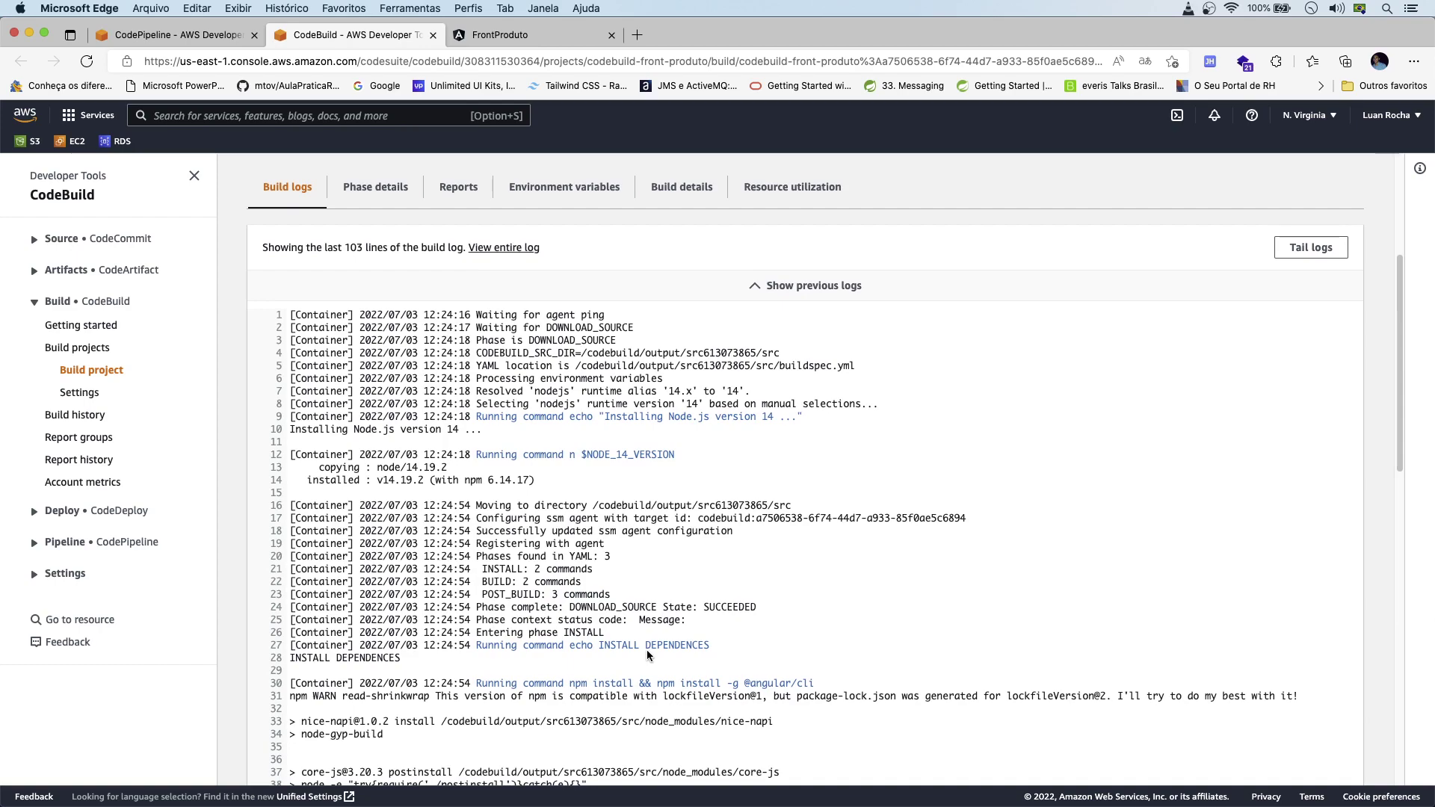
scroll(509, 618, down, 3)
scroll(508, 616, down, 15)
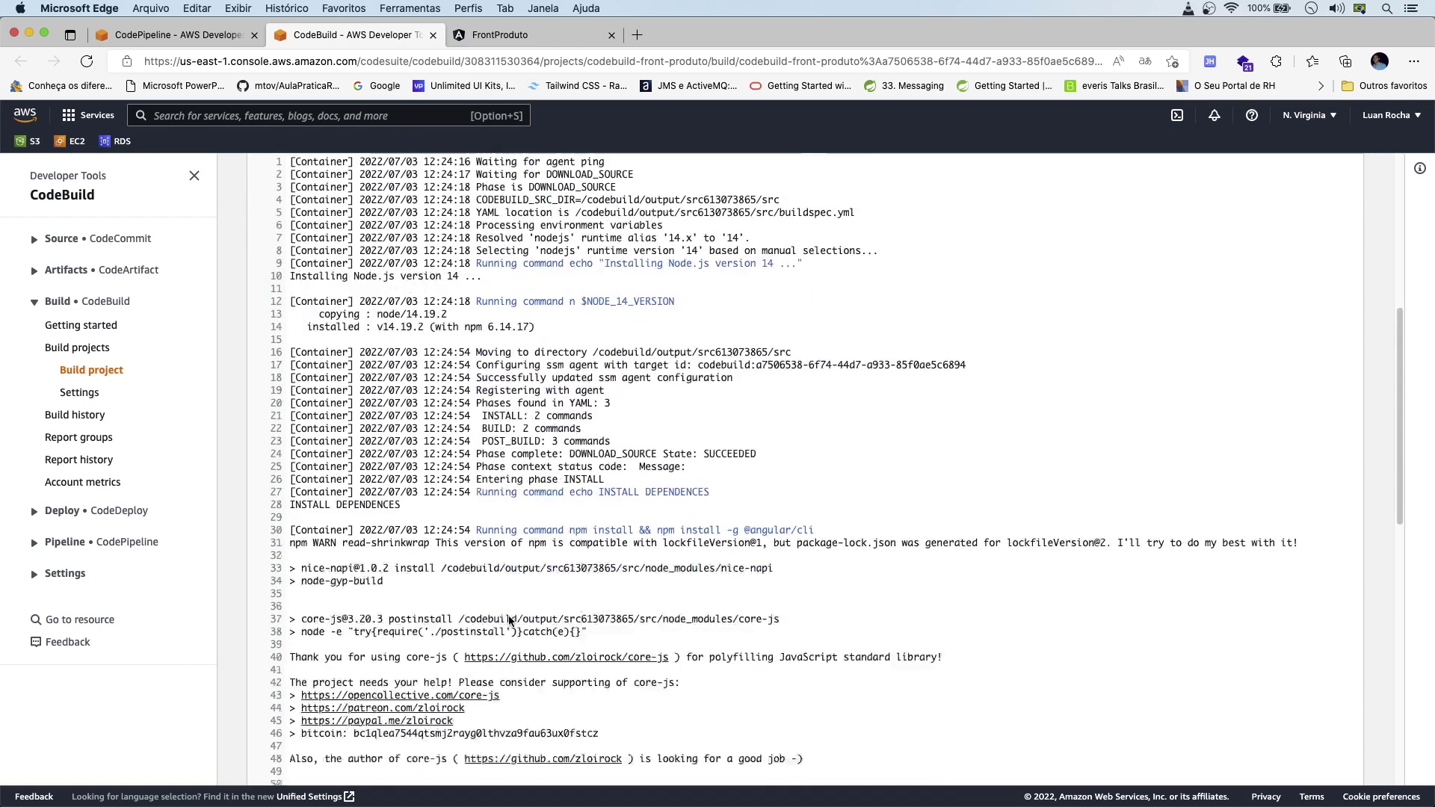
scroll(509, 617, down, 5)
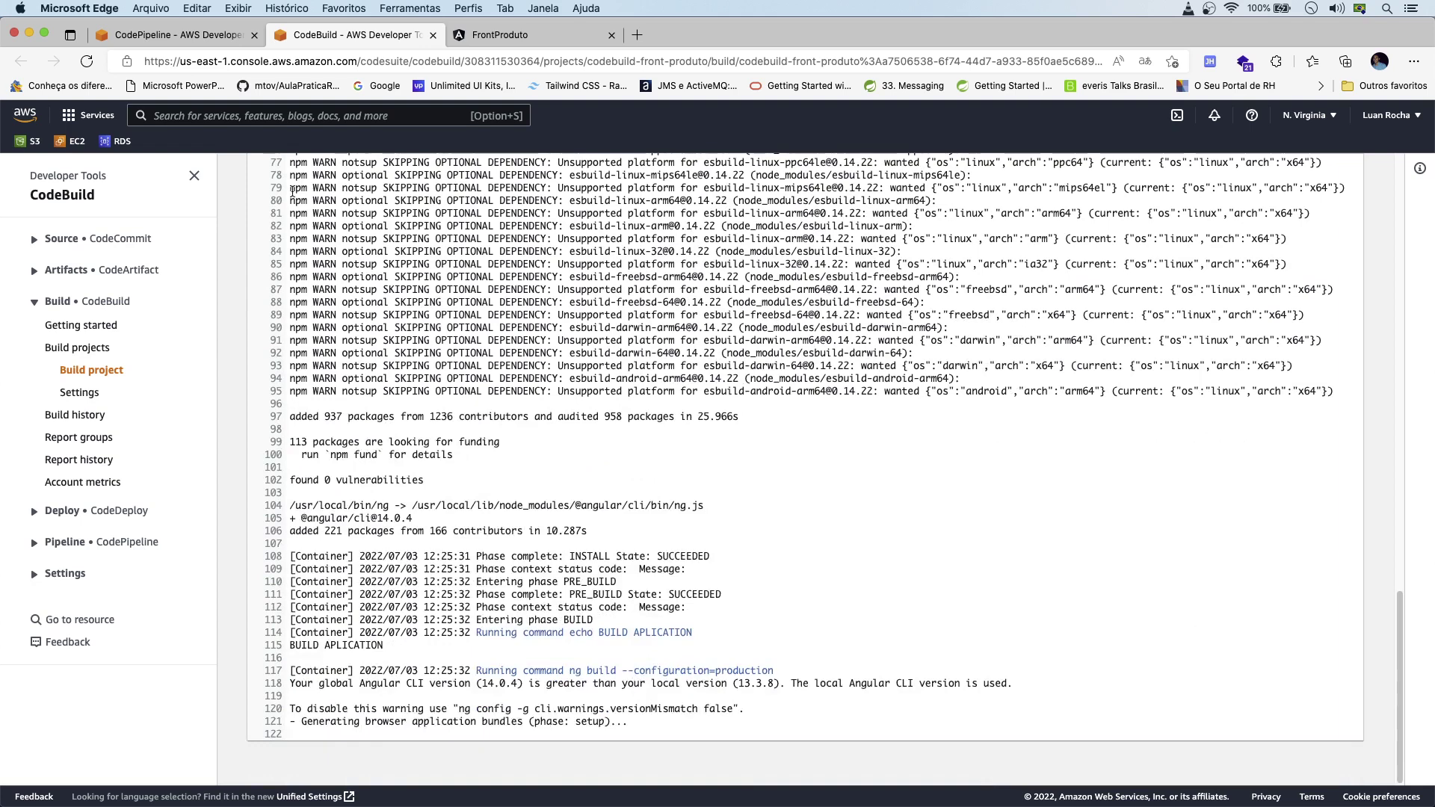
Return to pipeline-fron-produto and check the status of its Source, Build and Deploy stages.
key(ctrl+shift+Tab)
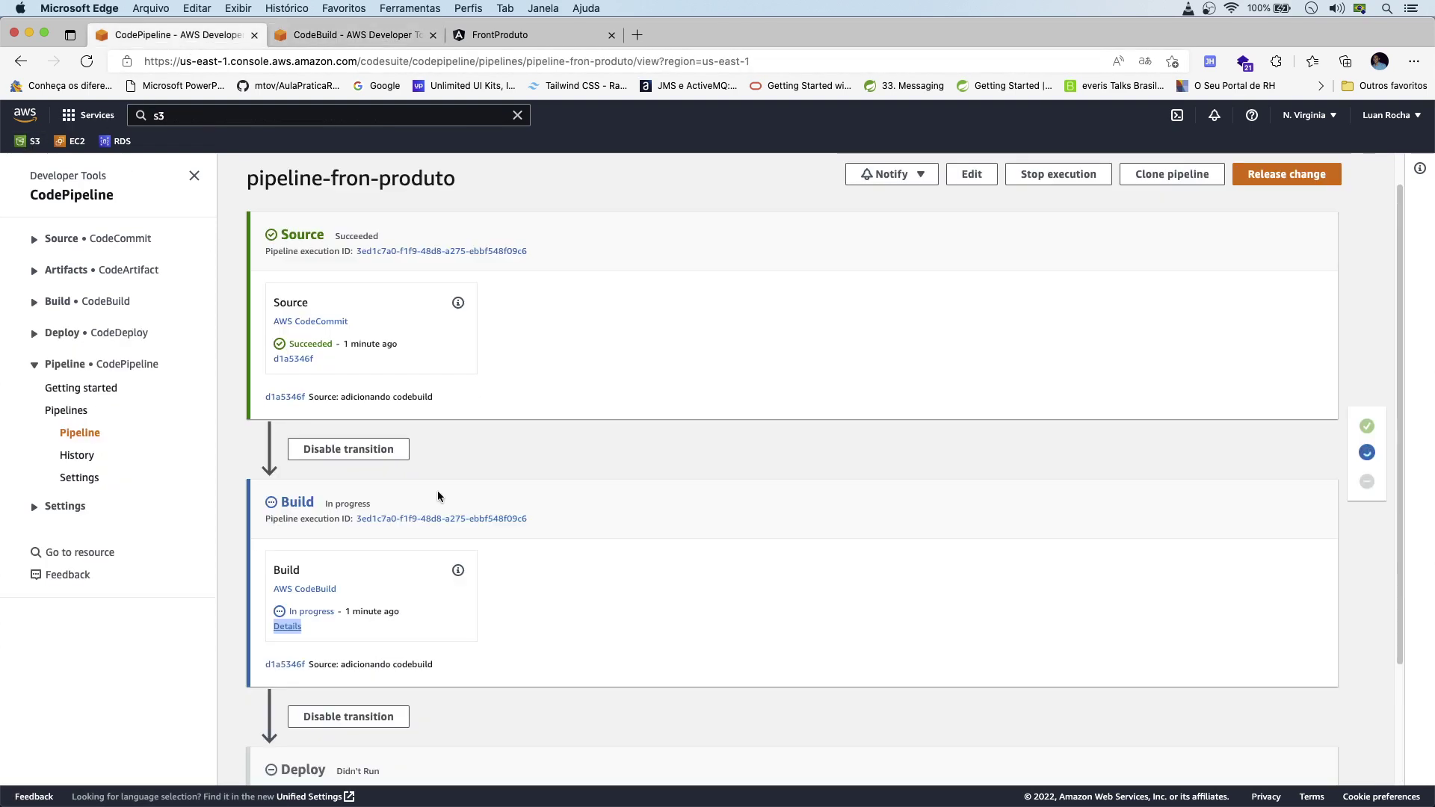
click(654, 461)
scroll(994, 485, down, 2)
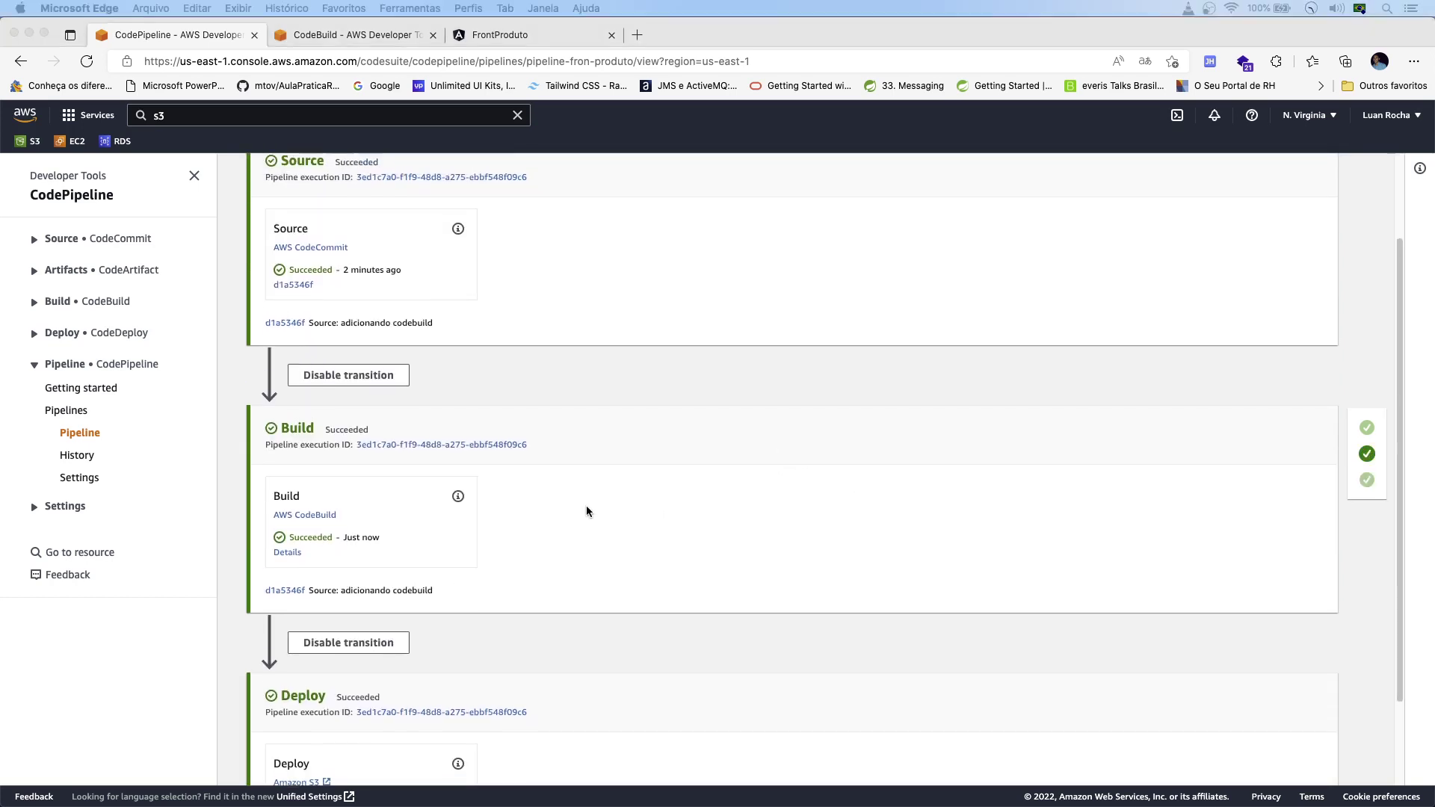
scroll(586, 505, up, 1)
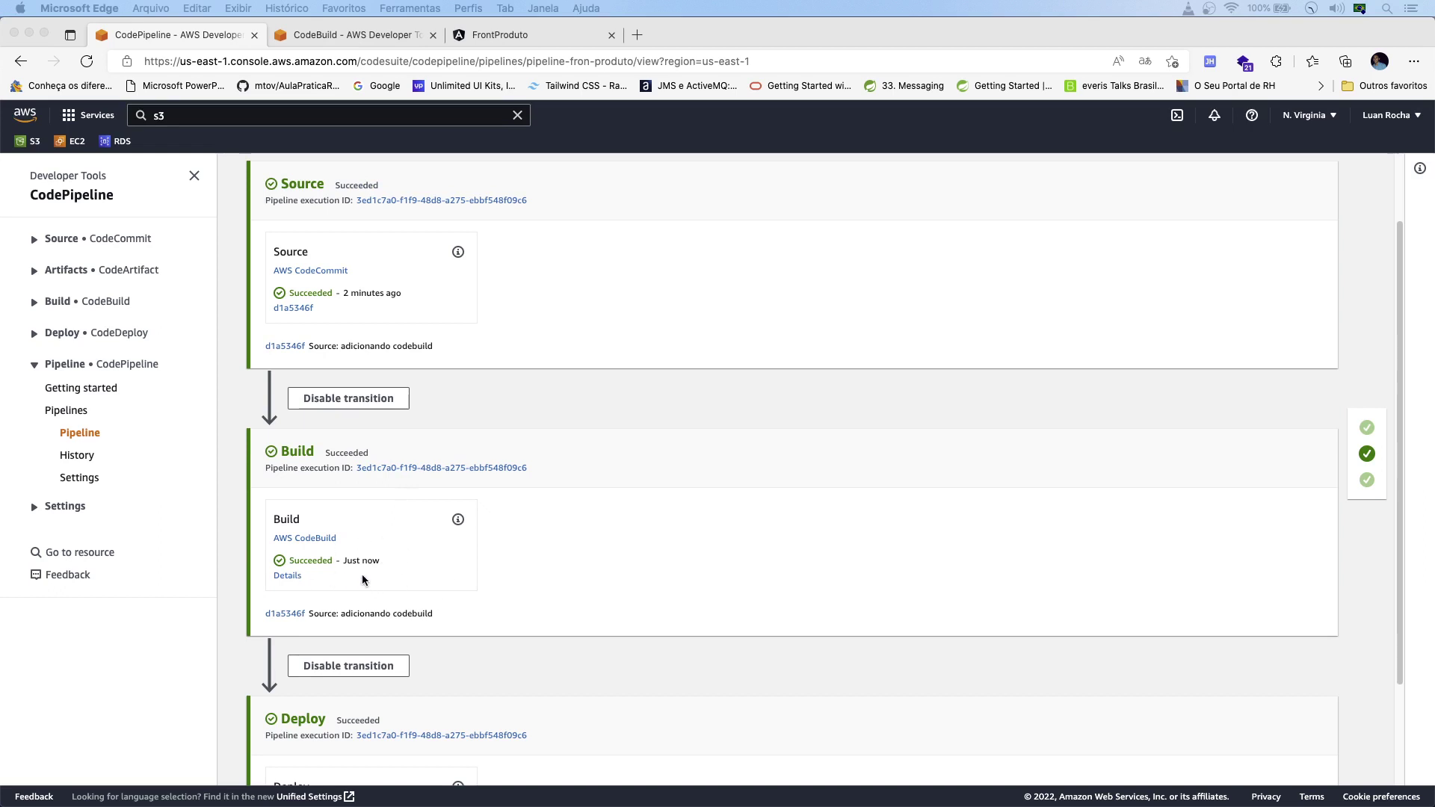
scroll(361, 576, down, 3)
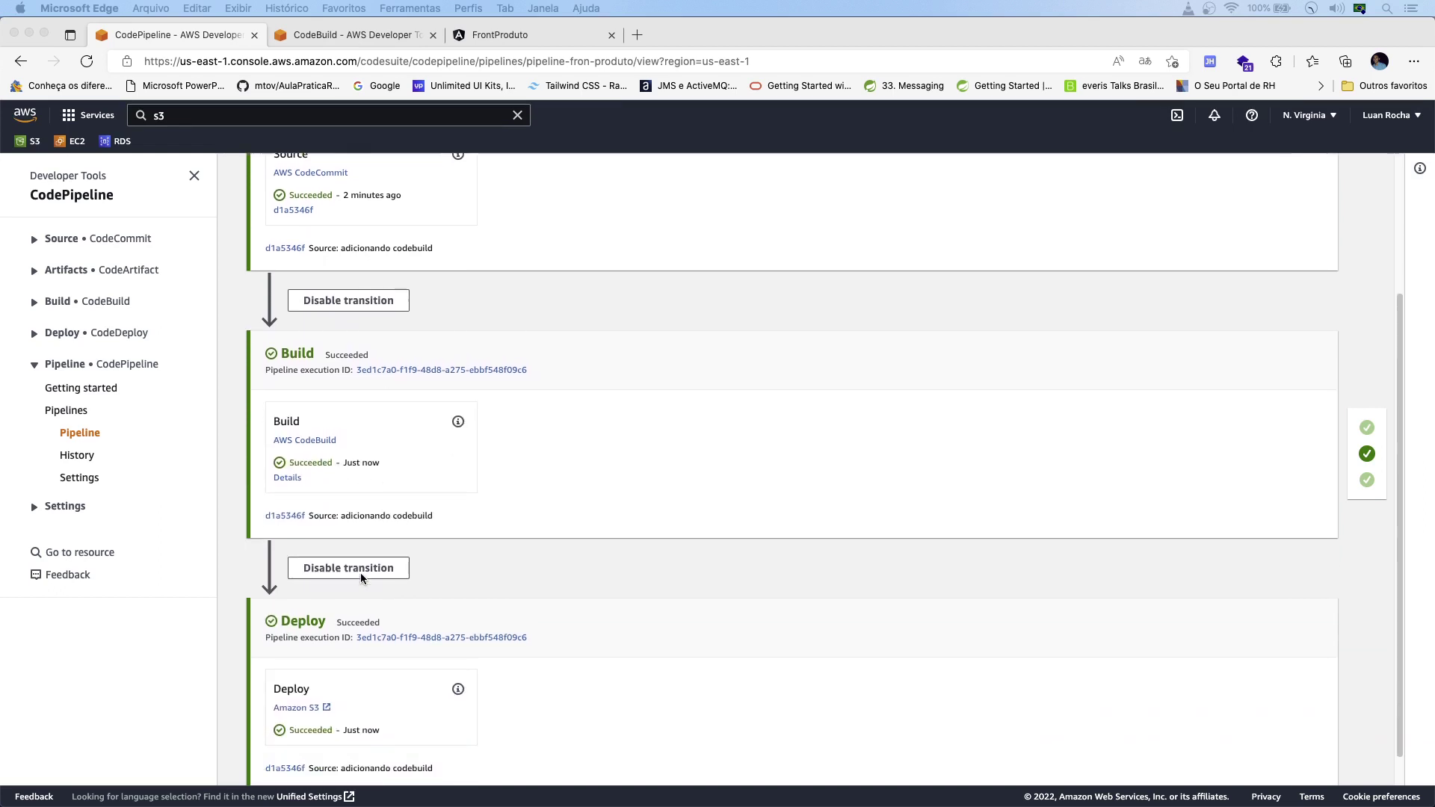
scroll(360, 577, down, 1)
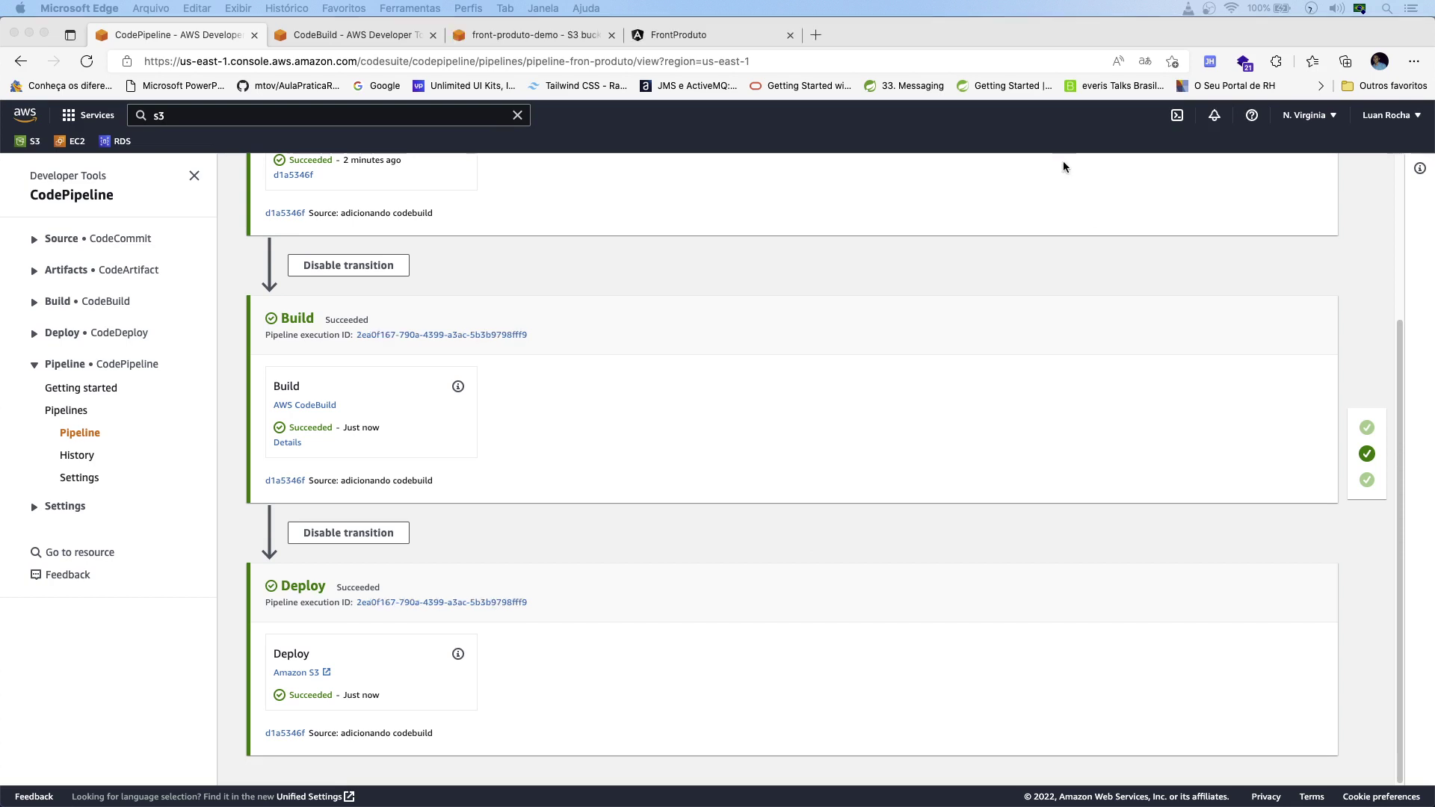
View the deployed FrontProduto website, and return to the pipeline to review its stages from Source to Deploy.
click(704, 42)
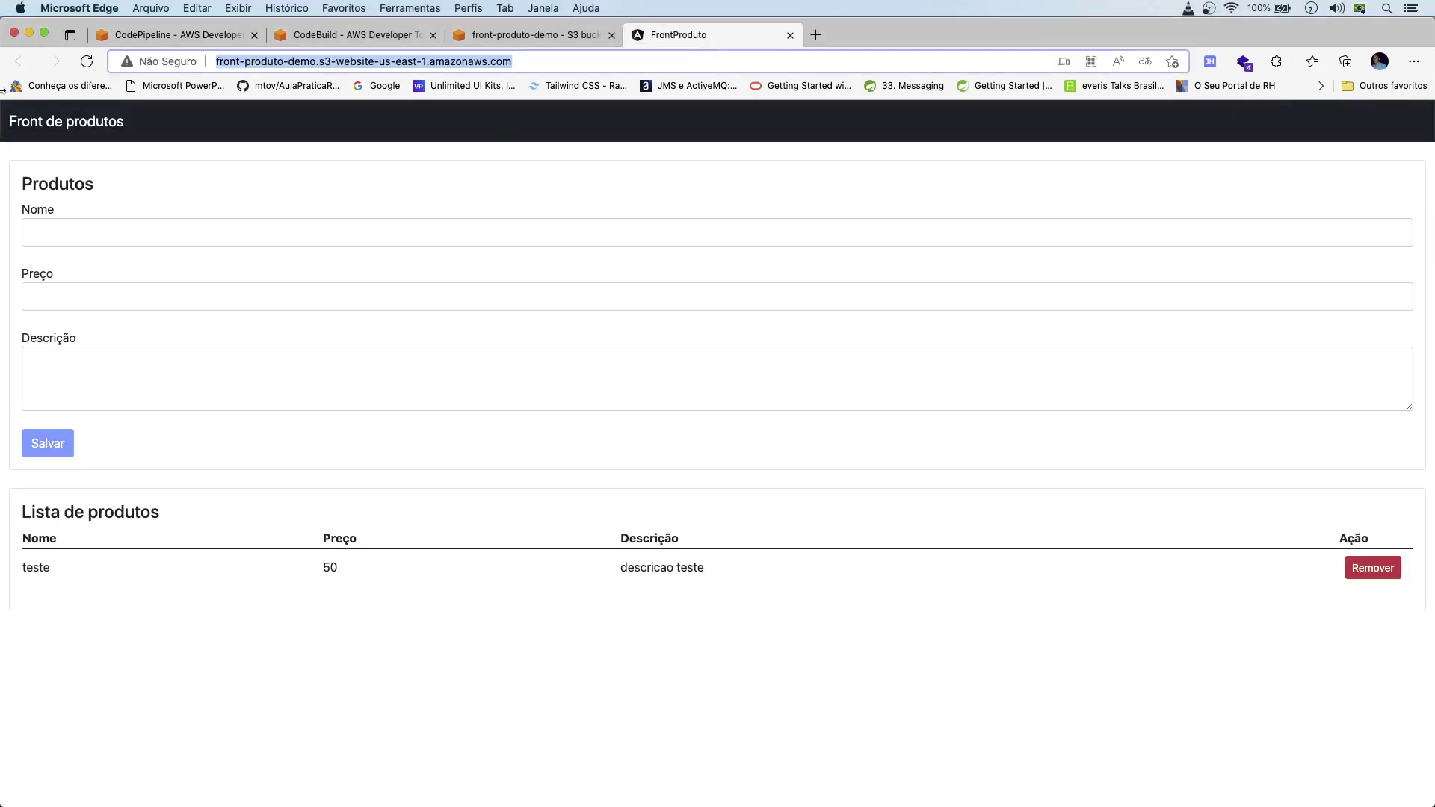
click(171, 38)
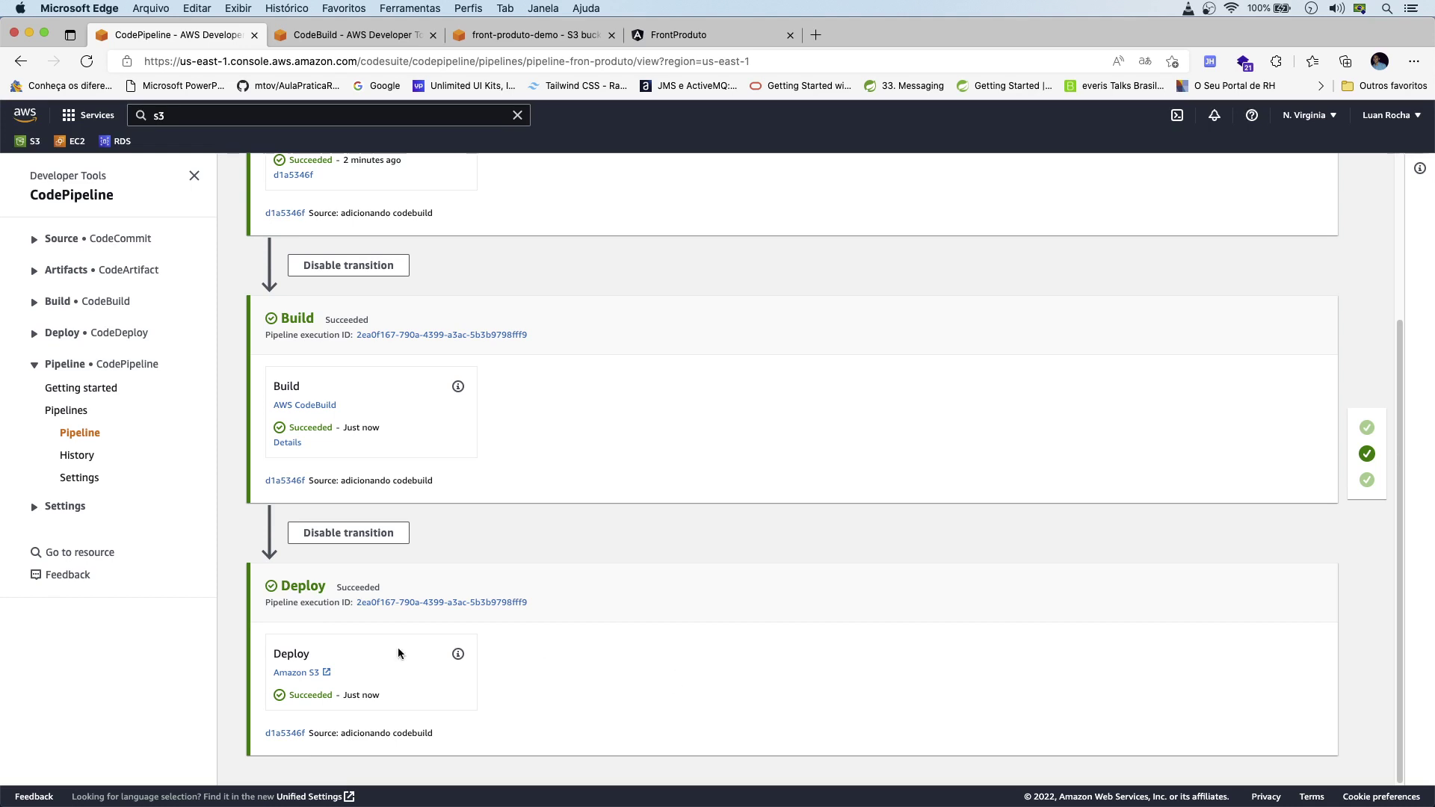
scroll(923, 590, up, 3)
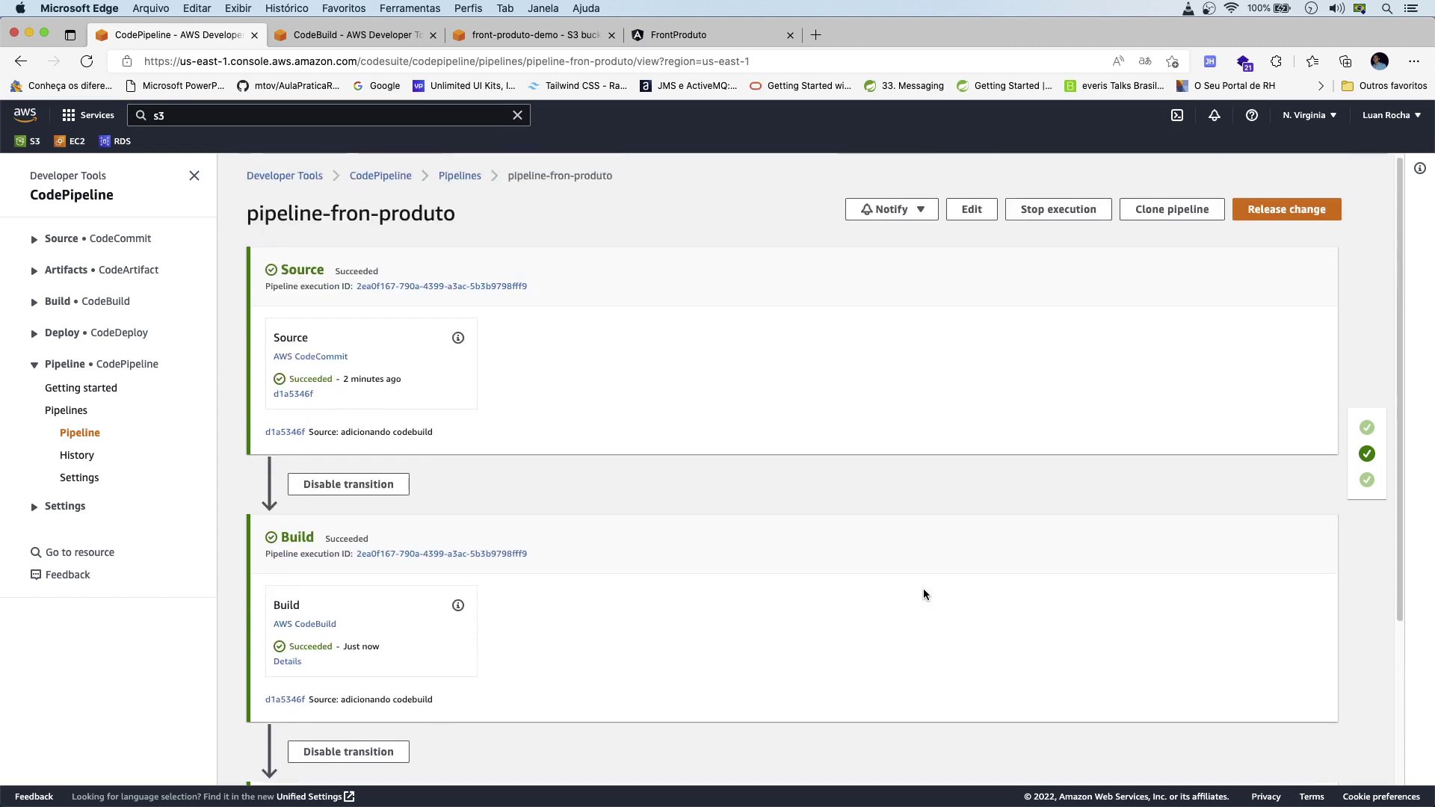
scroll(832, 518, down, 3)
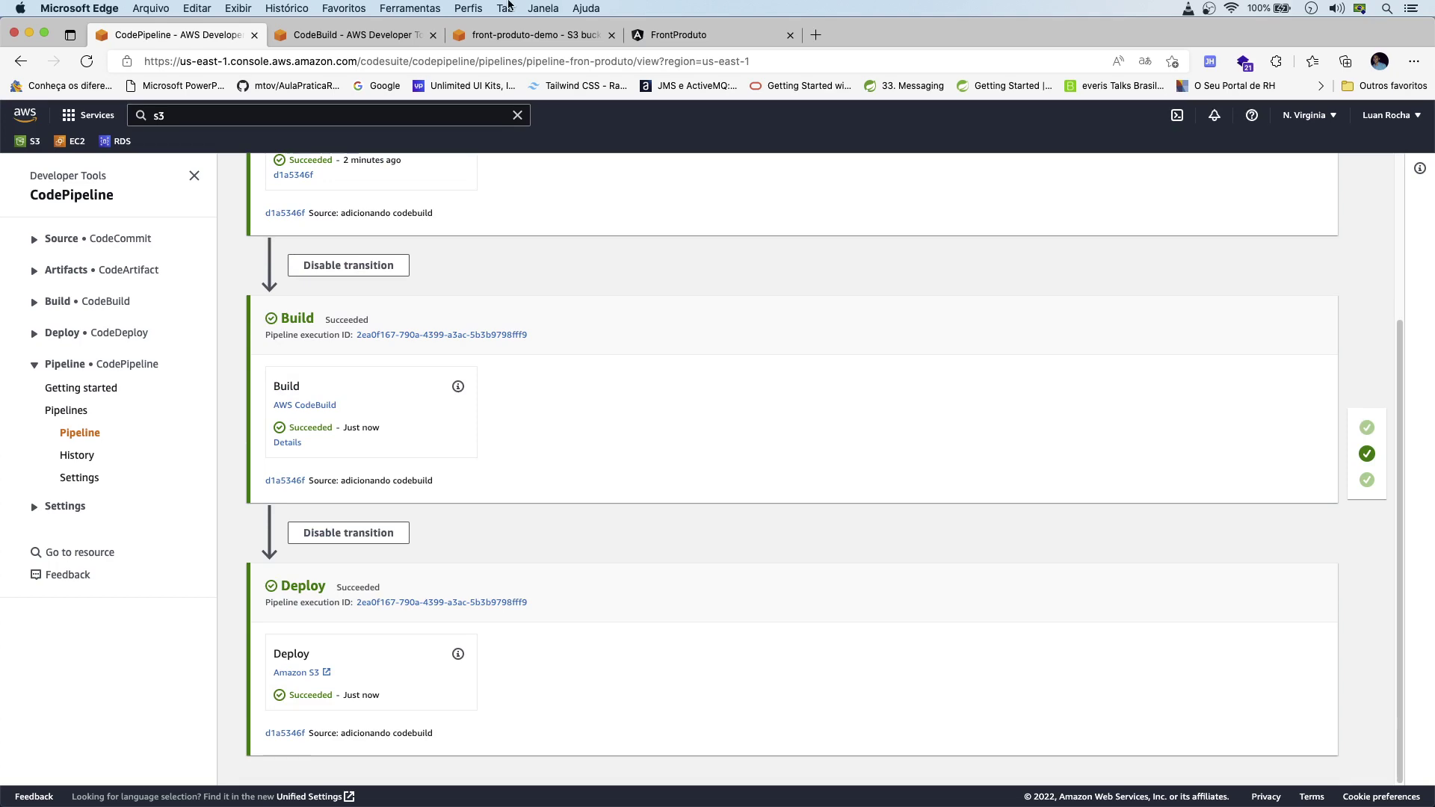
Inspect the contents of the "/" folder in the front-produto-demo bucket and return to the bucket list.
click(532, 38)
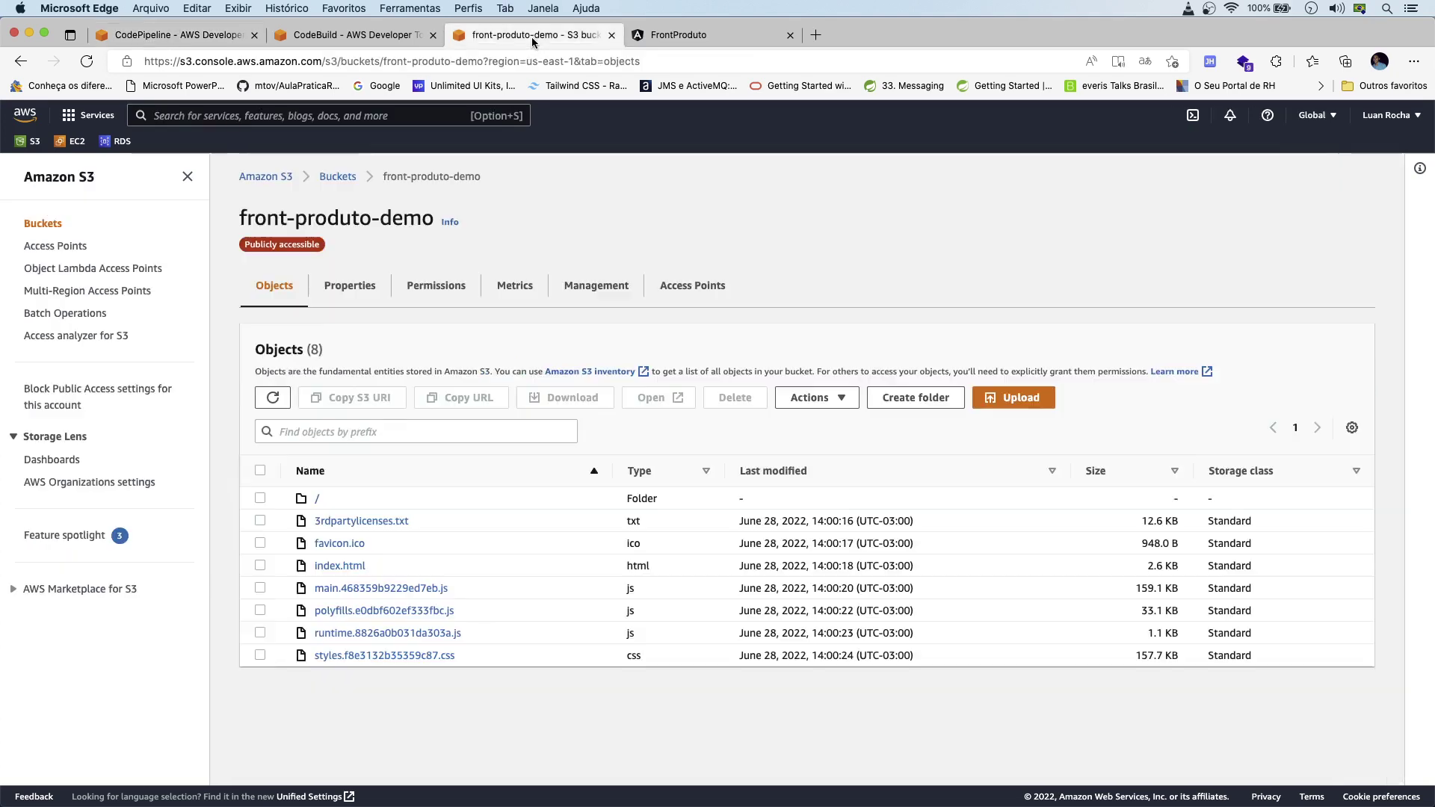
click(317, 503)
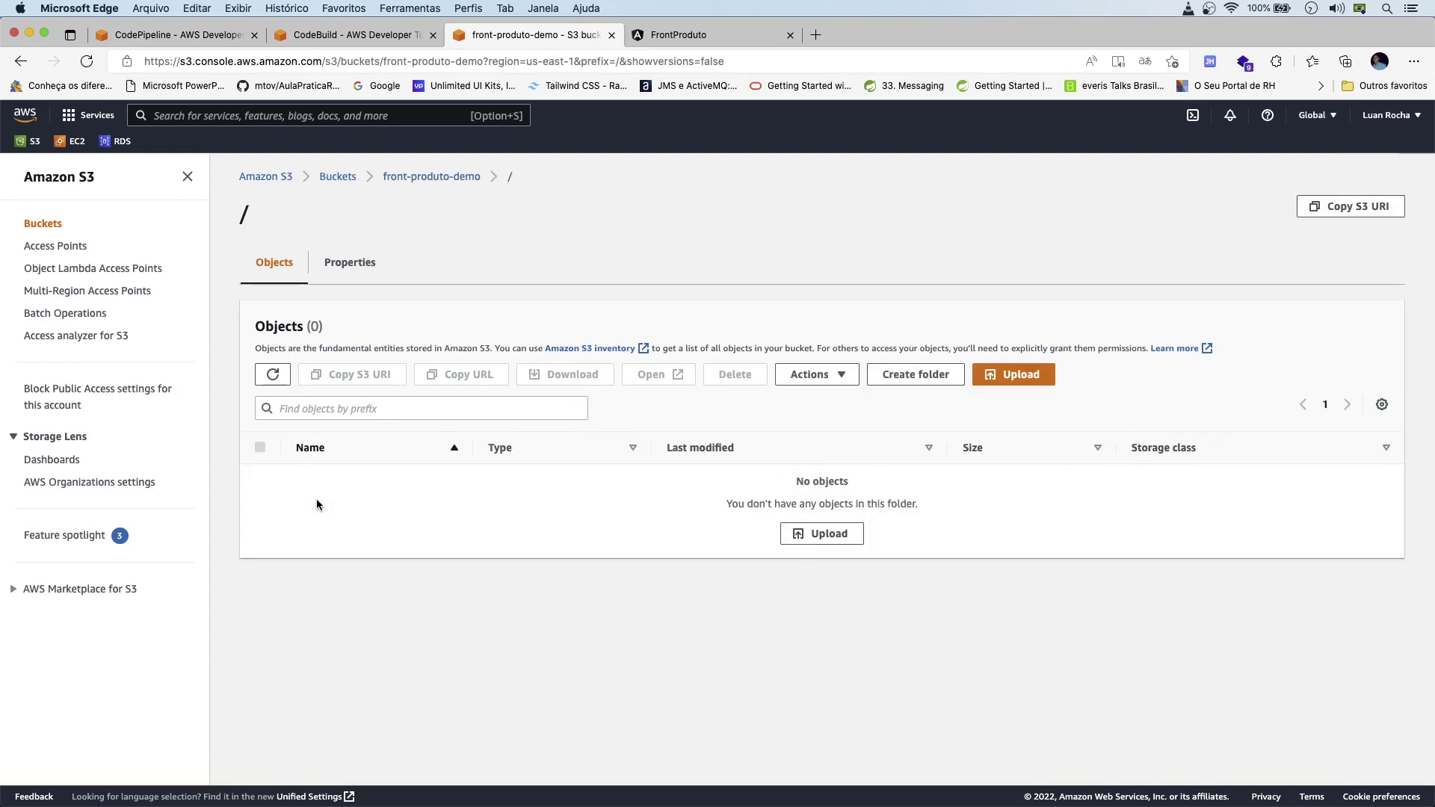
click(338, 177)
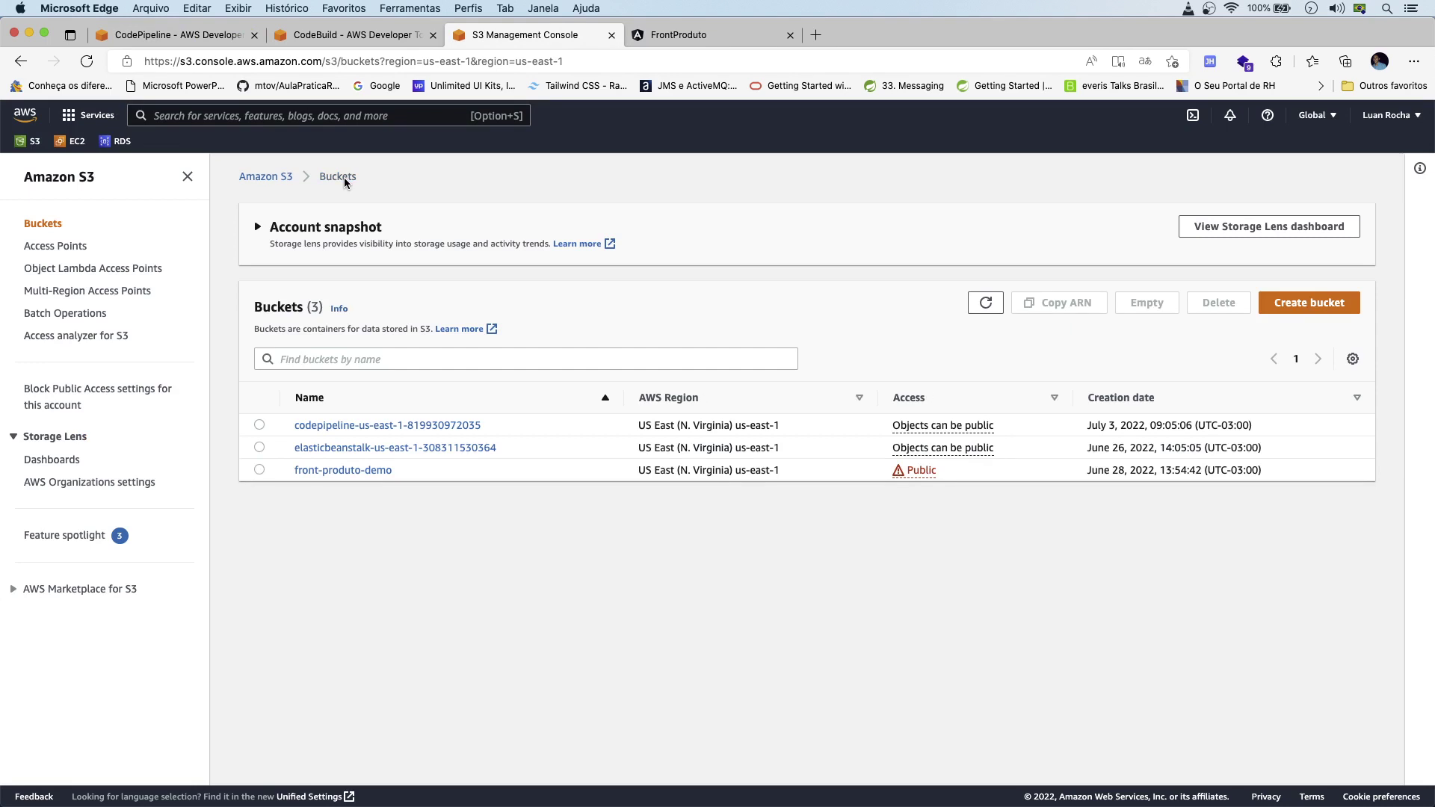
Start editing pipeline-fron-produto and open the settings of the Amazon S3 action in its Deploy stage.
click(187, 35)
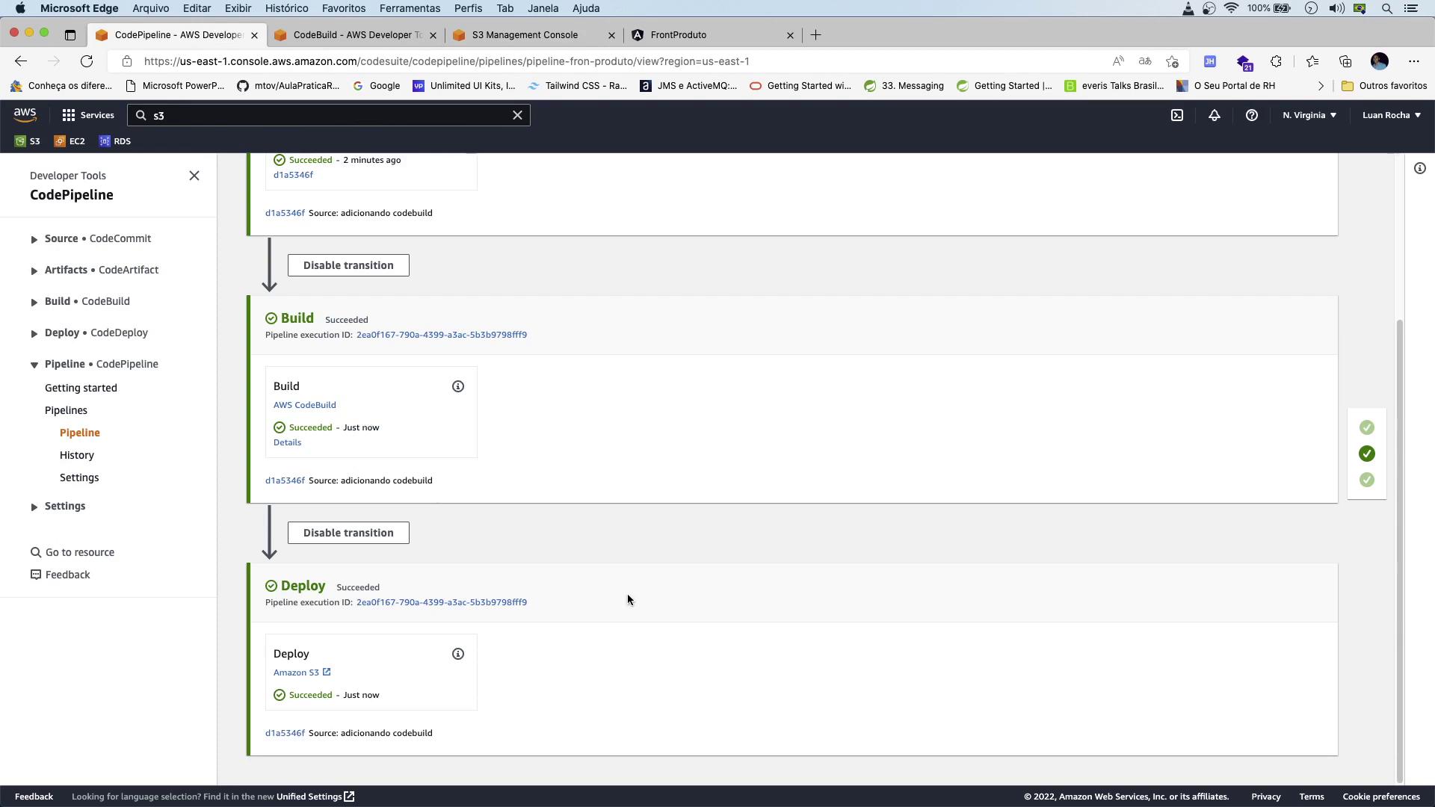
scroll(907, 490, up, 3)
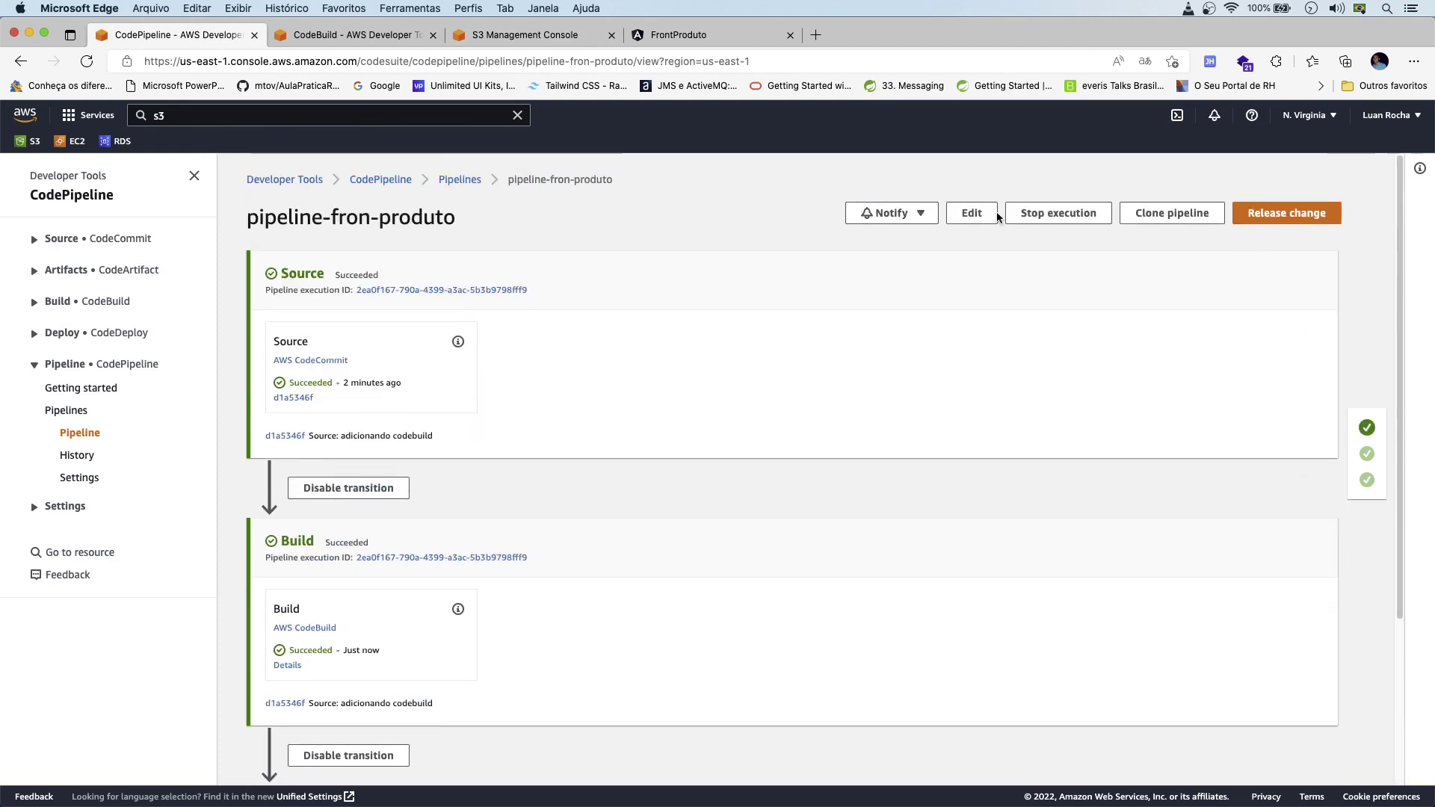
click(976, 215)
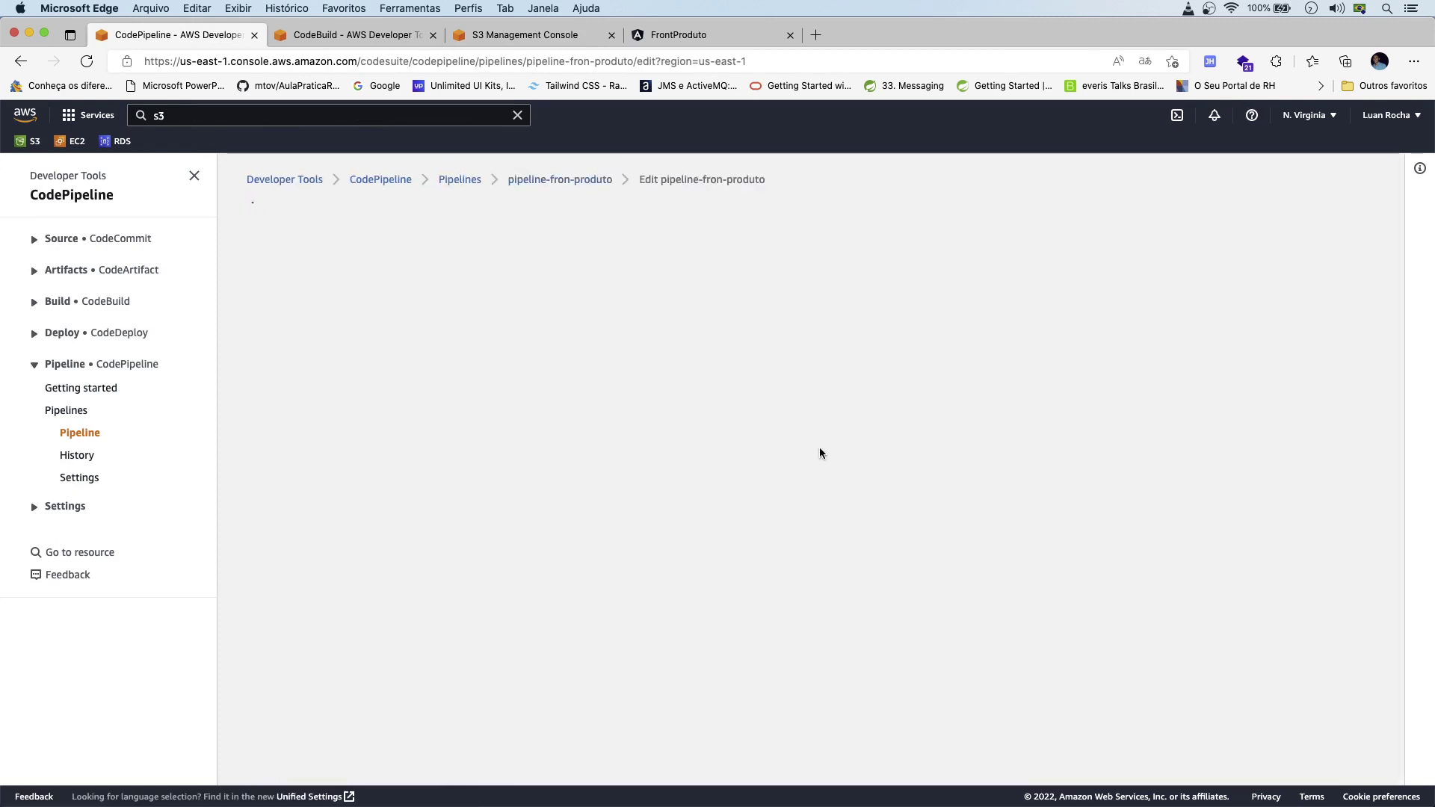
scroll(737, 545, down, 1)
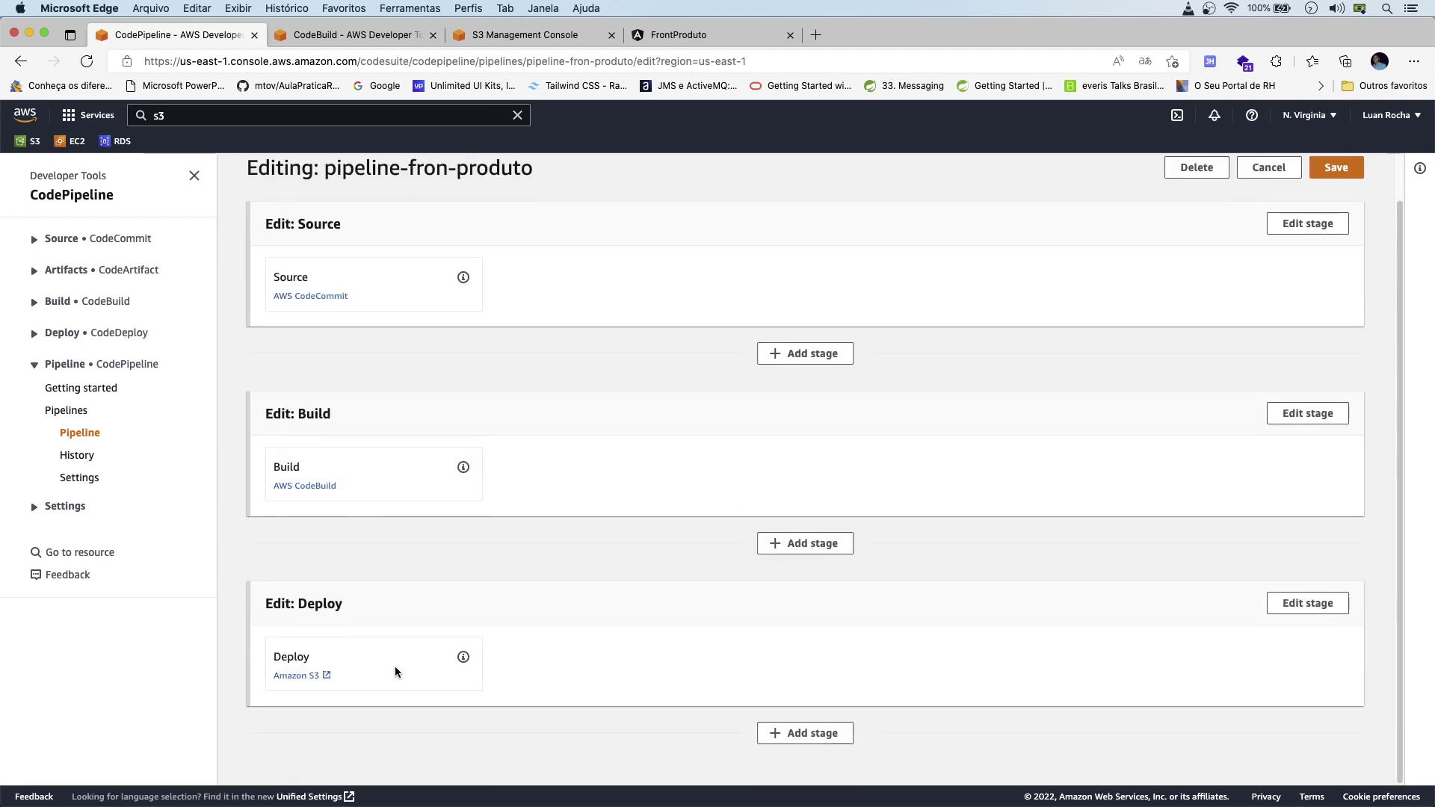
click(1288, 605)
scroll(467, 630, down, 2)
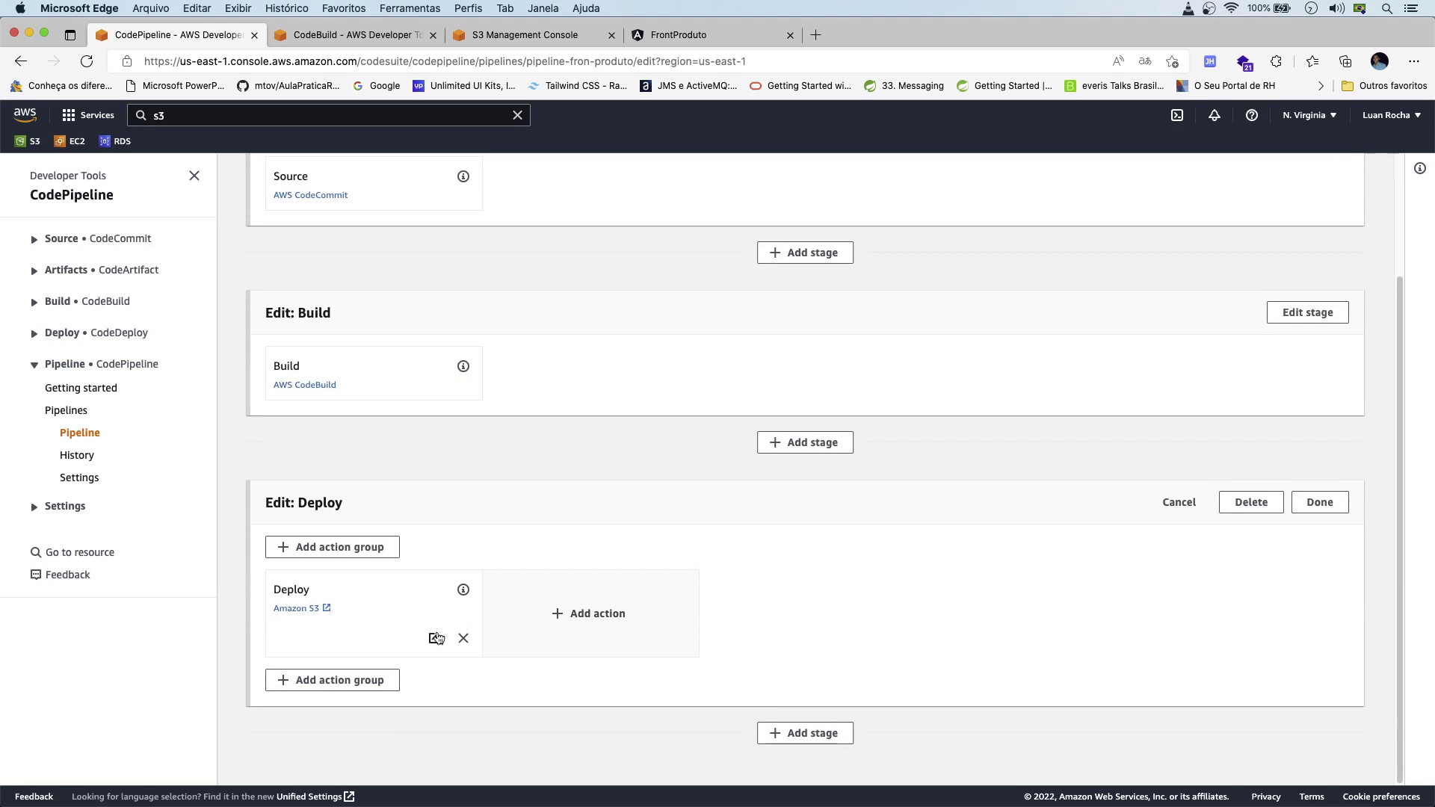
click(433, 640)
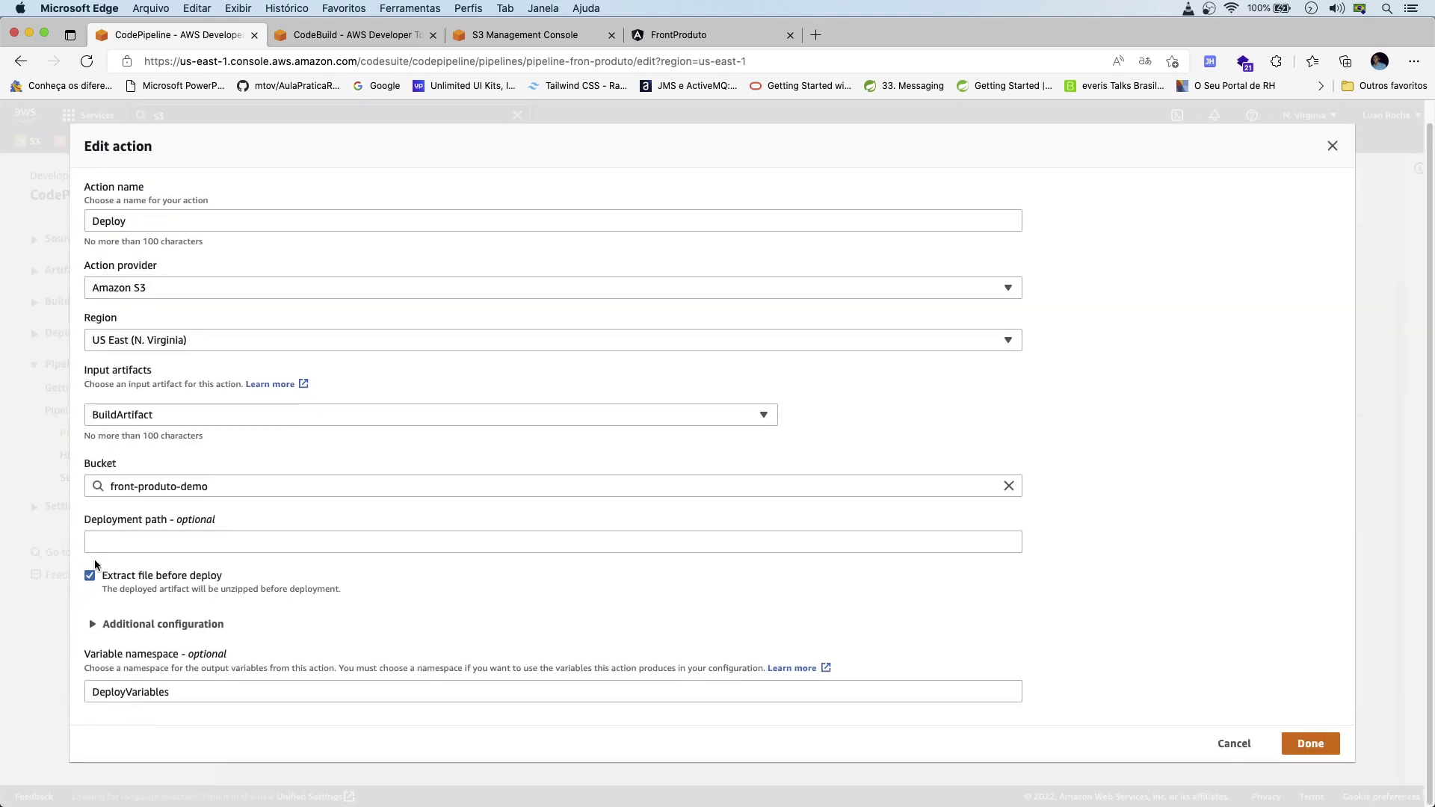
click(91, 583)
click(103, 545)
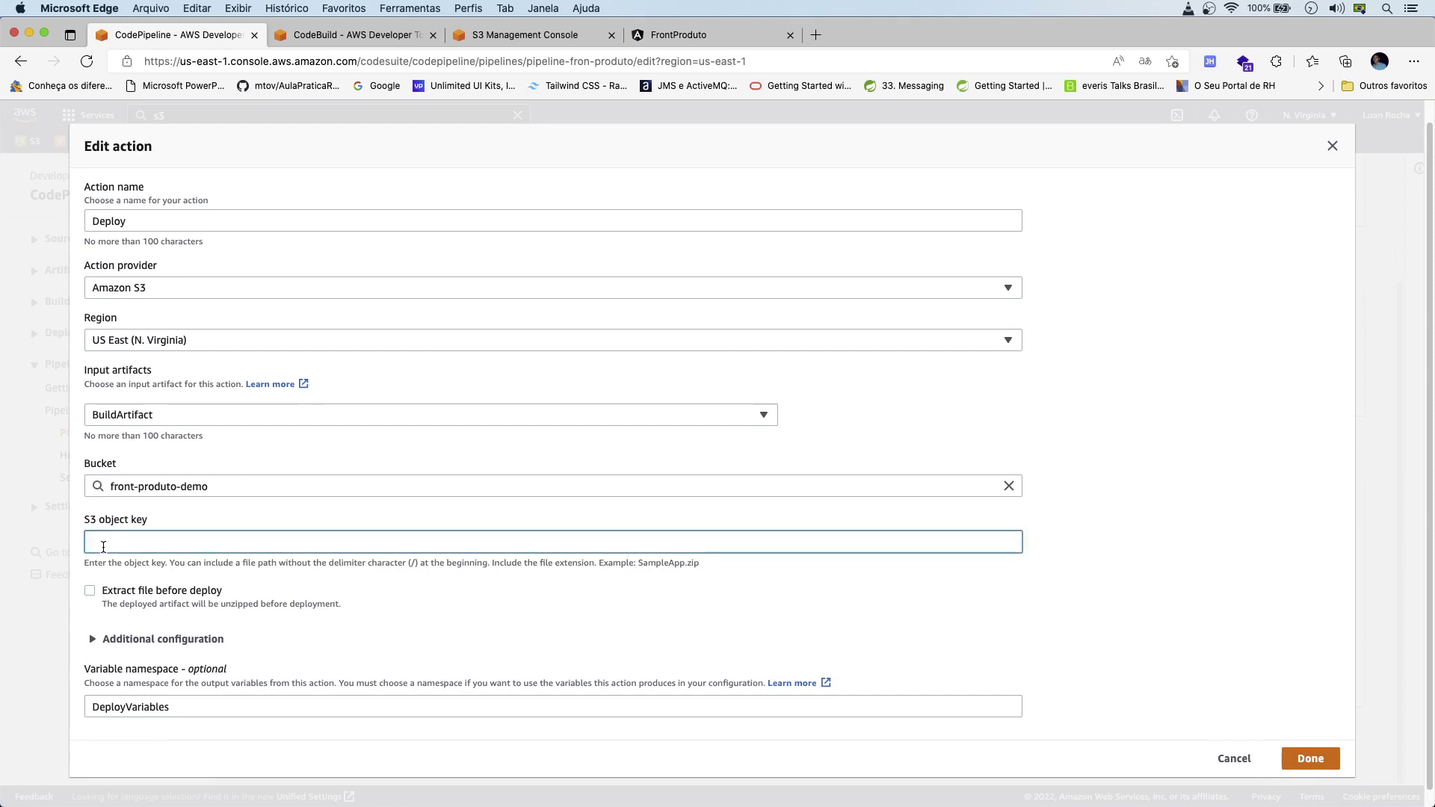
text(/)
click(200, 527)
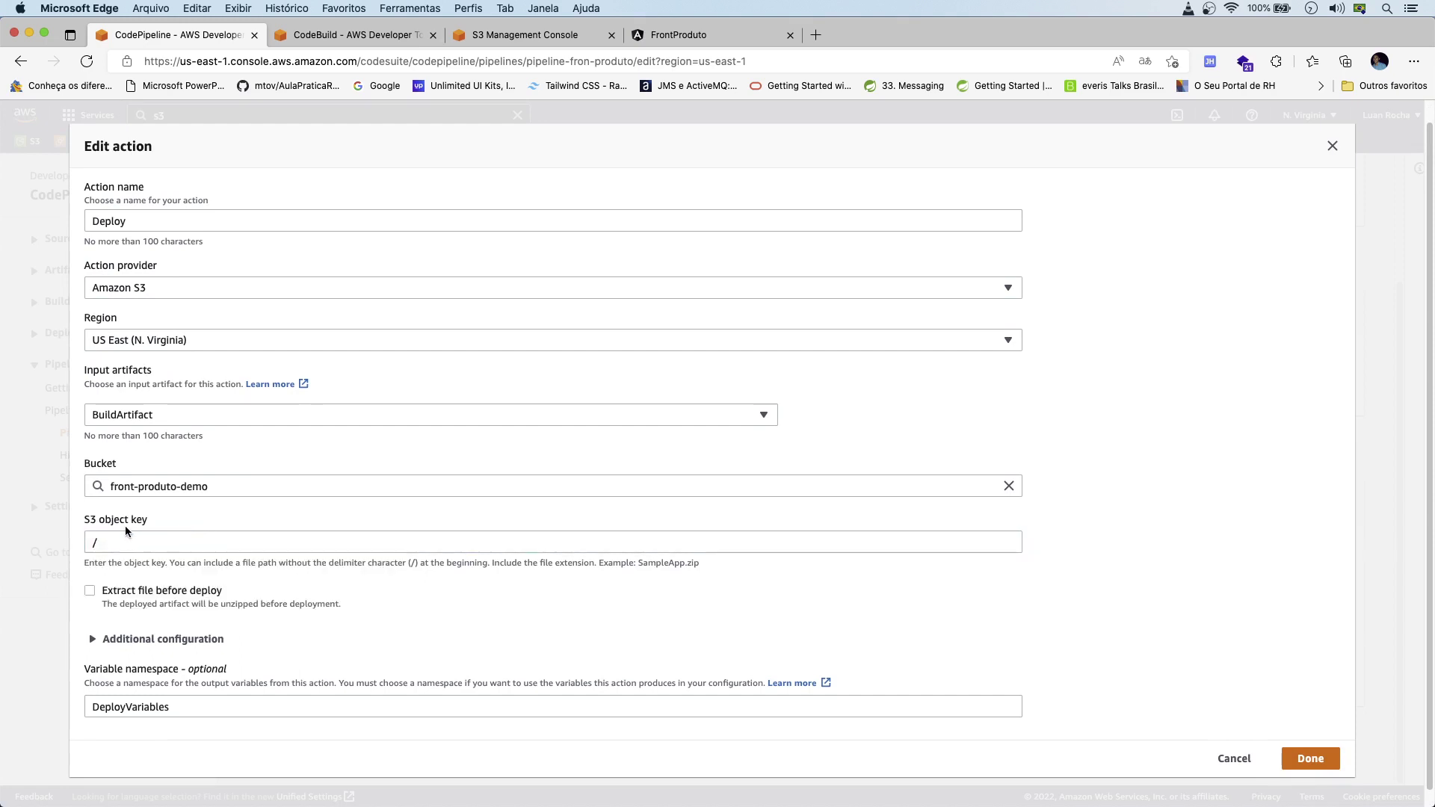
click(119, 542)
key(BackSpace)
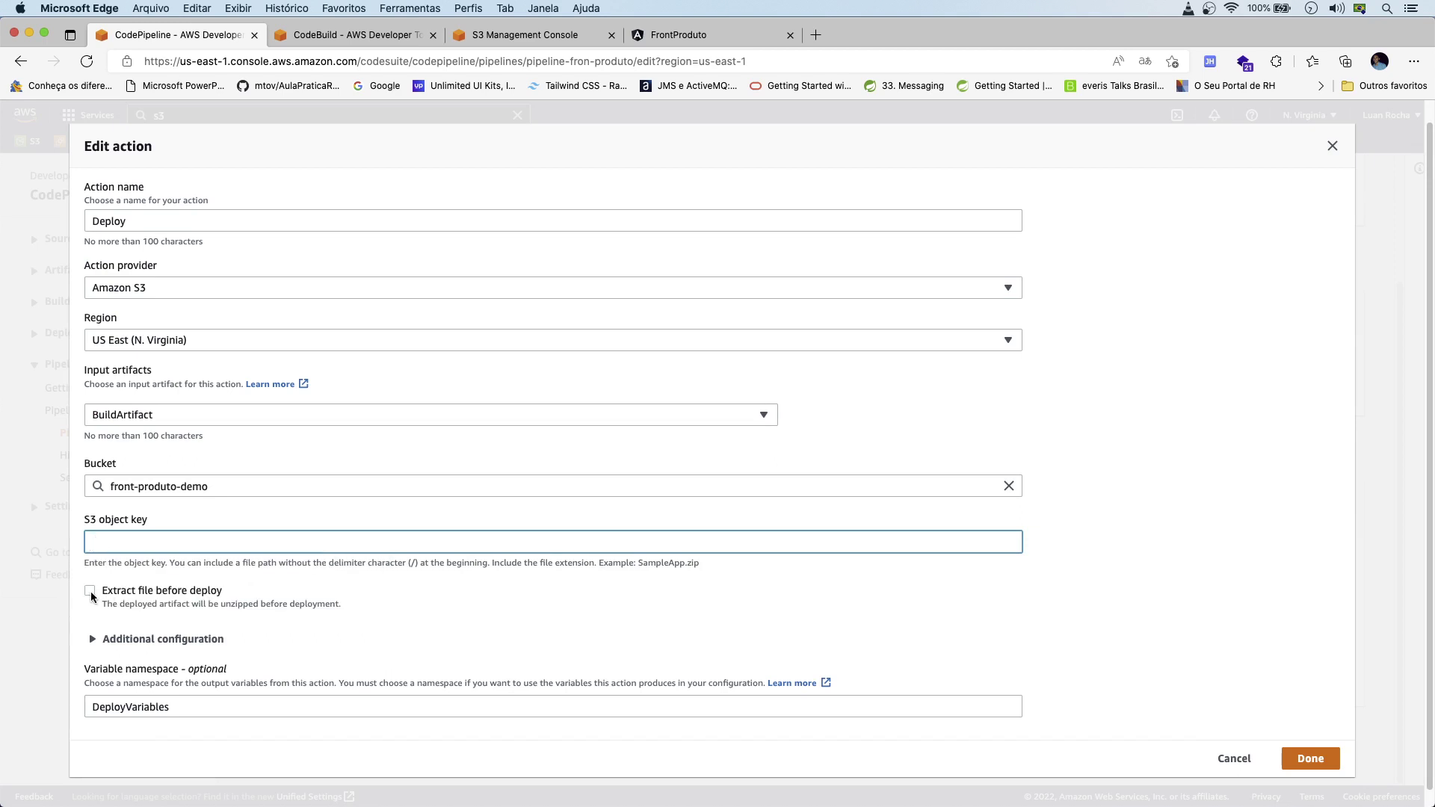
click(92, 593)
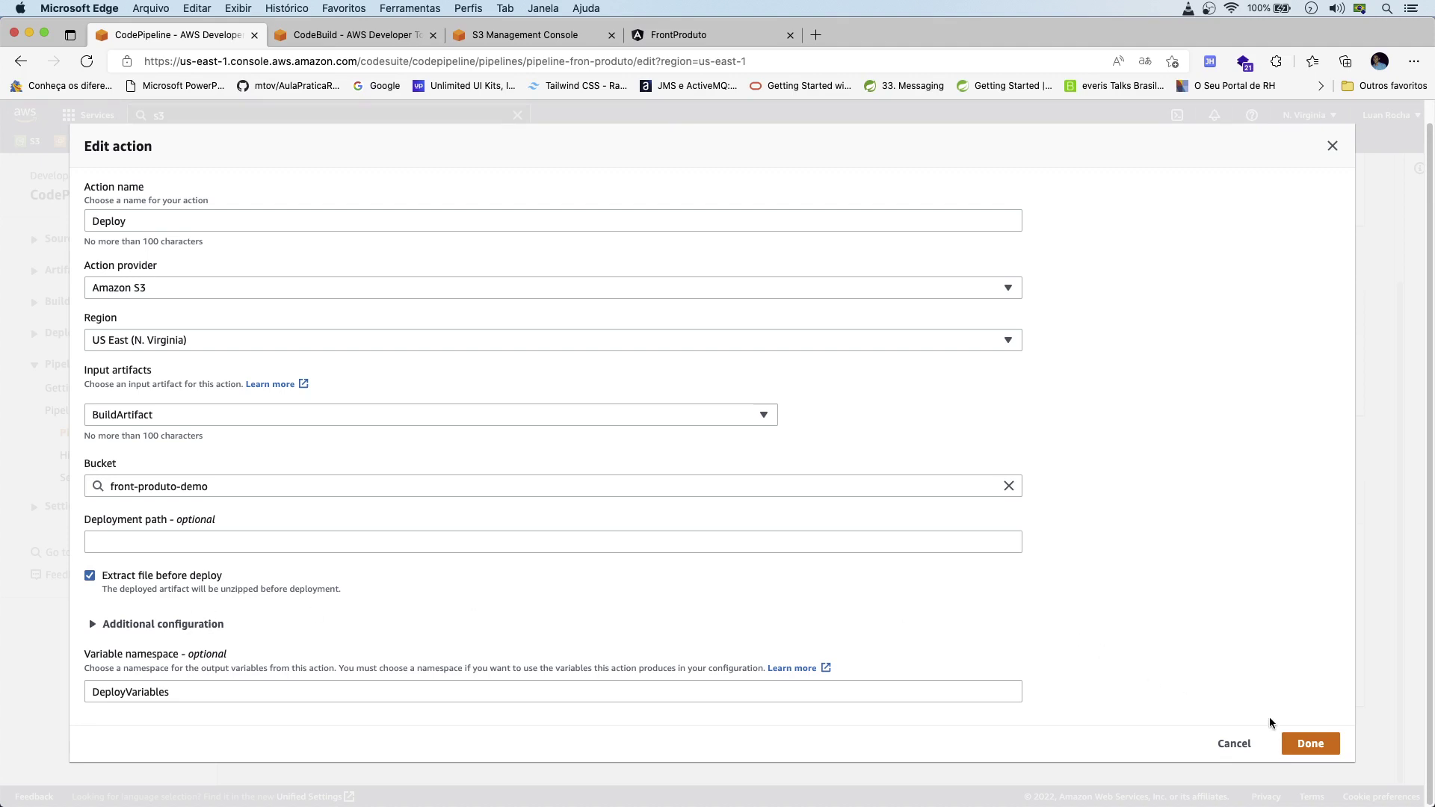
Accept the Deploy action and stage settings, and save and confirm the pipeline changes.
click(1310, 746)
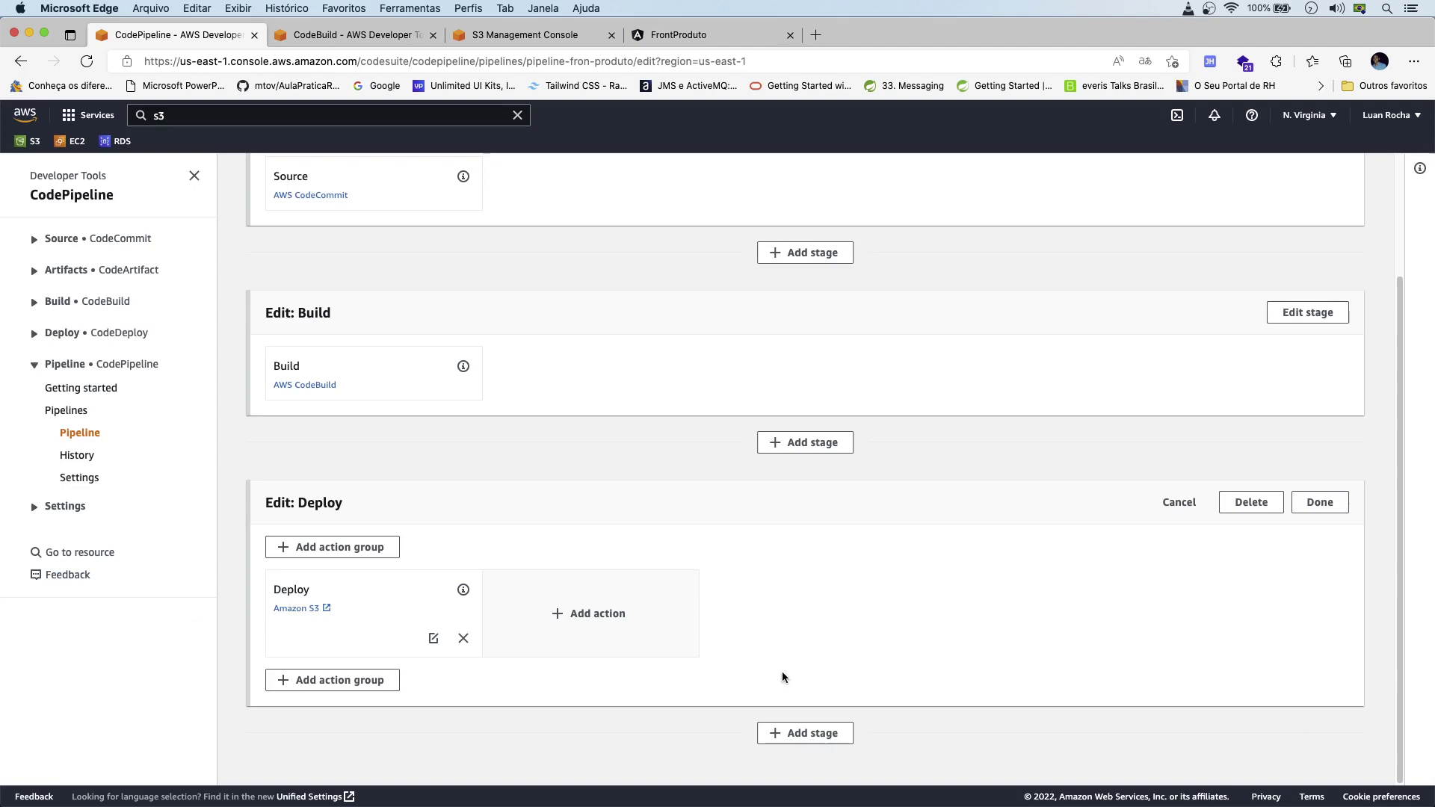
click(1325, 508)
click(1336, 169)
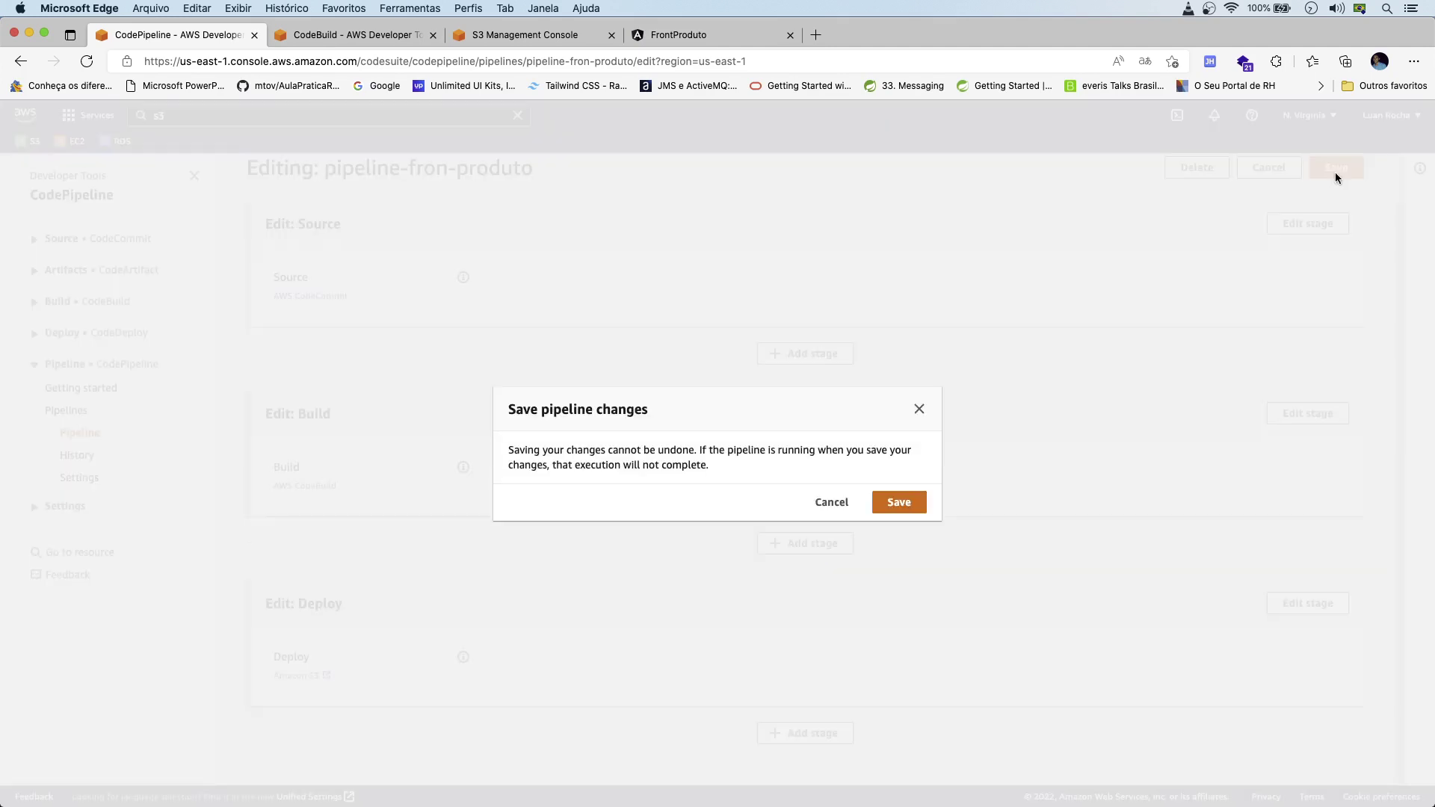
click(887, 505)
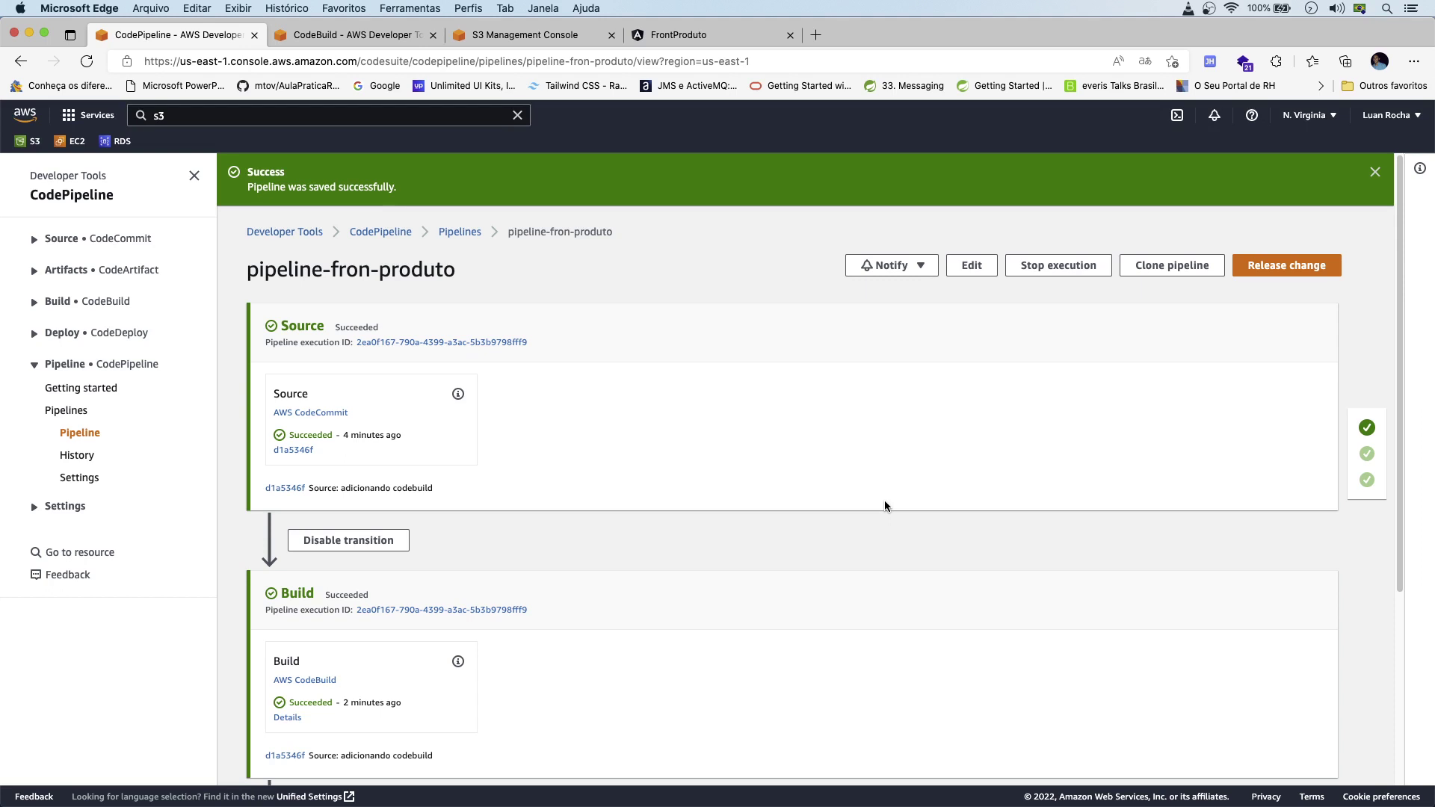
Release the most recent change through the saved pipeline, confirm the release and check the stages down to Deploy.
scroll(518, 586, down, 5)
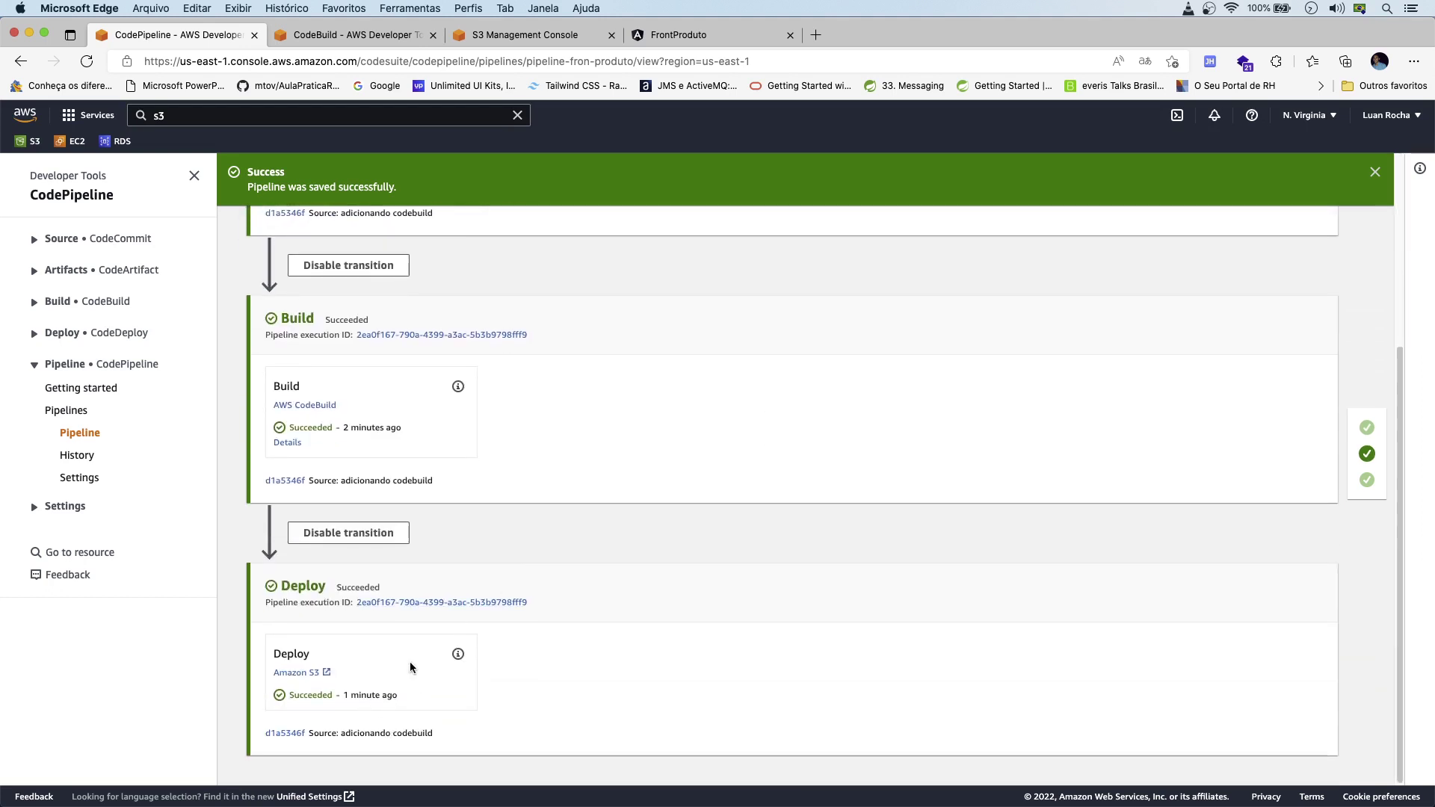
scroll(1035, 565, up, 5)
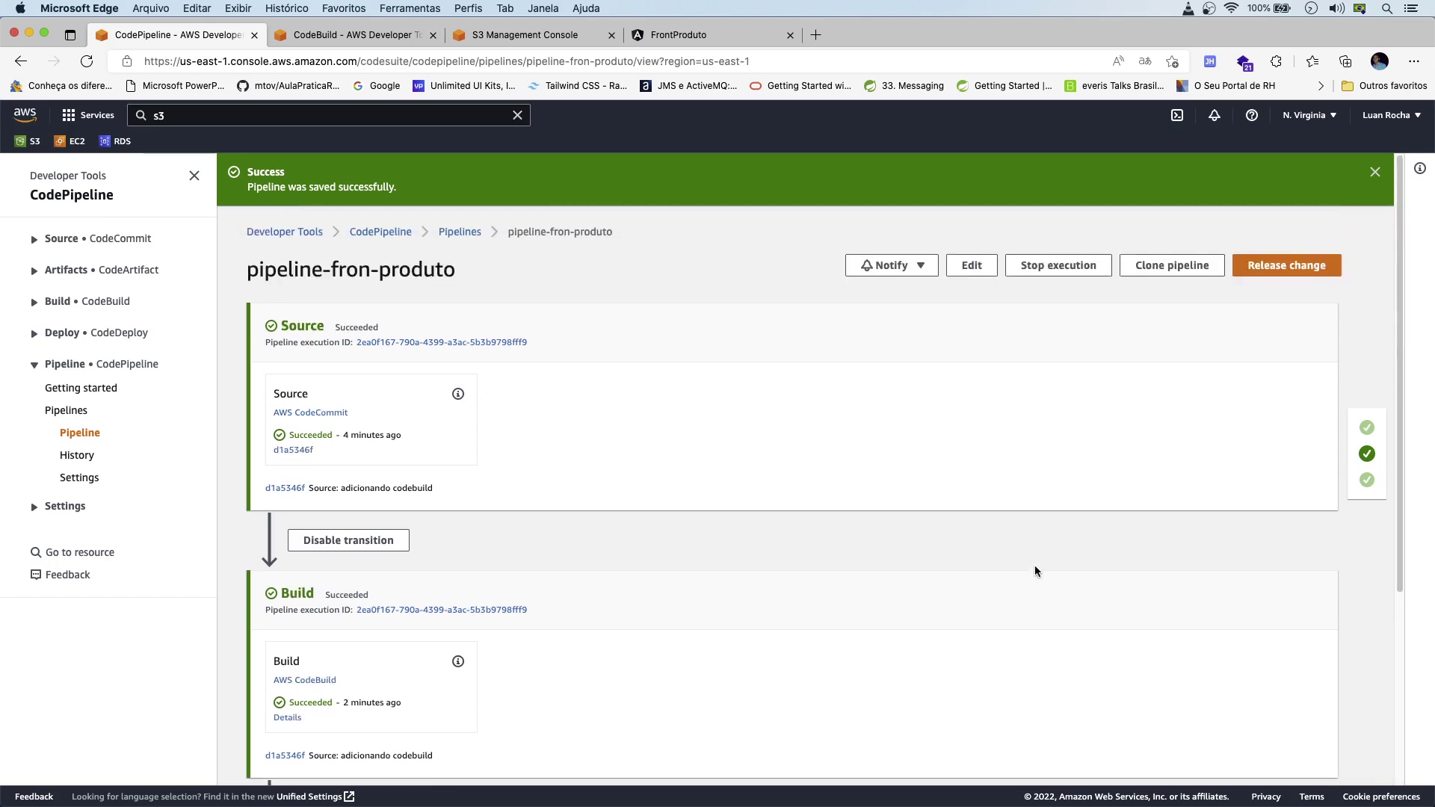
click(1279, 266)
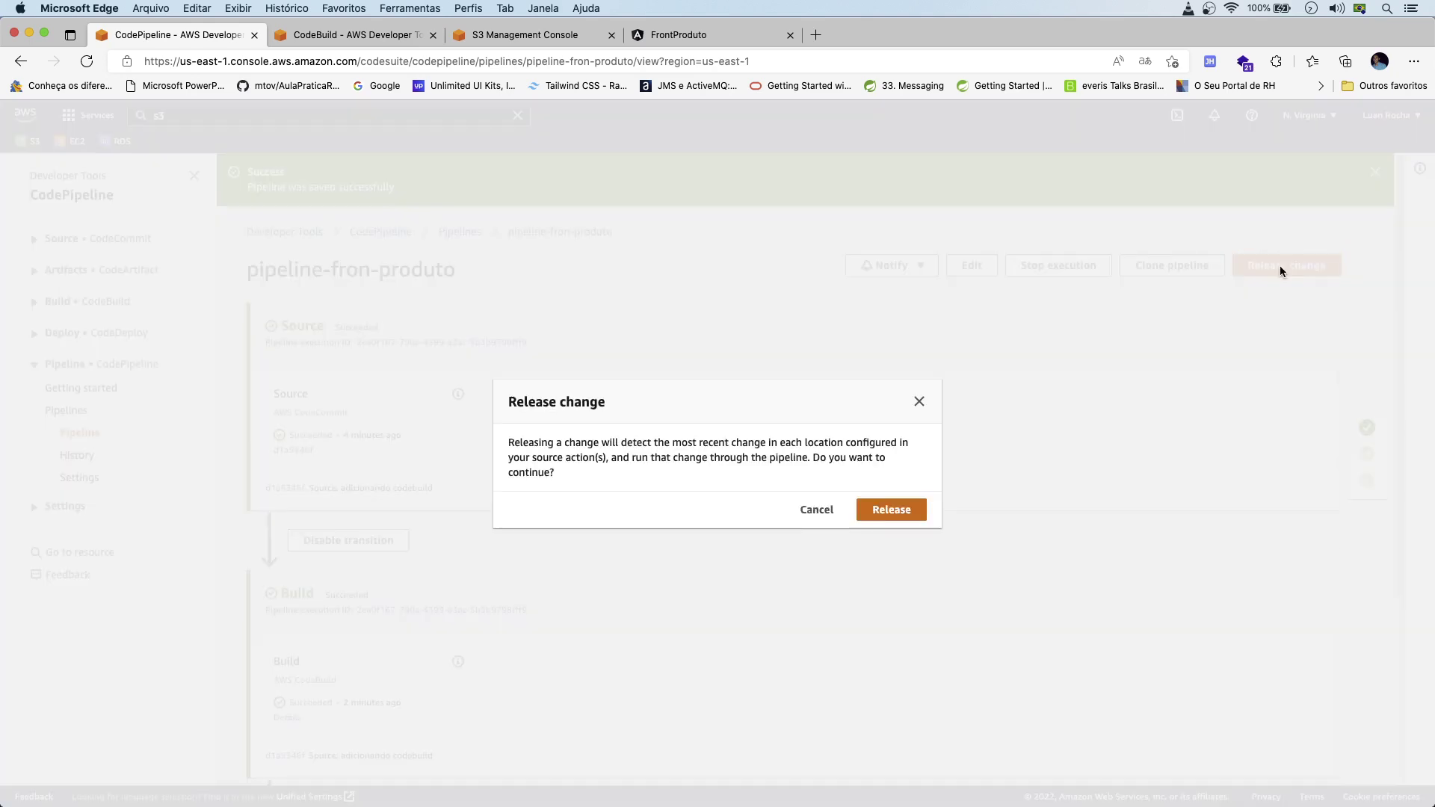
click(909, 509)
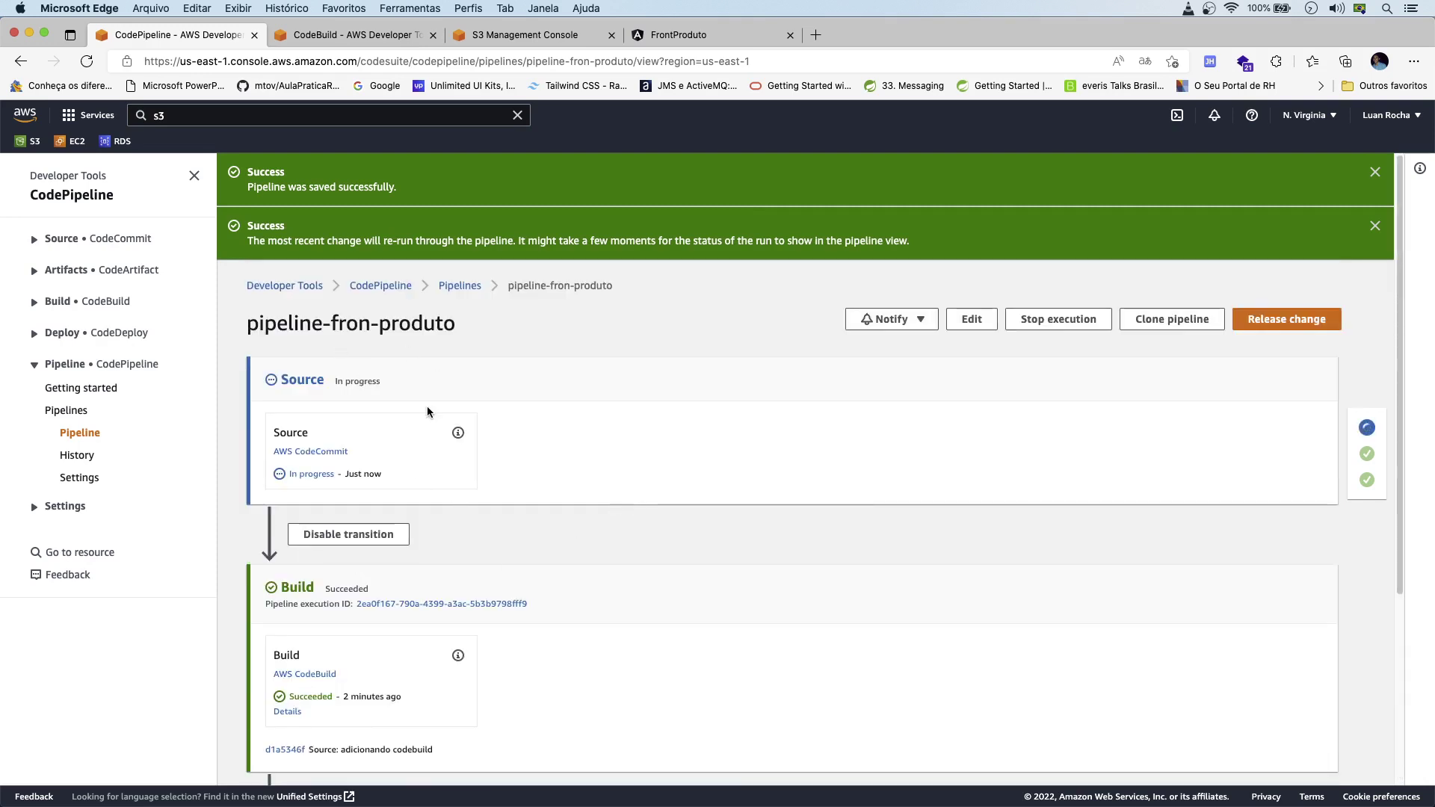
scroll(523, 591, down, 1)
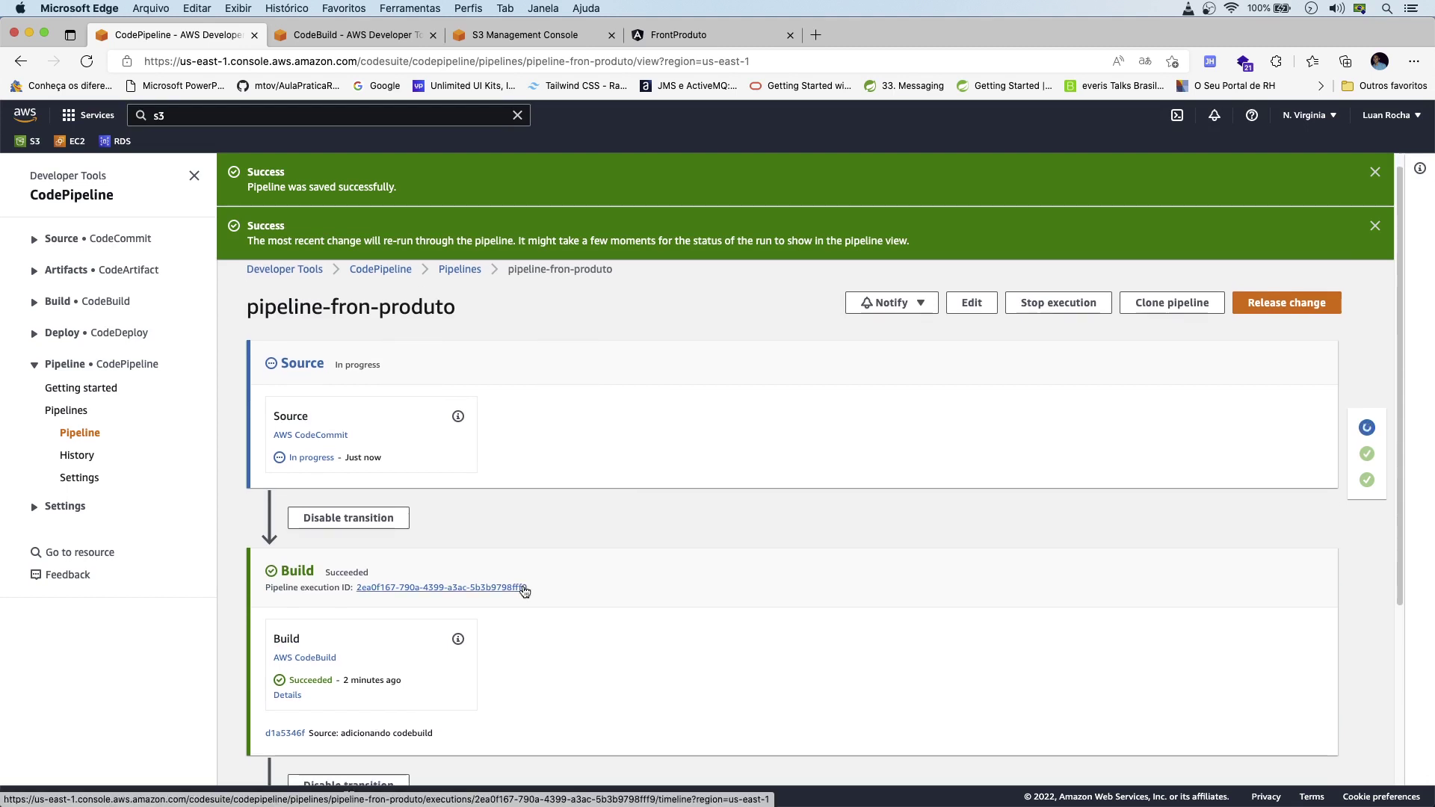
scroll(506, 589, down, 5)
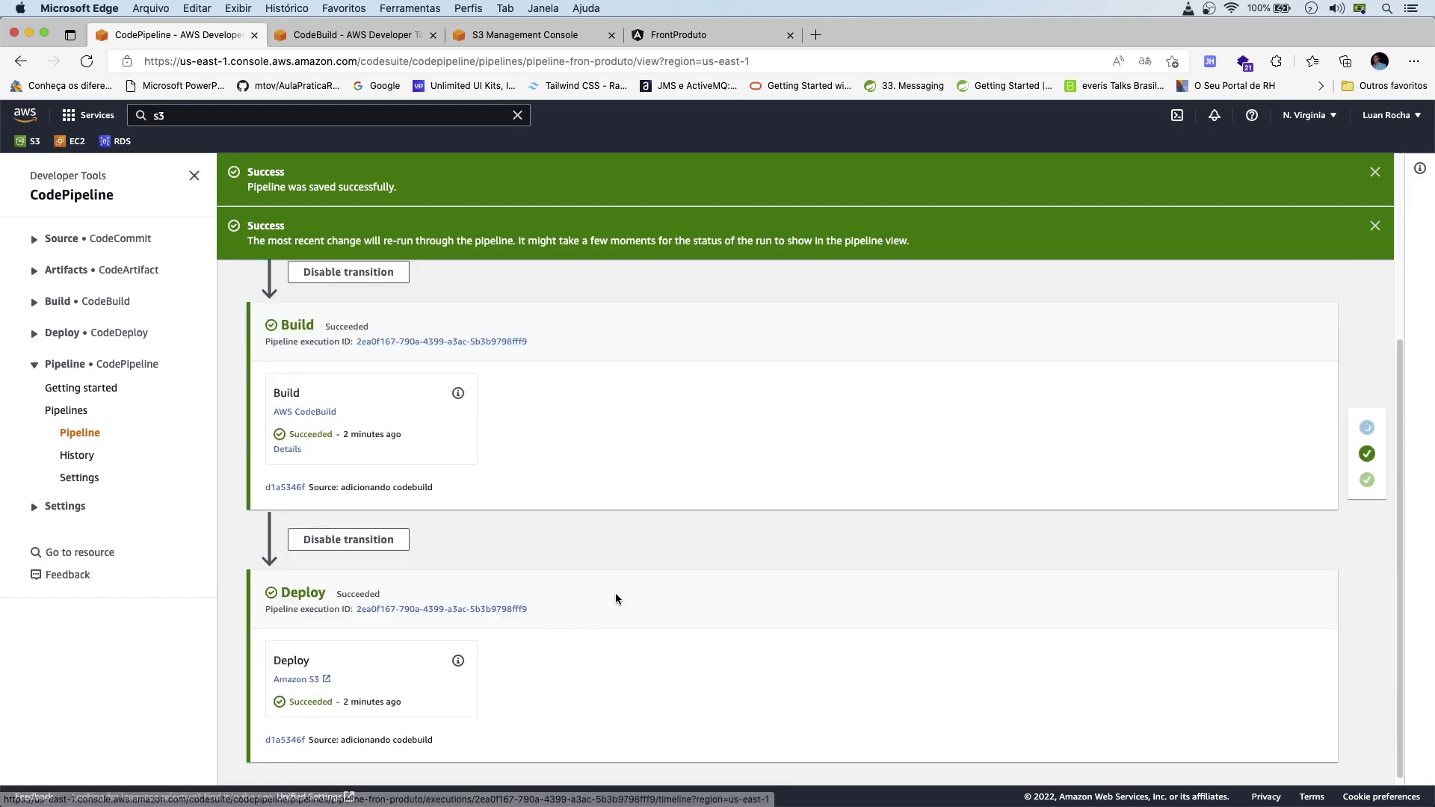
scroll(616, 594, up, 1)
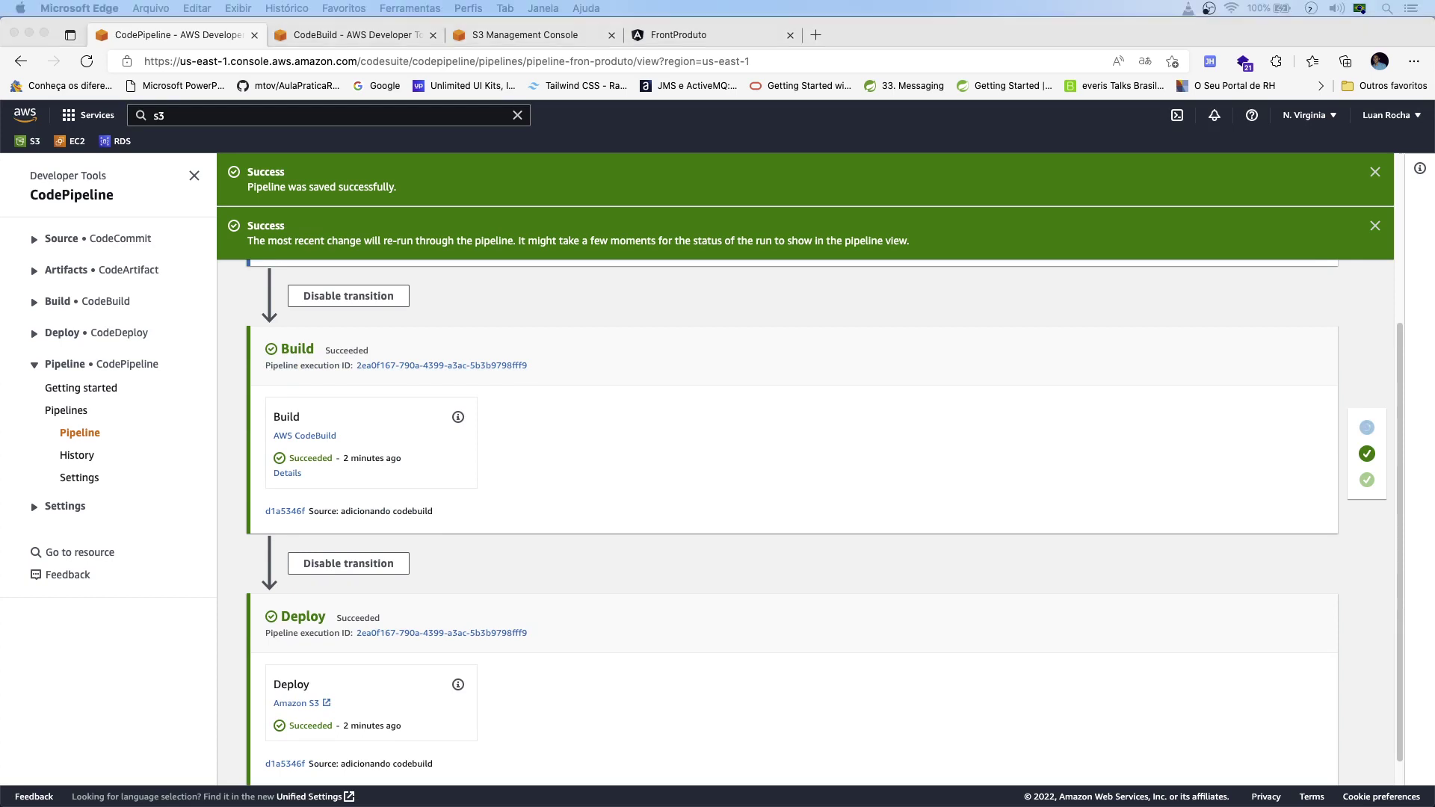
Check the pipeline's Build and Deploy stages, and reload the FrontProduto website to verify the deployed version, dismissing the translation offer.
scroll(544, 514, down, 2)
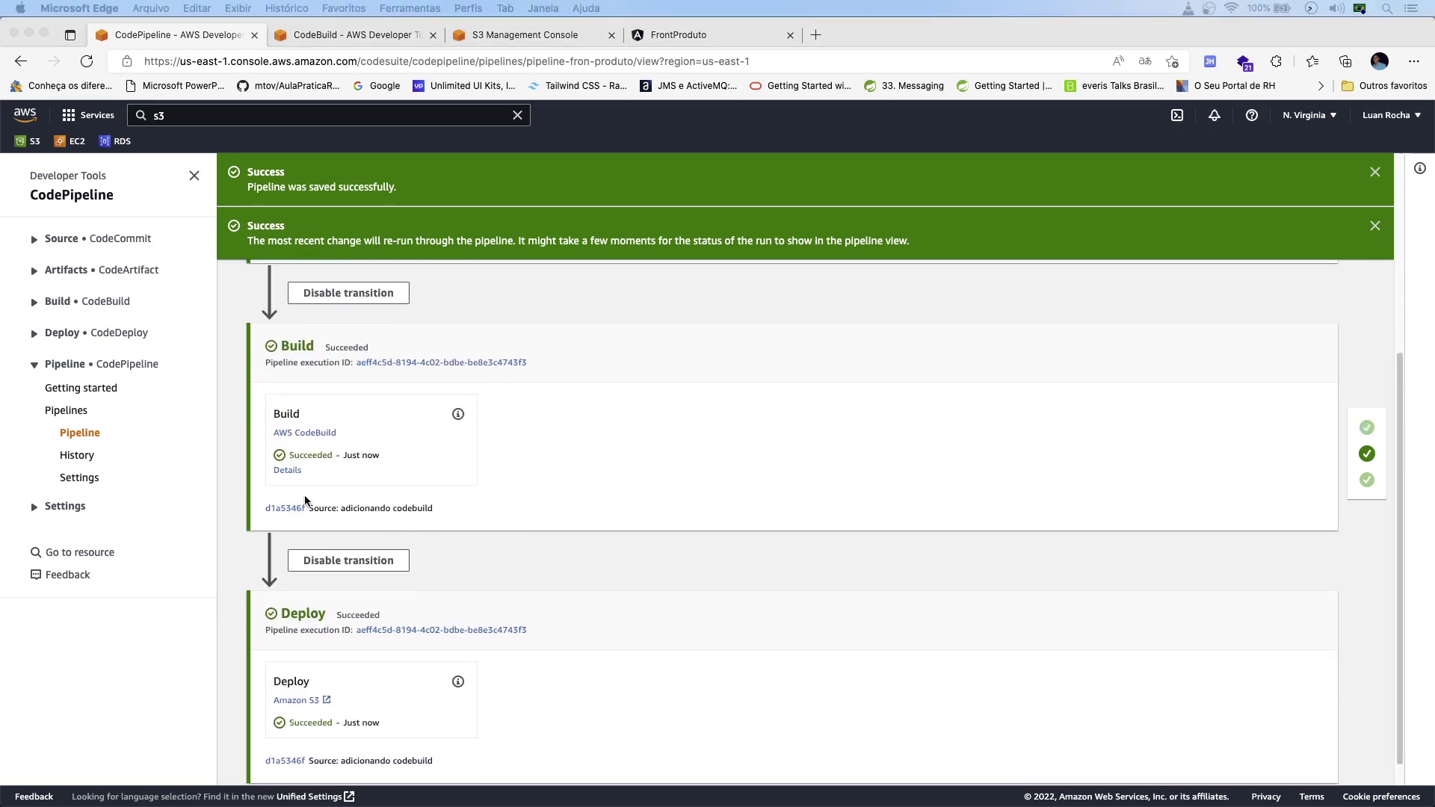
scroll(293, 482, down, 1)
click(693, 36)
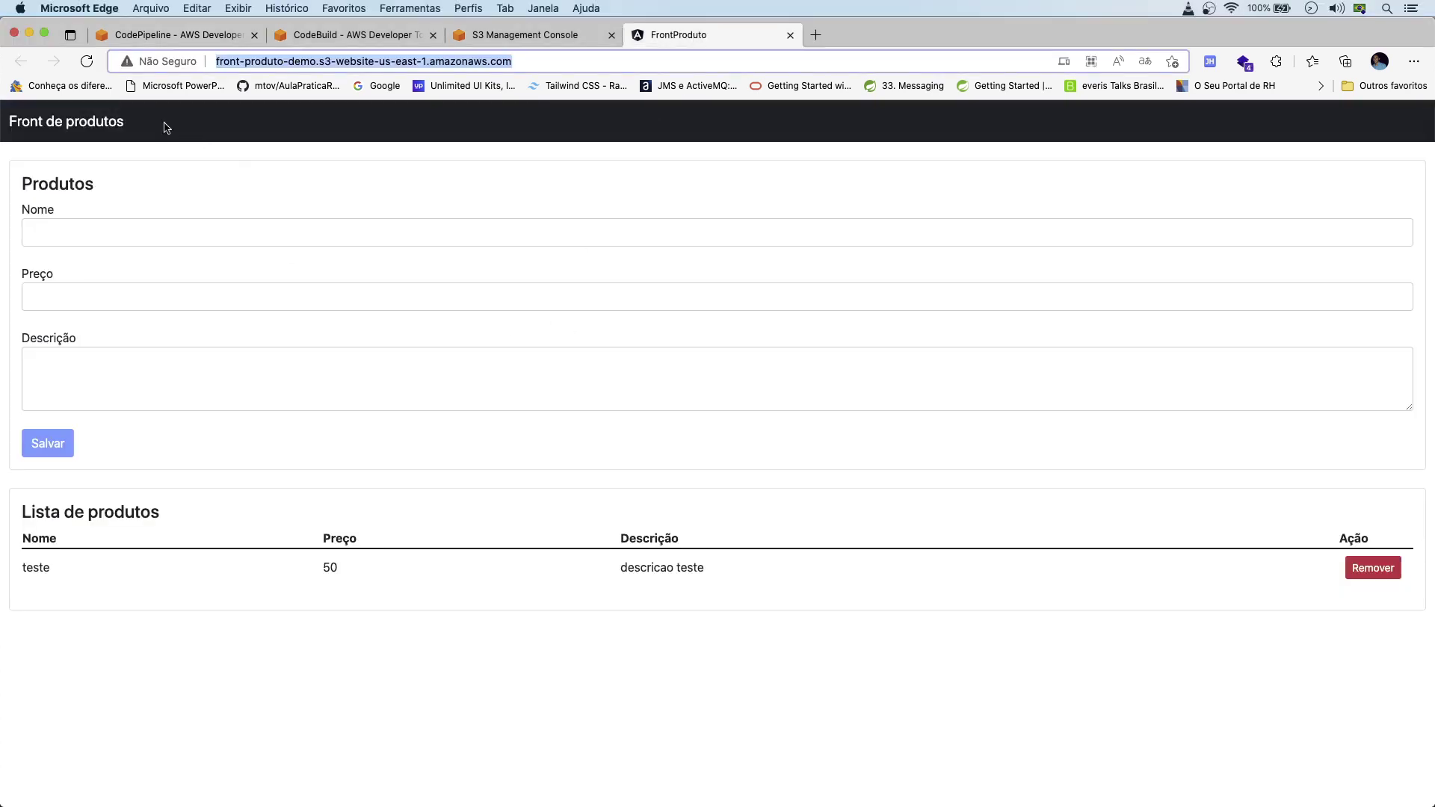
click(90, 64)
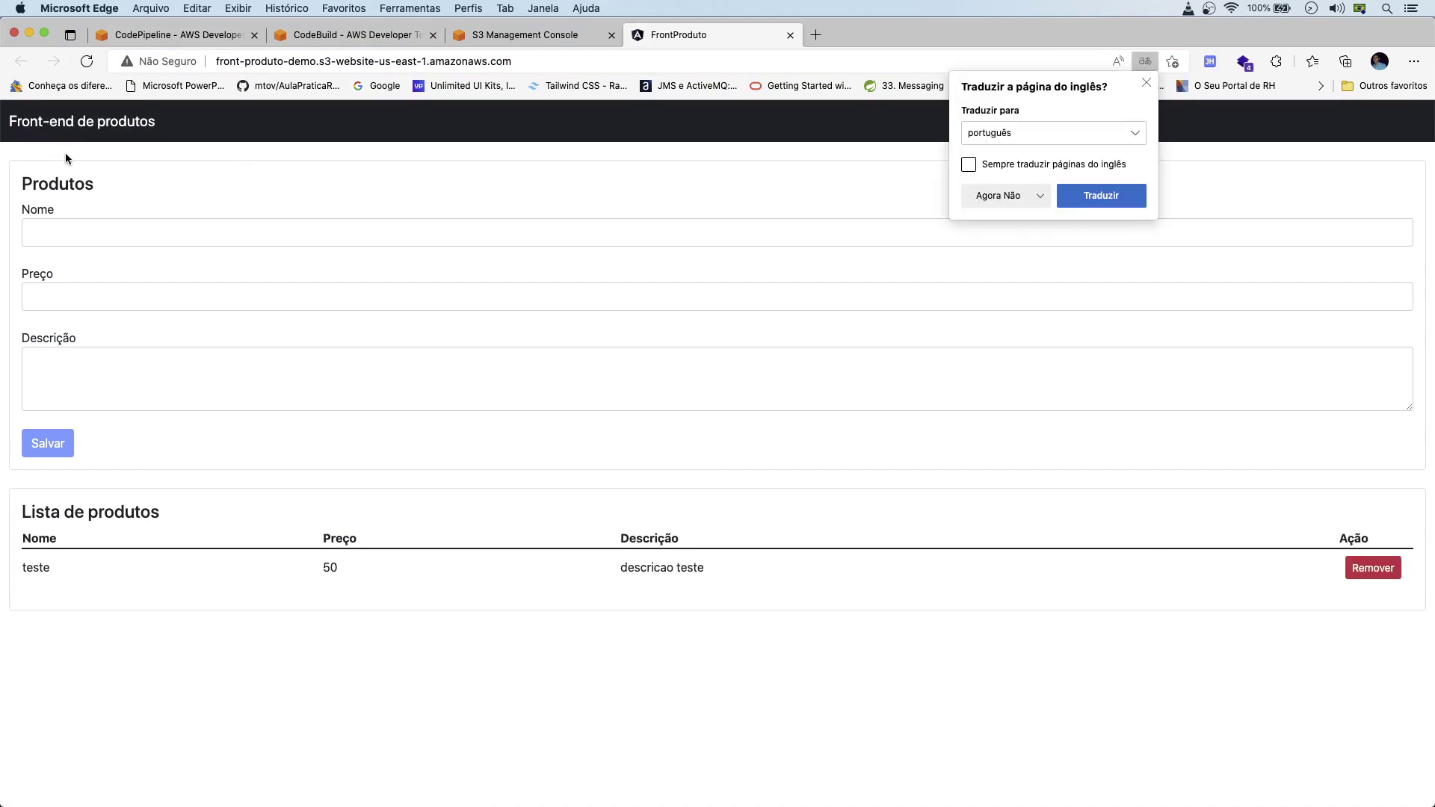
click(1147, 82)
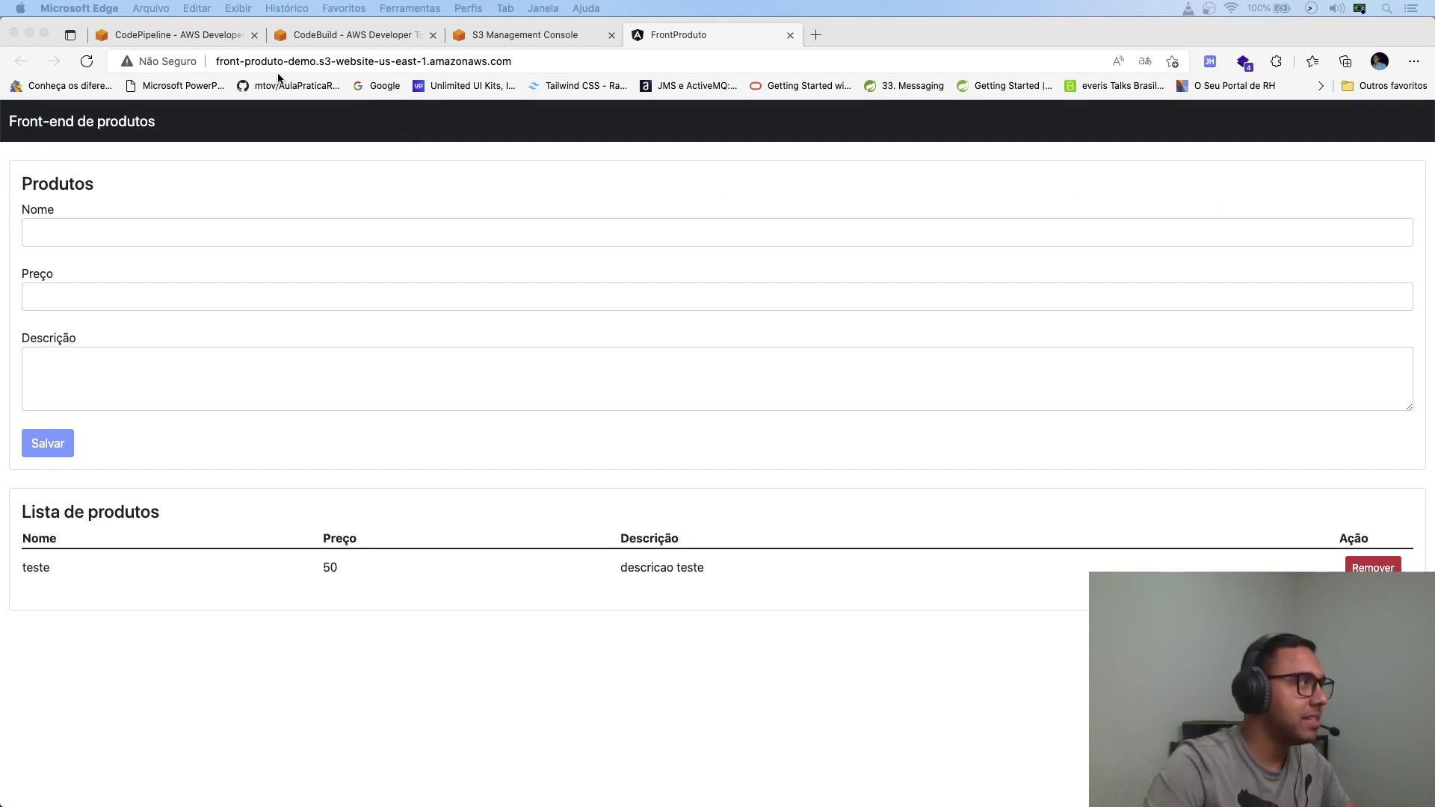
Return to the pipeline-fron-produto view and review its Build and Deploy stages.
click(228, 35)
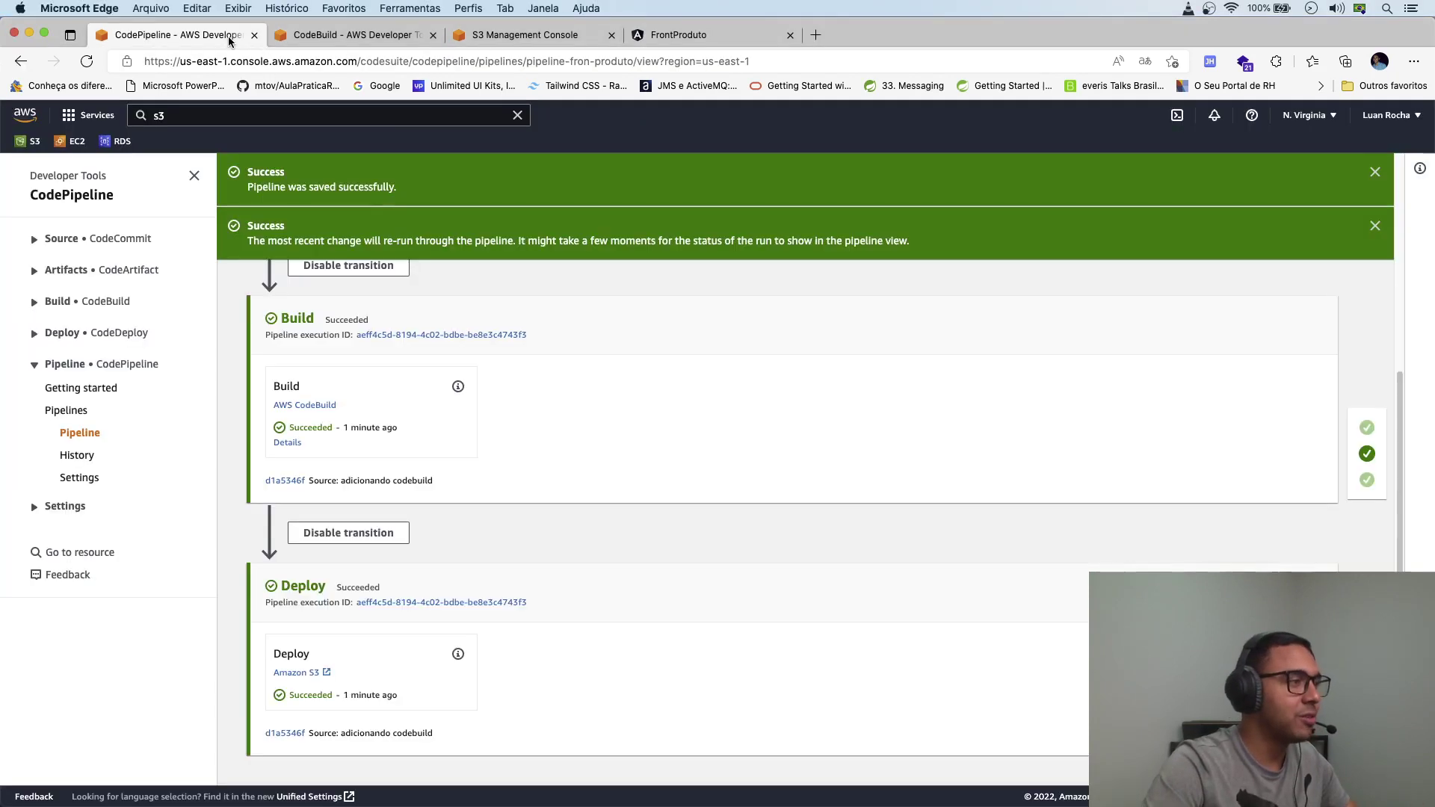
scroll(499, 521, up, 2)
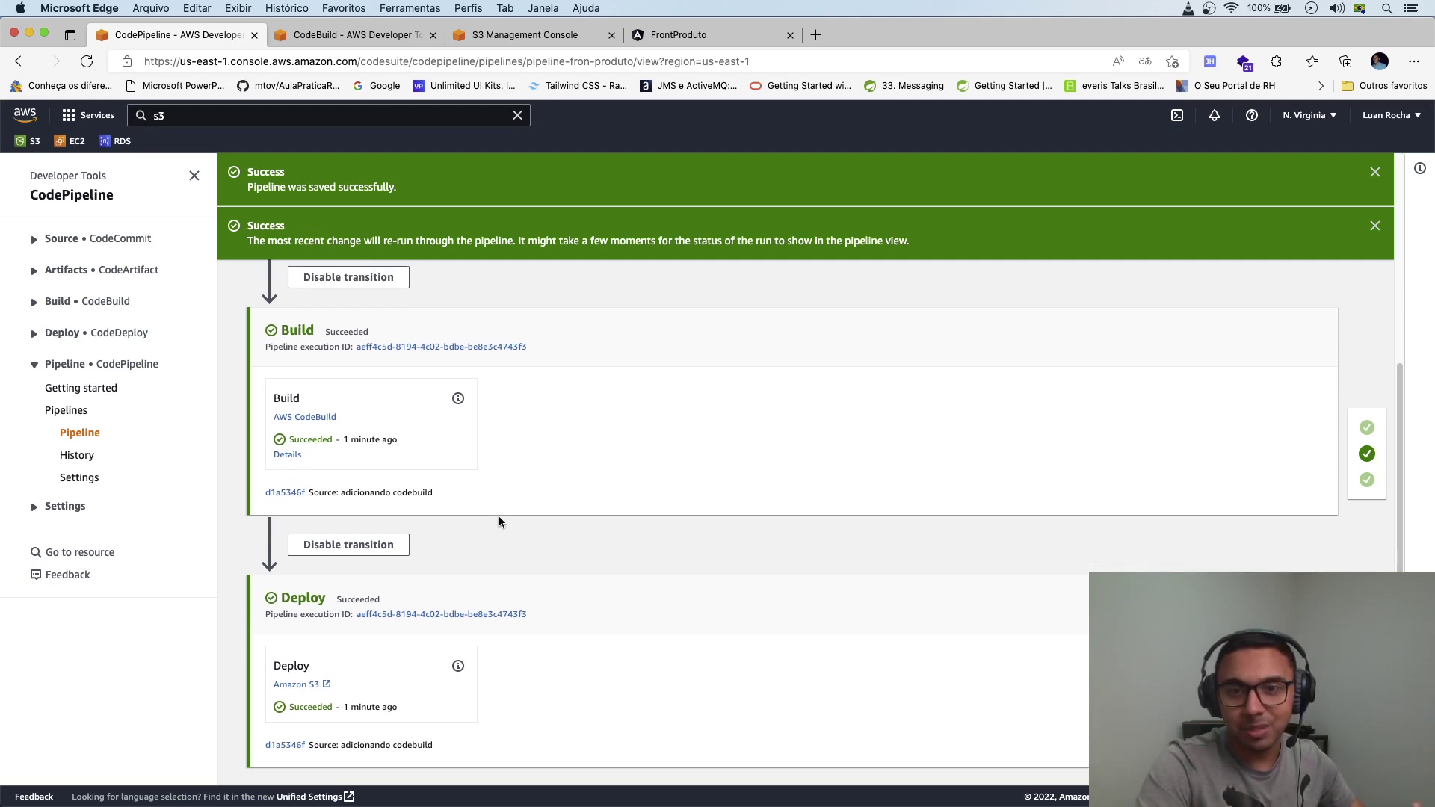